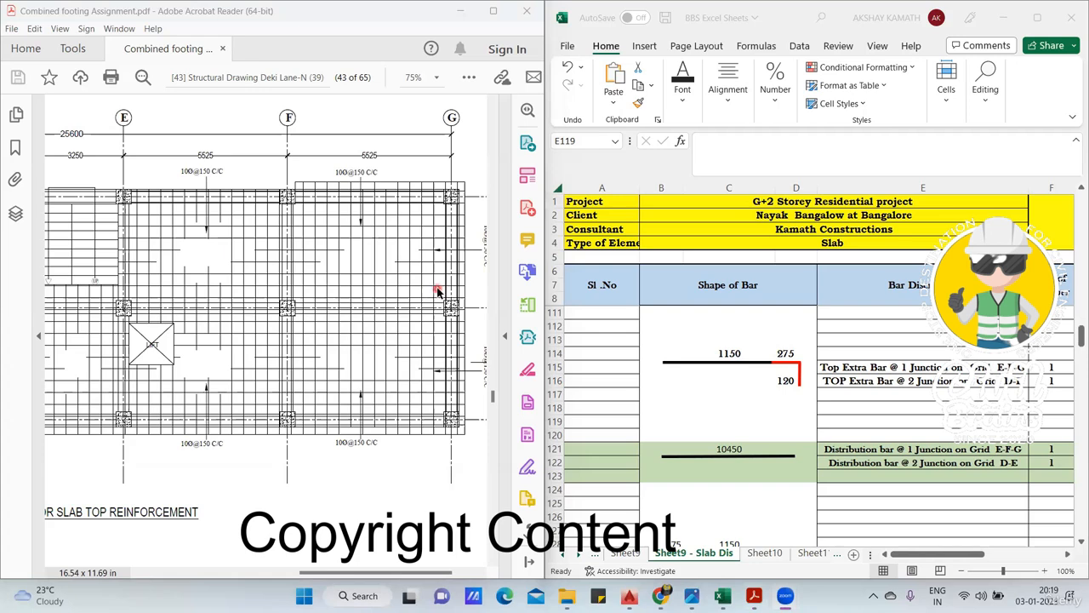
- Mark the top extra bars and the distribution bars crossing them along grid 1 between E and G on the slab drawing
left_click(849, 368)
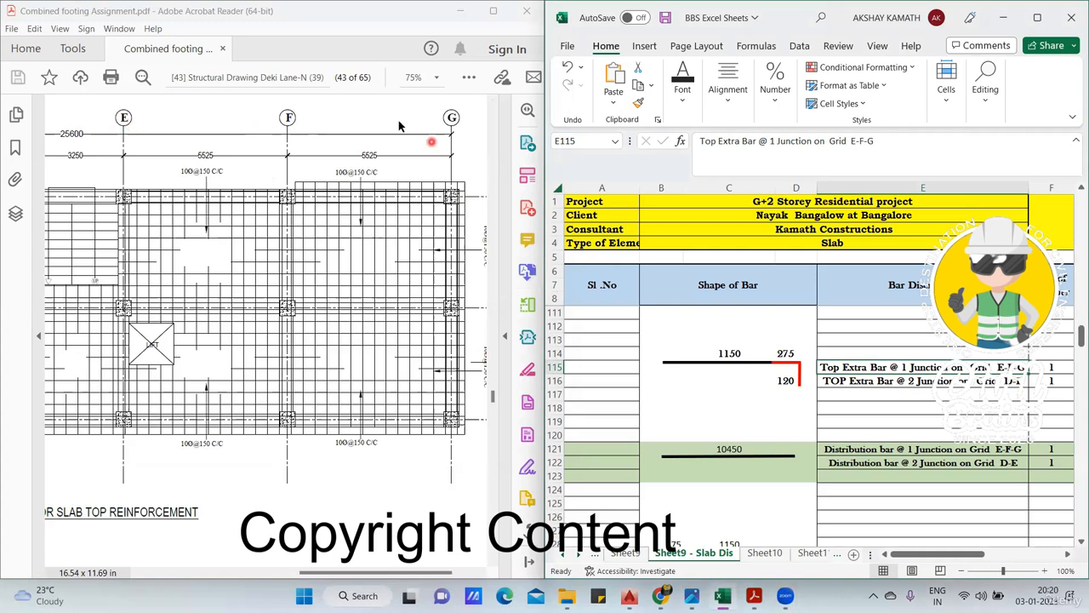
left_click_drag(144, 196, 142, 241)
left_click_drag(175, 198, 173, 240)
left_click_drag(215, 193, 212, 250)
left_click_drag(242, 202, 243, 254)
left_click_drag(275, 200, 274, 228)
left_click_drag(320, 177, 319, 236)
left_click_drag(363, 205, 368, 250)
left_click_drag(391, 192, 394, 242)
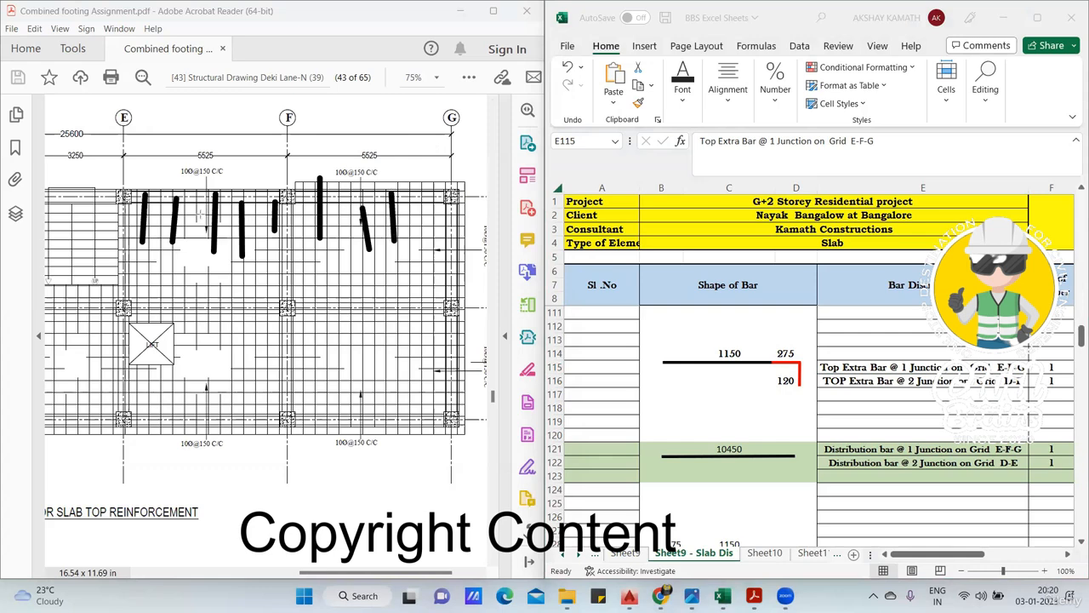
left_click_drag(140, 211, 416, 205)
left_click_drag(83, 224, 274, 226)
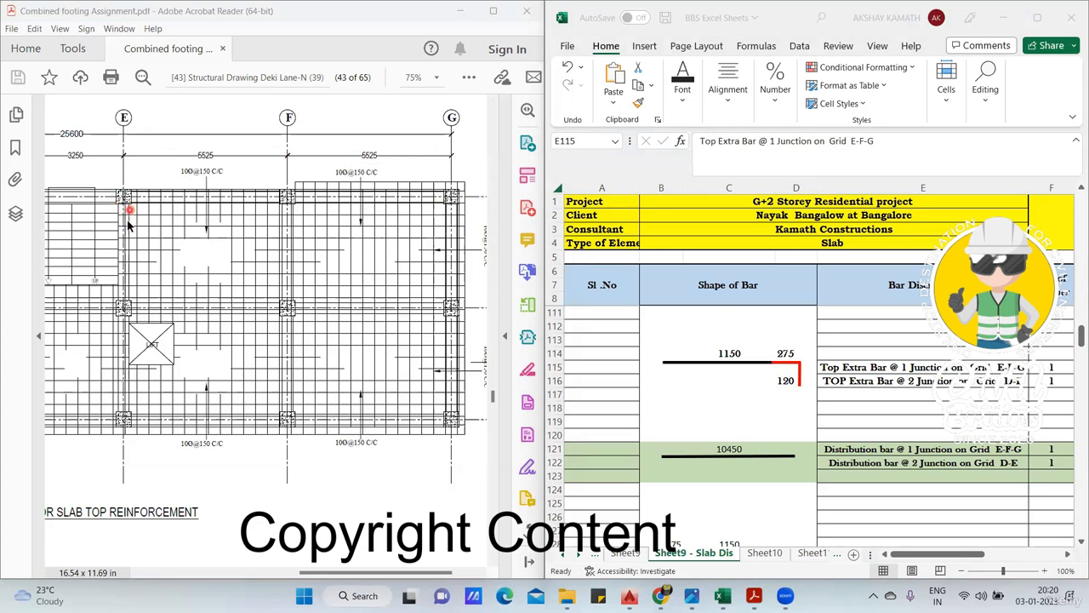
- Check the length formula of the junction 1 distribution bar on grid E-F-G against the spans on the drawing
left_click(737, 449)
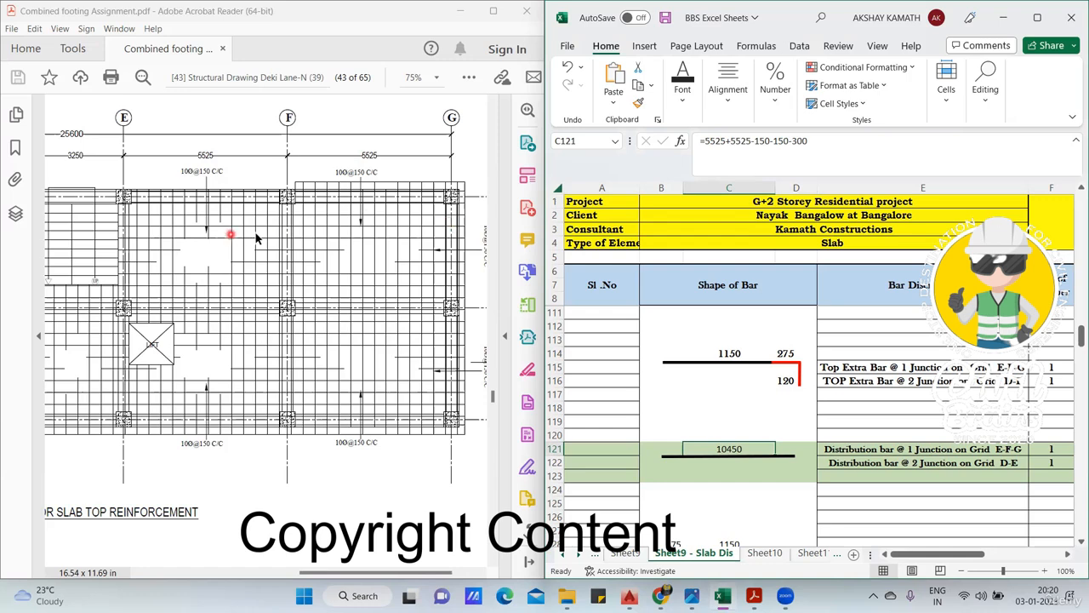
left_click(732, 515)
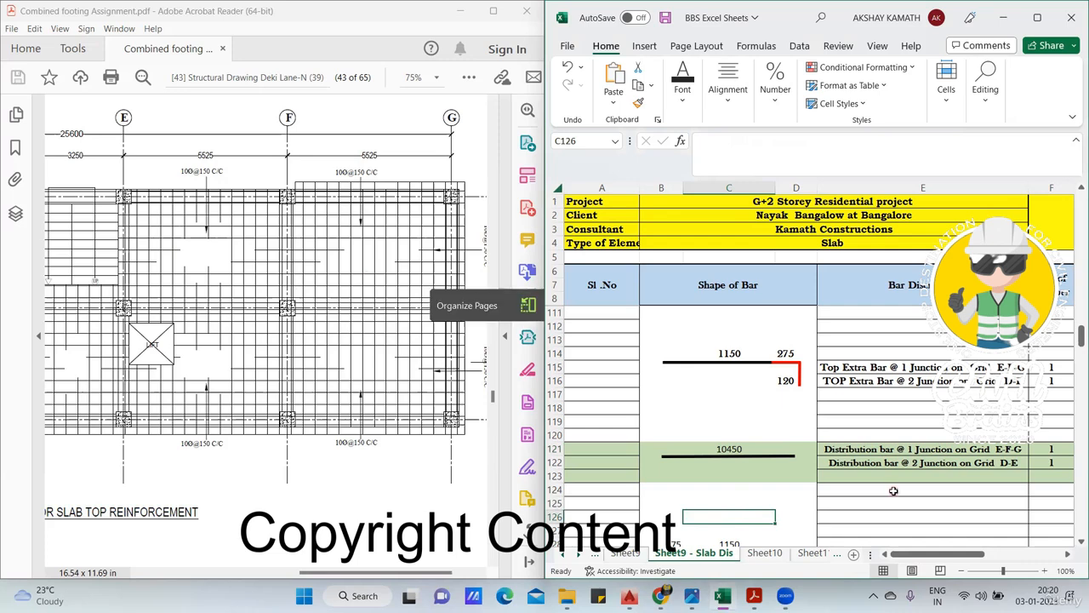
left_click_drag(928, 555, 963, 552)
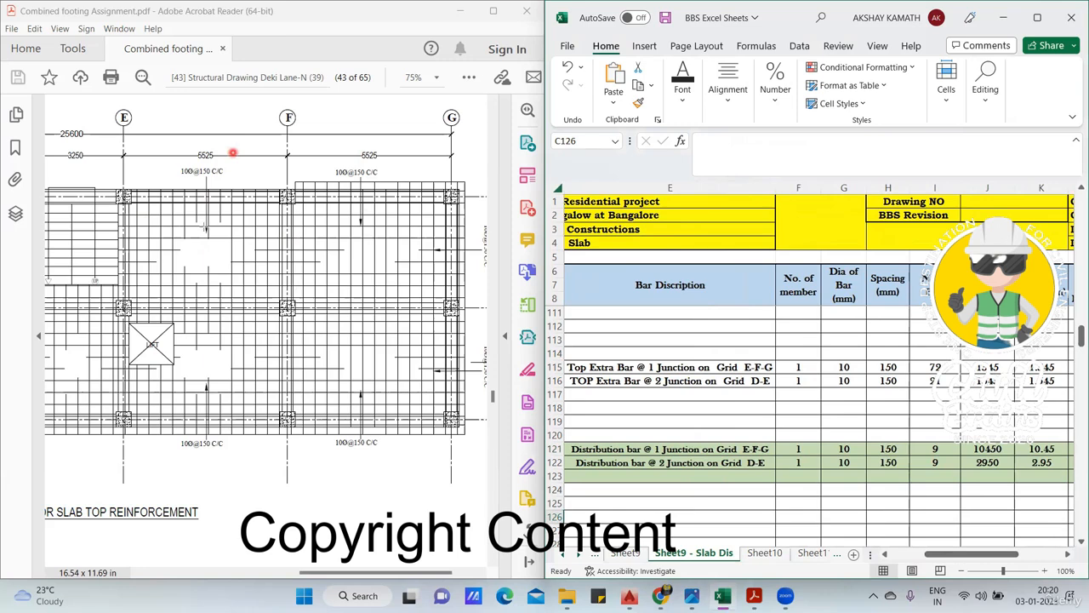
left_click(233, 153)
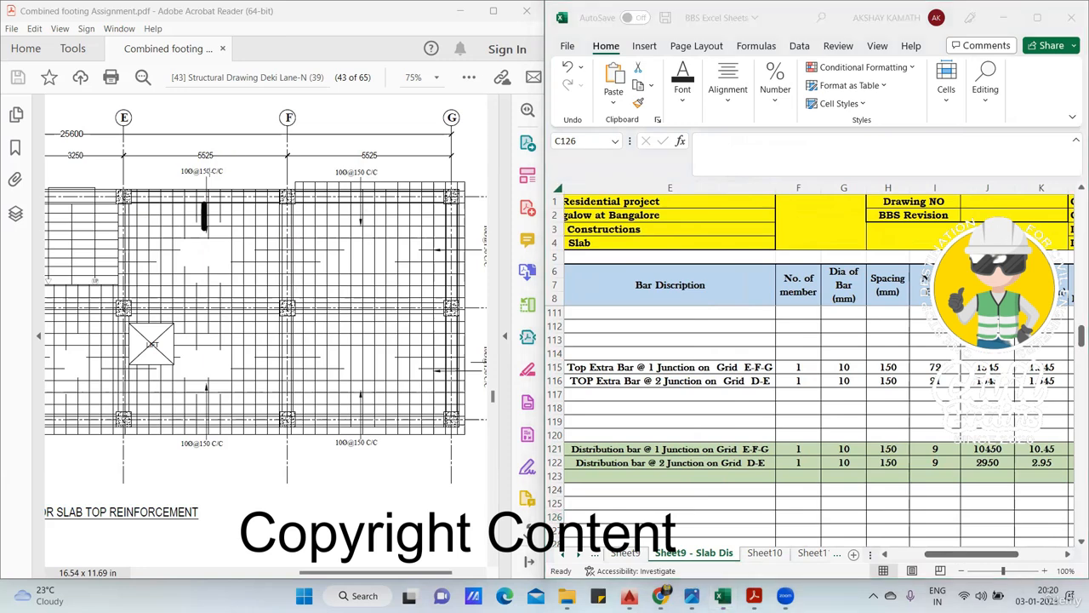
- Check the straight length of the junction 1 top extra bar and highlight its strip along grid 1 from E to G
left_click_drag(951, 555, 920, 560)
left_click(732, 349)
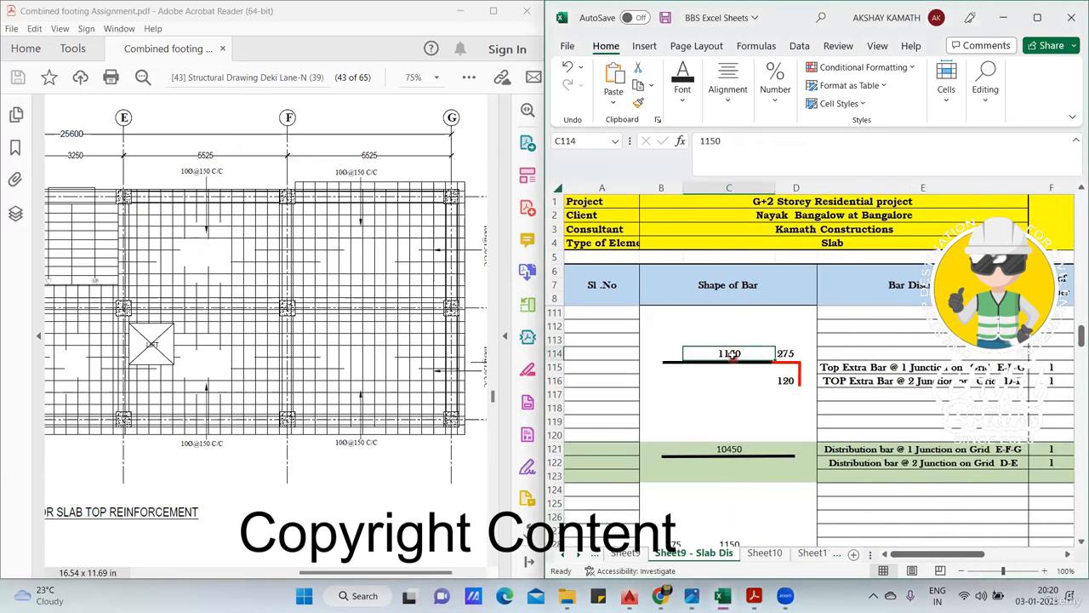
left_click(921, 553)
left_click_drag(943, 558, 983, 559)
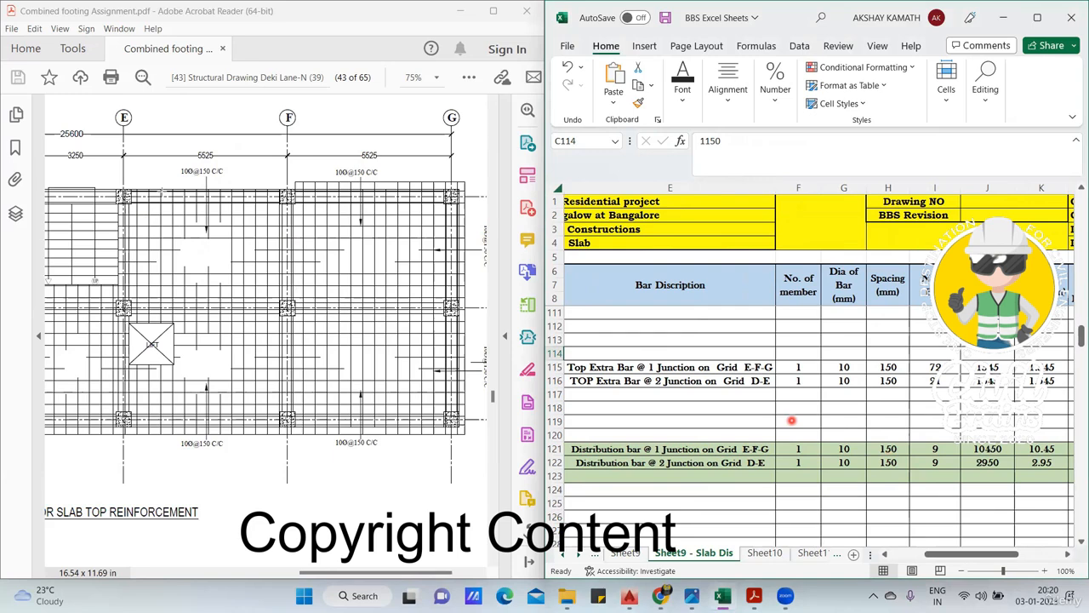
left_click_drag(127, 203, 444, 228)
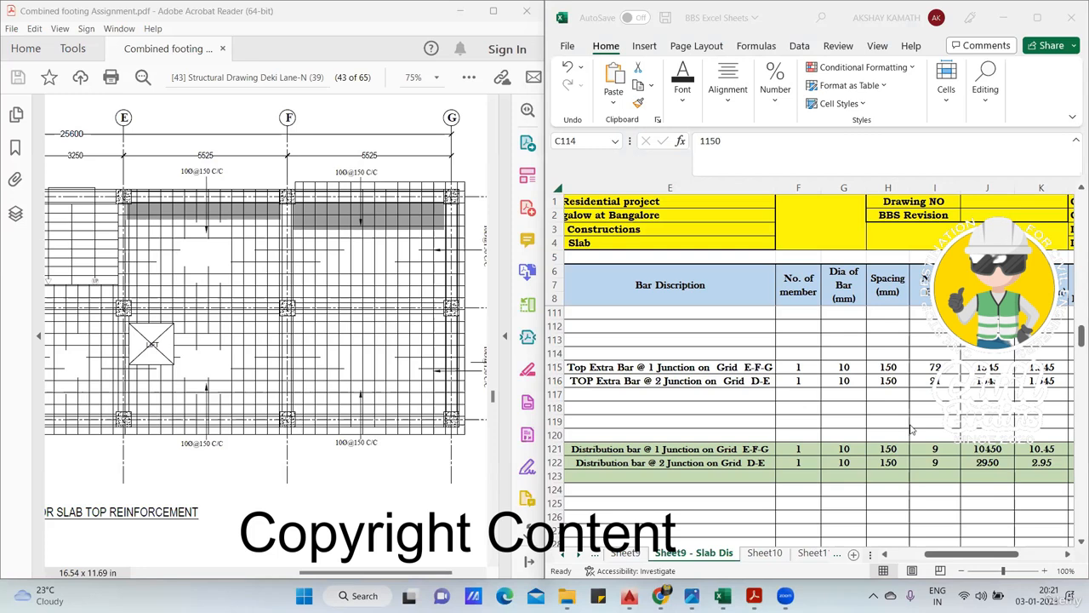
key("Escape")
- Examine the number-of-bars formula for the distribution bar at junction 1 on grid E-F-G
left_click(938, 448)
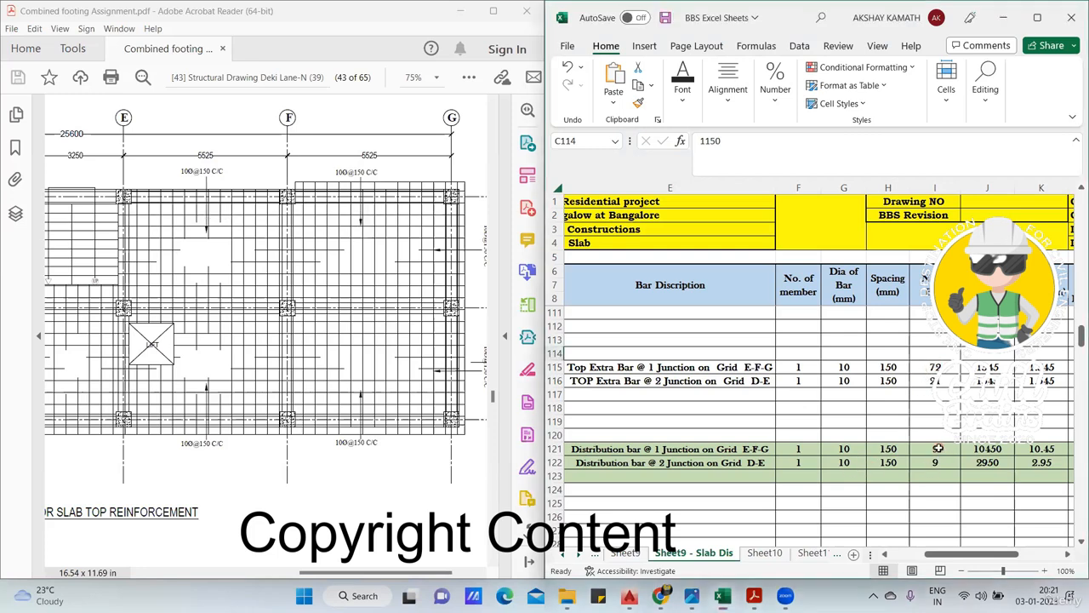
scroll(939, 449, "left", 2)
key("F2")
left_click_drag(986, 554, 1002, 554)
left_click(935, 449)
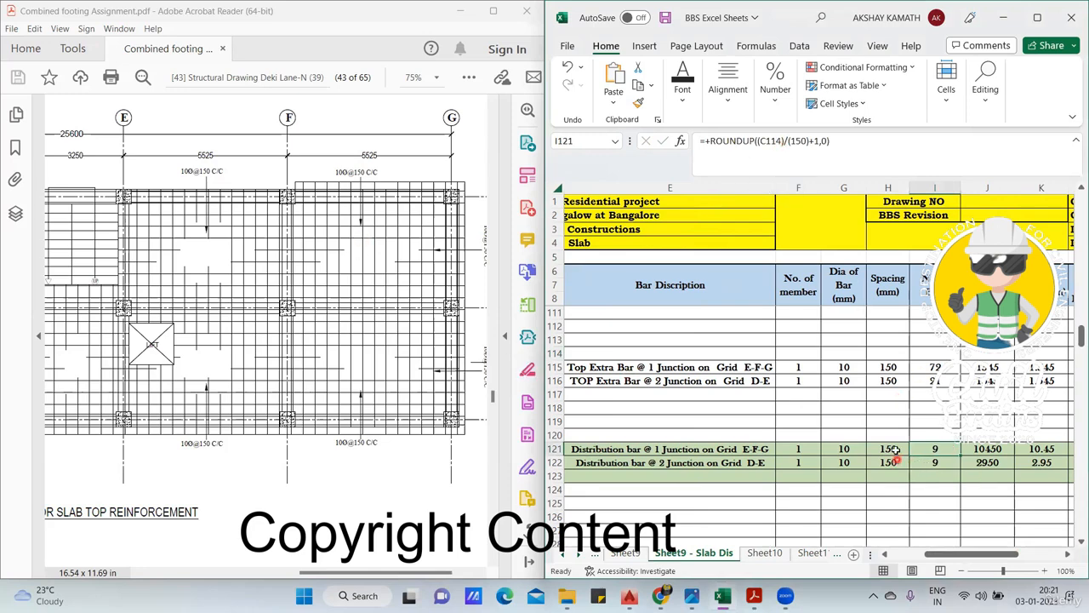
left_click(823, 142)
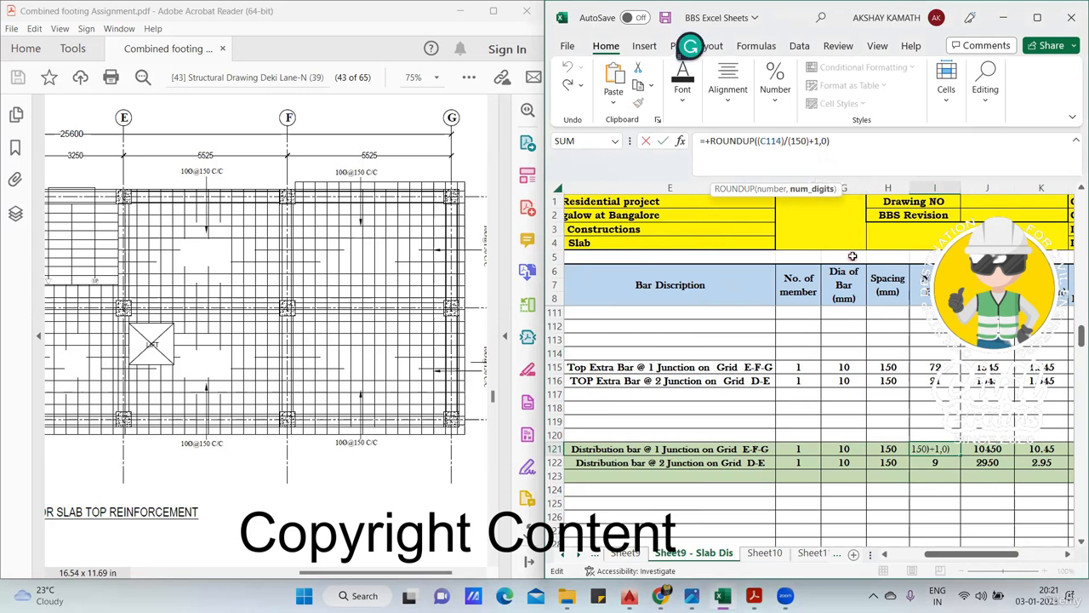
key("Escape")
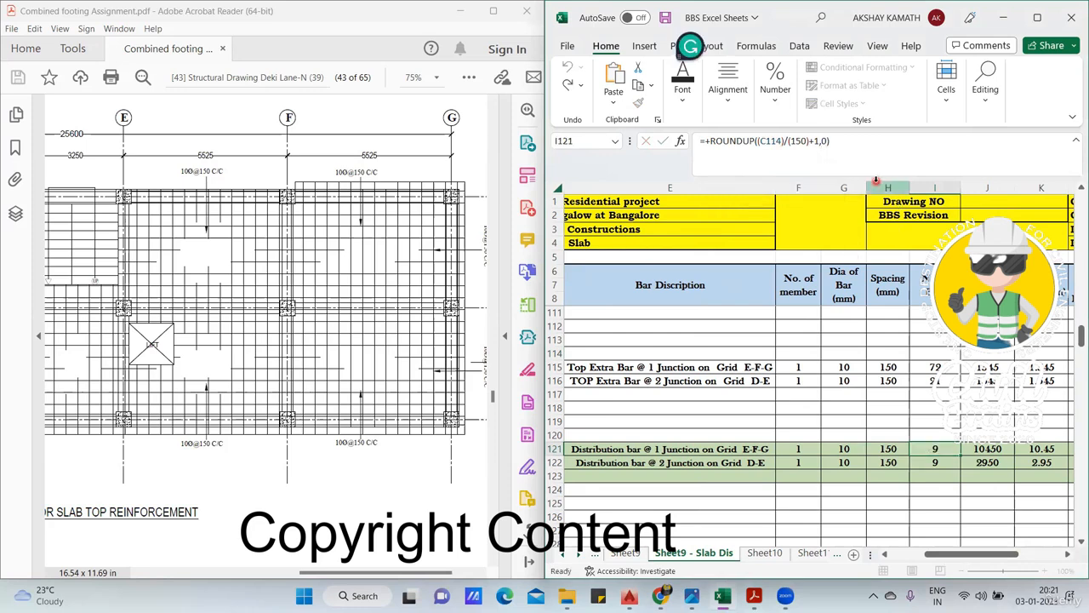
left_click(919, 516)
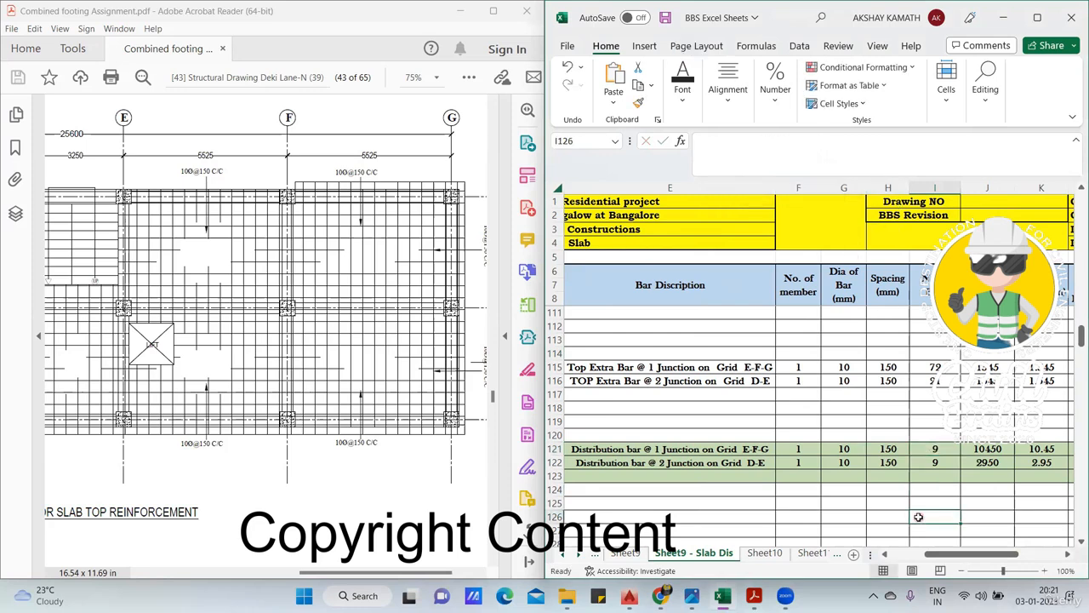
- Compare the junction 1 distribution bar count with the drawing by marking the strip and its lengthwise bars from E to G
left_click(950, 448)
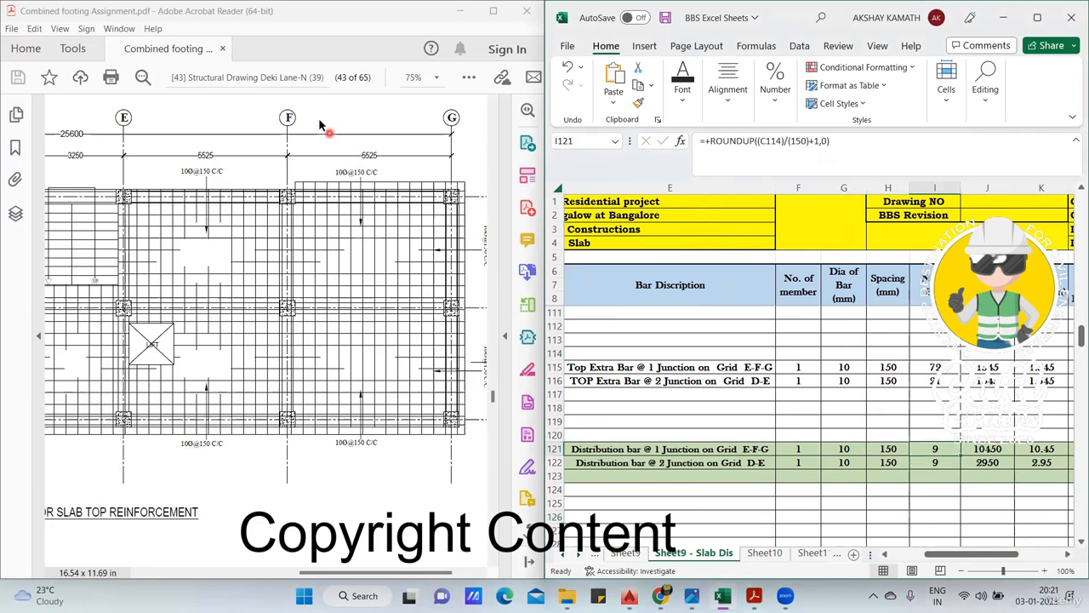
left_click_drag(126, 204, 449, 228)
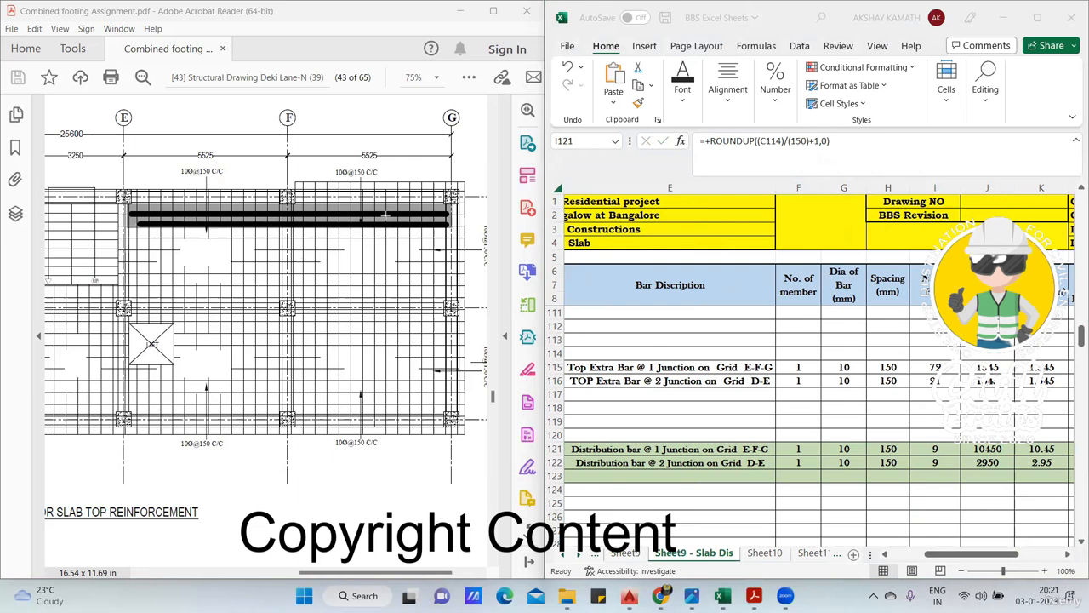
left_click(930, 447)
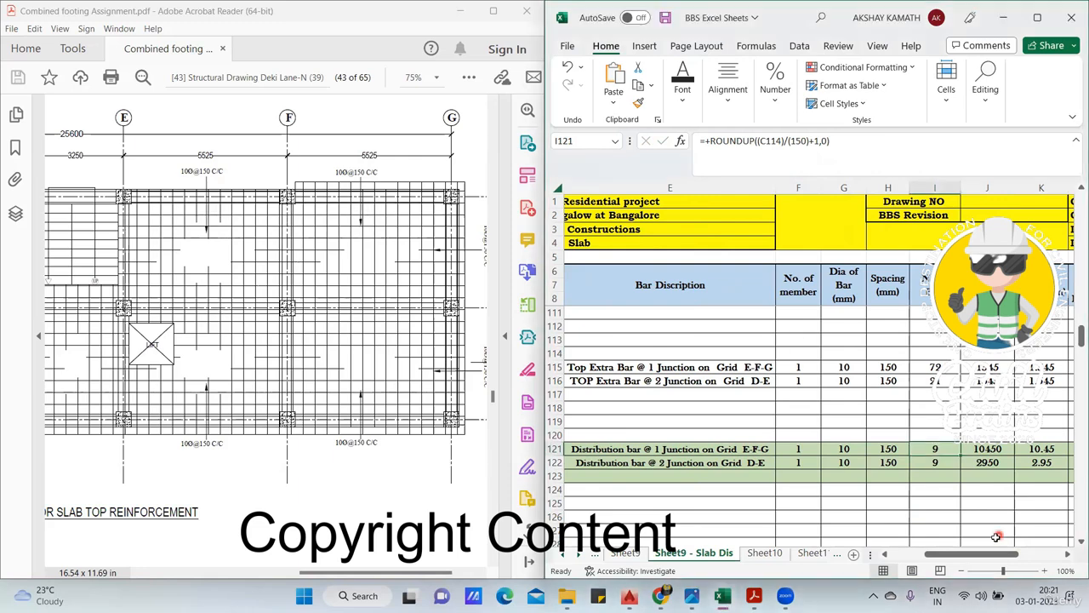
- Examine the cutting length and total cutting length formulas of the junction 1 distribution bar on grid E-F-G
left_click(992, 449)
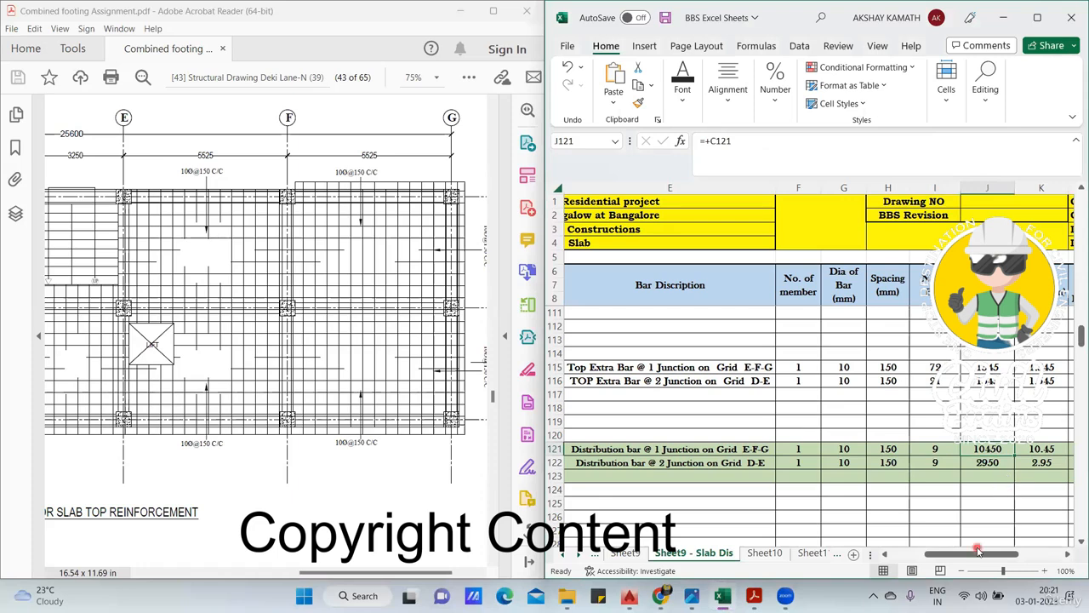
scroll(818, 440, "right", 3)
left_click(814, 449)
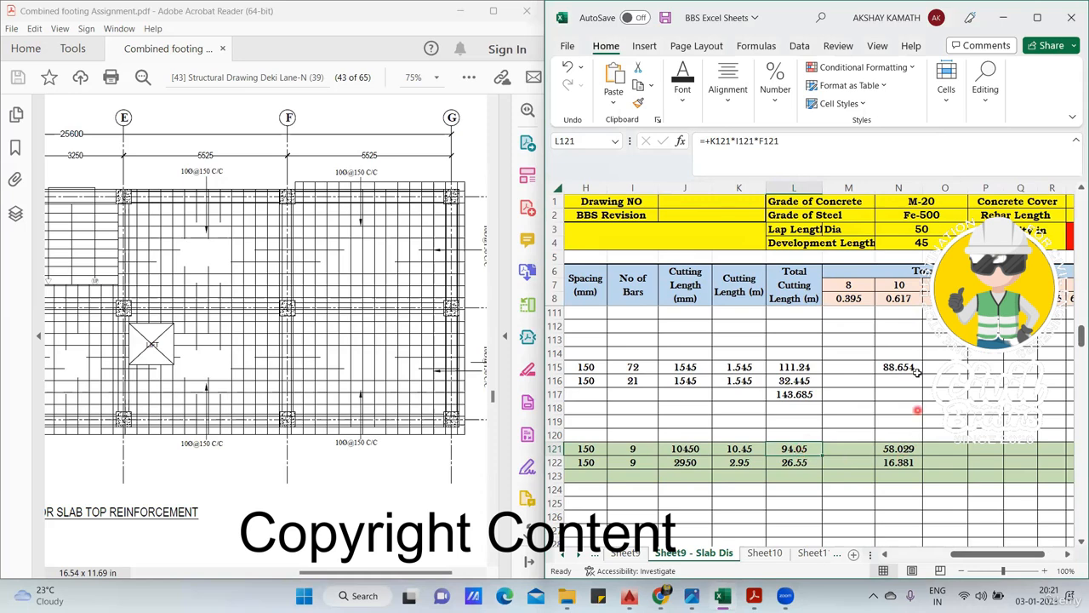
left_click_drag(950, 554, 894, 555)
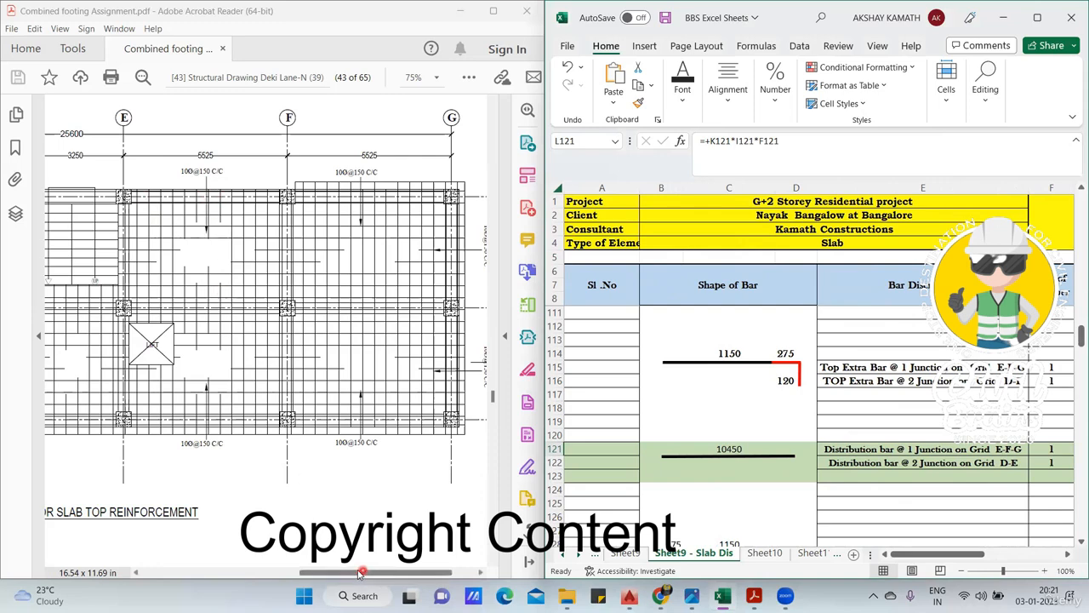
- Mark the junction 2 extra bars and the distribution bar line between grids D and E, and underline the matching extra bar description
left_click_drag(360, 573, 330, 573)
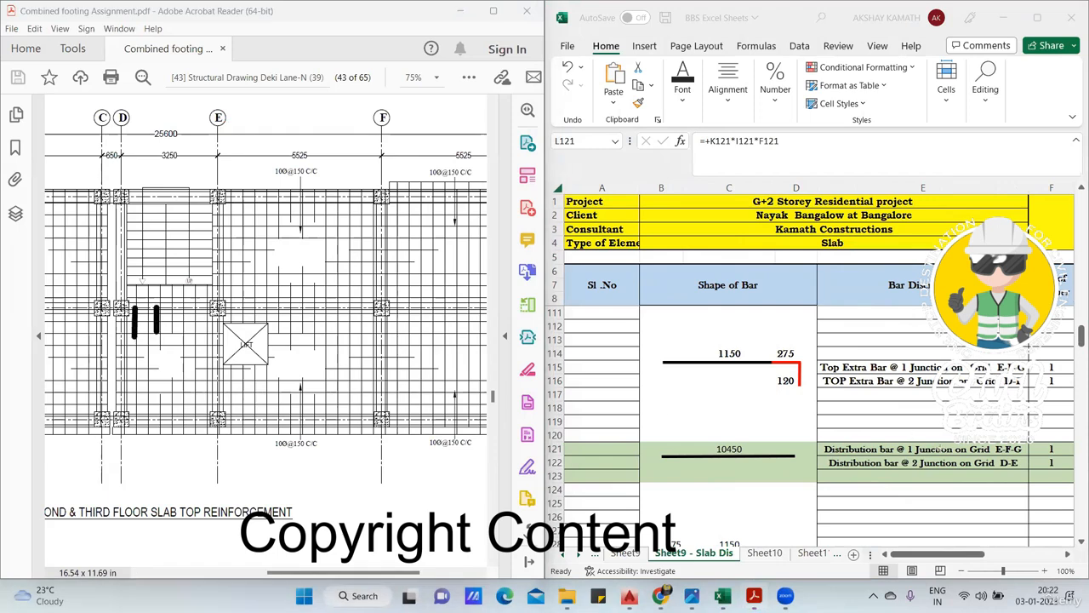
left_click_drag(822, 390, 1000, 388)
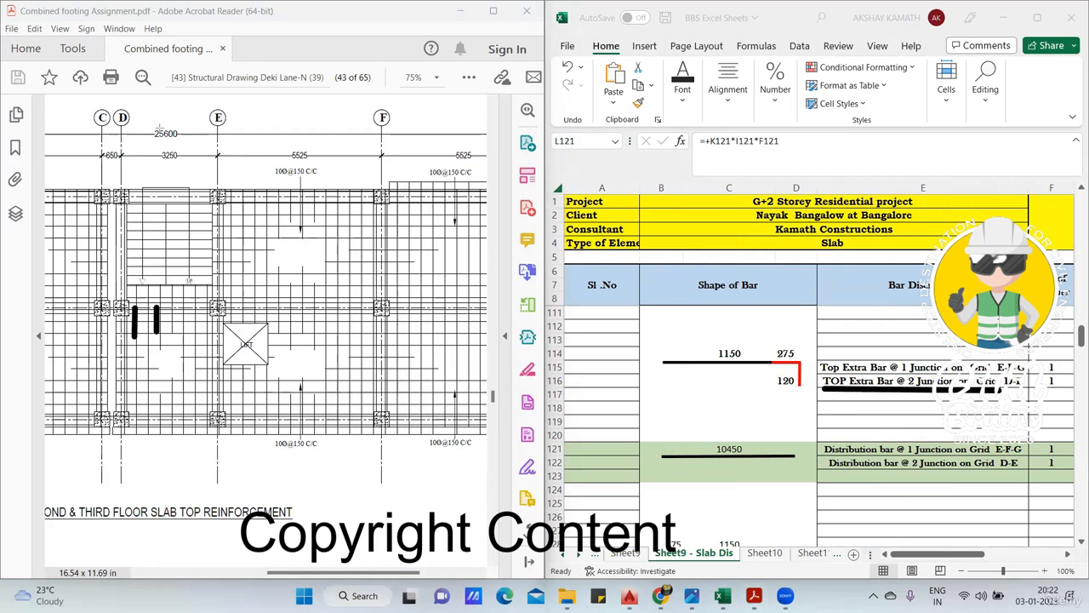
key("e")
left_click_drag(123, 320, 214, 317)
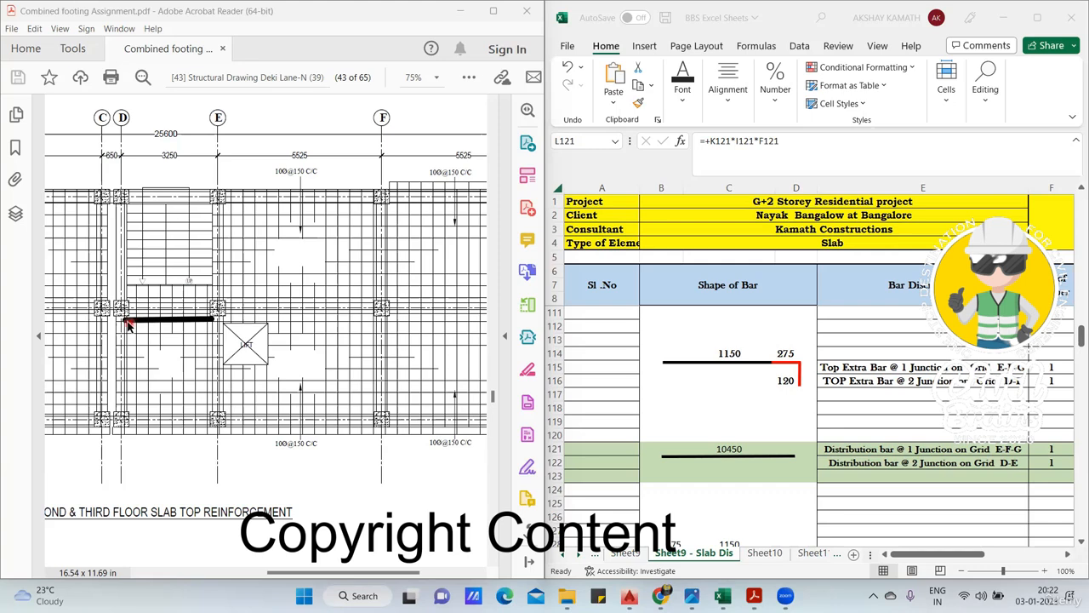
- Examine the cutting length formula in millimetres of the distribution bar at junction 2 on grid D-E
scroll(814, 422, "down", 1)
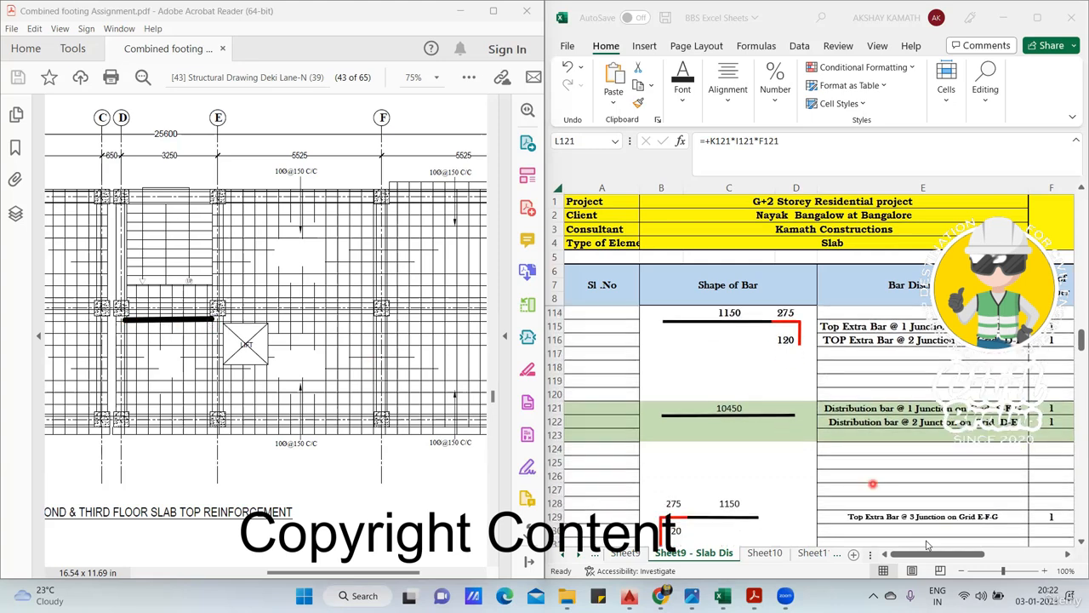
scroll(949, 557, "right", 2)
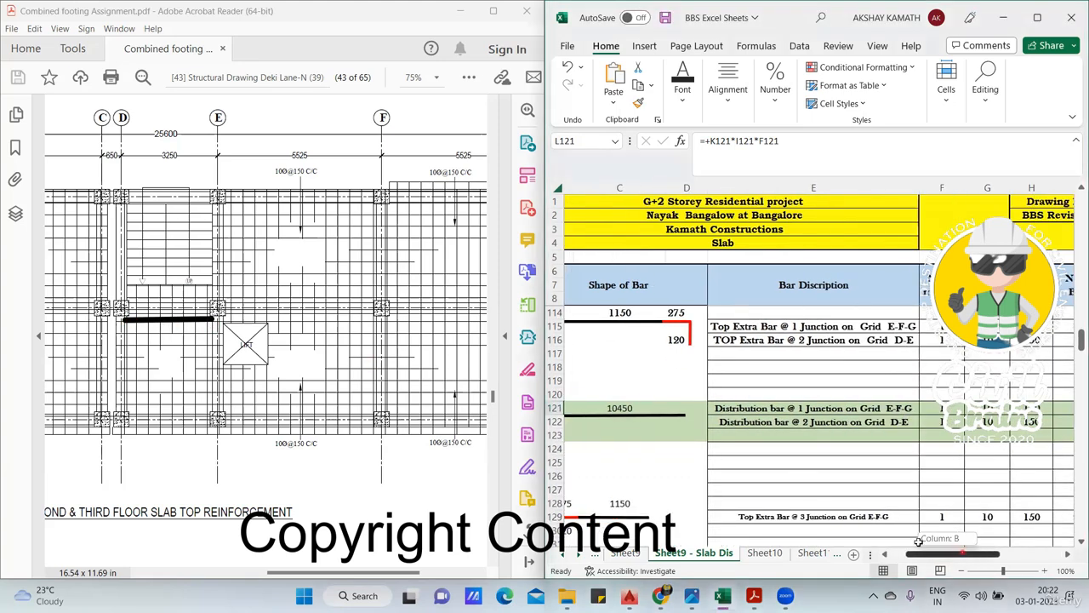
scroll(951, 560, "right", 3)
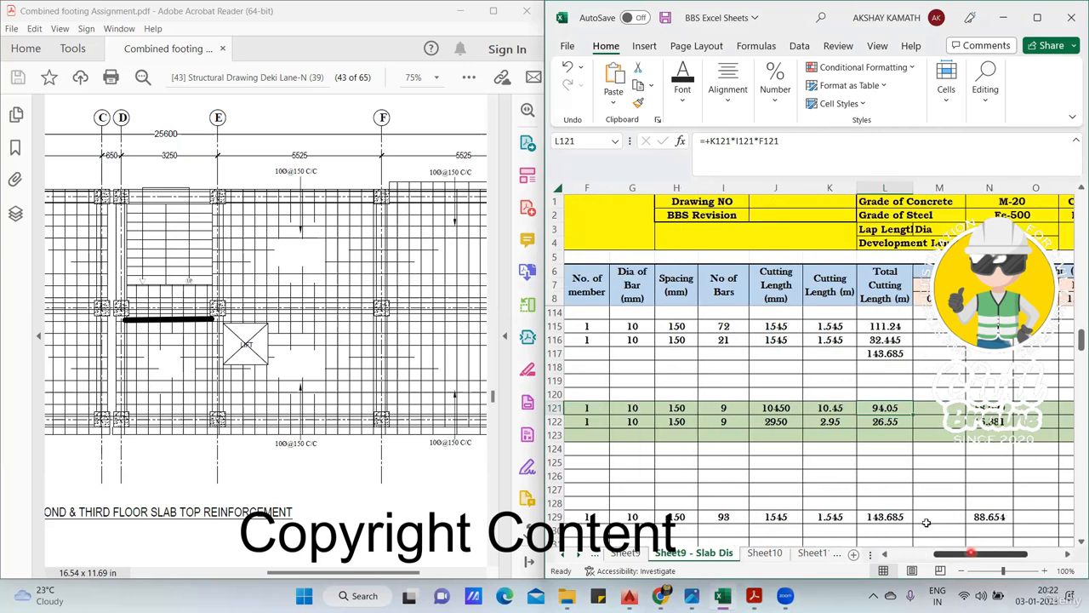
left_click(780, 428)
double_click(779, 427)
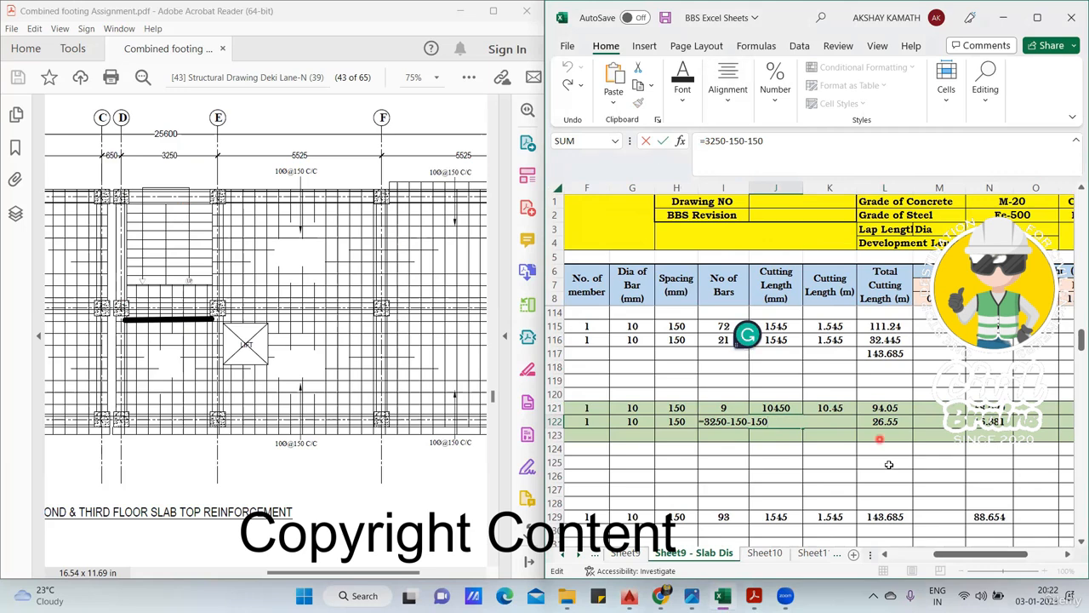
key("Escape")
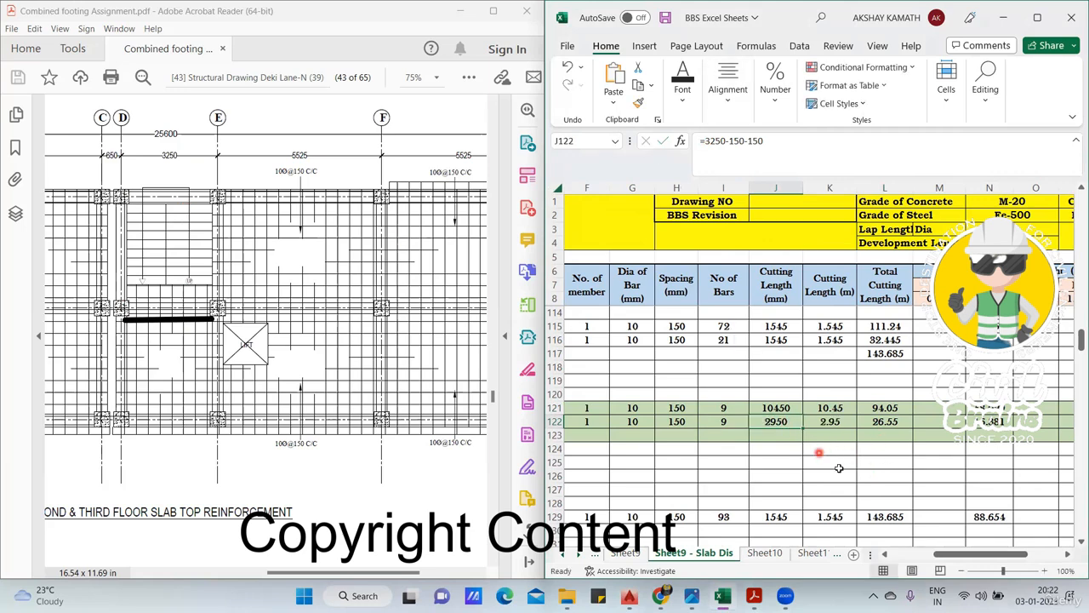
- Clear the distribution bar marking and mark a single extra bar crossing grid 2 between D and E
left_click_drag(970, 554, 960, 557)
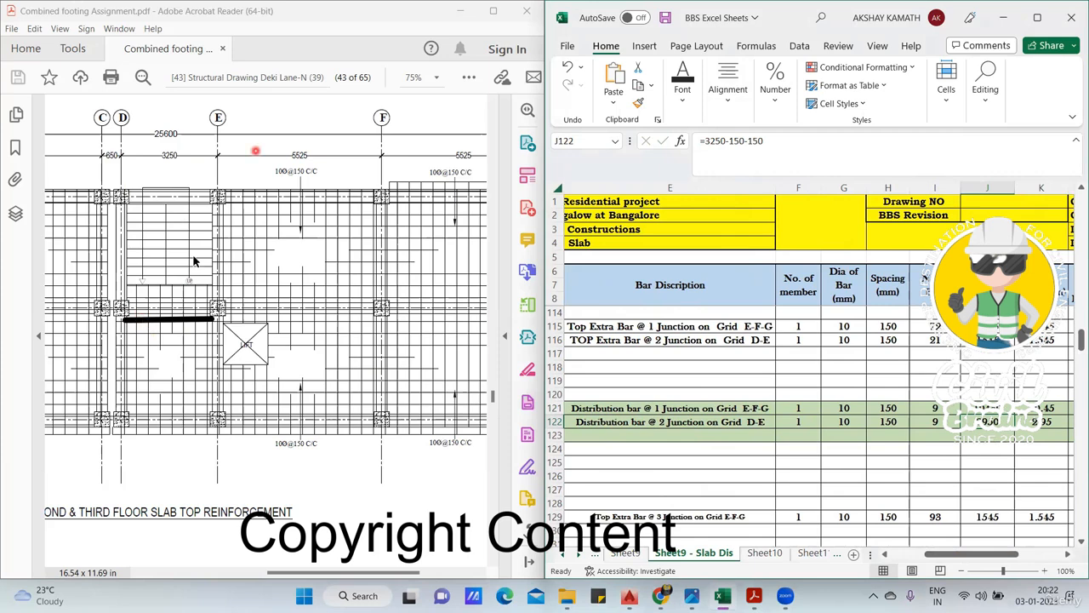
left_click(238, 235)
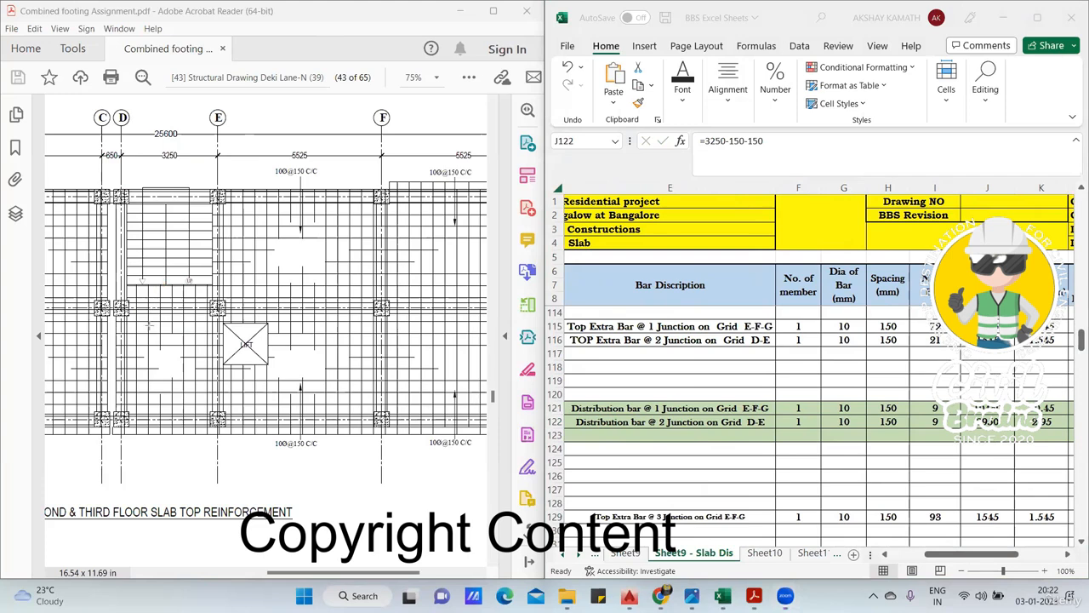
left_click_drag(149, 304, 149, 337)
- Show the slab section details on page 44 and enlarge Section X-X around grids 2 and 3
left_click_drag(410, 575, 287, 575)
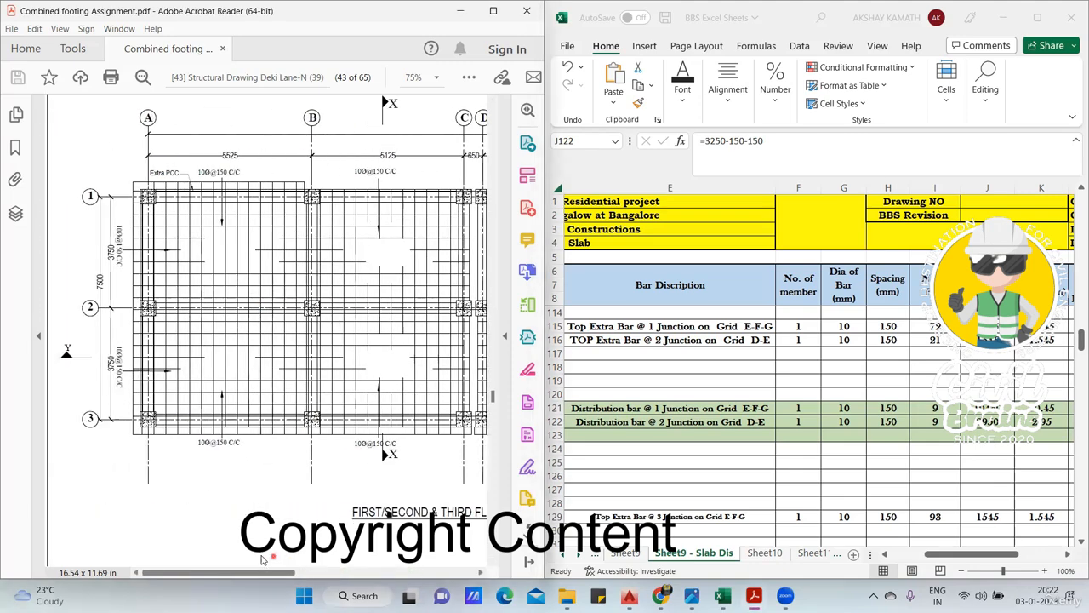
scroll(304, 370, "down", 3)
scroll(304, 370, "down", 4, "ctrl")
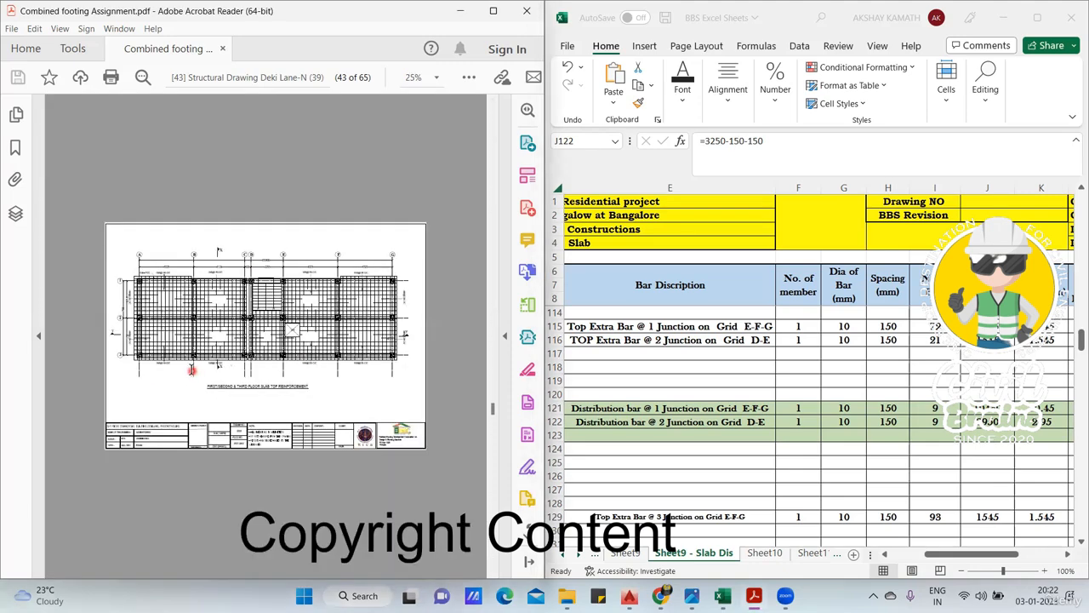
scroll(193, 370, "down", 3)
scroll(157, 272, "up", 3, "ctrl")
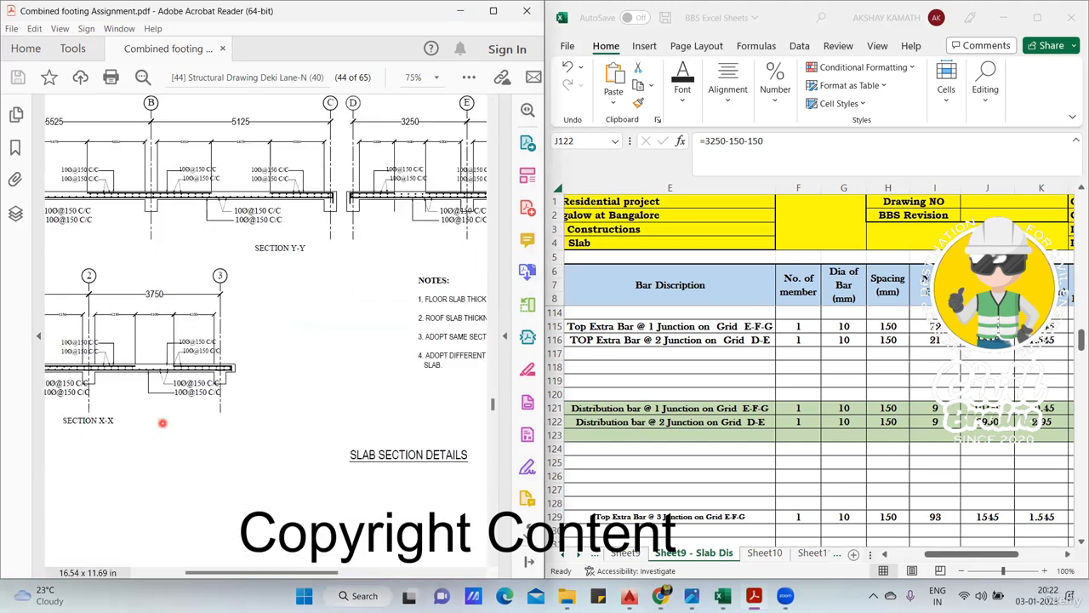
left_click_drag(297, 576, 249, 576)
scroll(187, 313, "up", 2, "ctrl")
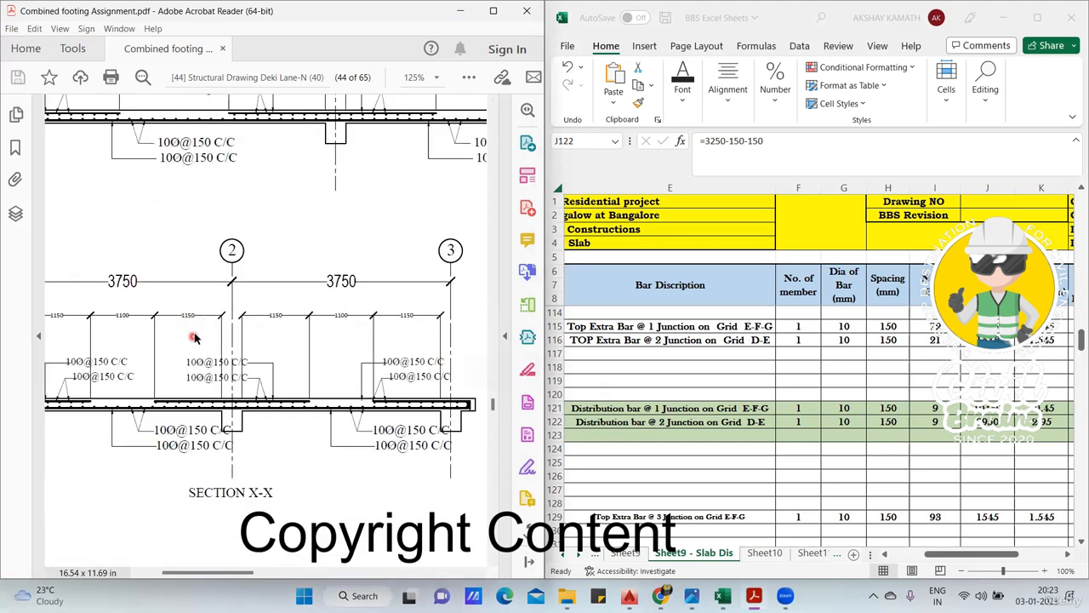
- Examine the number-of-bars formula for the distribution bar at junction 2, and return to the slab top reinforcement plan on page 43
left_click(947, 422)
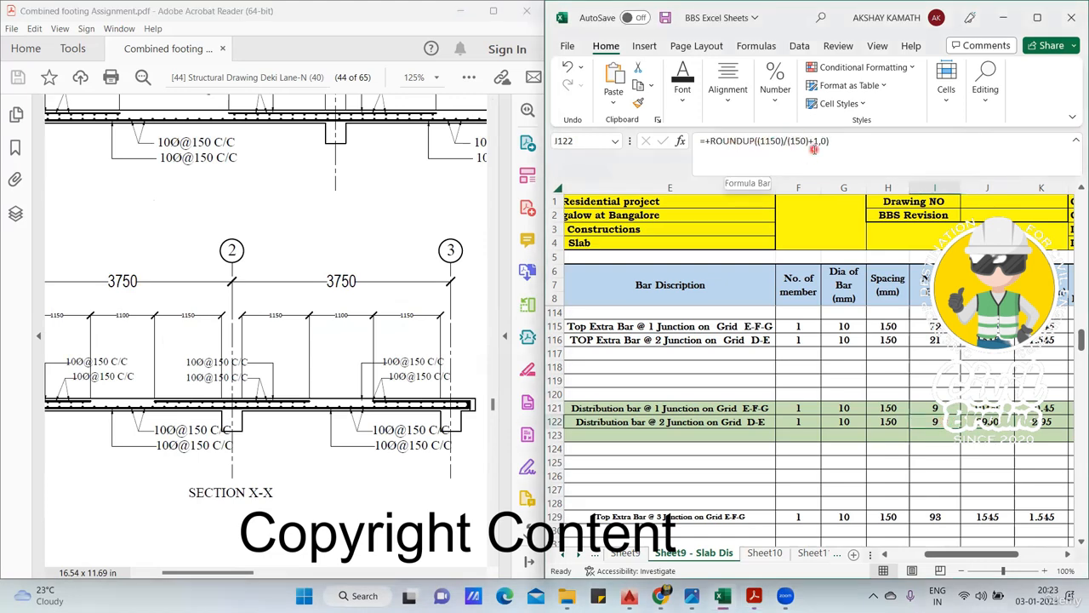
scroll(310, 371, "up", 2)
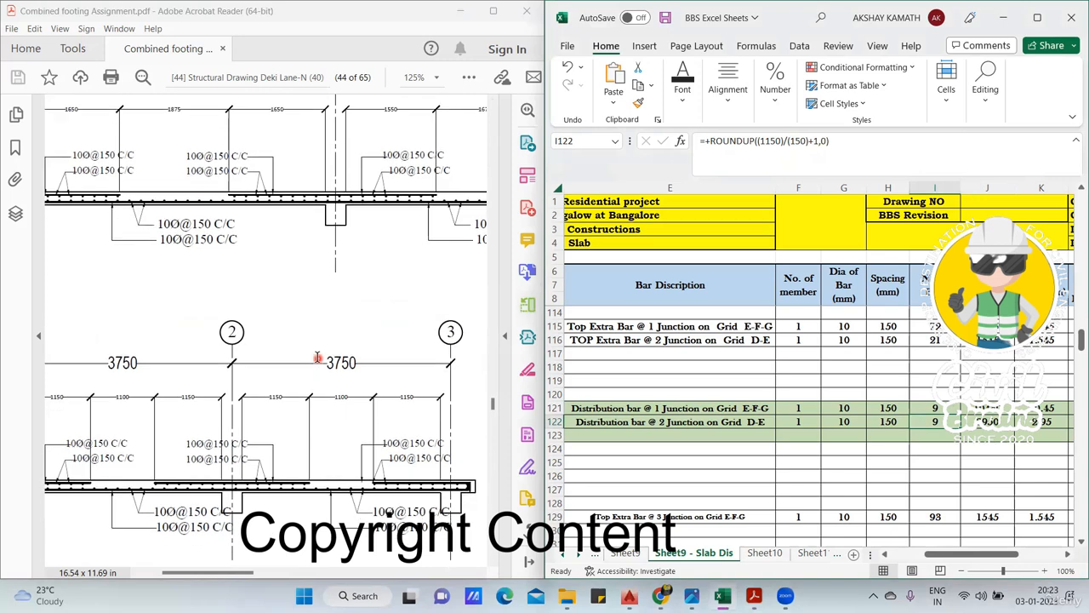
scroll(318, 359, "down", 1)
left_click(317, 362)
scroll(316, 361, "down", 2)
scroll(313, 358, "up", 5)
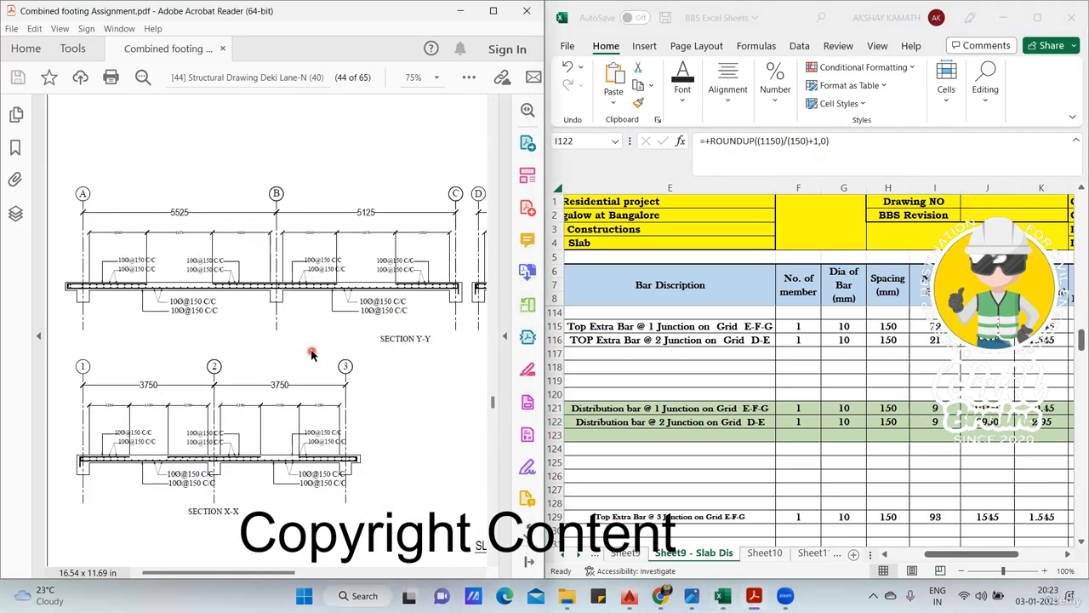
scroll(317, 357, "down", 2)
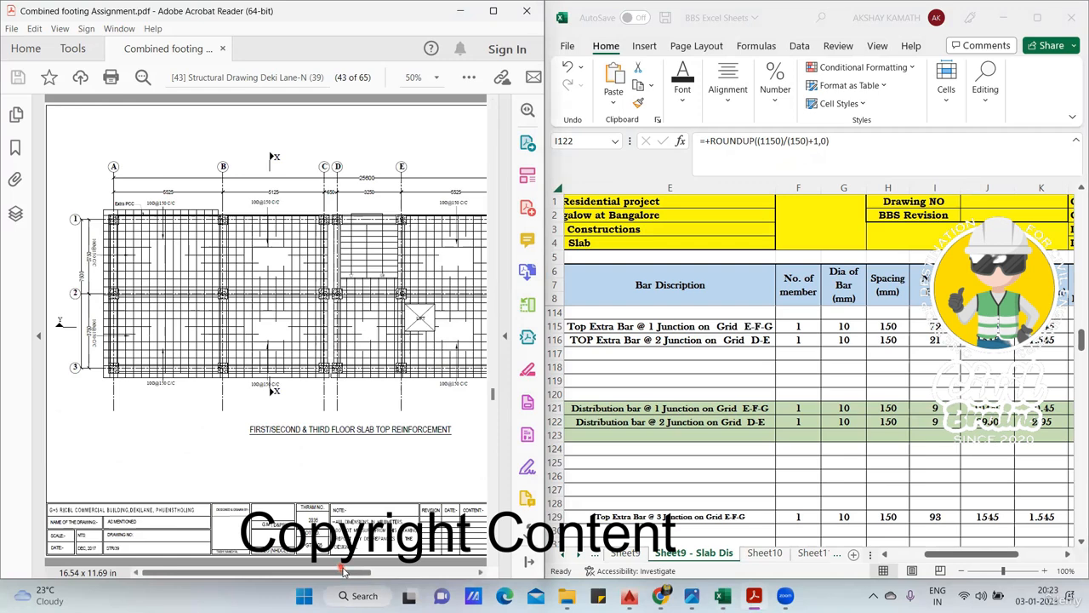
scroll(343, 572, "right", 2)
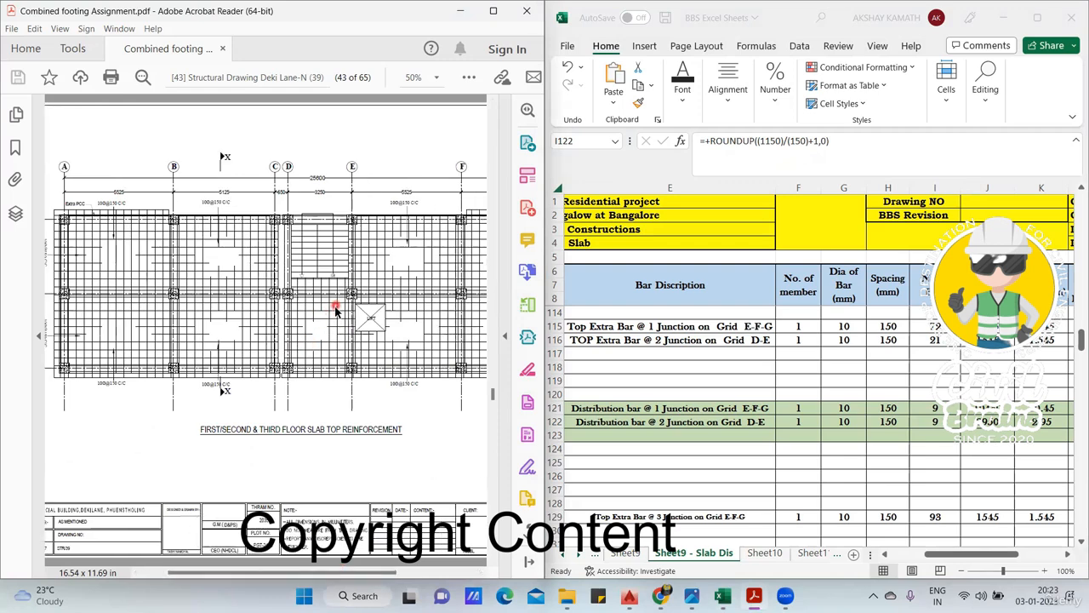
- Examine the total cutting length and bar weight formulas of the distribution bar at junction 2 on grid D-E
left_click(953, 421)
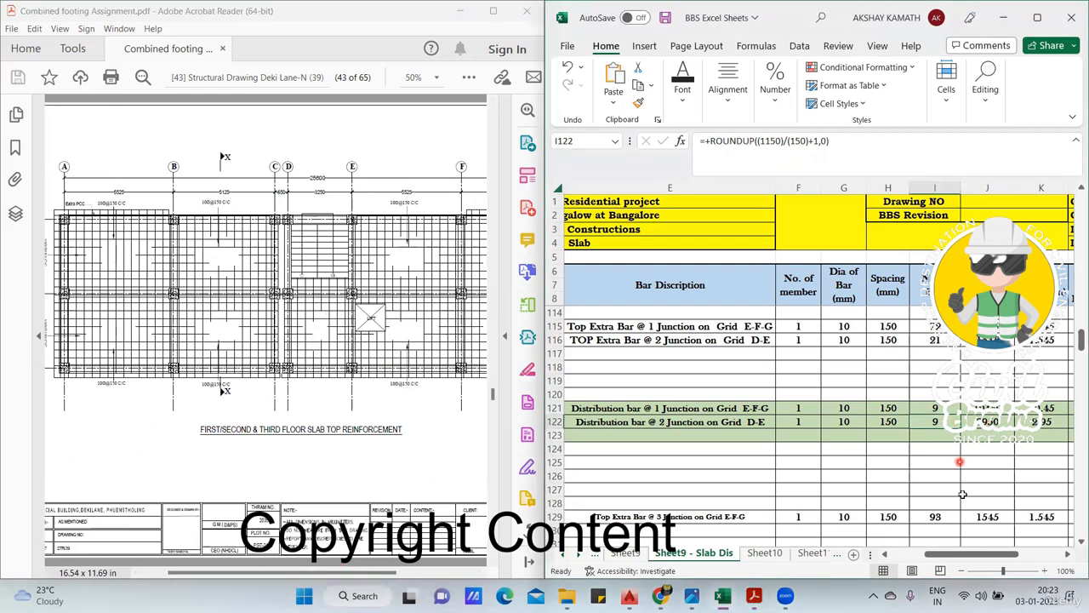
scroll(970, 543, "right", 3)
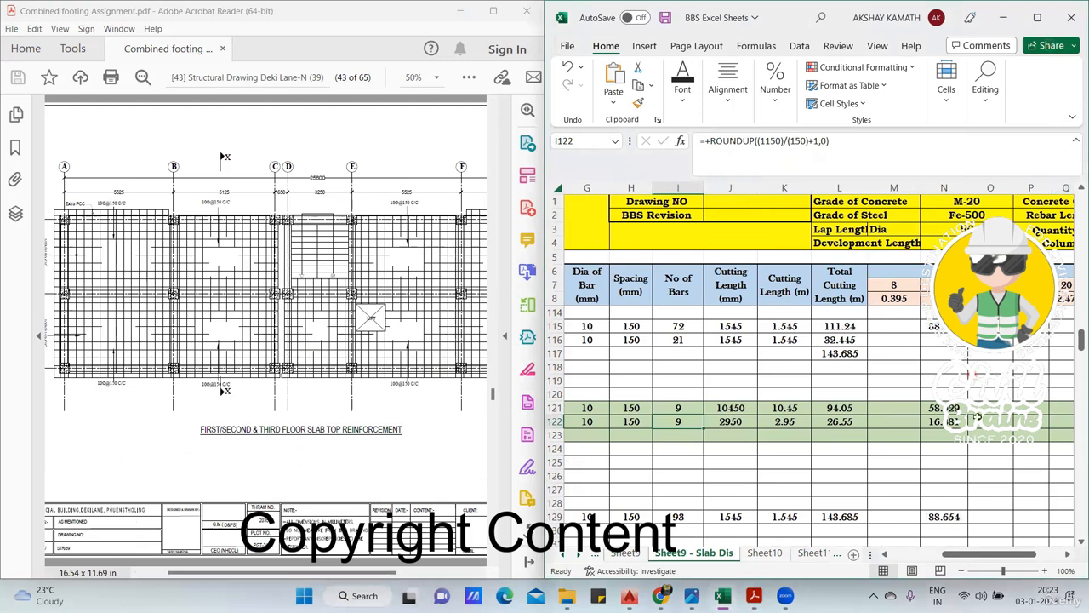
left_click(854, 423)
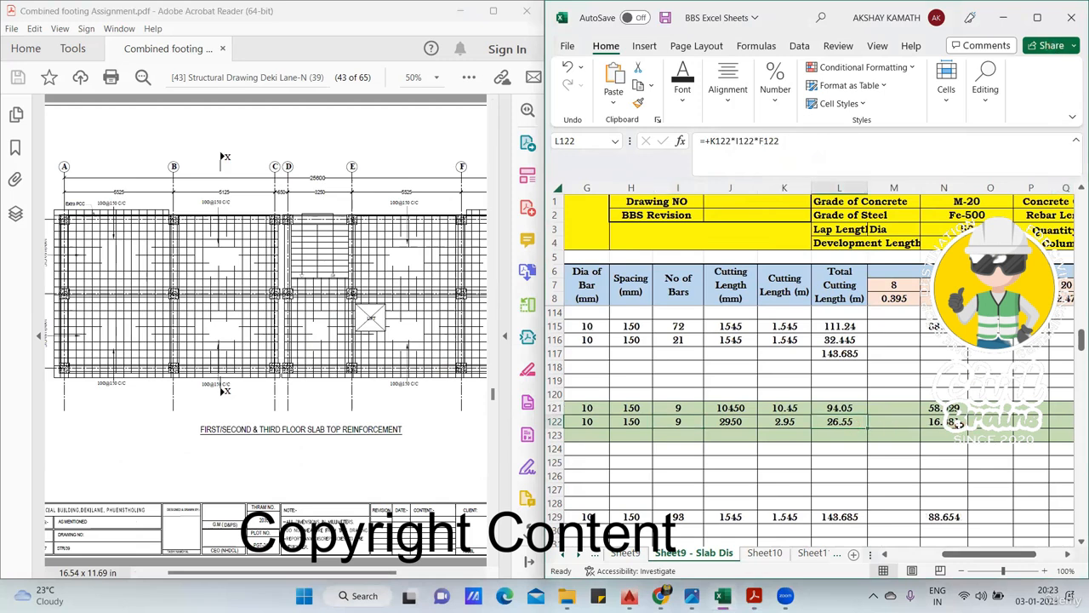
left_click(957, 423)
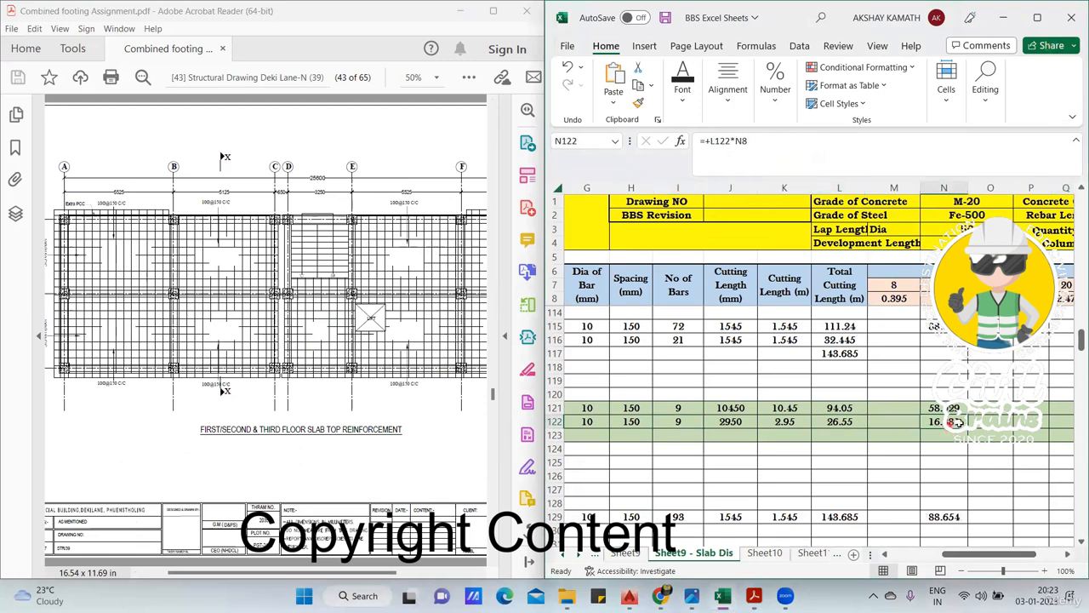
double_click(959, 424)
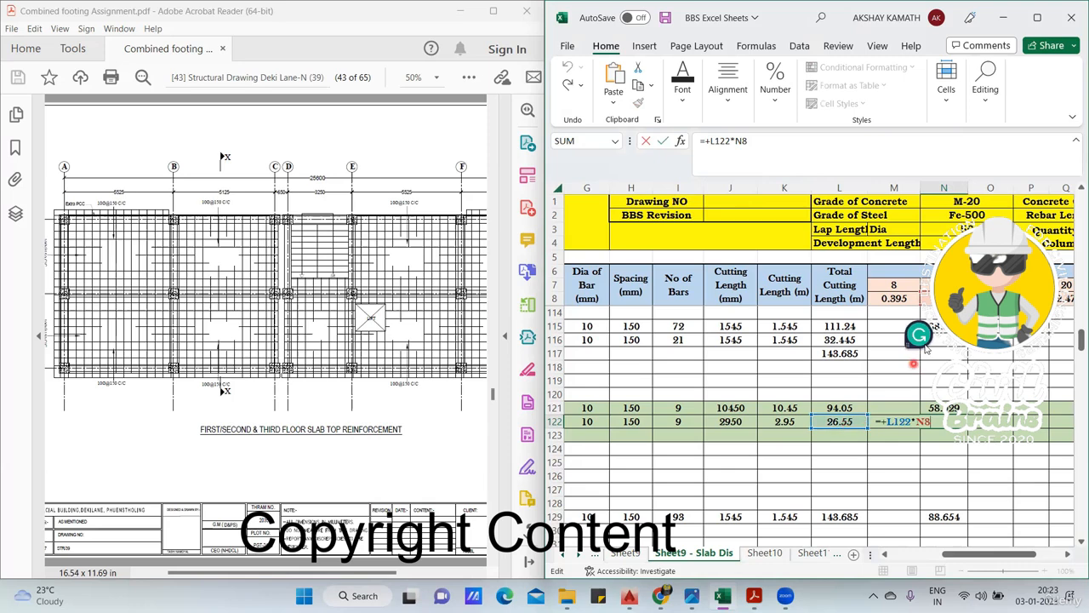
left_click_drag(920, 336, 764, 136)
key("Escape")
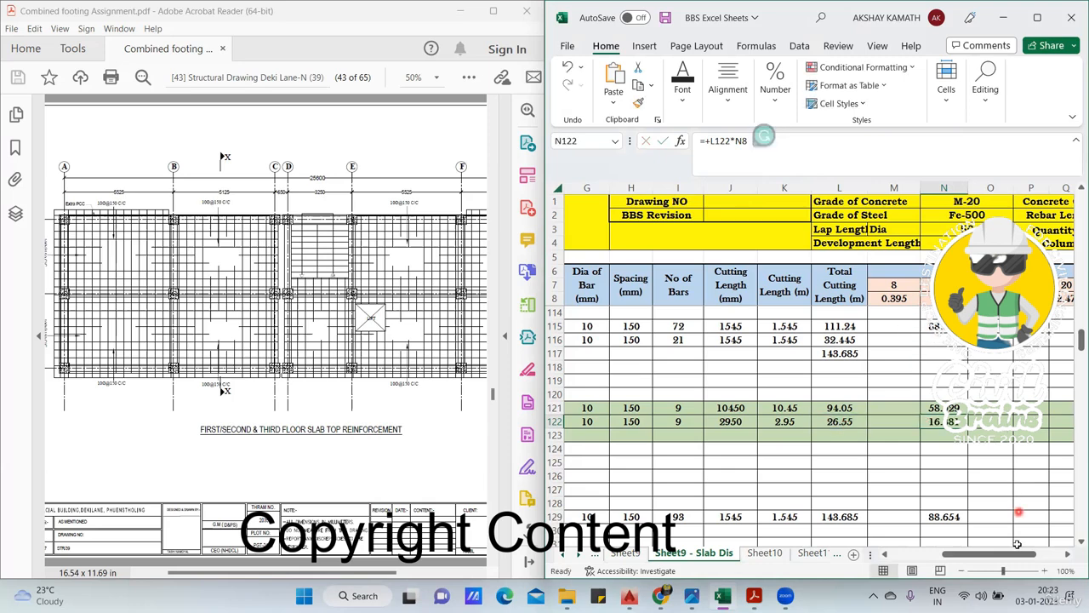
- Shade the strip along grid 3 between D and G, and mark distribution bar lines along grid 1 (E-G) and grid 3 (D-G)
left_click_drag(998, 553, 903, 520)
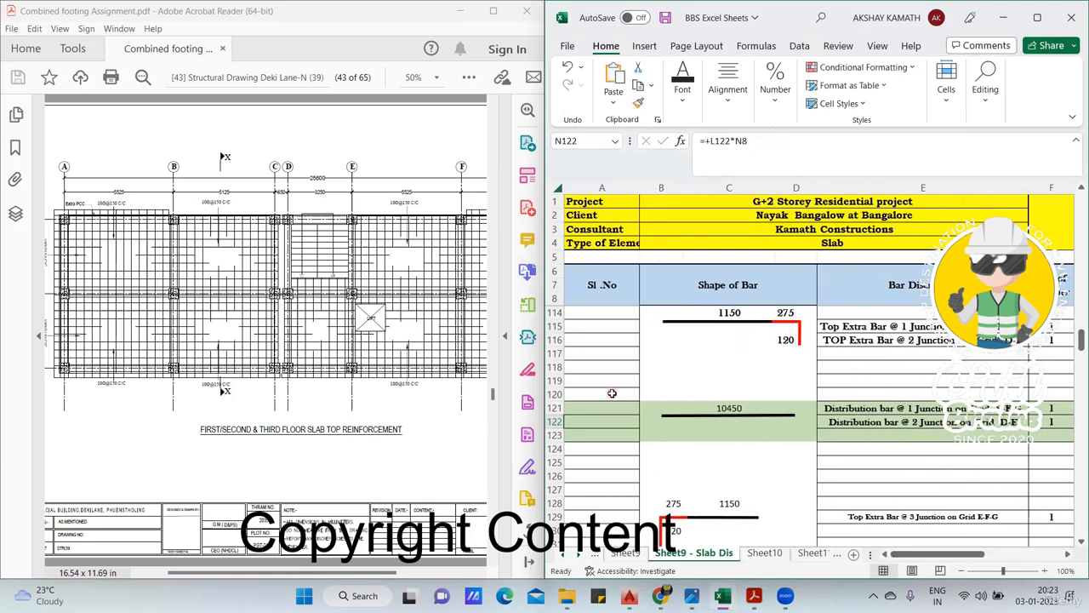
left_click_drag(375, 572, 505, 555)
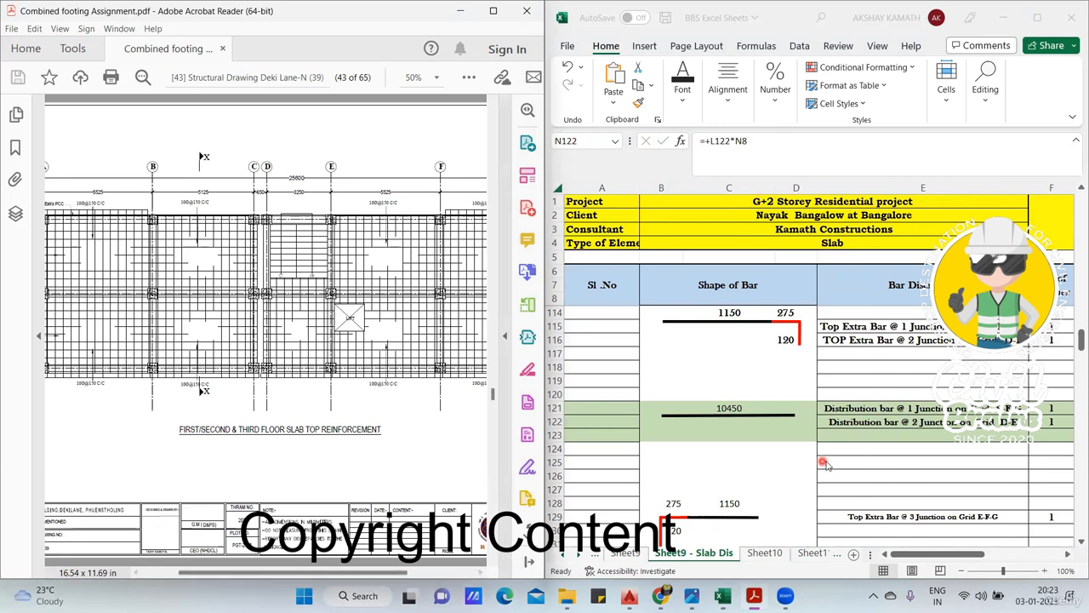
scroll(851, 455, "down", 2)
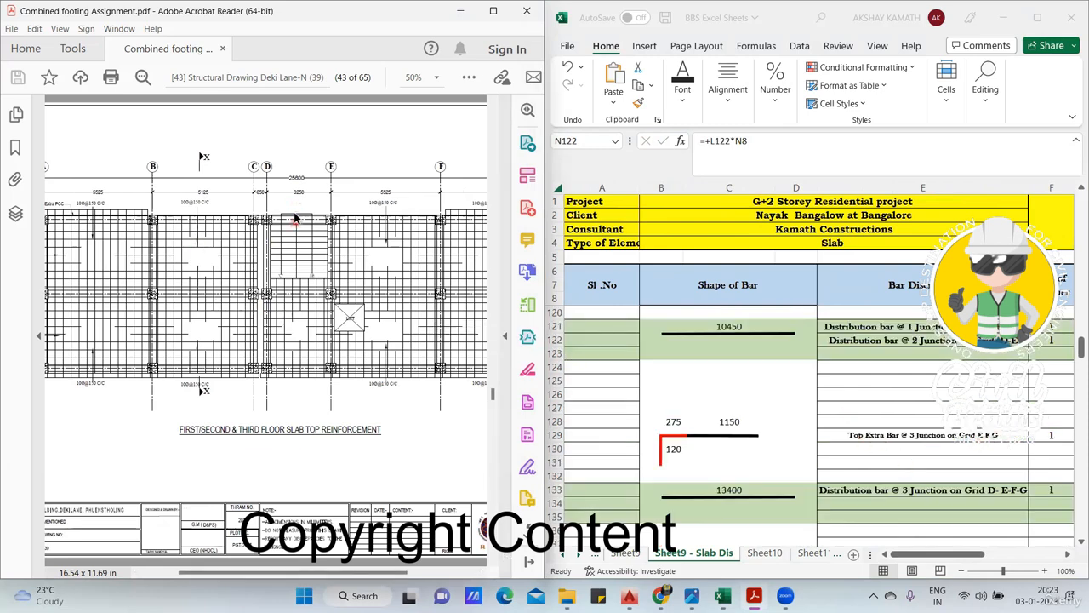
left_click_drag(302, 573, 365, 574)
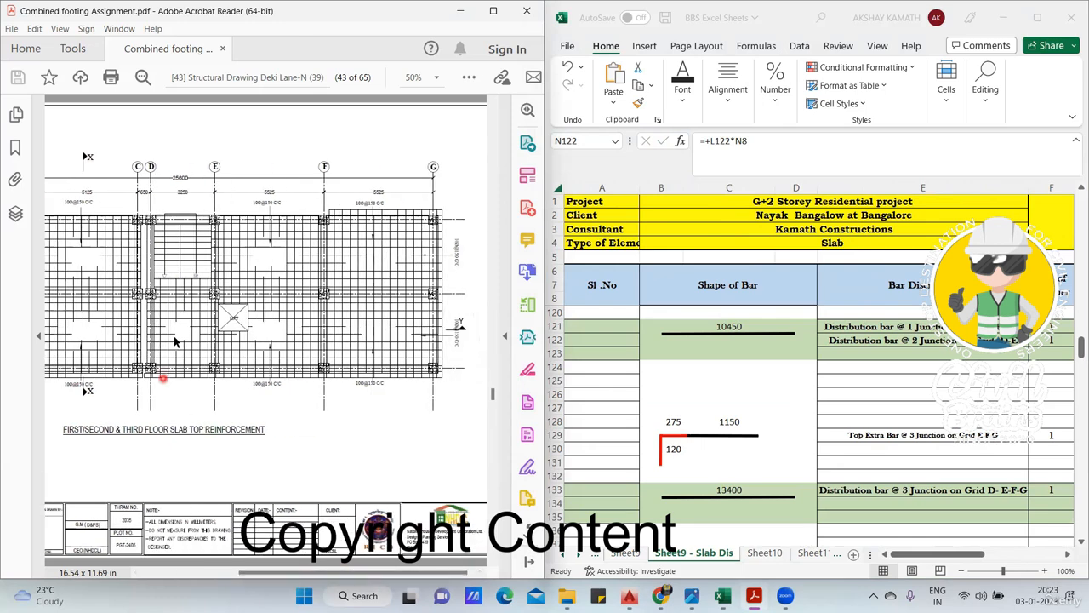
left_click_drag(149, 343, 432, 368)
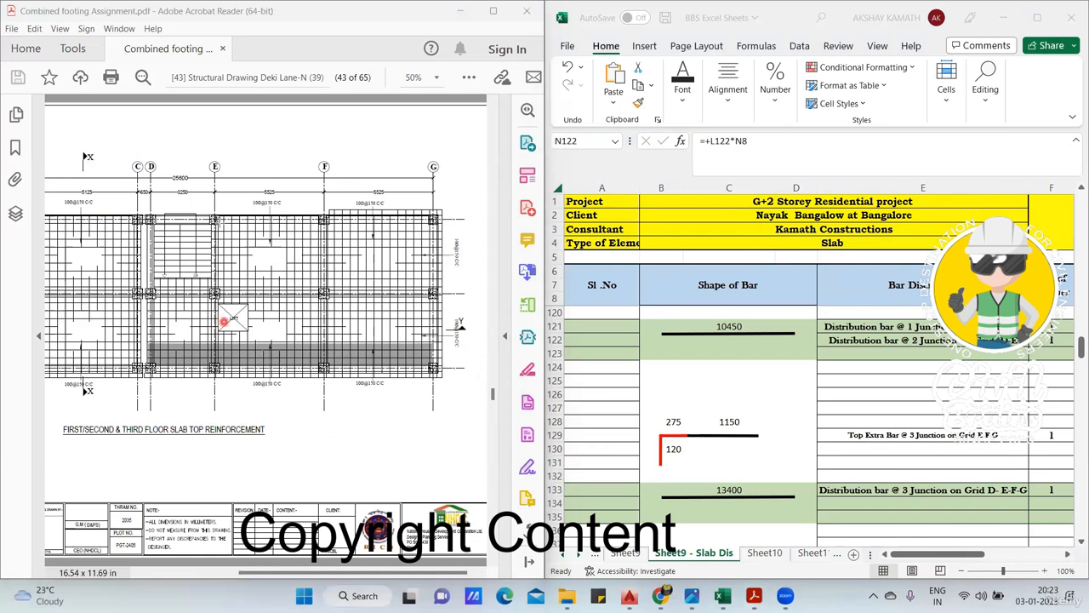
left_click_drag(218, 225, 427, 226)
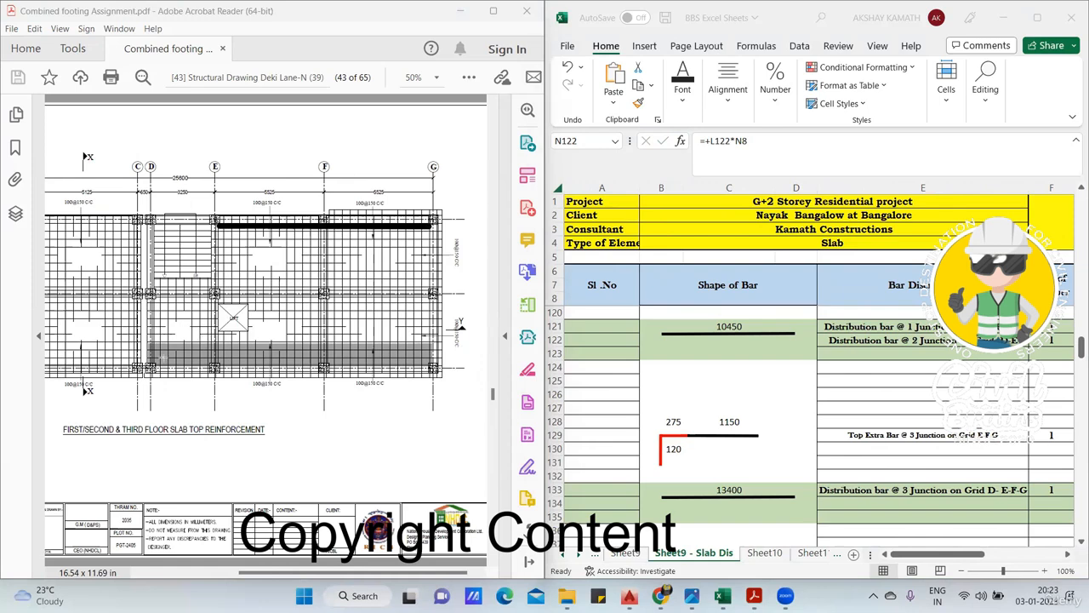
mouse_move(153, 356)
left_mouse_down()
mouse_move(415, 335)
mouse_move(430, 356)
left_mouse_up()
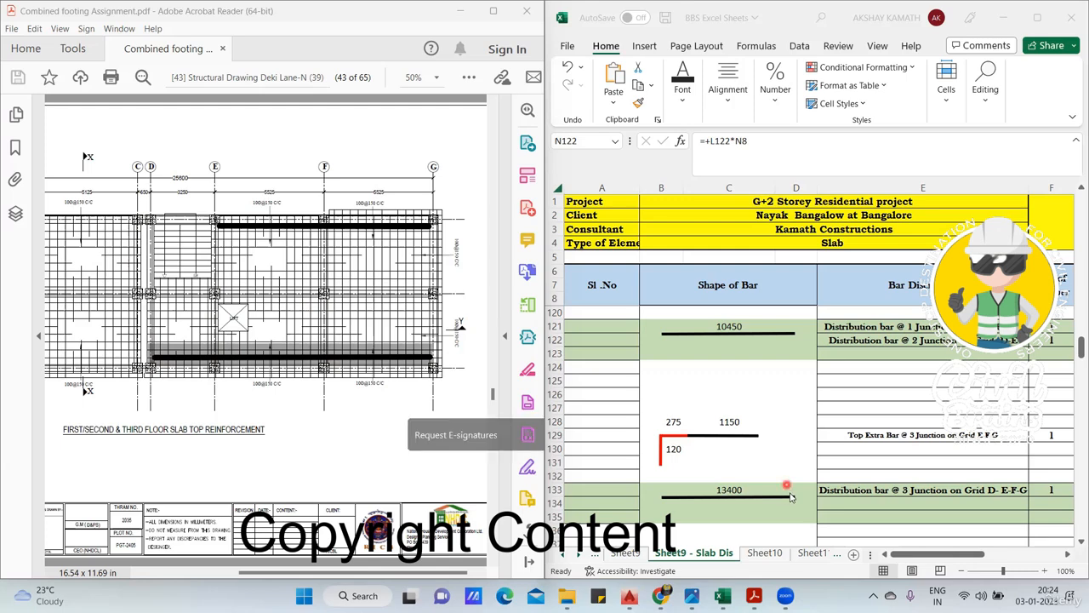
- Examine the bar length formula at junction 3 on grid D-E-F-G, and mark its three spans as separate lines along grid 3
left_click(749, 489)
left_click(749, 489)
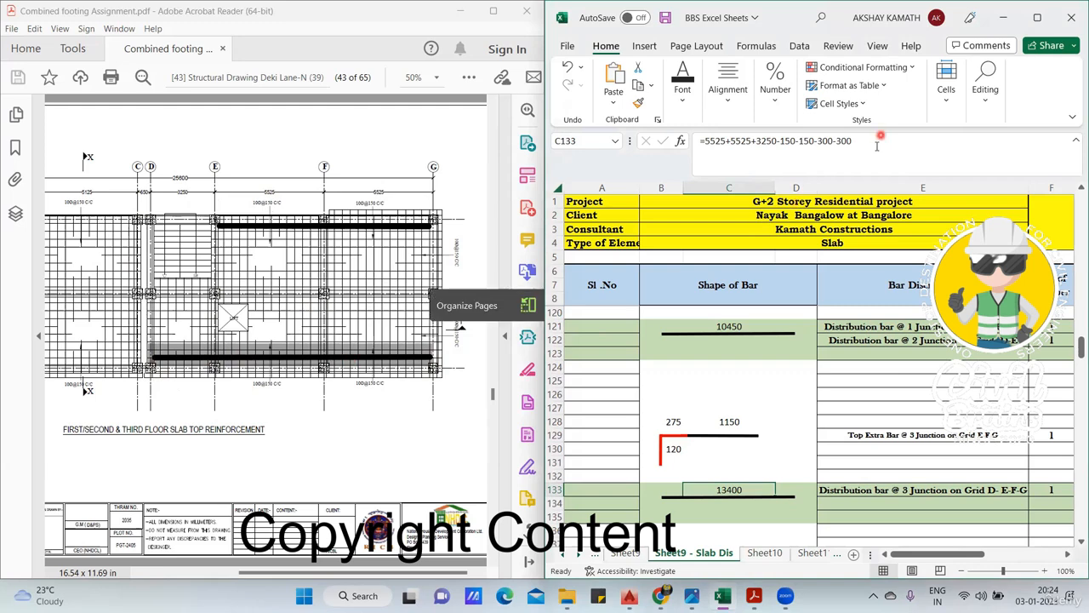
left_click(888, 471)
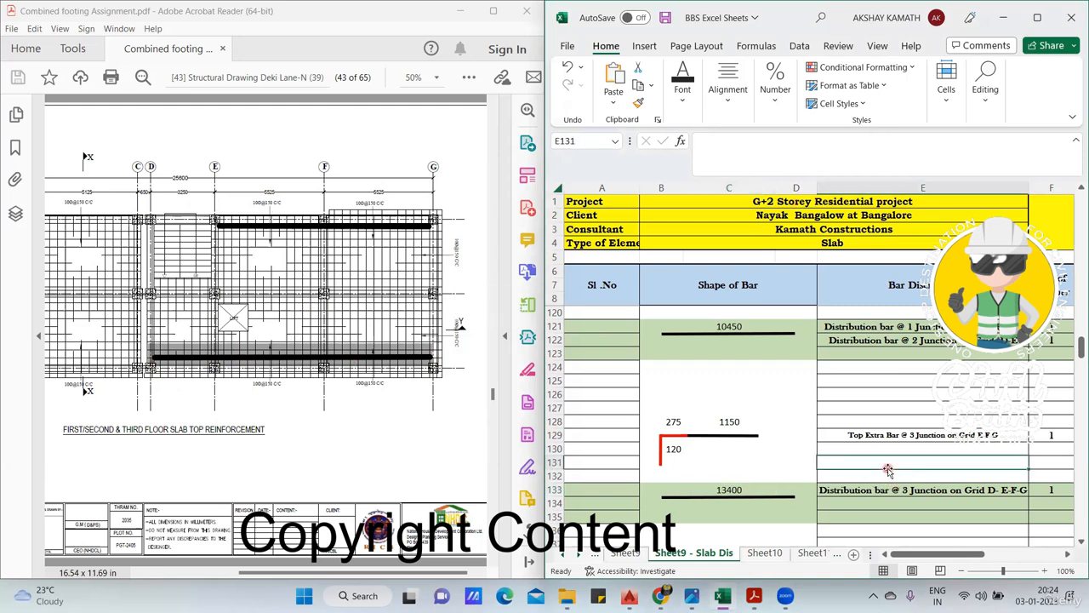
left_click(731, 492)
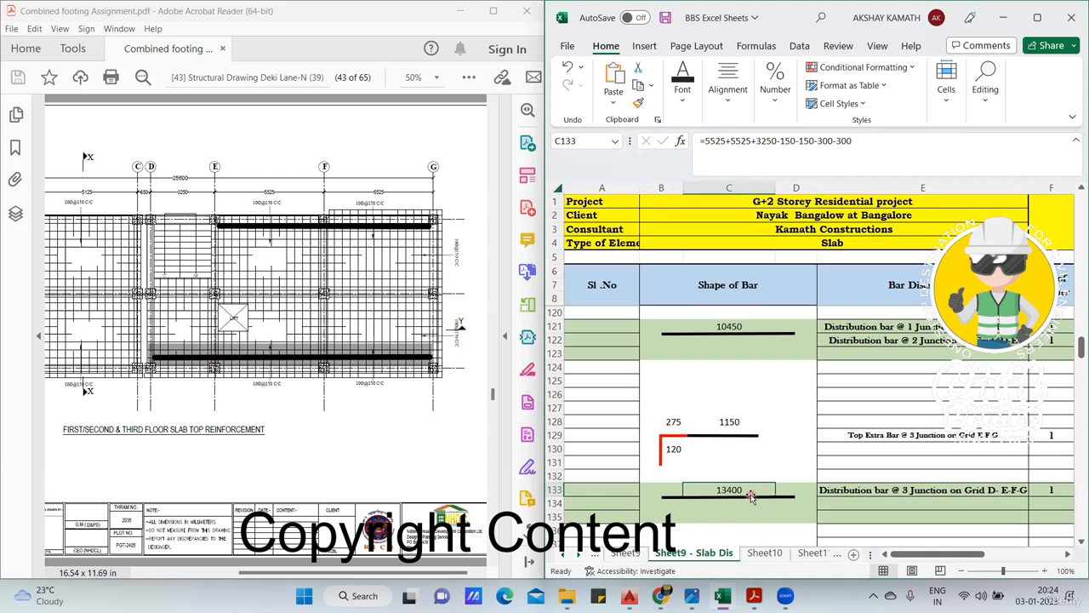
left_click(789, 478)
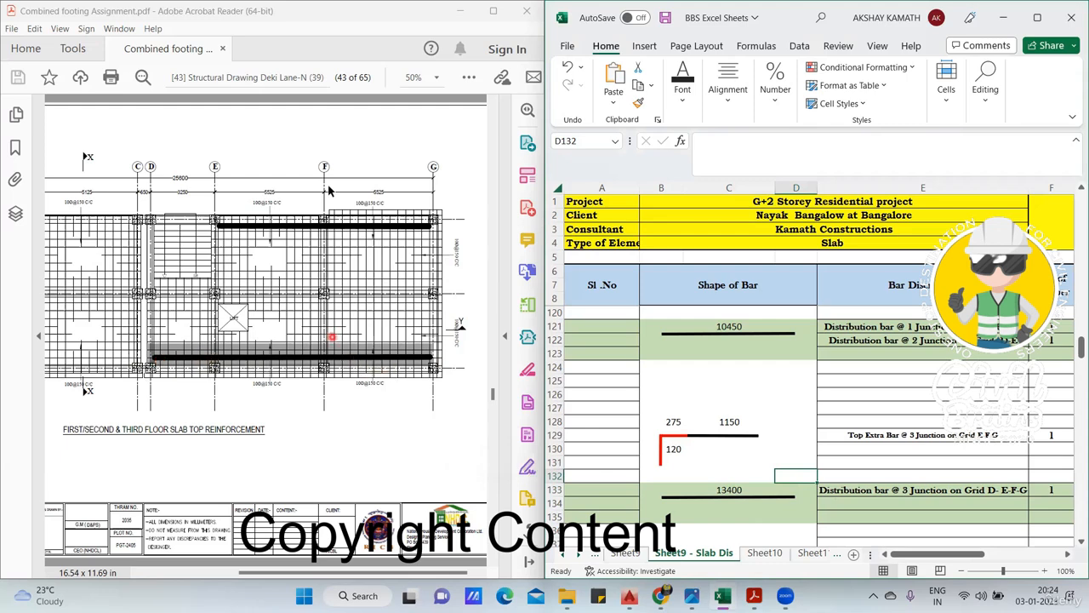
left_click_drag(154, 348, 432, 346)
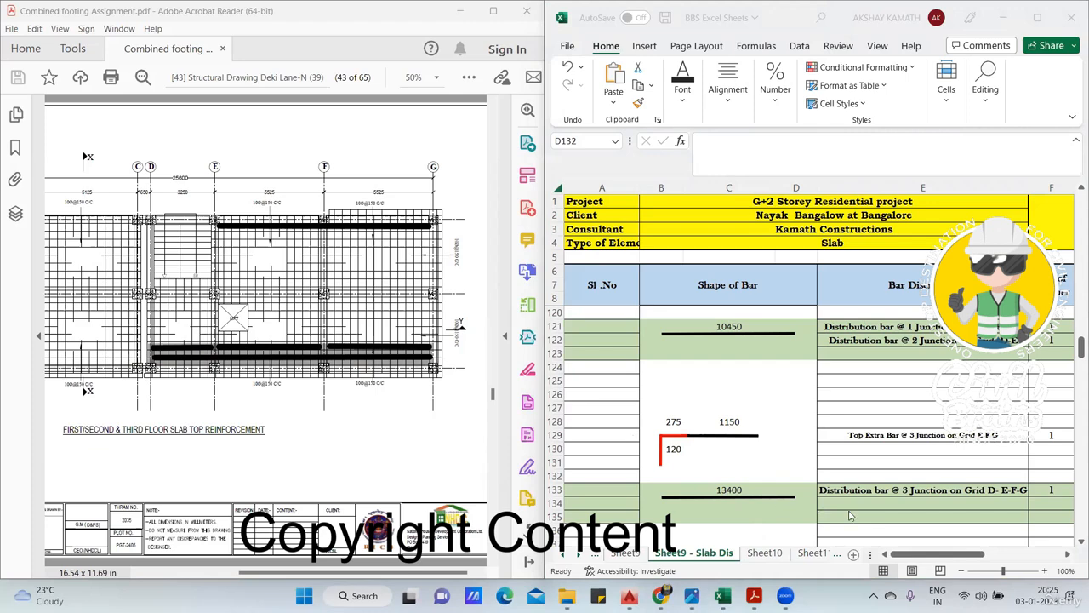
- Examine the millimetre cutting length formulas of the junction 3 distribution bar, both without lap and with the lap added
left_click(933, 554)
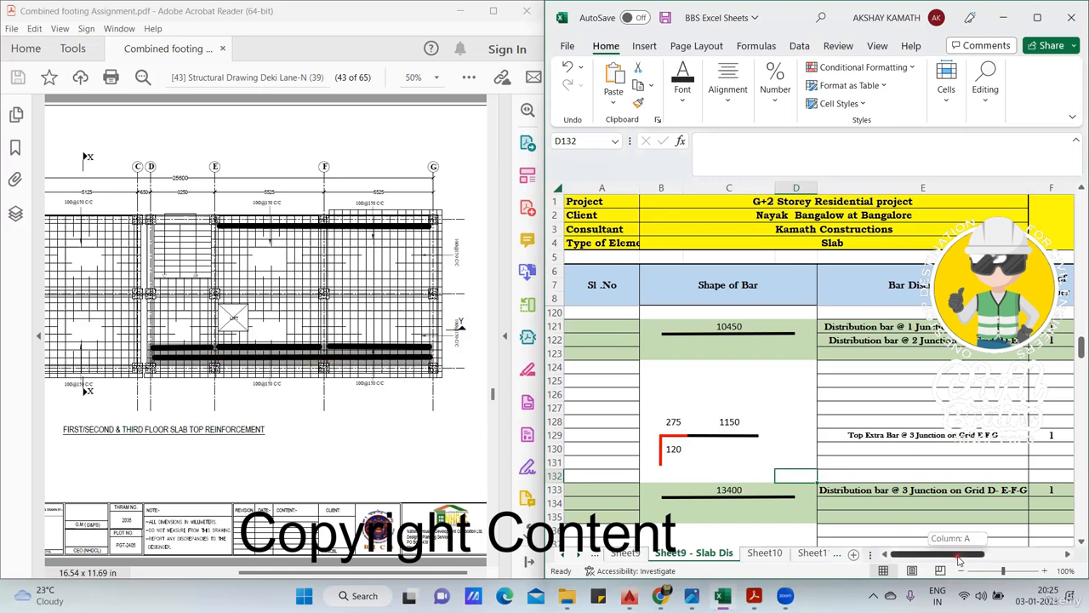
left_click_drag(958, 554, 987, 555)
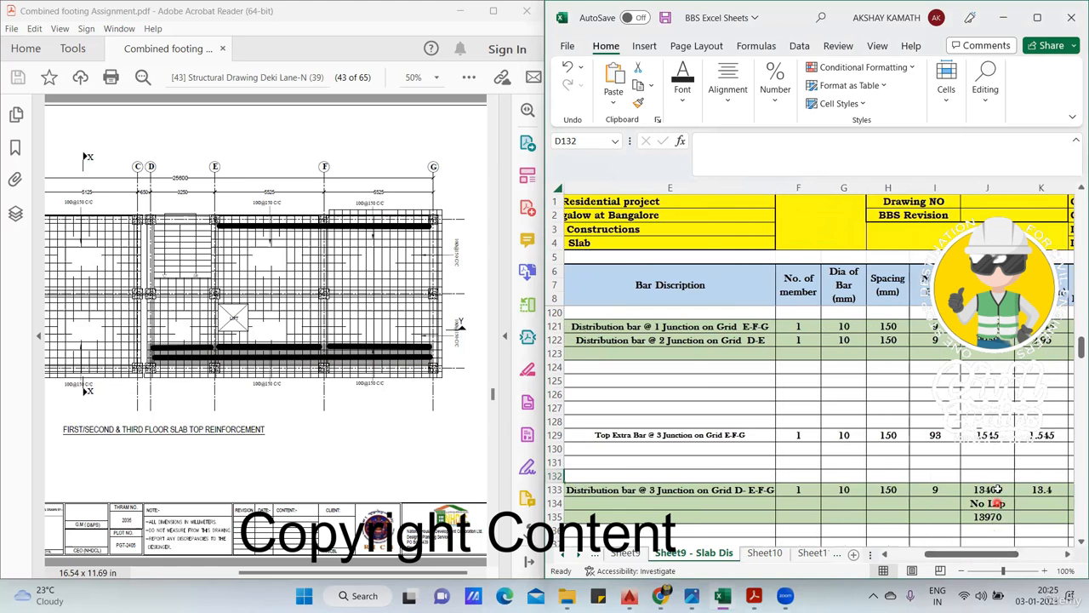
left_click(995, 489)
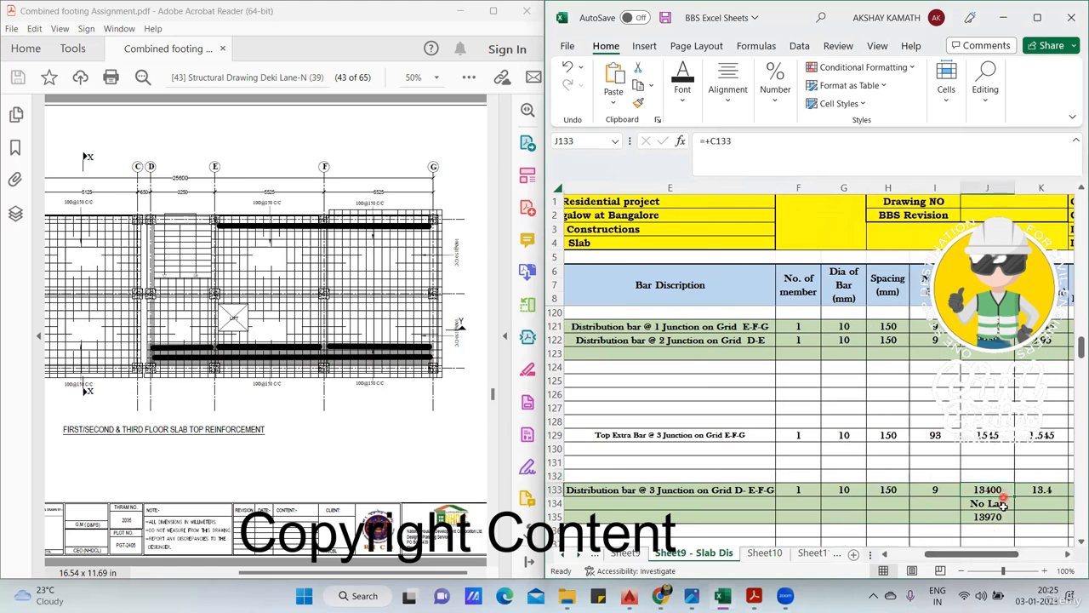
left_click(1001, 516)
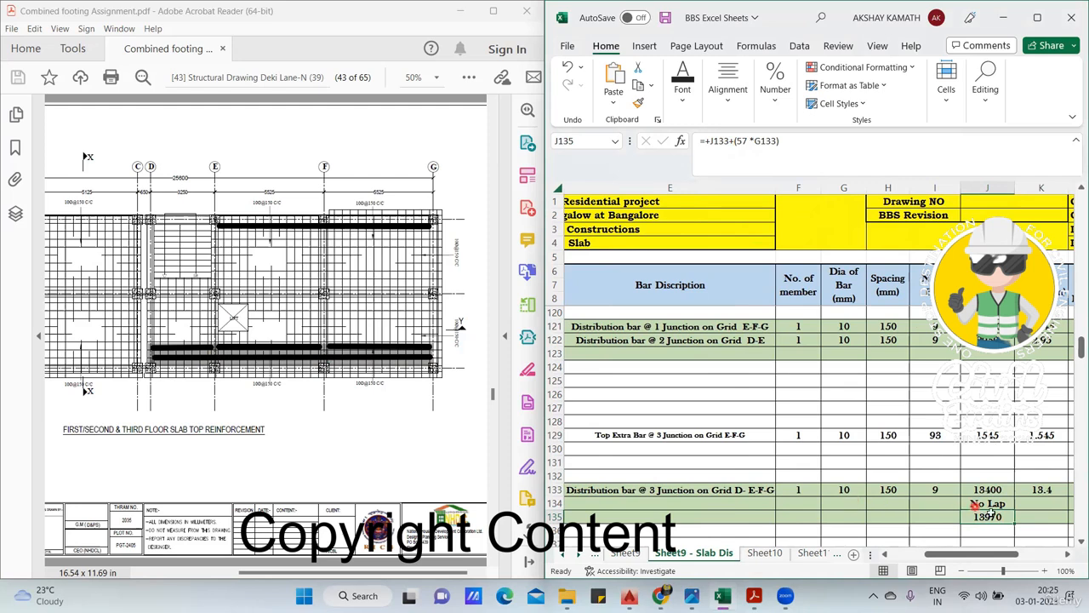
left_click_drag(997, 558, 1008, 558)
left_click(851, 519)
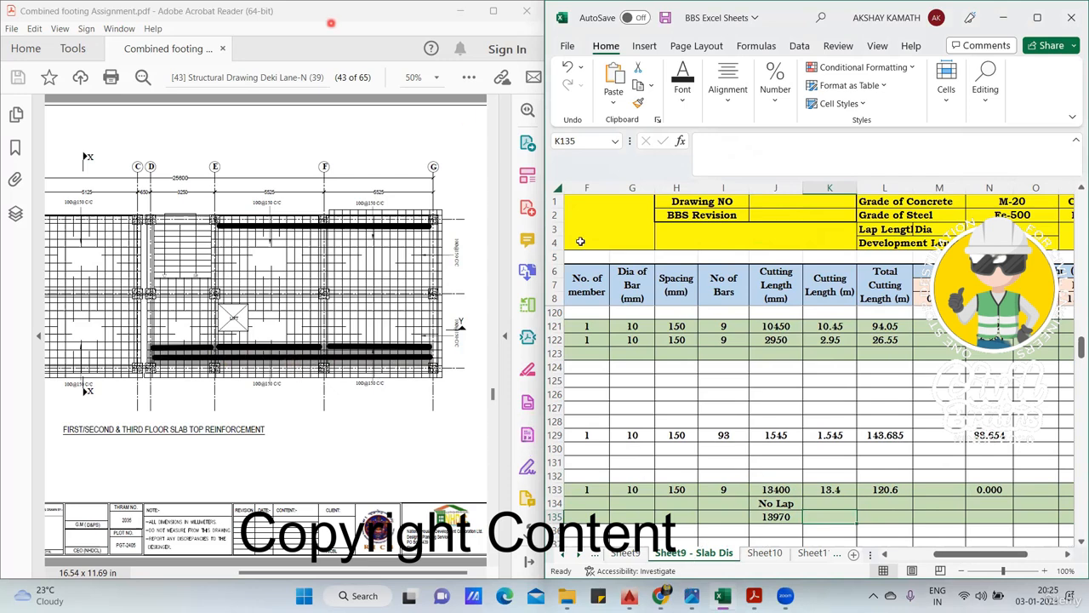
- Switch to the site photos in the image viewer and show Screenshot 2022-12-30 153435.png
left_click(878, 579)
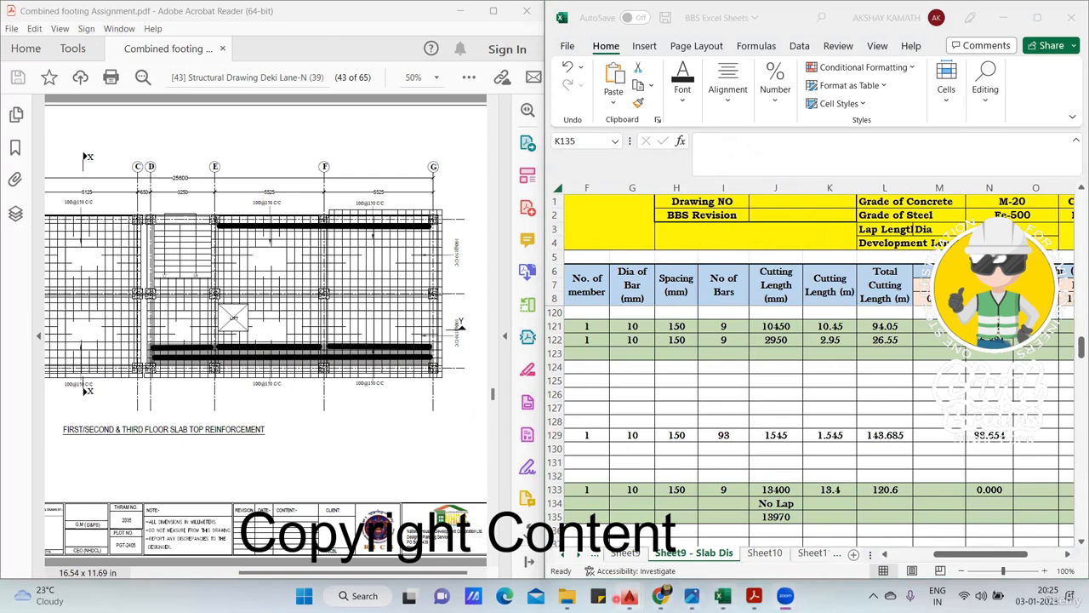
left_click(694, 601)
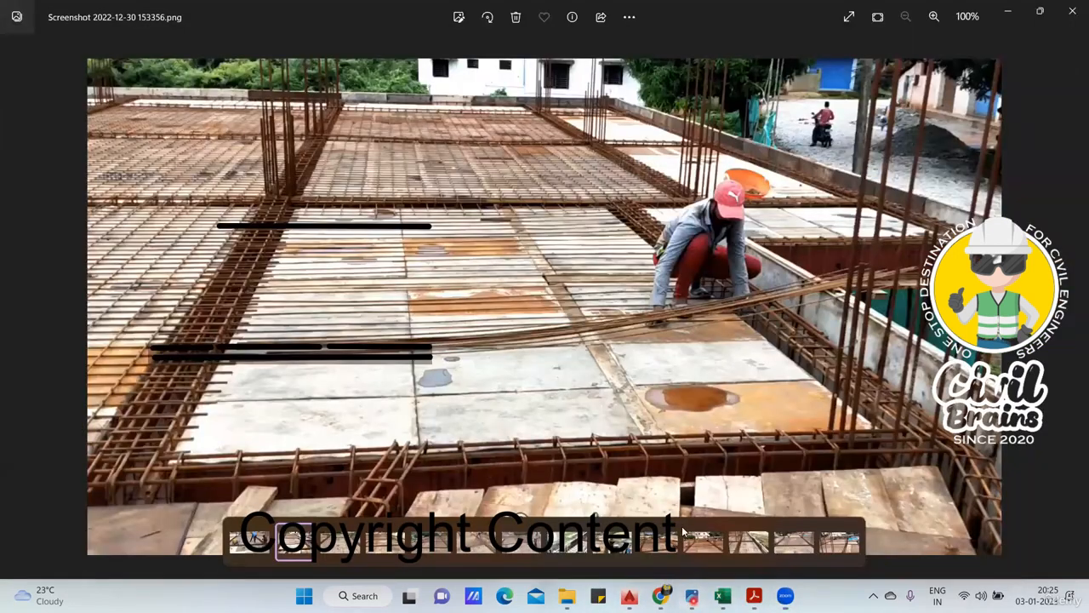
left_click(1074, 299)
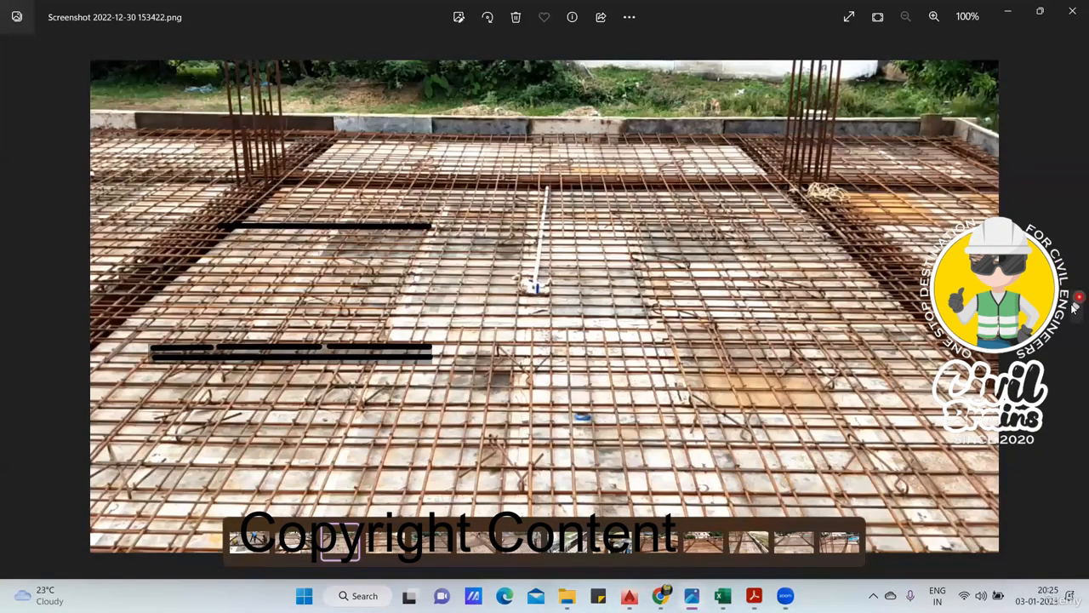
left_click(1074, 299)
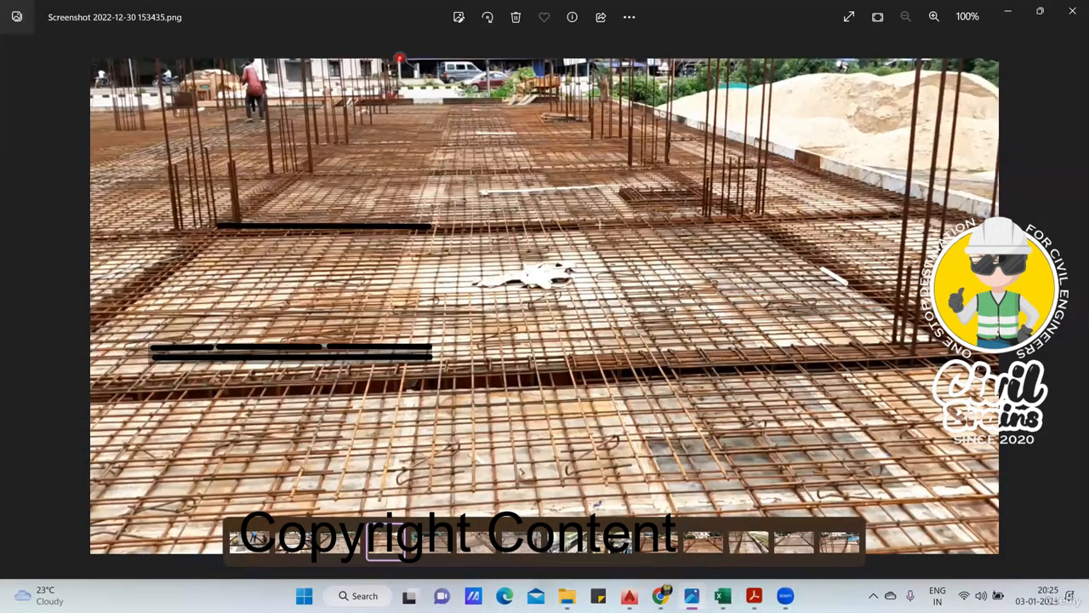
- Mark two overlapping bars in black and yellow across the slab mesh photo, and clear all markings from the screen
left_click_drag(499, 95, 609, 255)
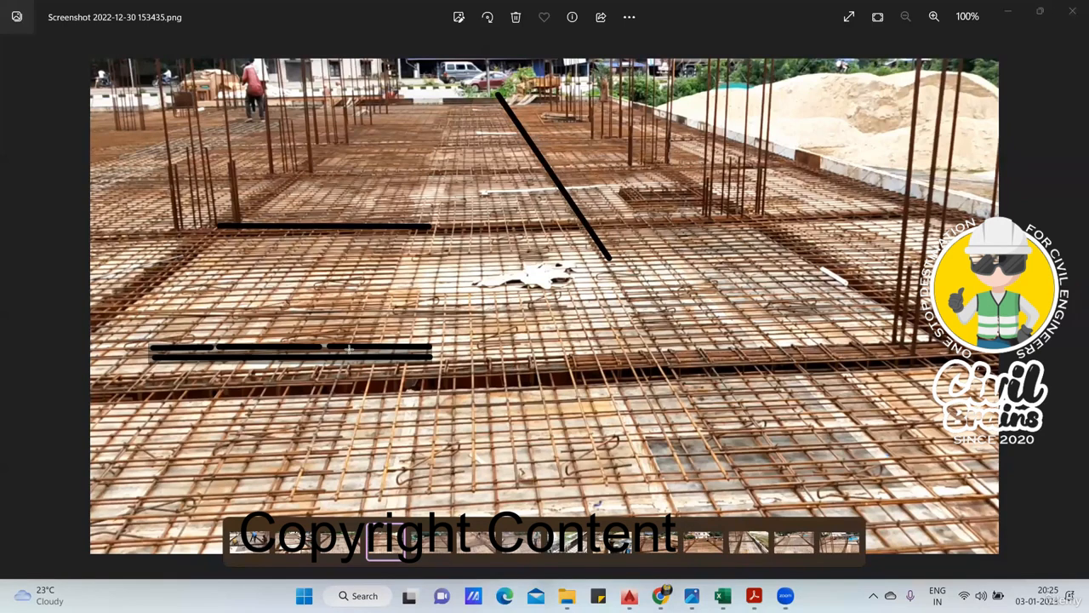
left_click_drag(581, 228, 747, 482)
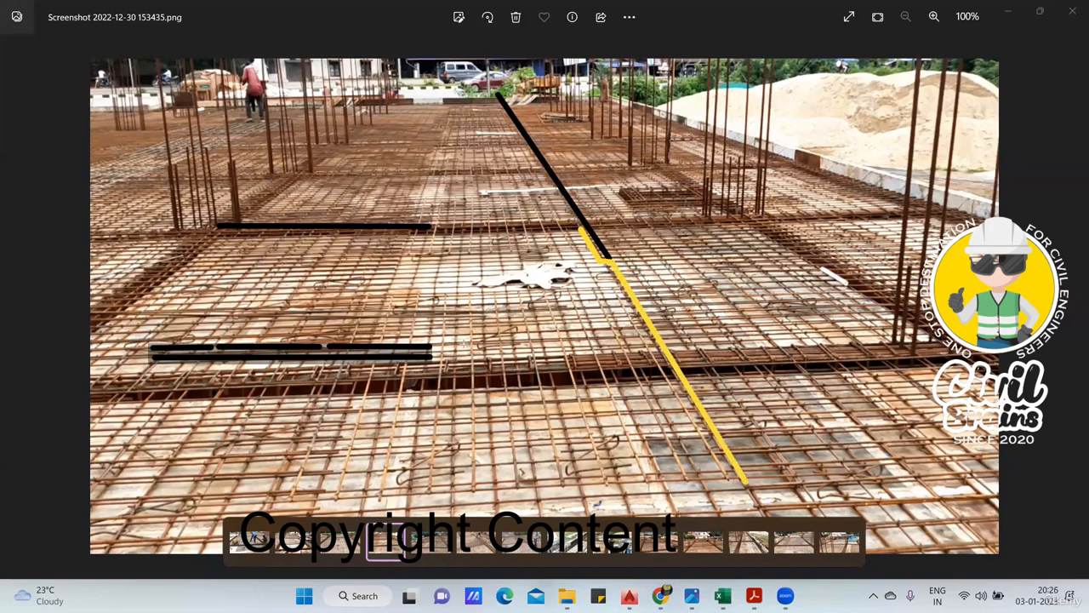
key("Escape")
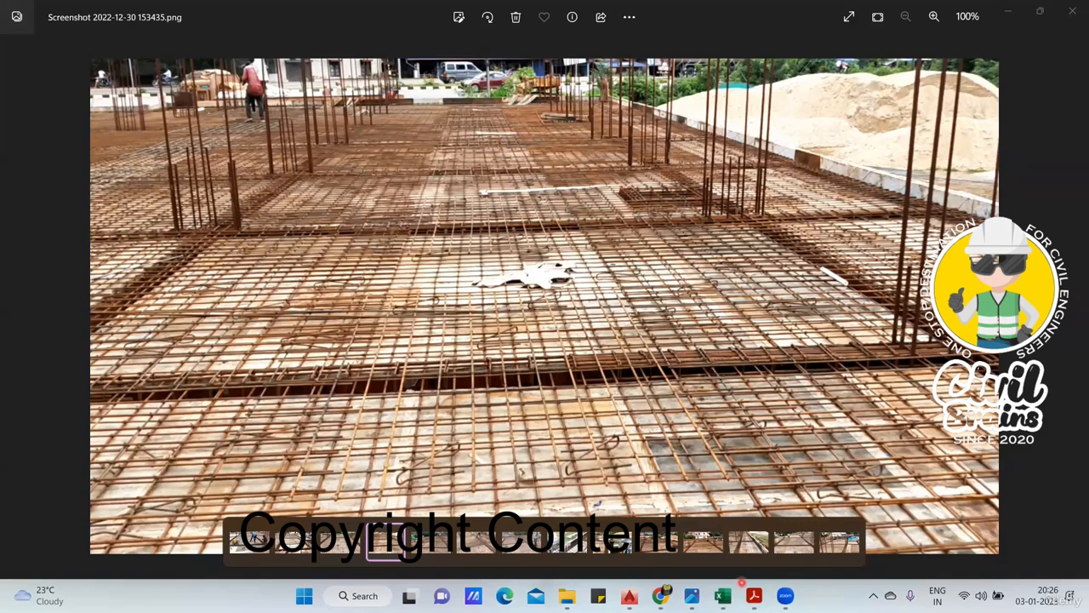
- Switch to the BBS Excel Sheets workbook and change the junction 3 distribution bar's cutting length in metres (K133) to =+J135/1000
left_click(723, 596)
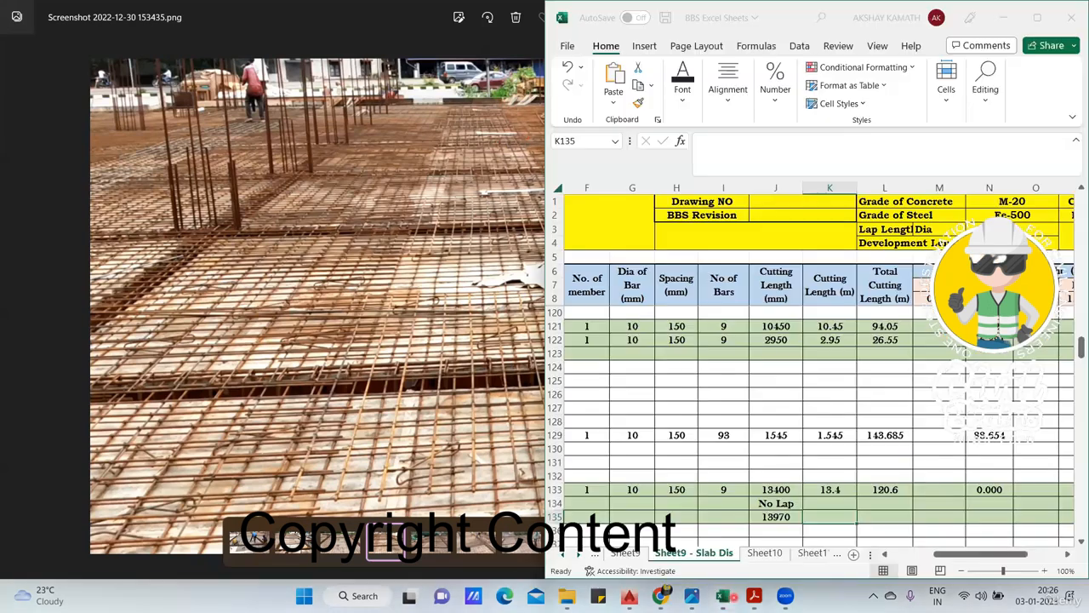
left_click(795, 516)
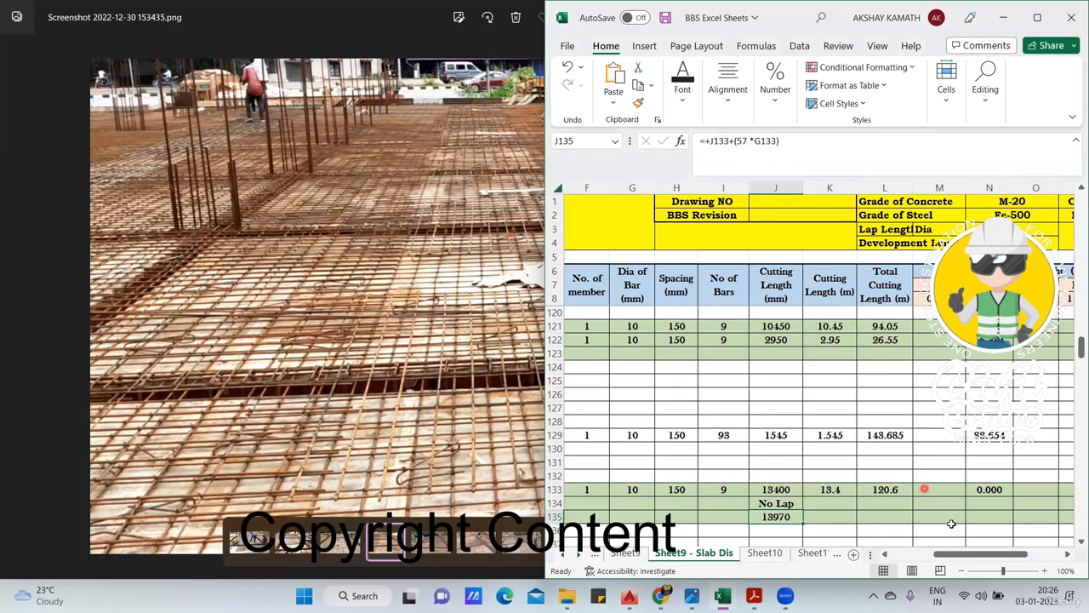
left_click(834, 492)
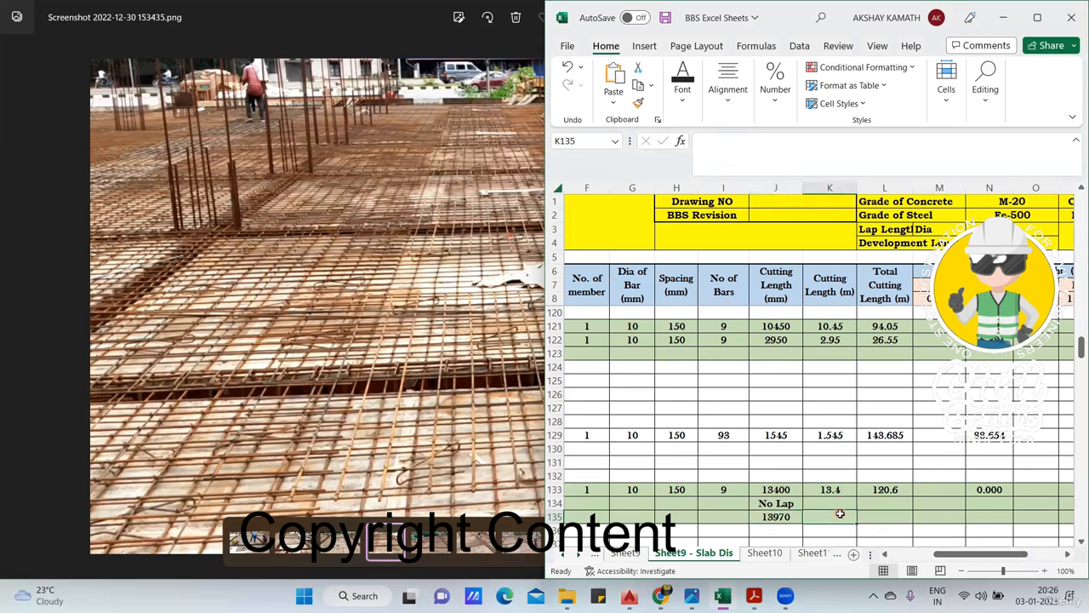
double_click(839, 489)
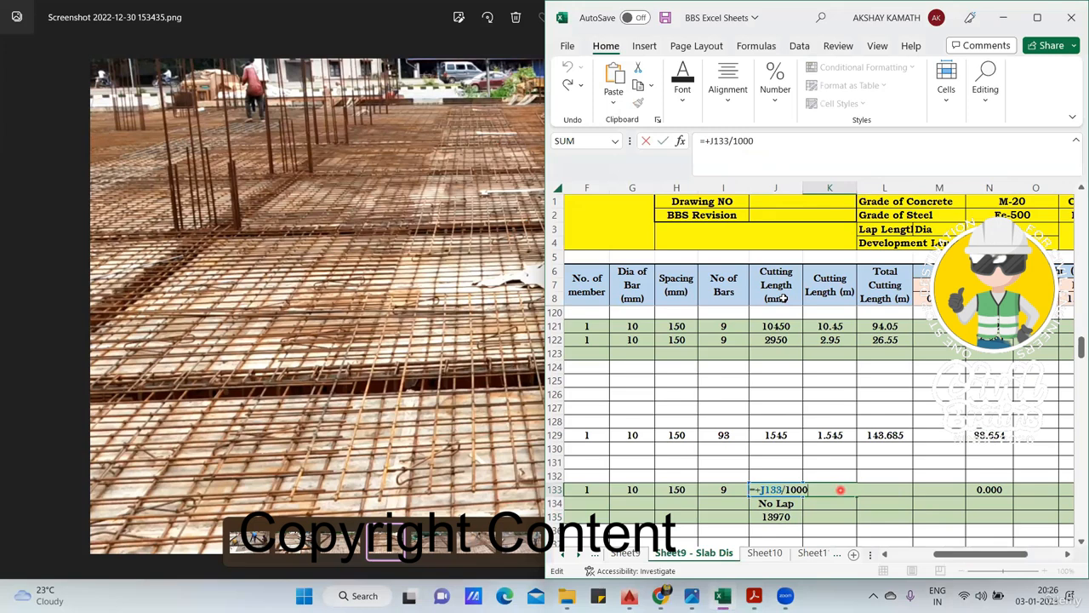
left_click(728, 141)
key("BackSpace")
key("BackSpace")
key("BackSpace")
key("BackSpace")
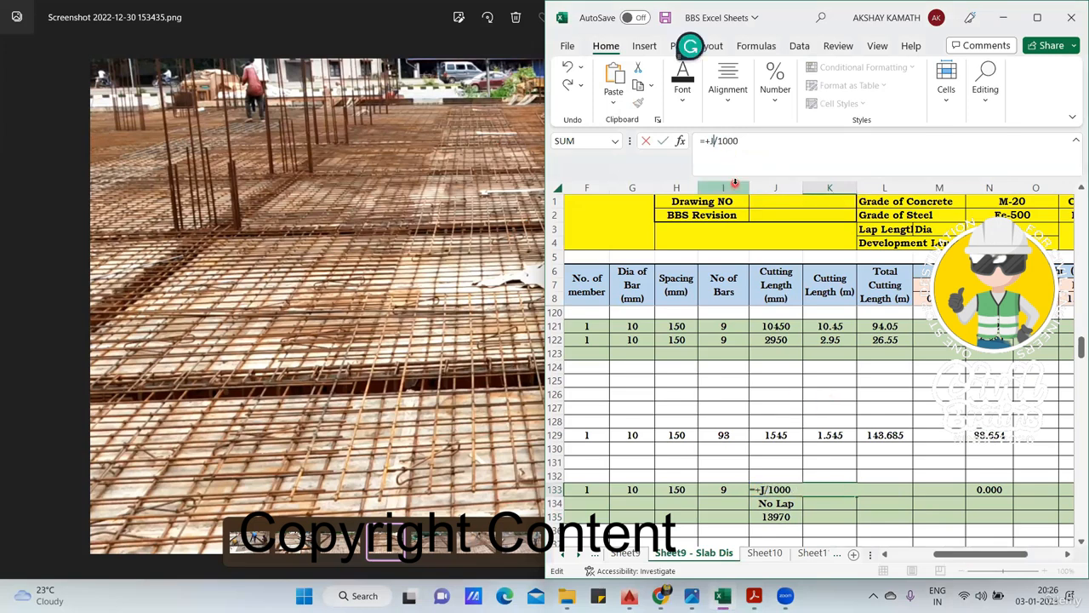
left_click(781, 518)
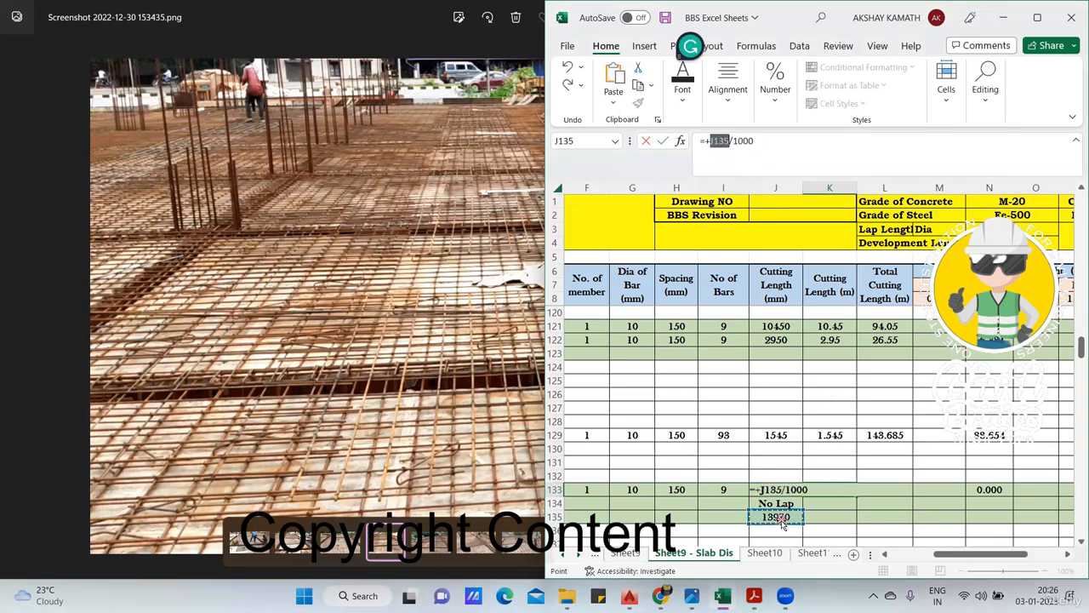
key("Return")
left_click(836, 491)
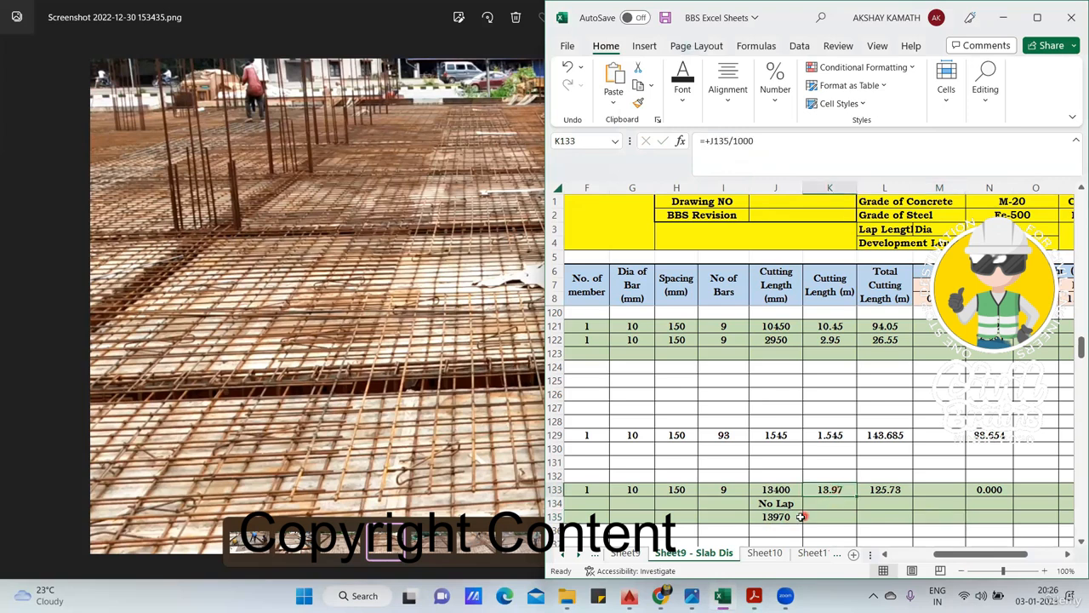
- Check the total cutting length formula in L133, and complete the weight formula in N133 by multiplying L133 by the unit weight in N8
double_click(908, 489)
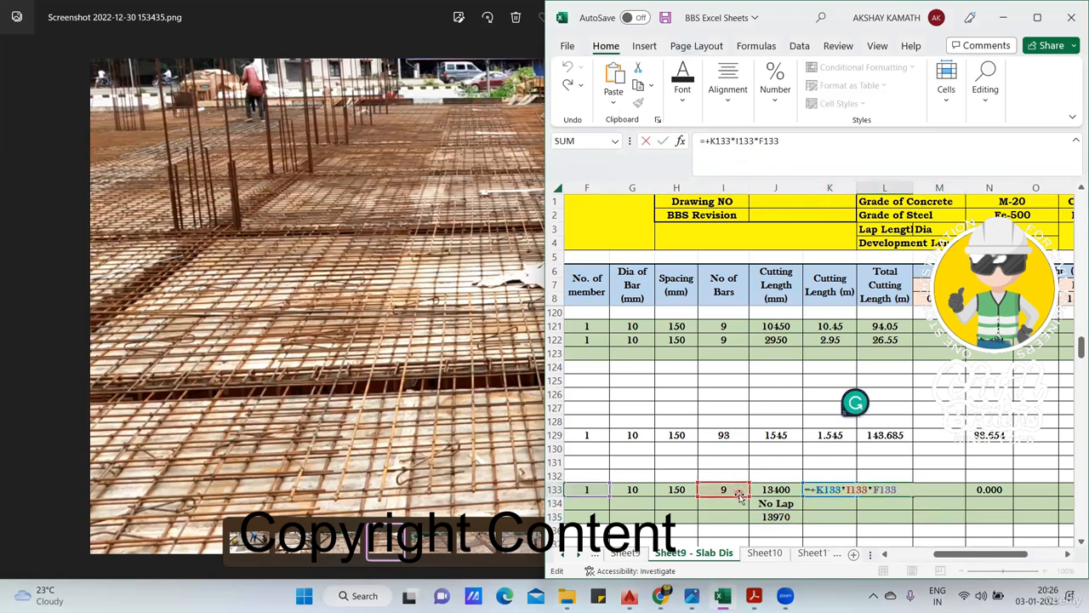
key("Escape")
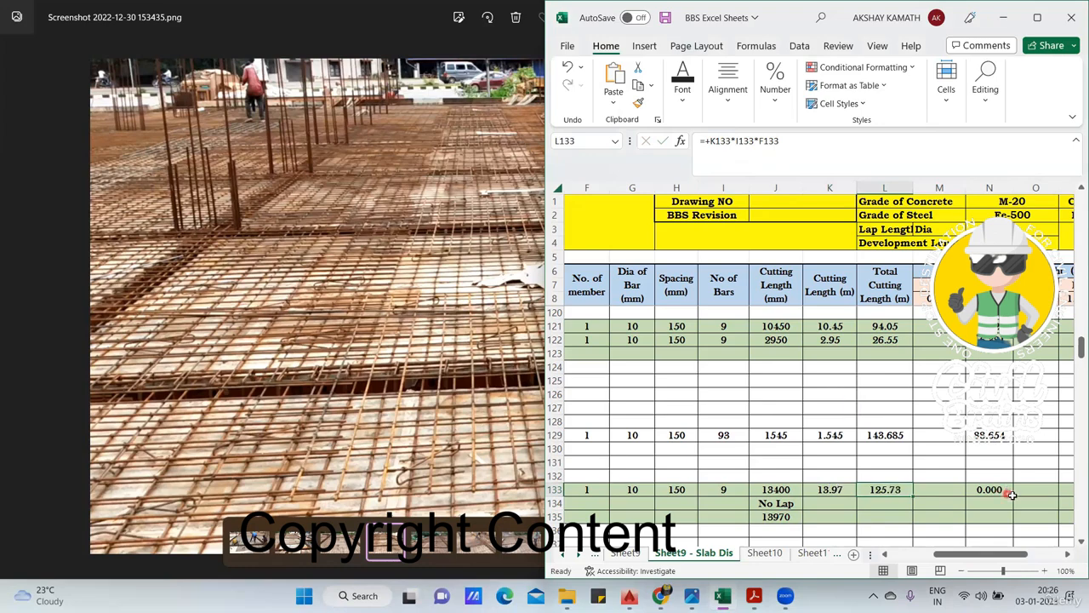
double_click(1005, 490)
key("BackSpace")
key("BackSpace")
key("BackSpace")
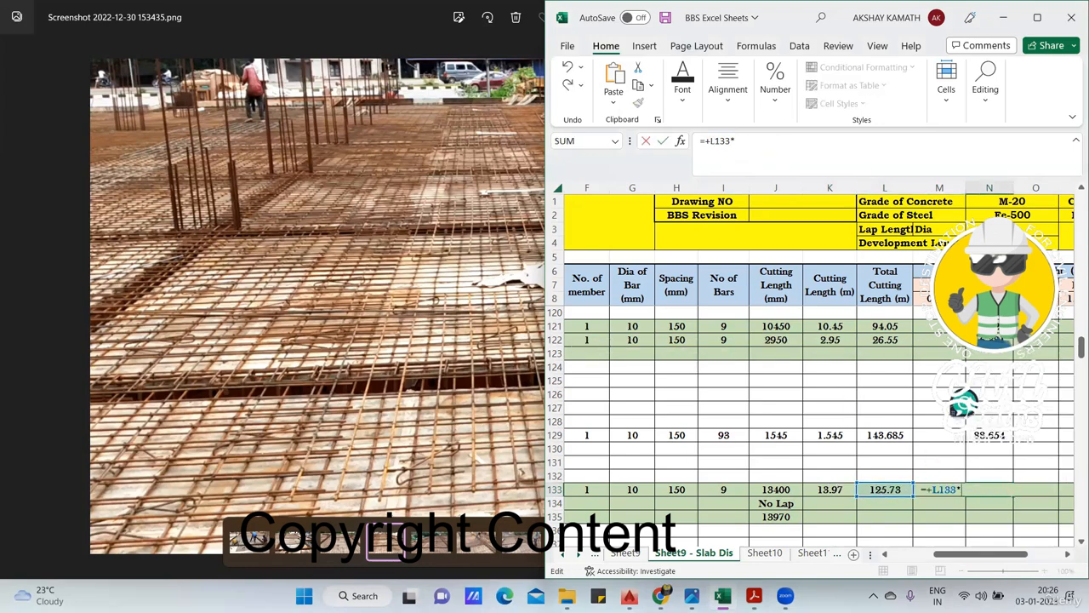
left_click(989, 298)
key("Return")
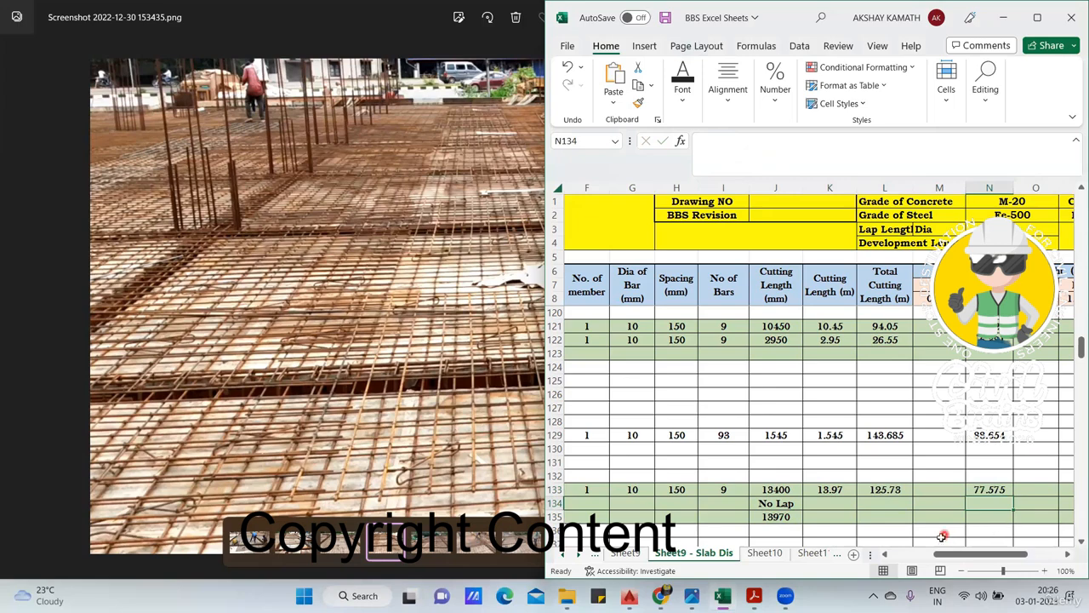
- Check the bar count formula of the junction 3 distribution bar, and switch to Acrobat Reader to show the floor slab layout plan
left_click_drag(953, 554, 978, 550)
left_click(930, 491)
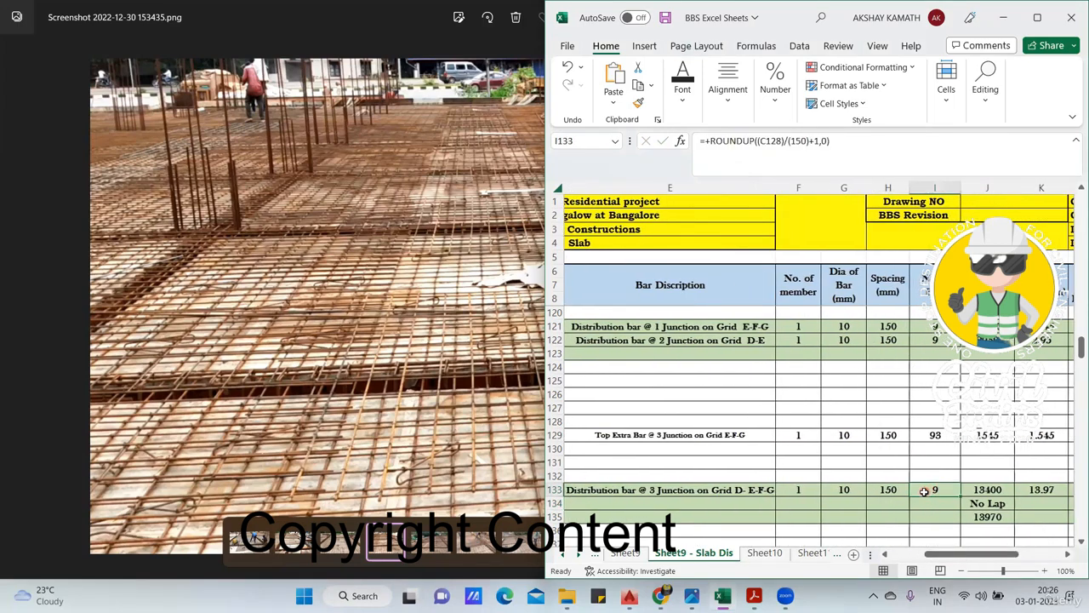
left_click(754, 596)
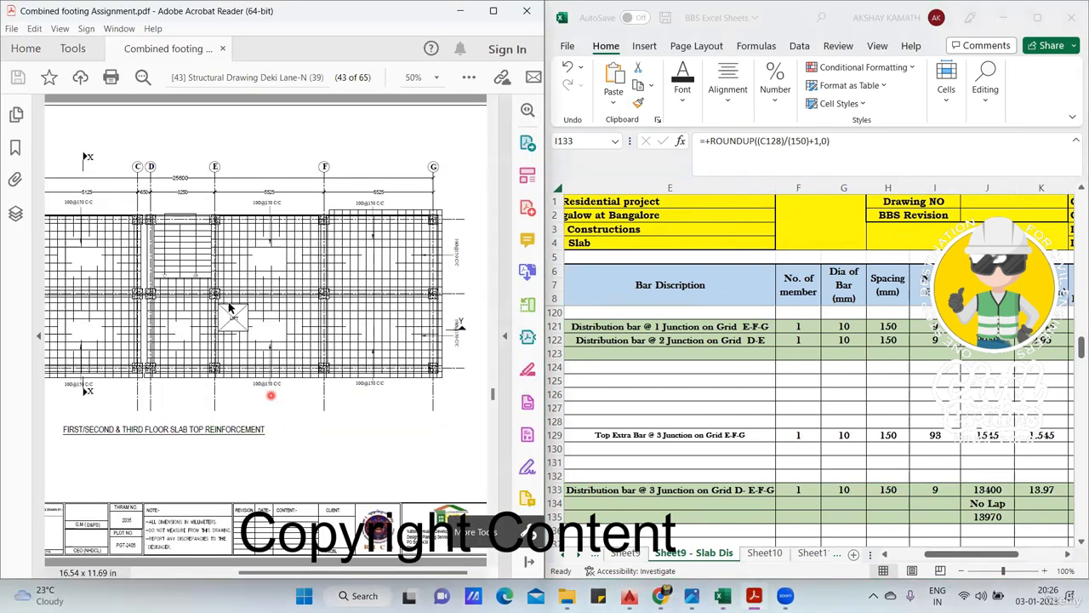
scroll(176, 371, "up", 2)
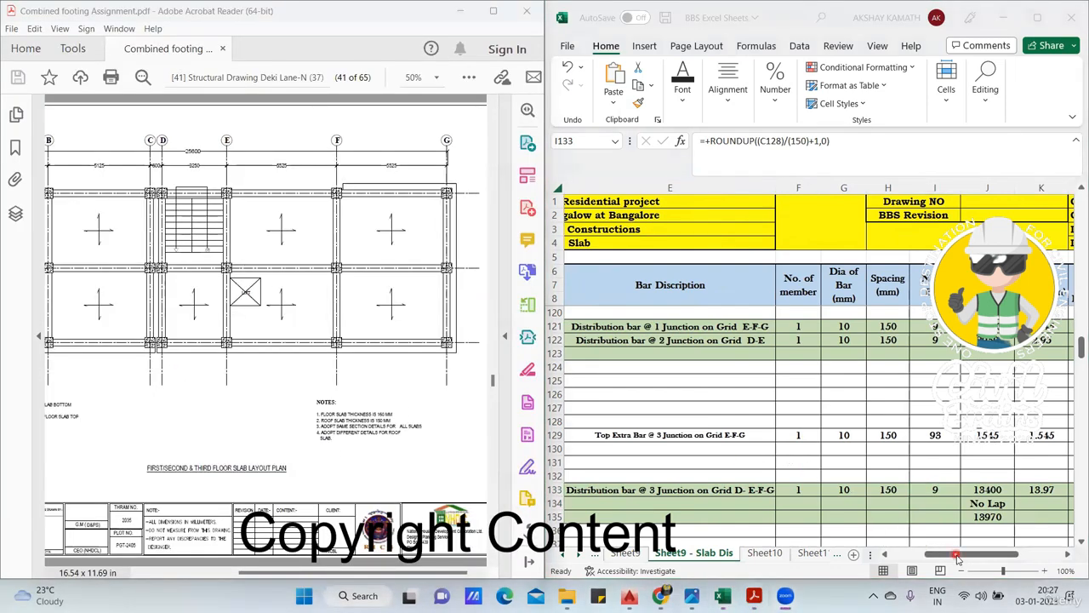
- Trace the bar count formula in I133 back to the 1150 mm top extra bar length in C128, leaving the formula as it is
left_click(957, 555)
left_click_drag(934, 557, 898, 557)
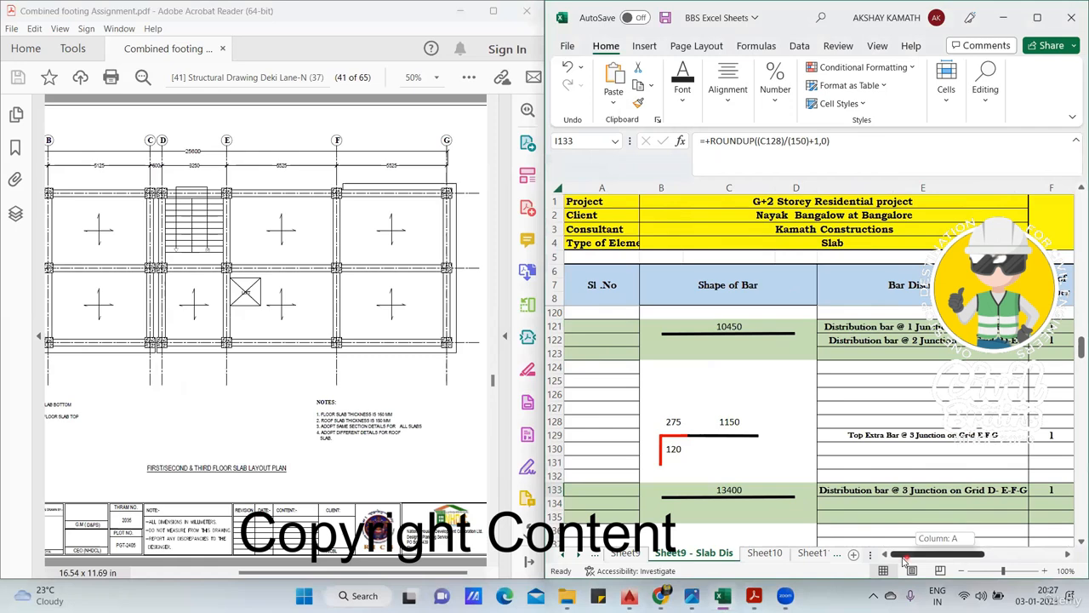
left_click(738, 423)
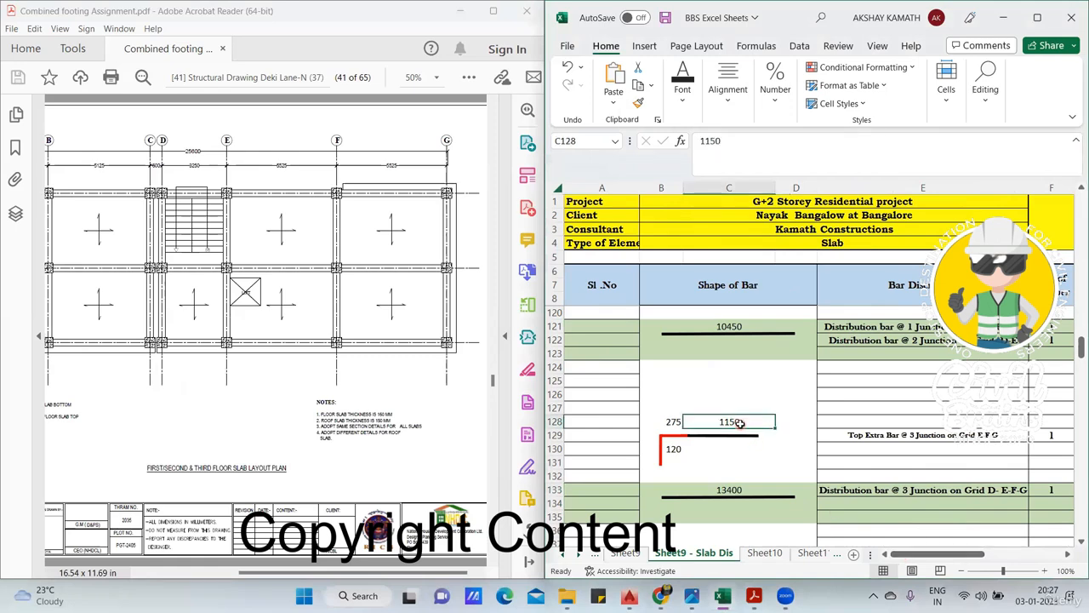
mouse_move(929, 554)
left_mouse_down()
mouse_move(953, 556)
mouse_move(950, 538)
mouse_move(926, 554)
left_mouse_up()
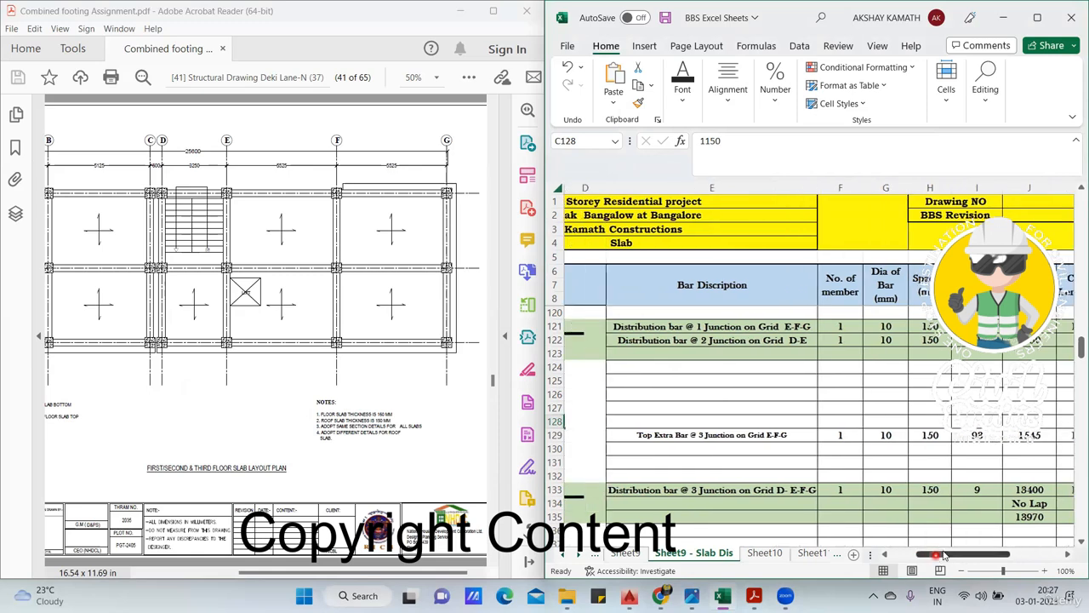
left_click(985, 491)
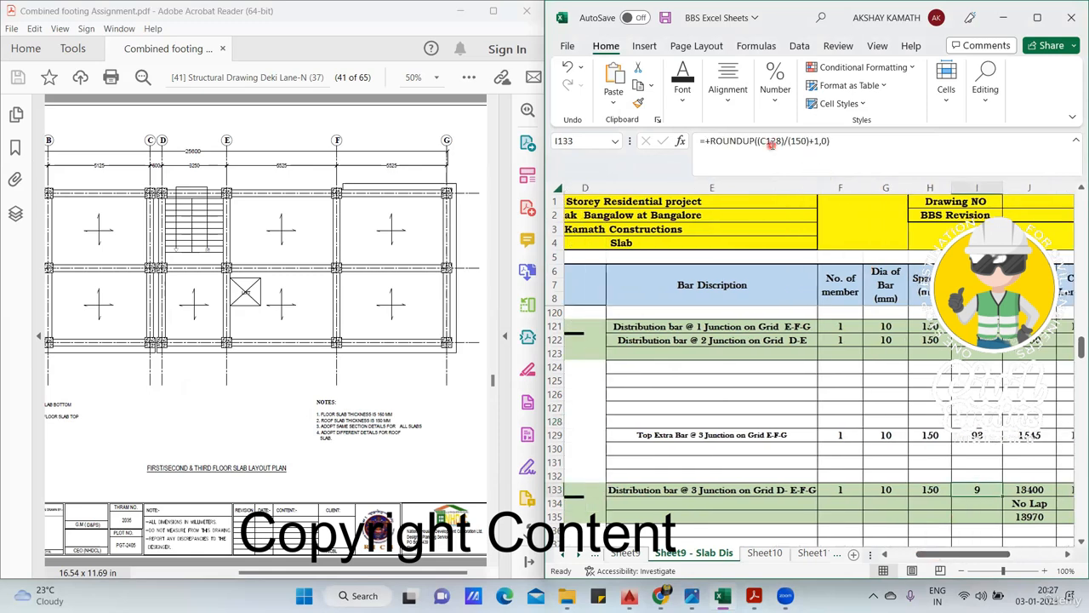
left_click_drag(983, 554, 975, 554)
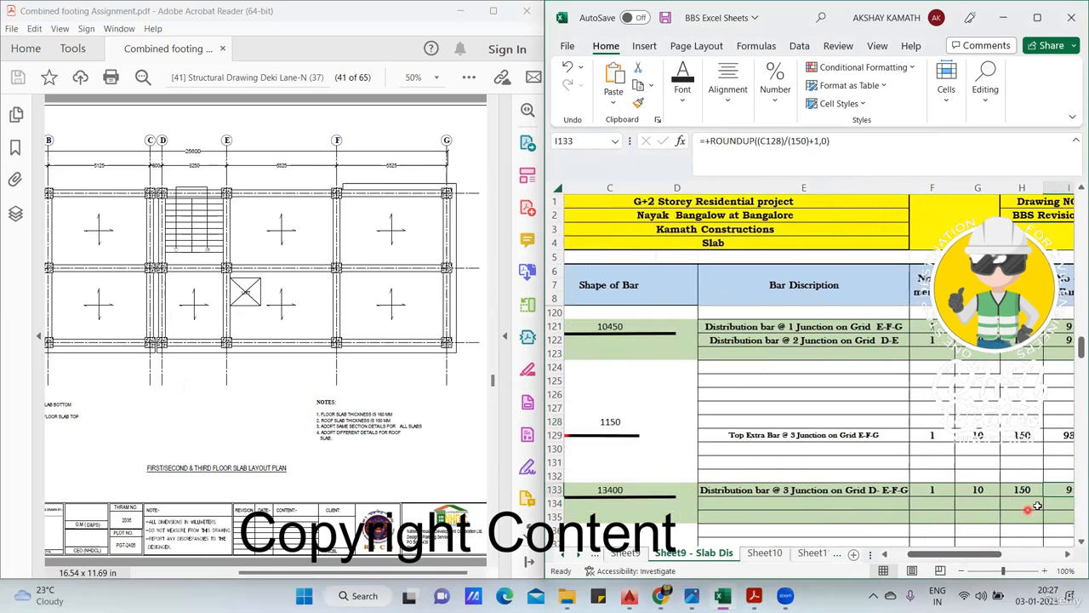
double_click(1062, 492)
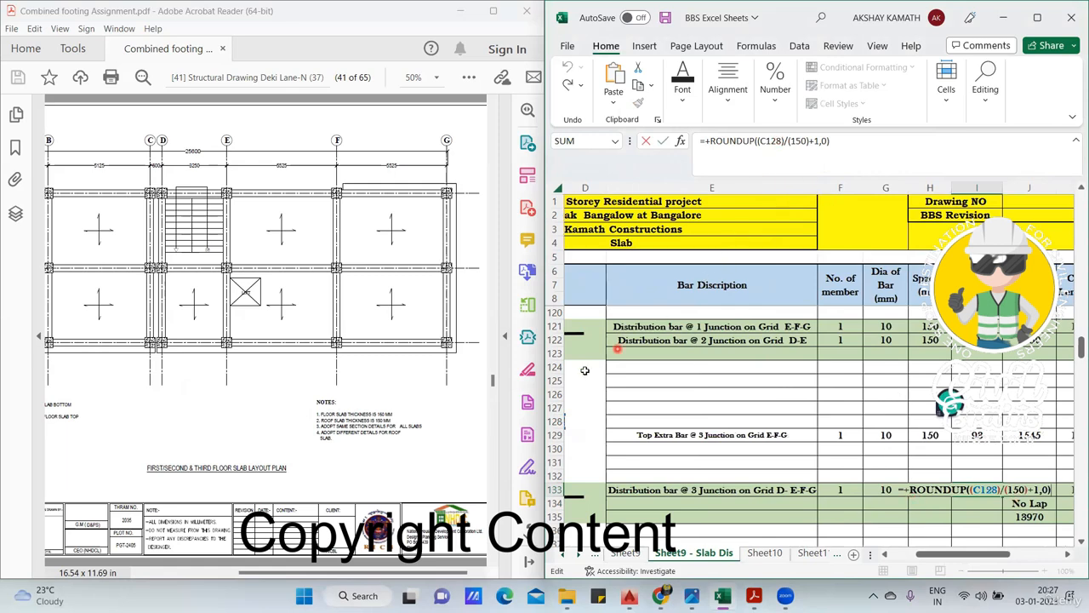
key("Escape")
- Show the slab bottom reinforcement drawing and mark two yellow distribution bars just above its lowest beam line, from grid D to G
scroll(396, 461, "down", 1)
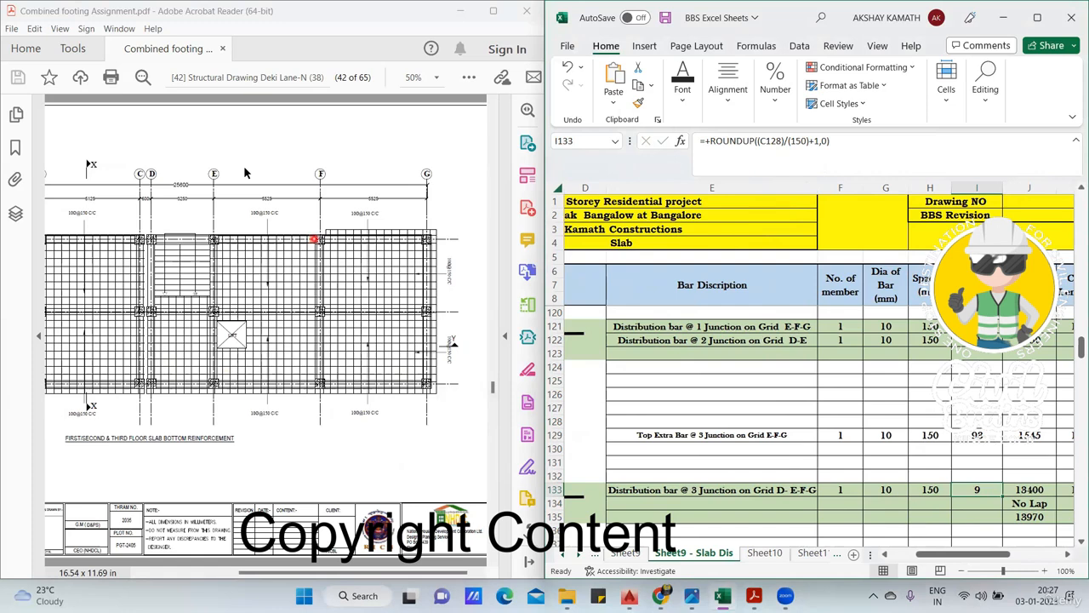
left_click_drag(146, 364, 431, 364)
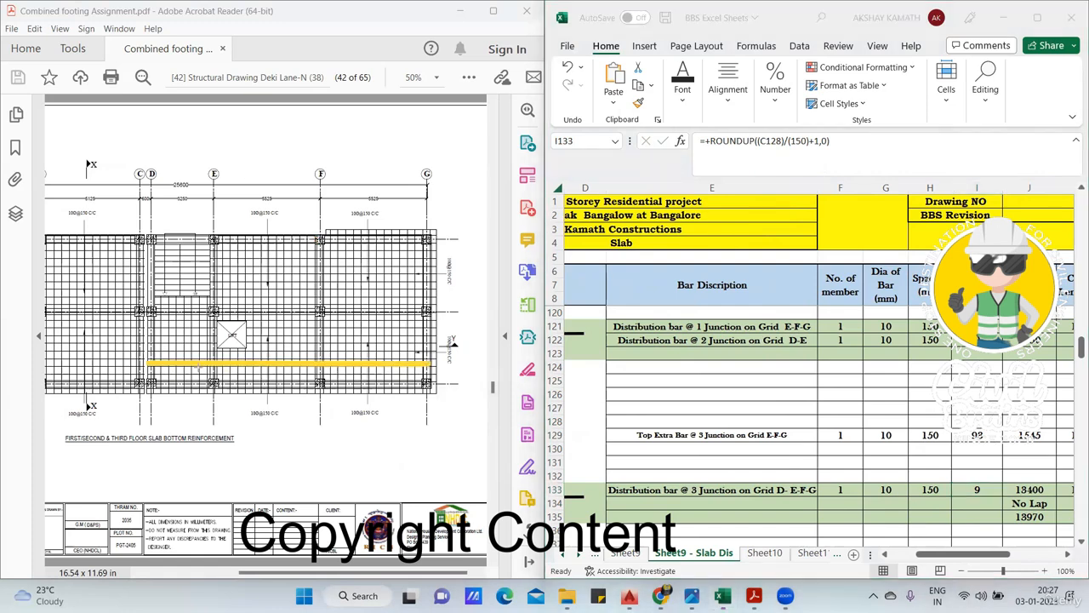
left_click_drag(158, 377, 431, 377)
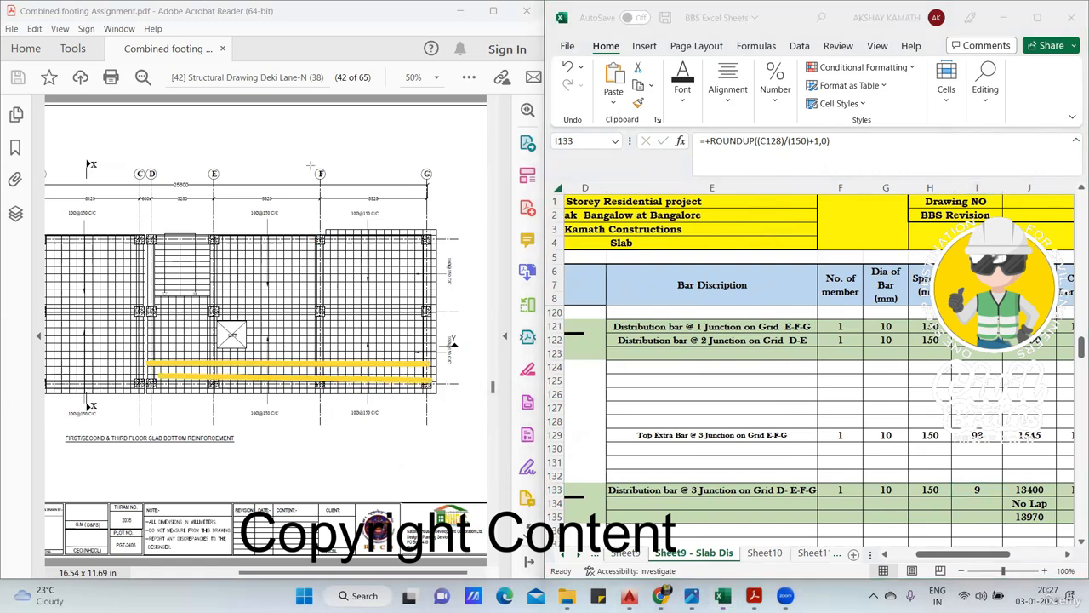
- Mark the junction 2 top extra bars in pink between grids E and G, with two black distribution bars running across them
left_click_drag(983, 556, 1009, 553)
scroll(988, 523, "left", 6)
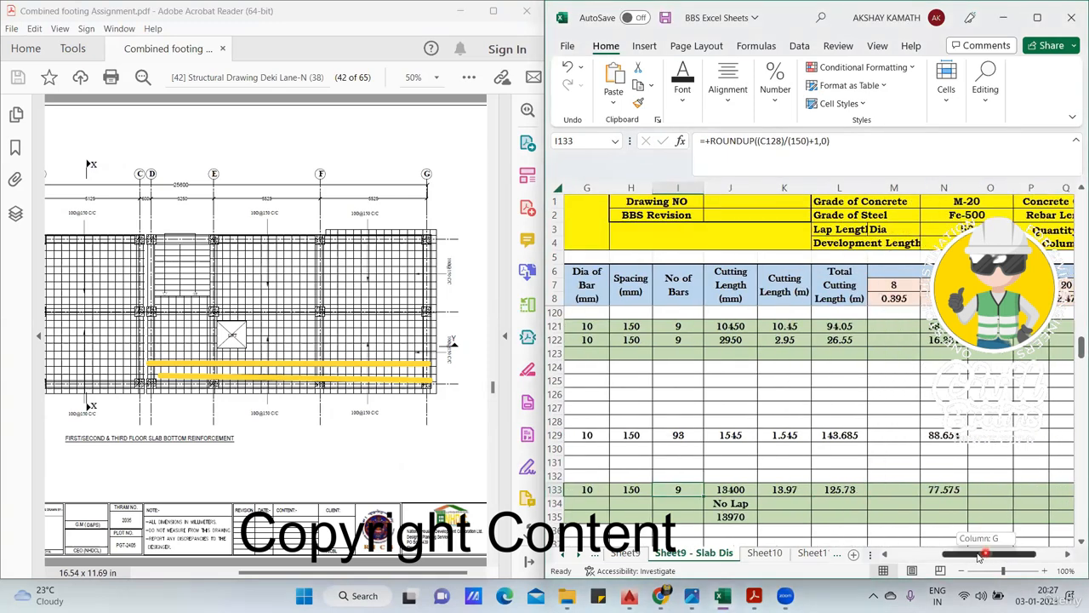
scroll(833, 378, "down", 2)
scroll(833, 379, "down", 1)
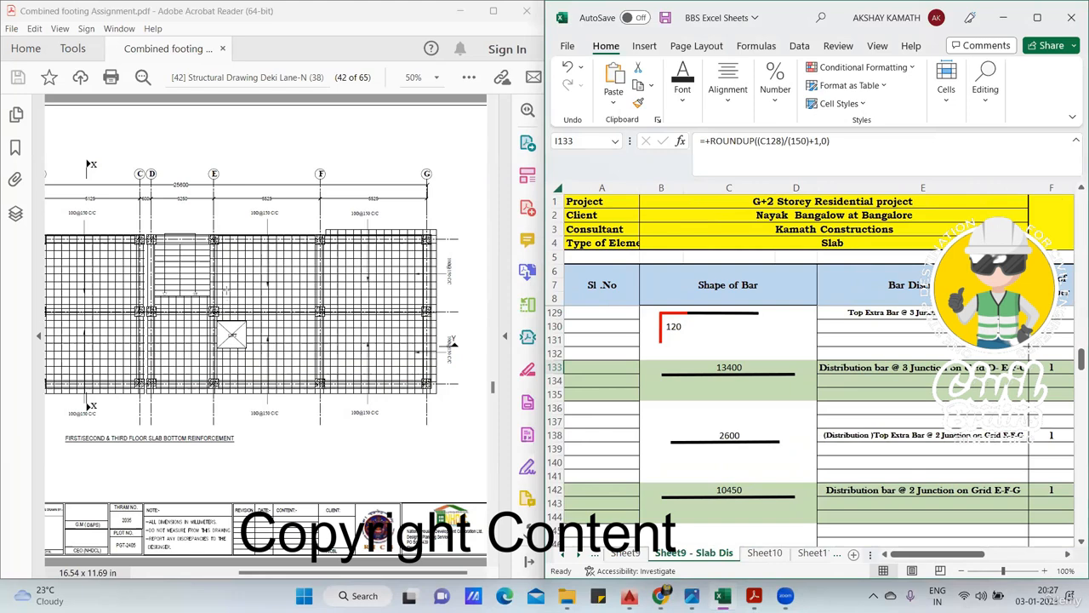
left_click(226, 298)
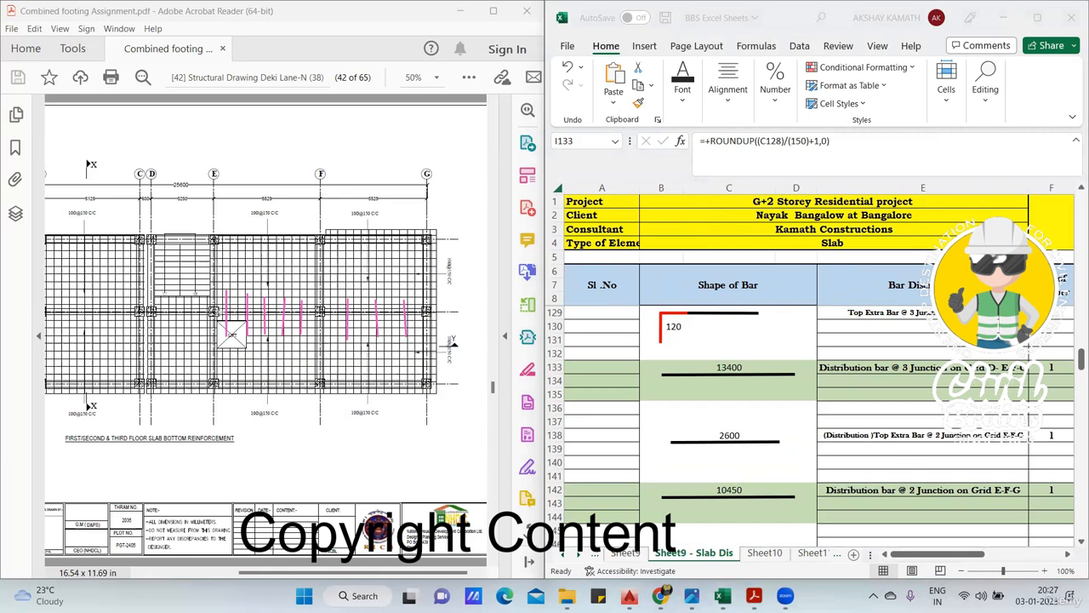
mouse_move(216, 303)
left_mouse_down()
mouse_move(465, 303)
mouse_move(422, 303)
left_mouse_up()
left_click_drag(218, 324, 422, 326)
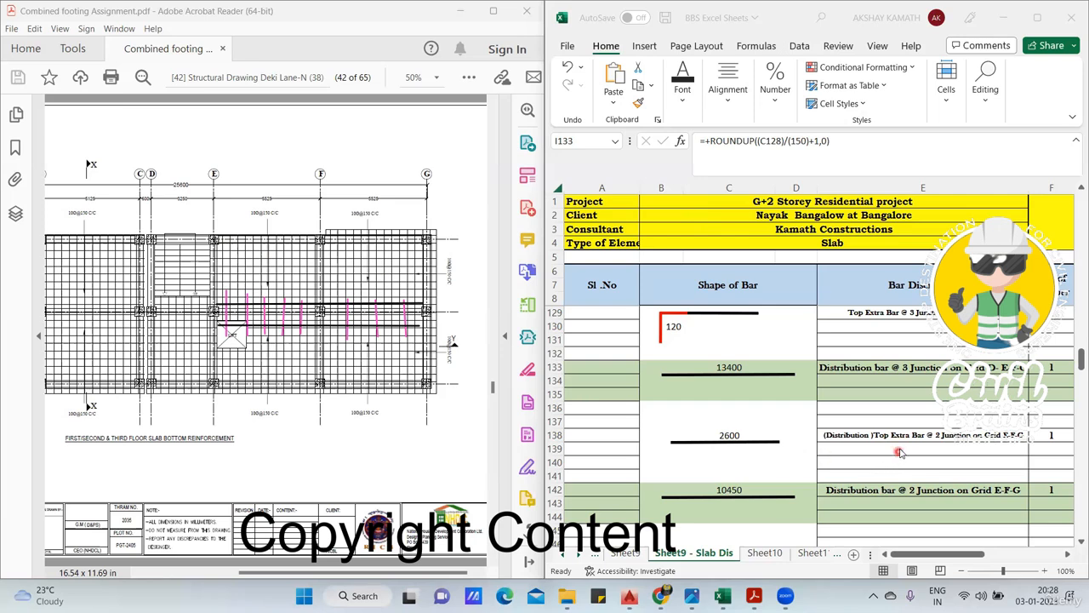
- Examine the bar length formula in C142 and the bar count formula in I142 of the distribution bar at junction 2, grid E-F-G
scroll(898, 451, "down", 1)
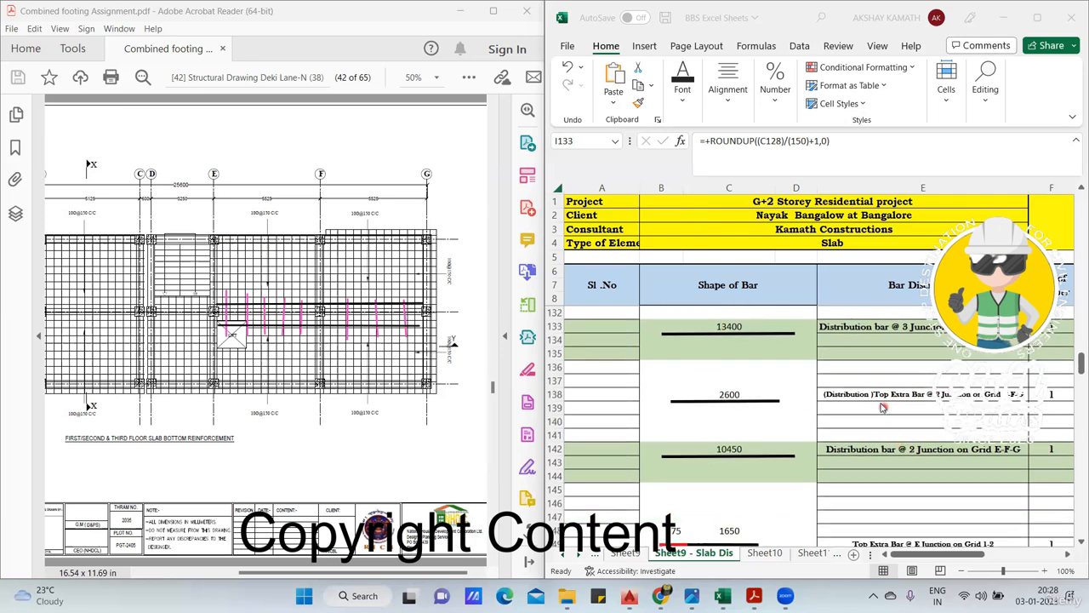
left_click(730, 449)
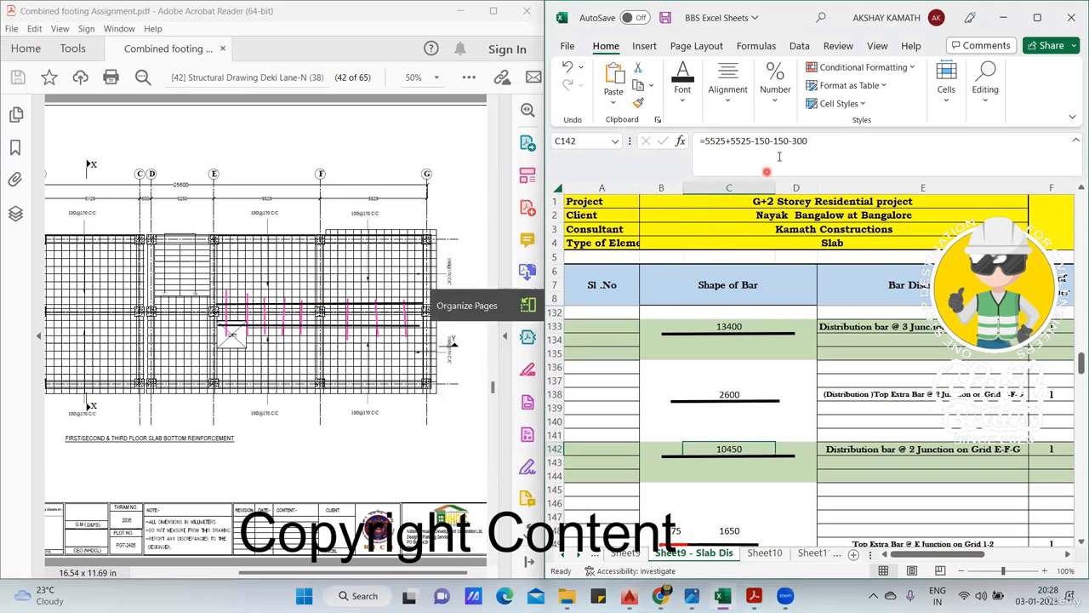
left_click(760, 481)
left_click_drag(981, 557, 1025, 557)
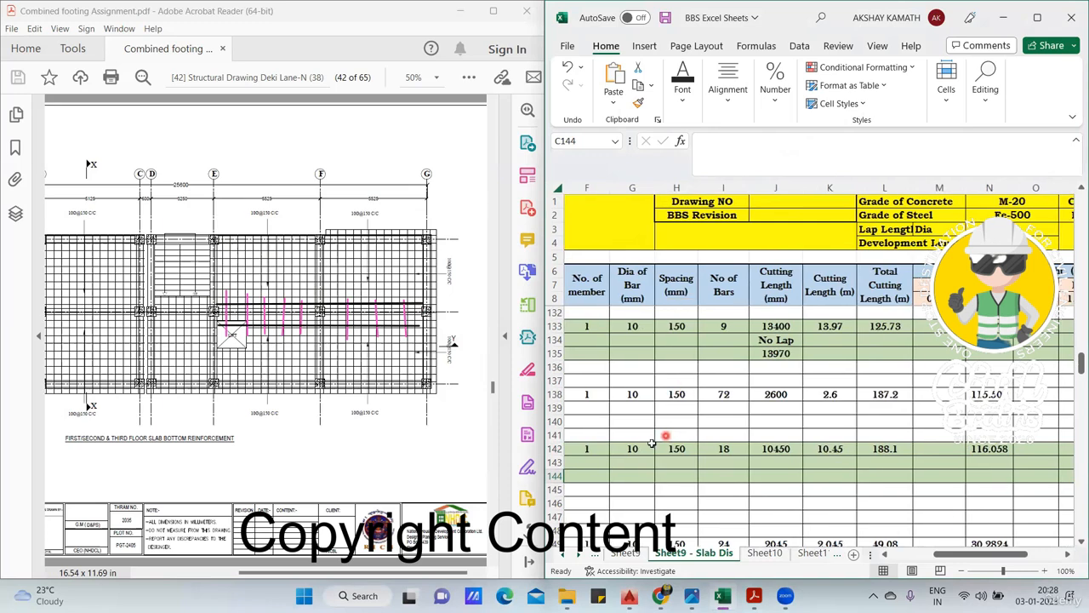
left_click(730, 448)
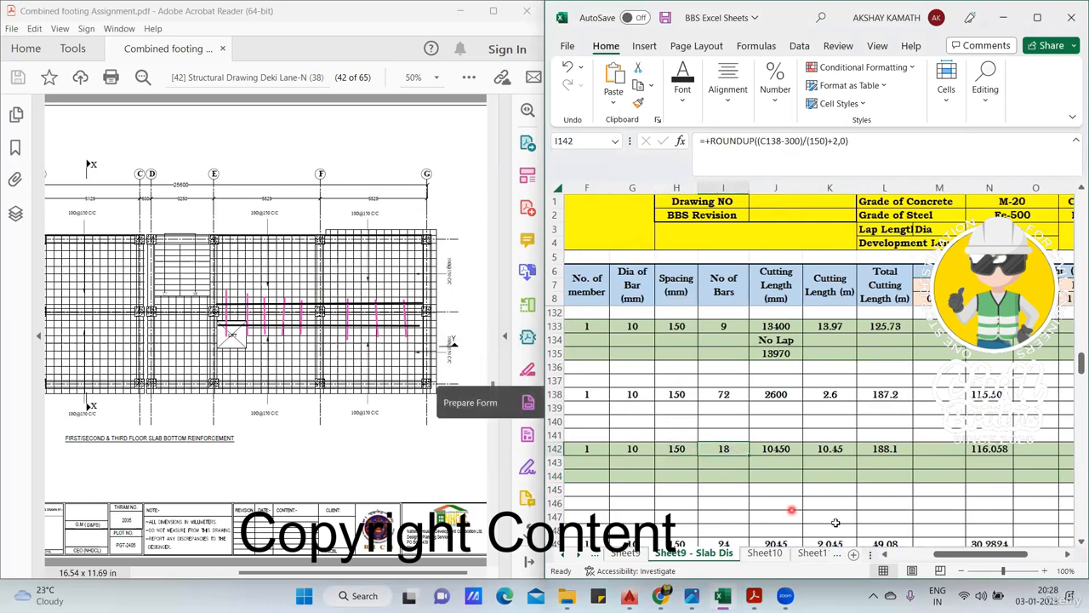
- Trace the bar count formula in I142 back to the top extra bar length in C138, leaving the formula as it is
left_click_drag(947, 554, 894, 555)
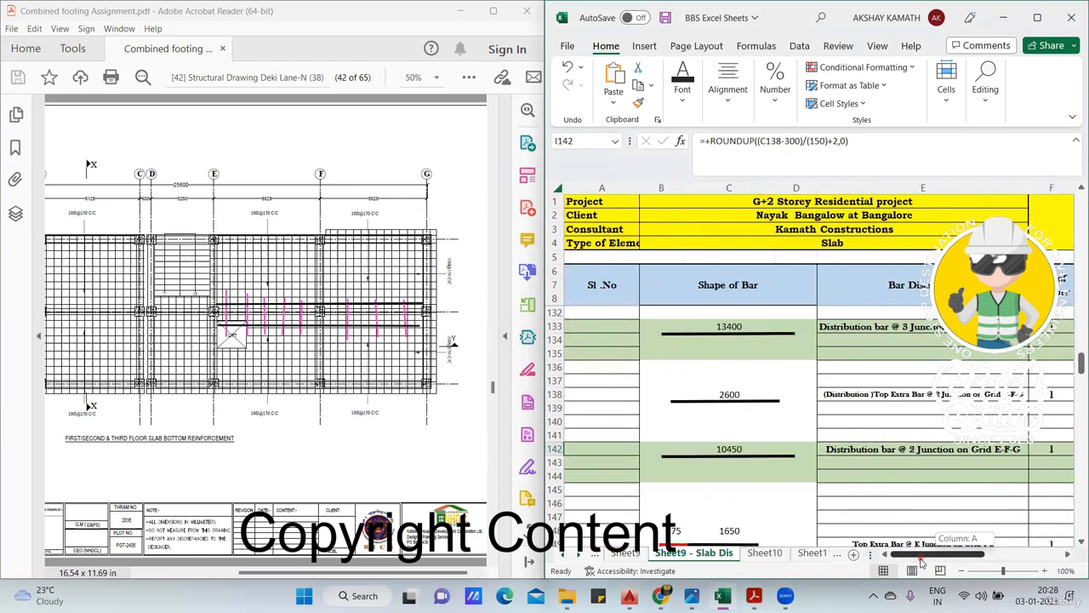
left_click(716, 392)
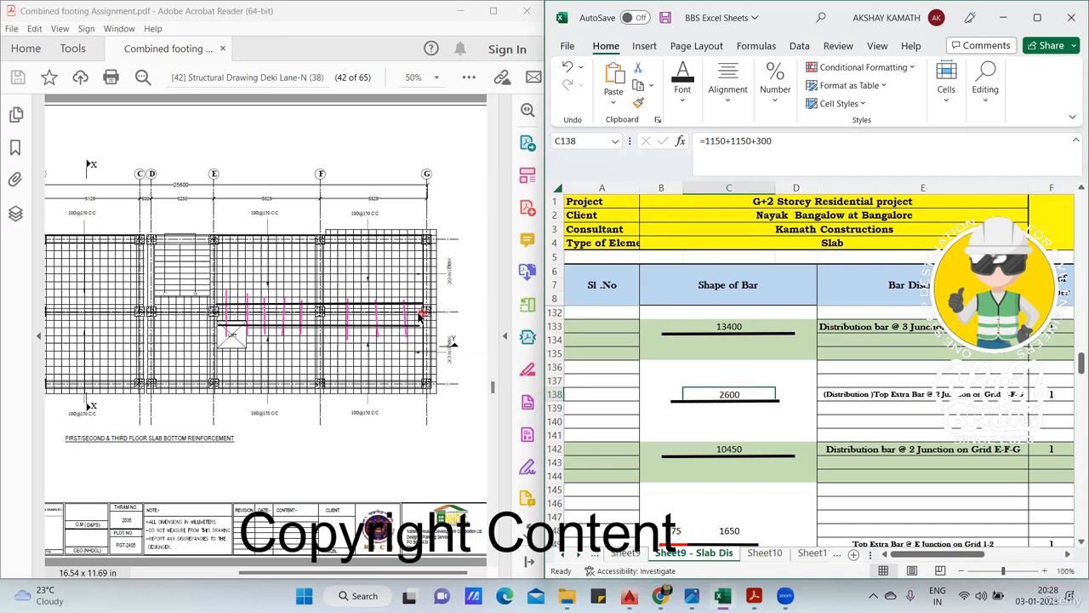
left_click_drag(939, 554, 972, 497)
double_click(975, 449)
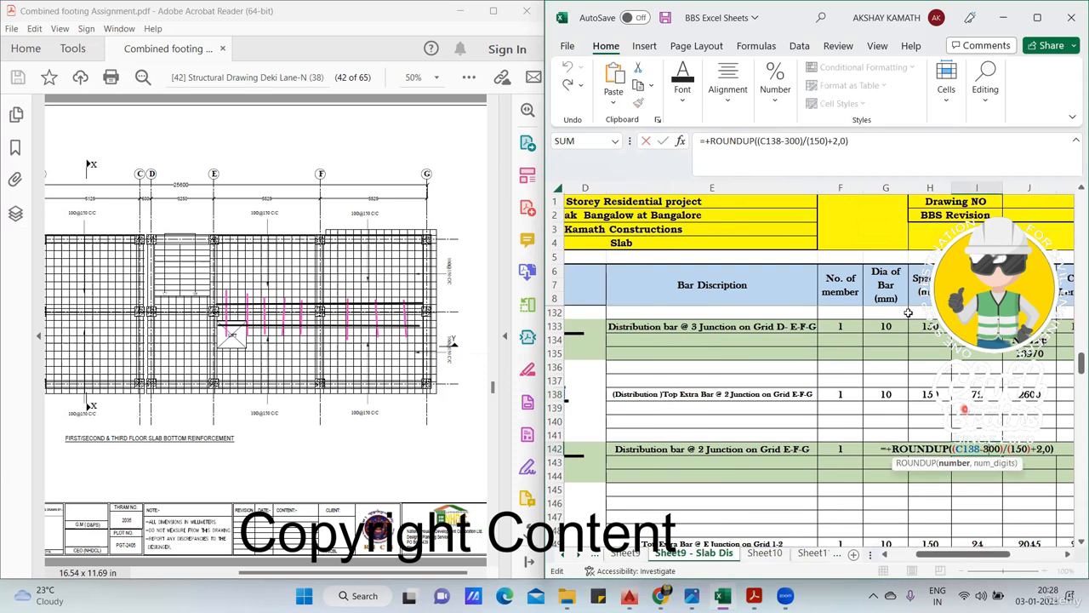
left_click_drag(971, 554, 962, 549)
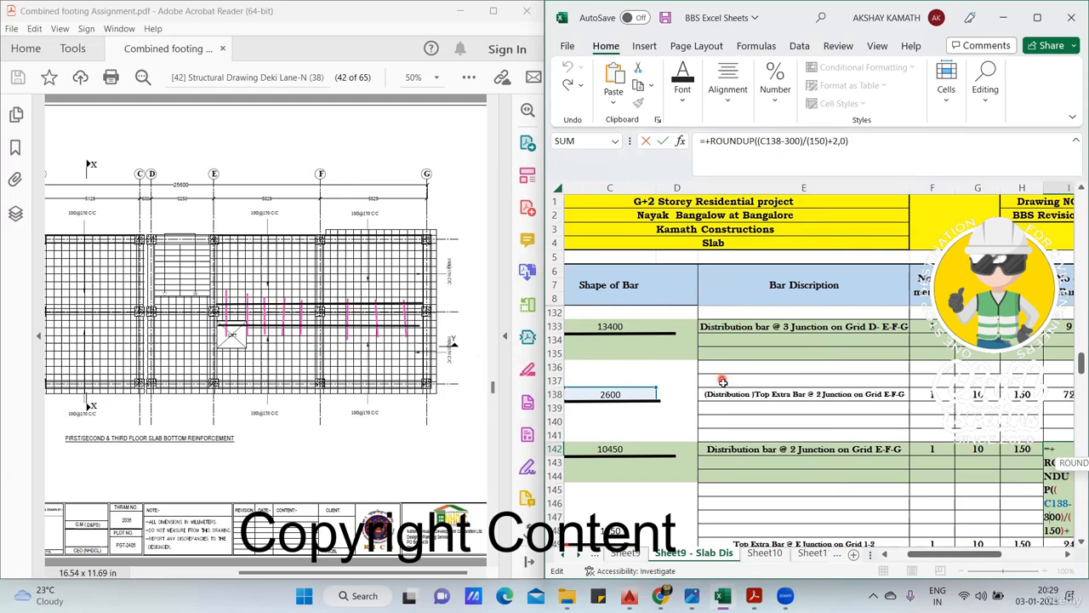
key("ctrl+Return")
scroll(841, 453, "right", 5)
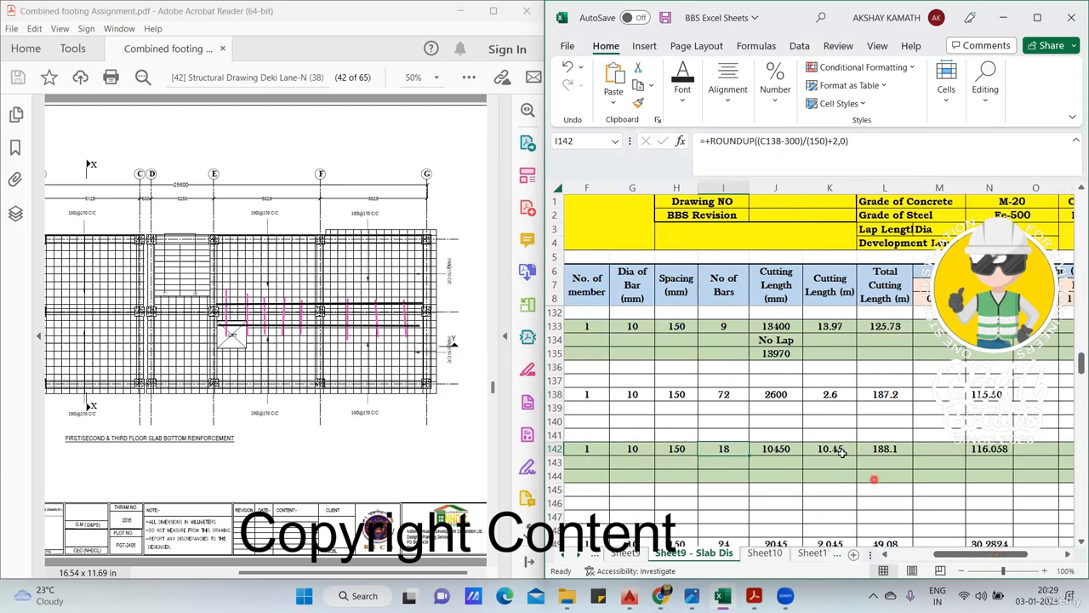
- Examine the cutting length, total cutting length and weight formulas of the junction 2 distribution bar in row 142
left_click(791, 446)
left_click(830, 449)
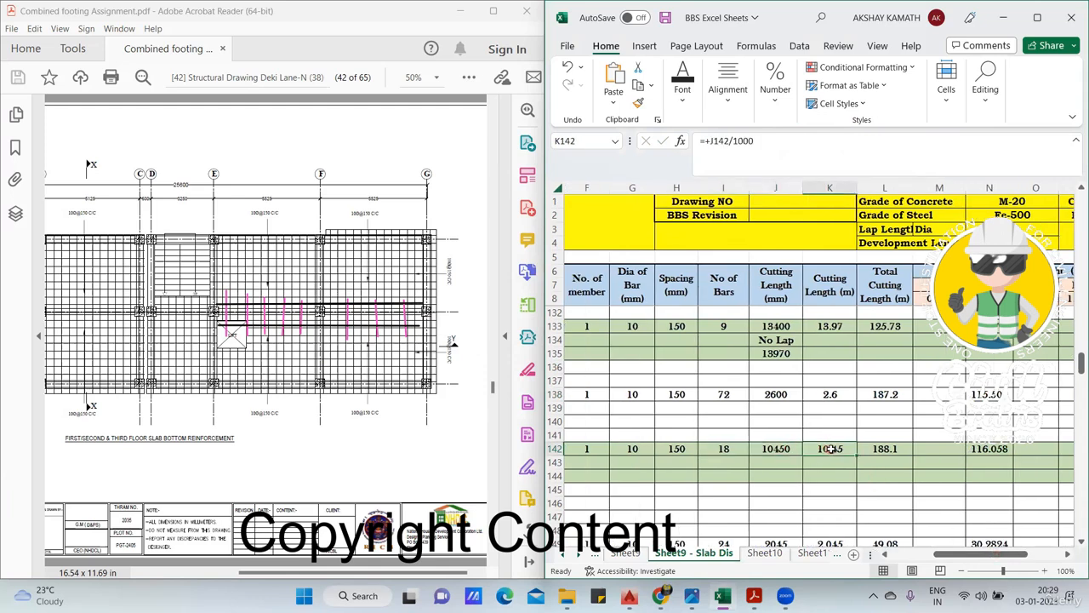
double_click(898, 447)
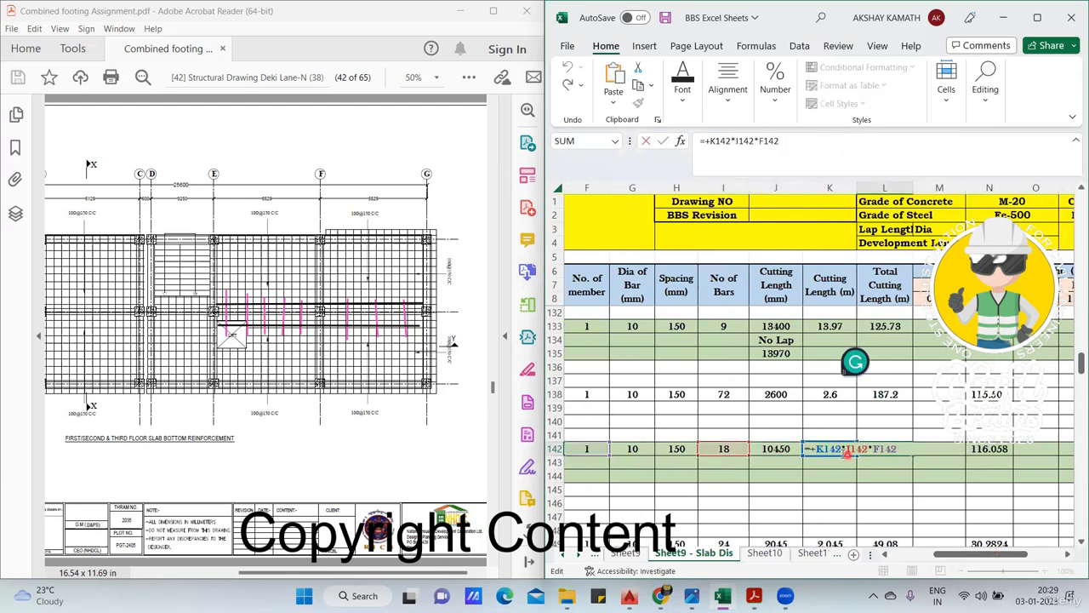
key("ctrl+Return")
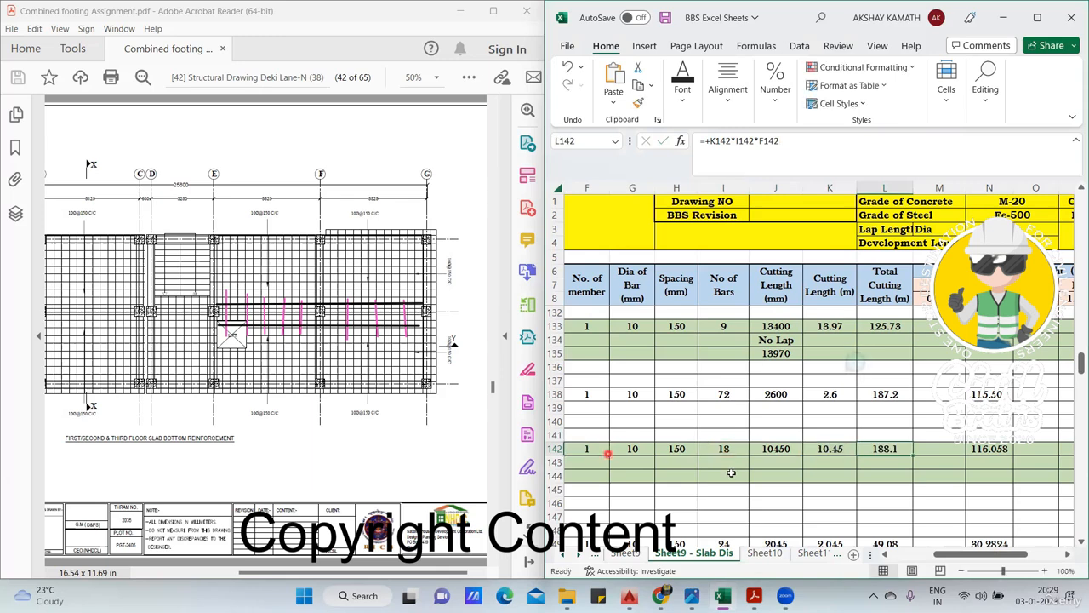
double_click(1005, 447)
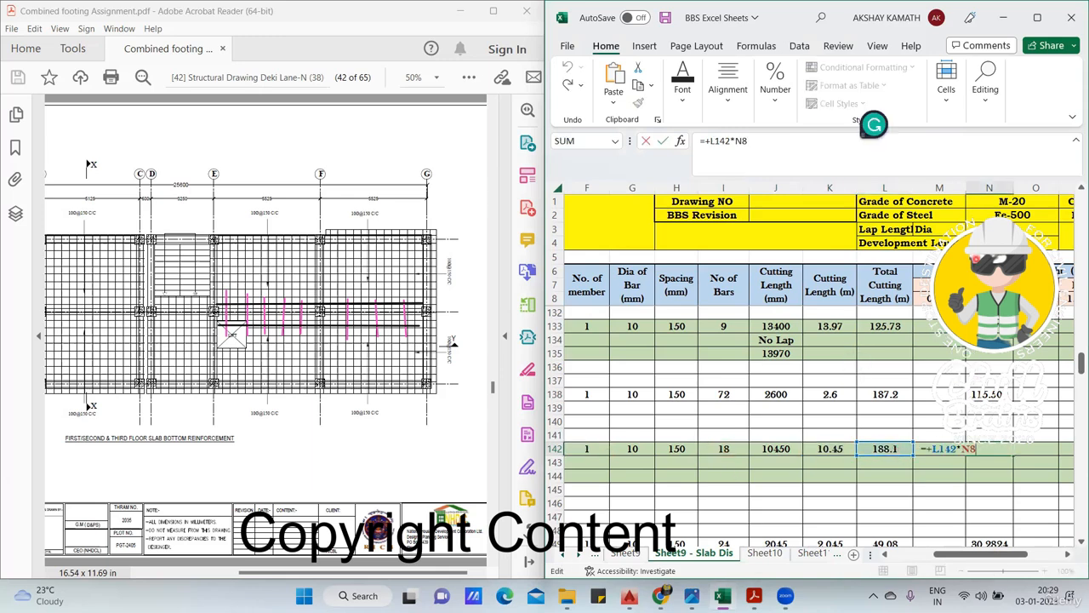
key("ctrl+Return")
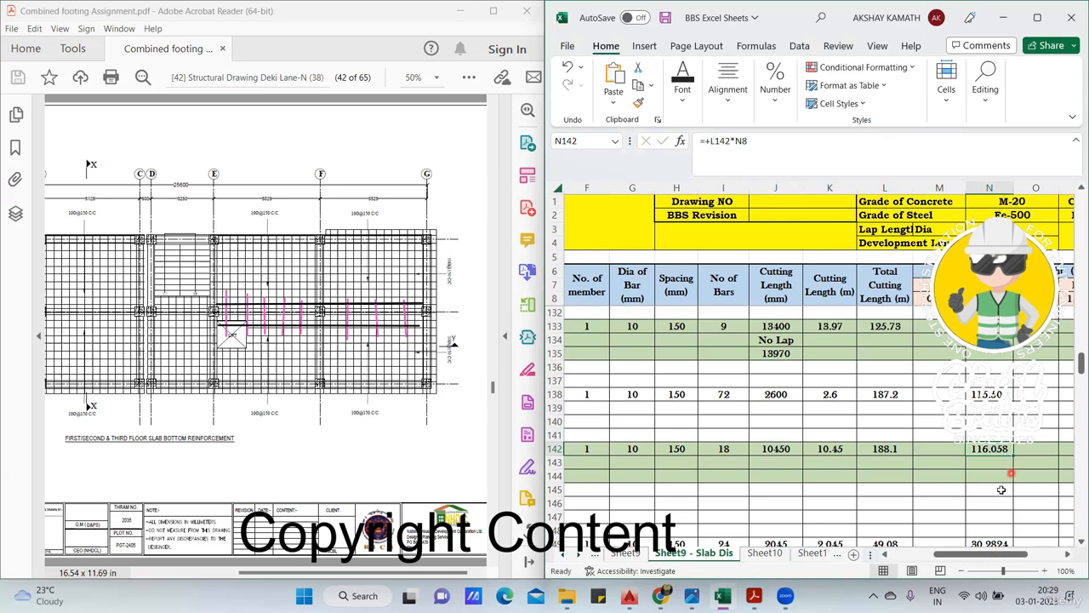
- Locate the top extra bar entry at E junction on grid 1-2 and underline its description in black
left_click_drag(994, 559, 951, 557)
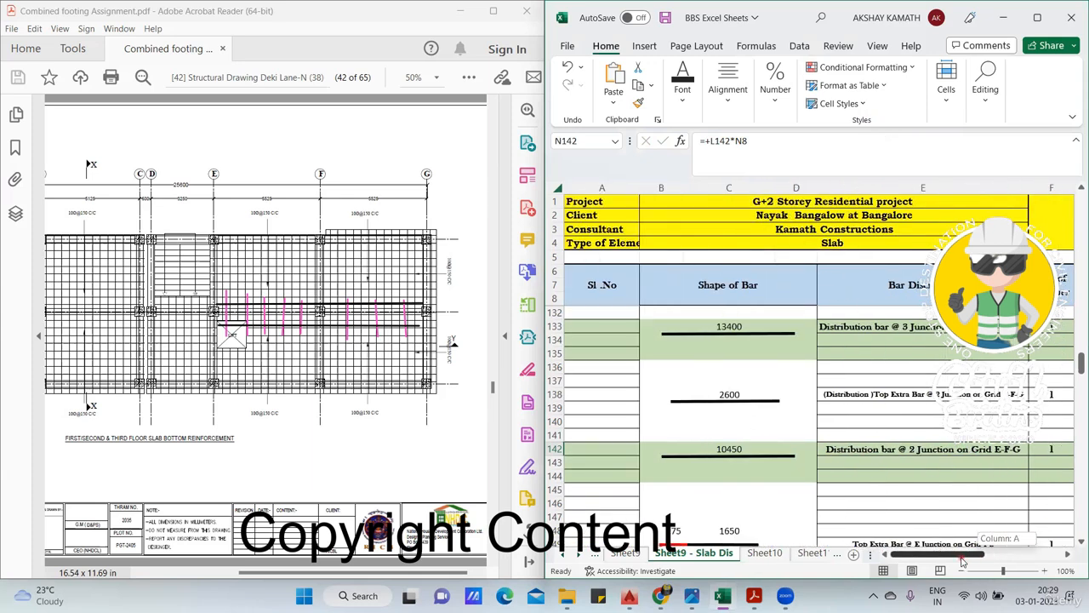
scroll(779, 408, "down", 6)
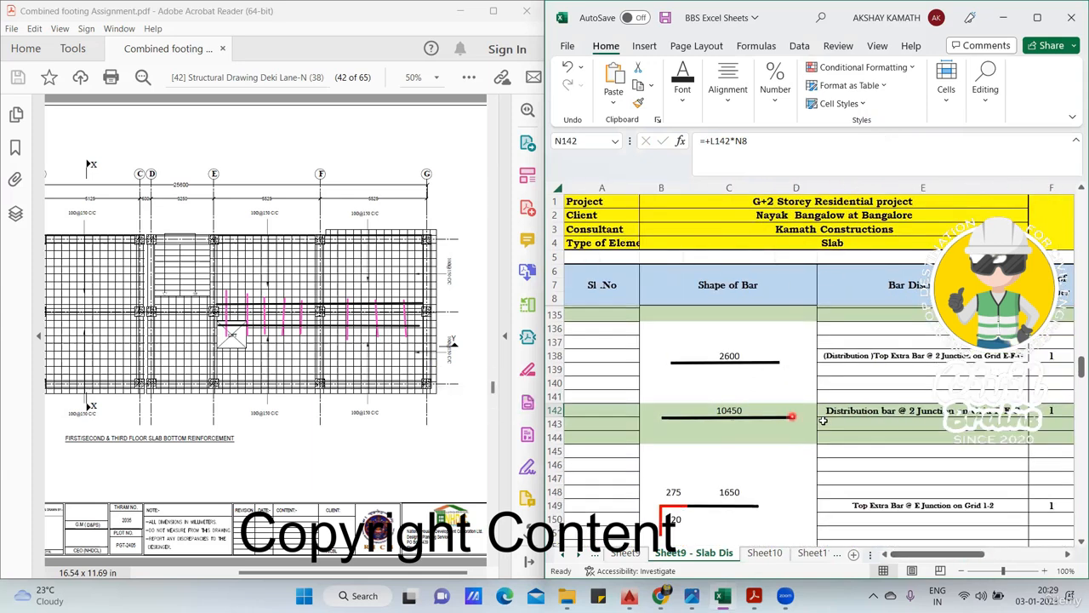
scroll(828, 423, "down", 5)
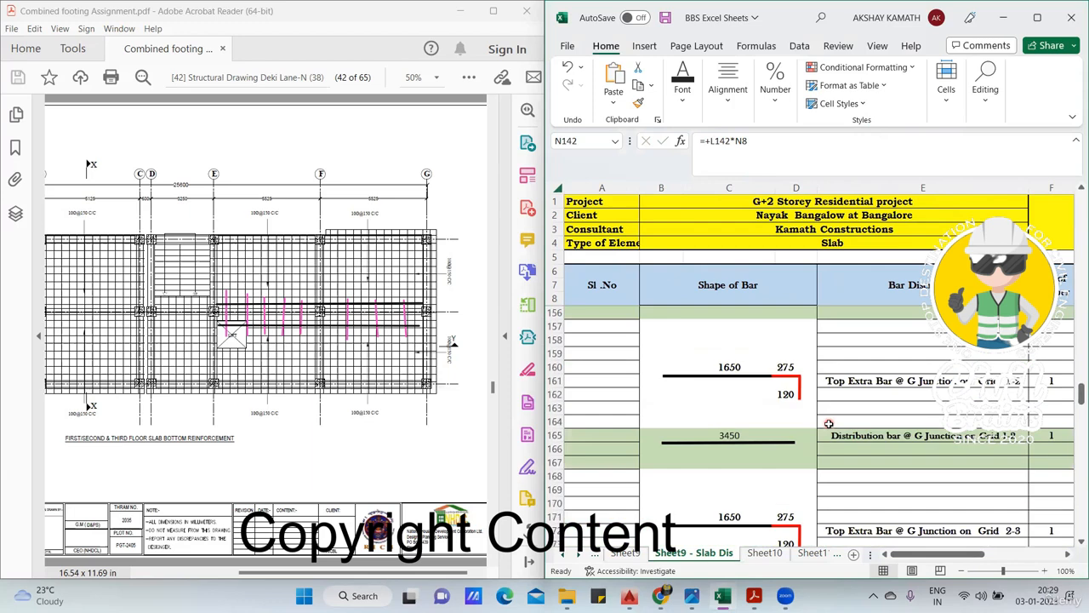
scroll(836, 428, "up", 4)
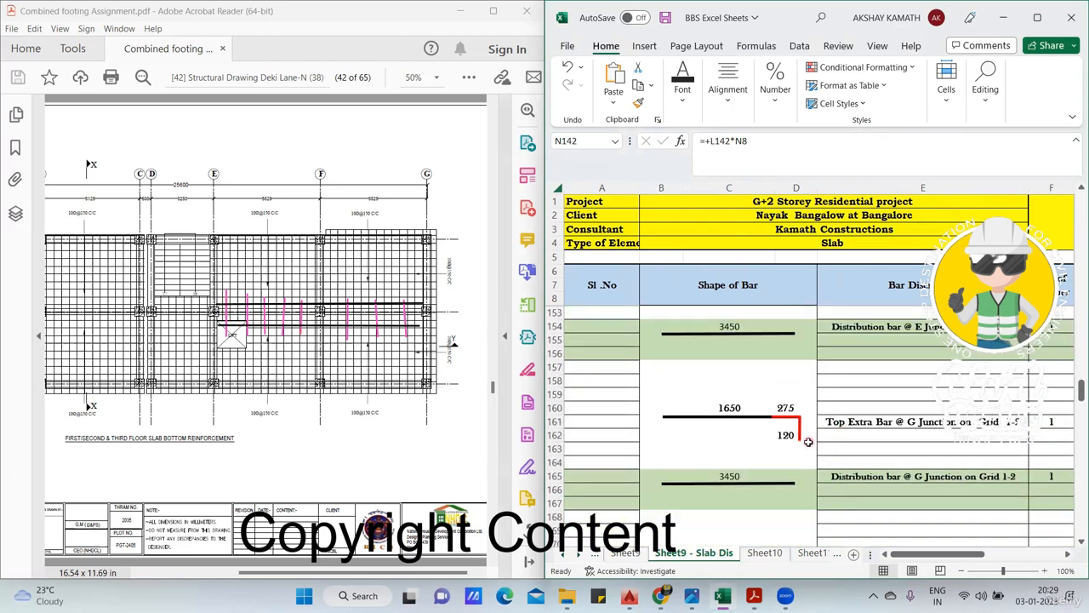
scroll(810, 442, "up", 4)
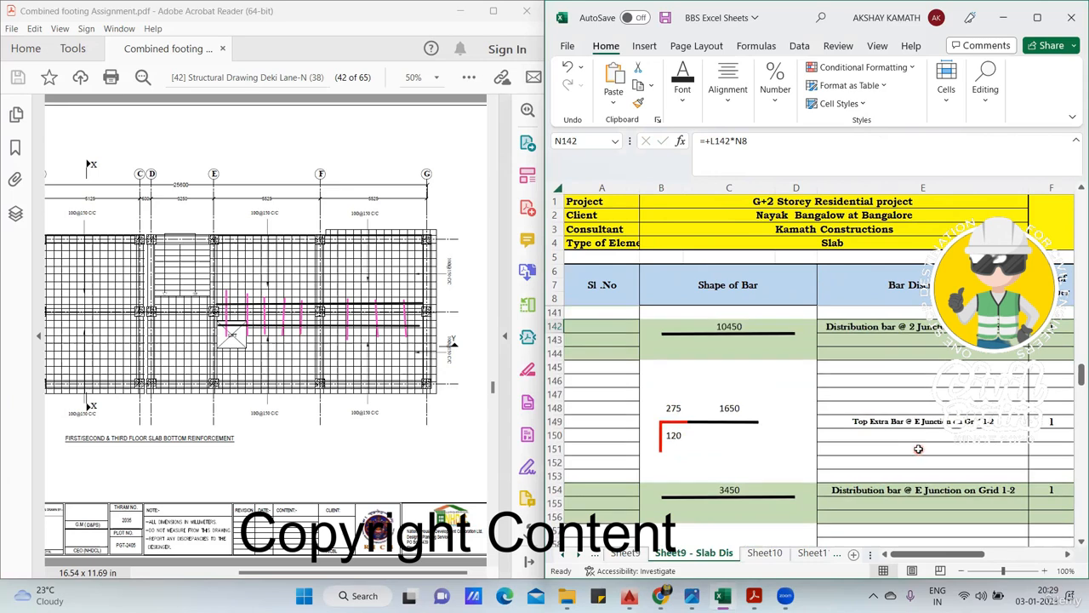
scroll(936, 494, "up", 1)
scroll(737, 381, "down", 4)
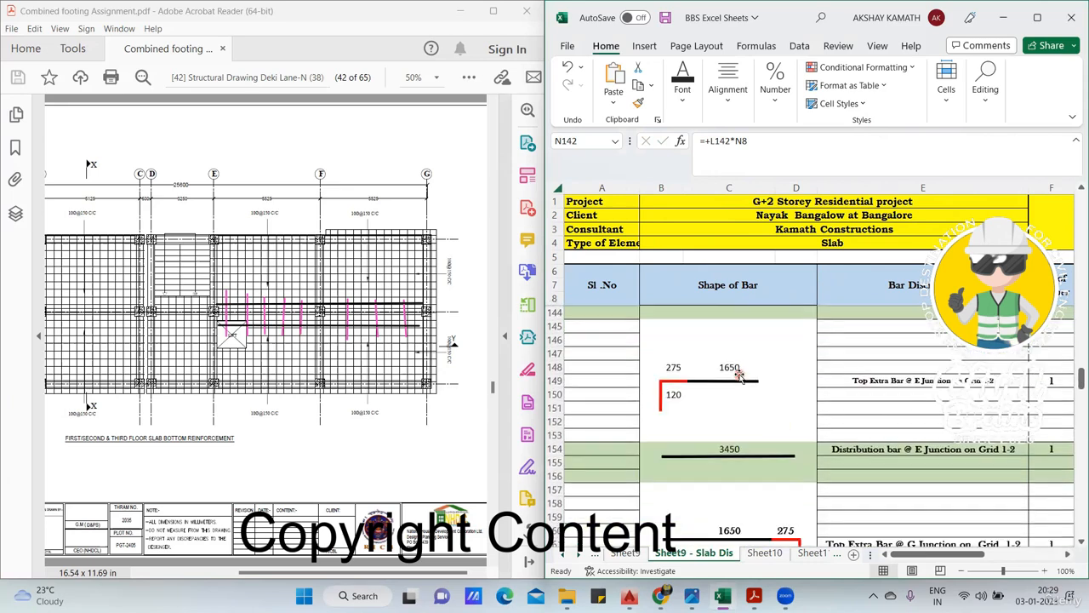
scroll(737, 381, "up", 4)
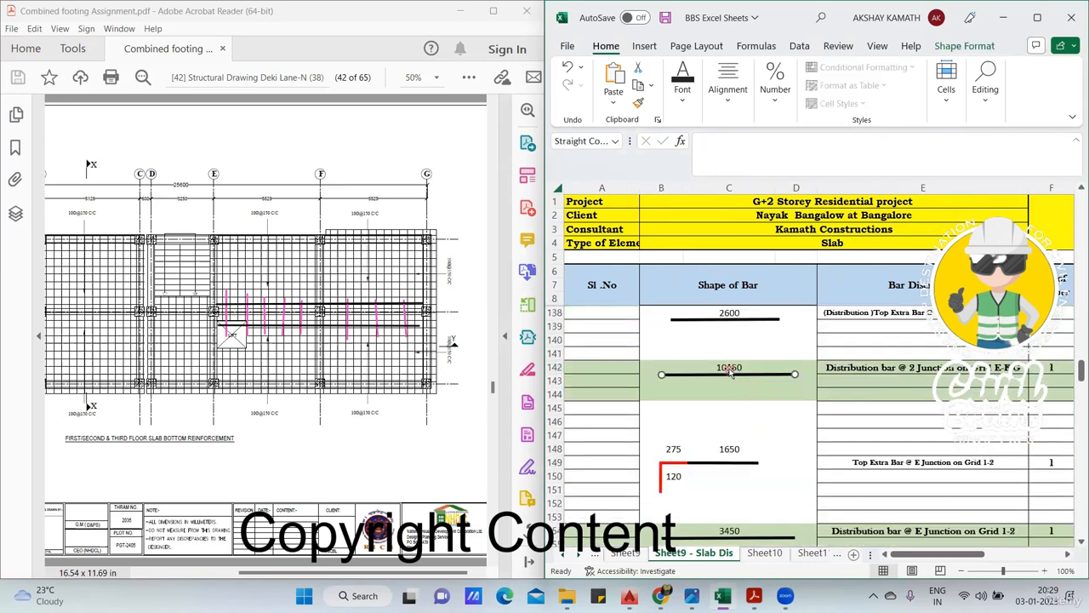
left_click(729, 370)
left_click(761, 434)
scroll(864, 438, "down", 1)
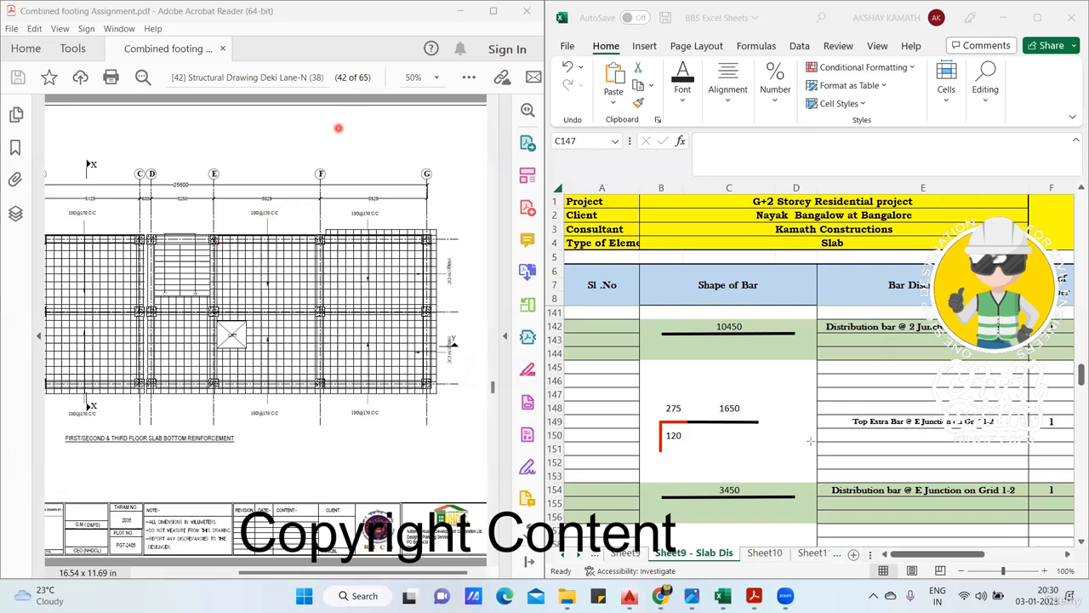
left_click_drag(849, 434, 991, 433)
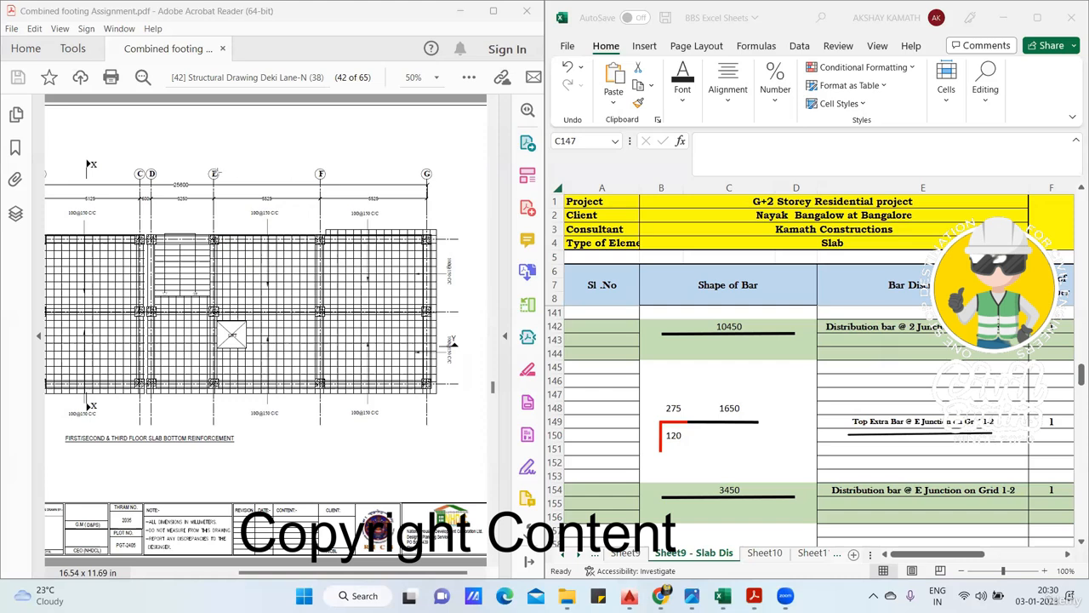
- Mark four black top extra bars beside grid E between grids 1 and 2, with yellow distribution bars running across them
left_click_drag(250, 251, 251, 249)
left_click_drag(222, 303, 223, 311)
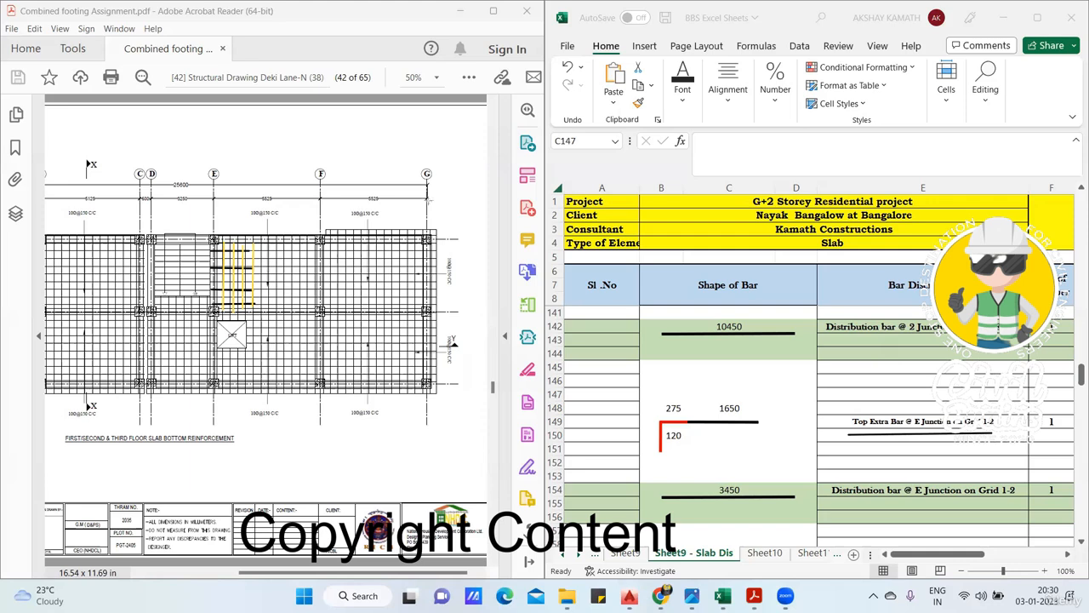
left_click(733, 407)
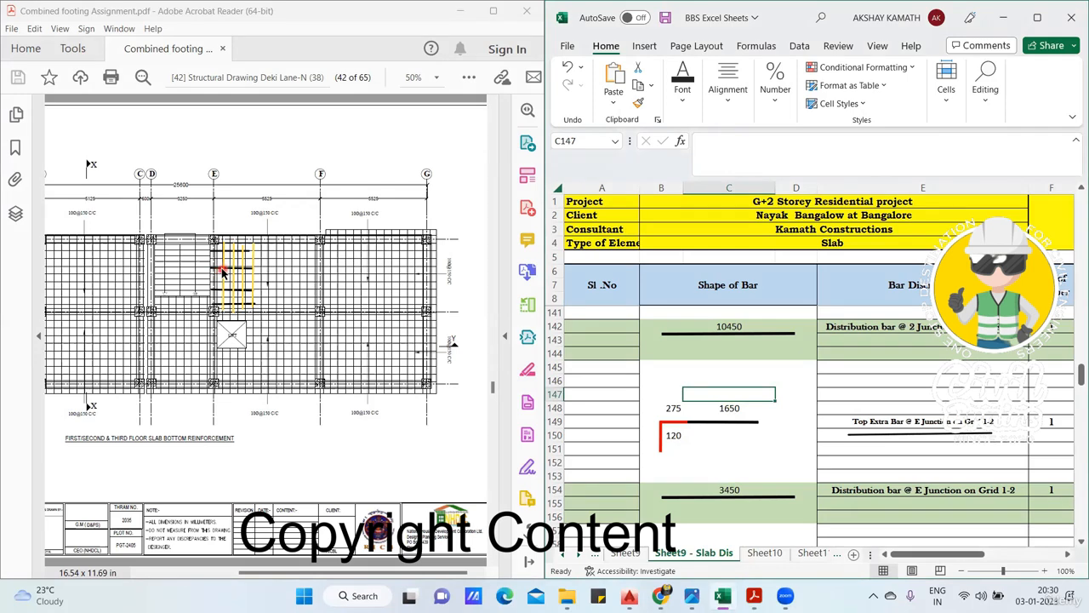
- Compare the distribution bar length formula in C154 with the grid 1-2 spacing and grid E layout on the slab drawing
scroll(892, 455, "down", 1)
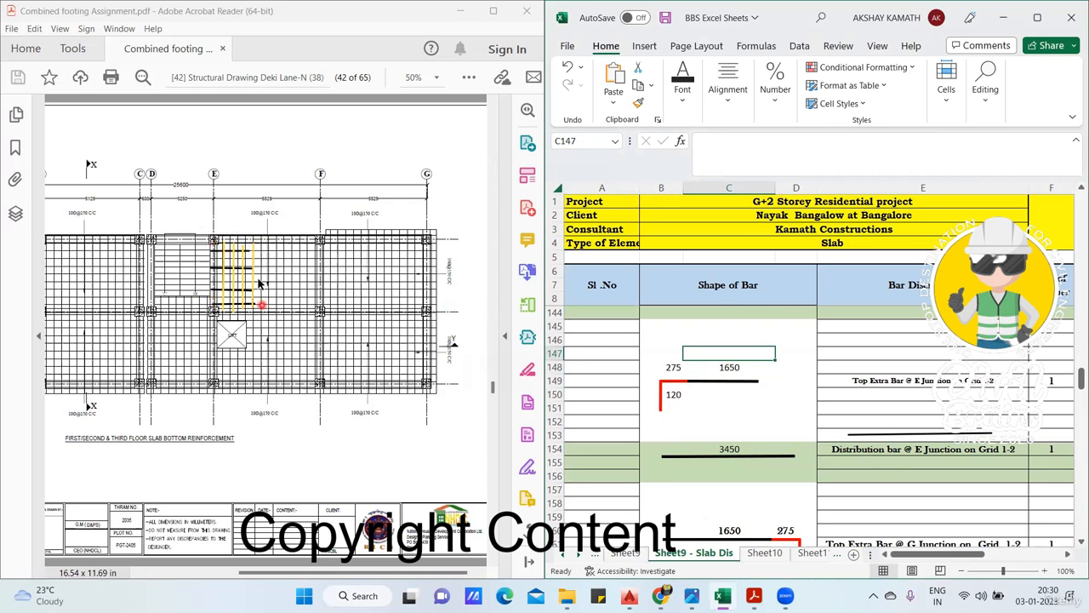
left_click(733, 448)
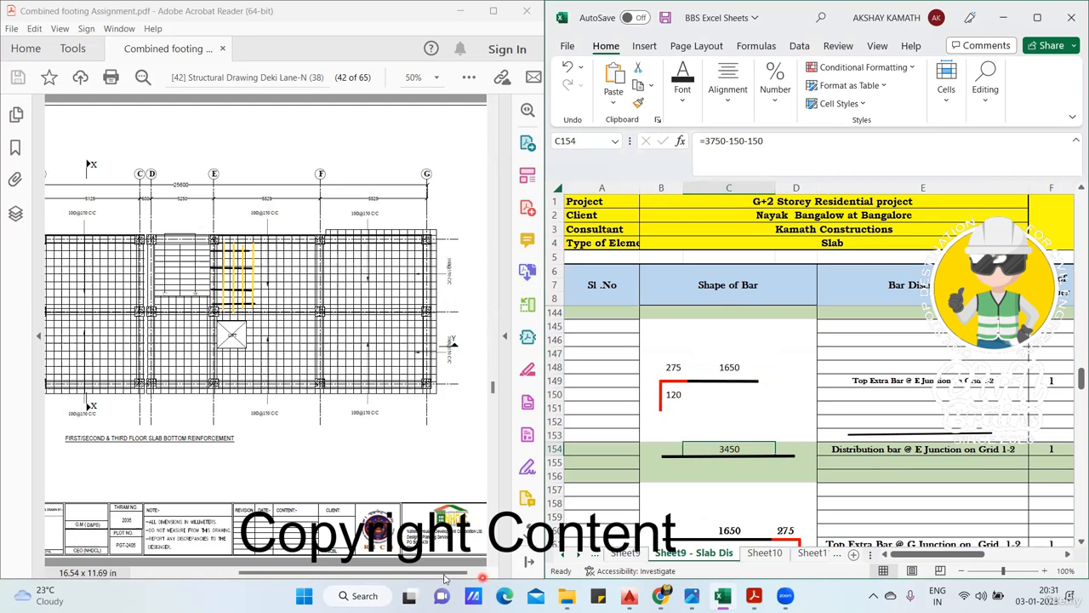
left_click_drag(380, 577, 329, 577)
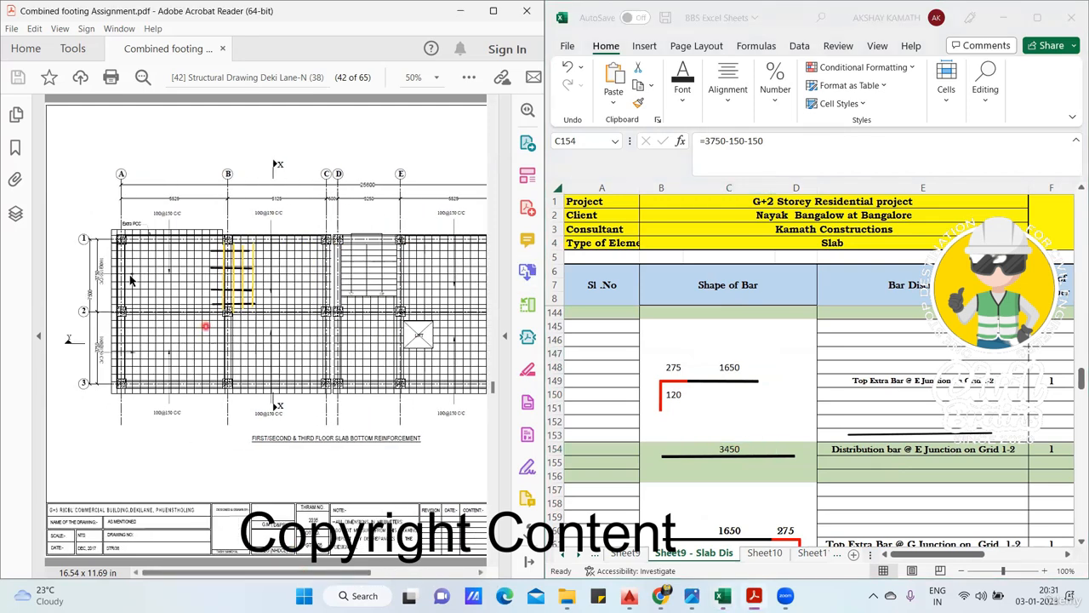
scroll(88, 289, "up", 2, "ctrl")
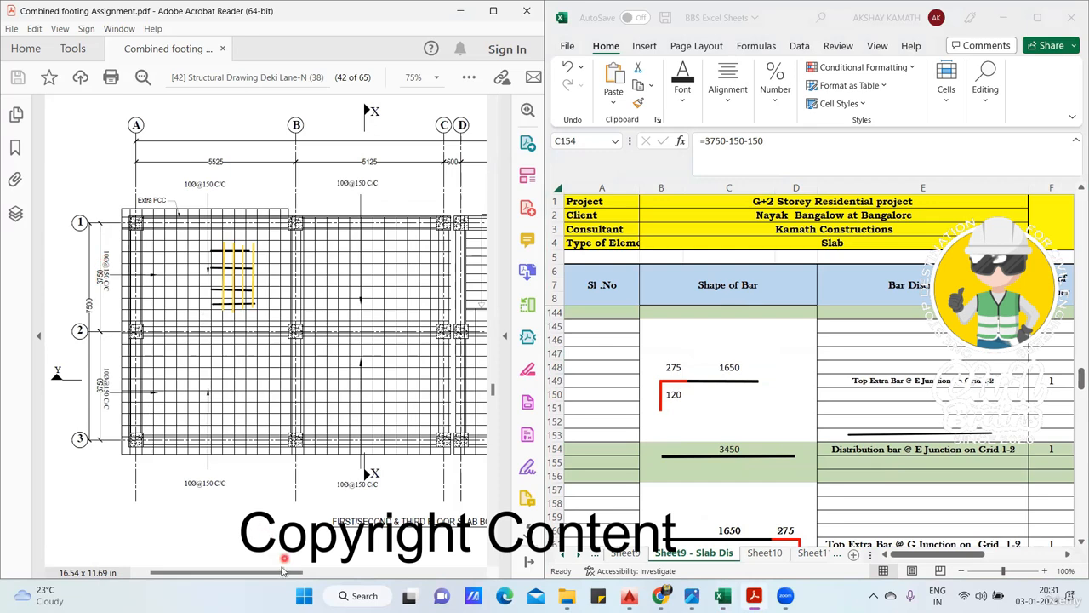
mouse_move(285, 572)
left_mouse_down()
mouse_move(459, 572)
mouse_move(397, 577)
left_mouse_up()
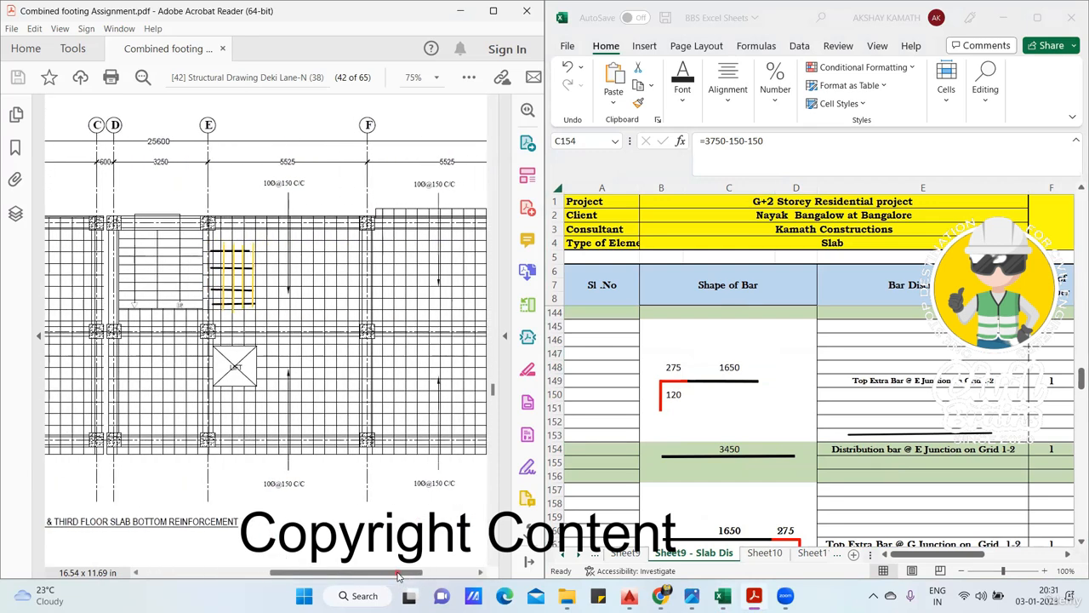
scroll(340, 421, "down", 1)
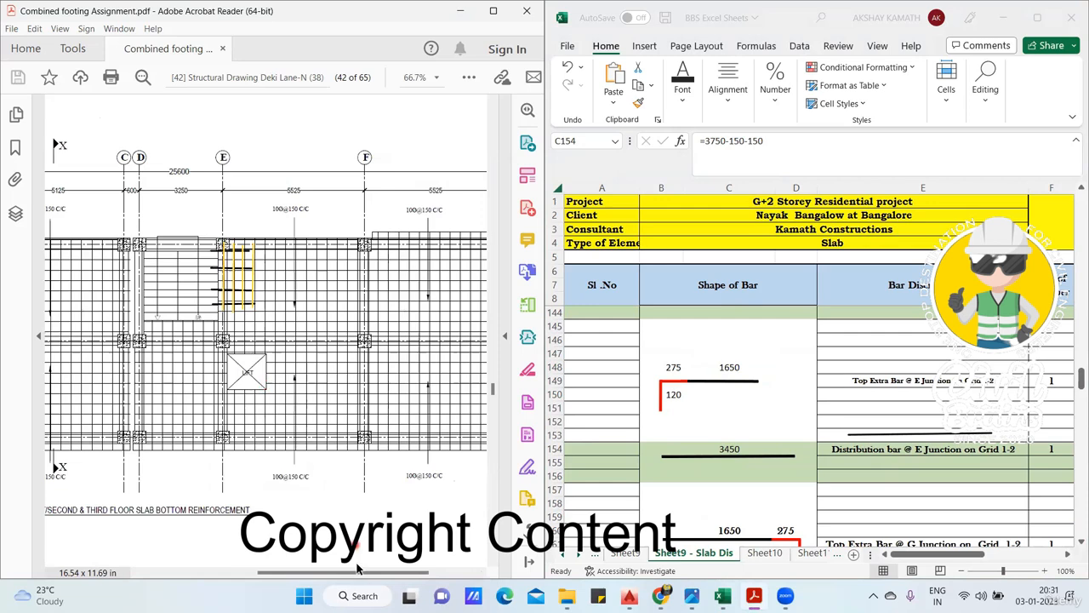
mouse_move(344, 574)
left_mouse_down()
mouse_move(371, 576)
mouse_move(355, 564)
left_mouse_up()
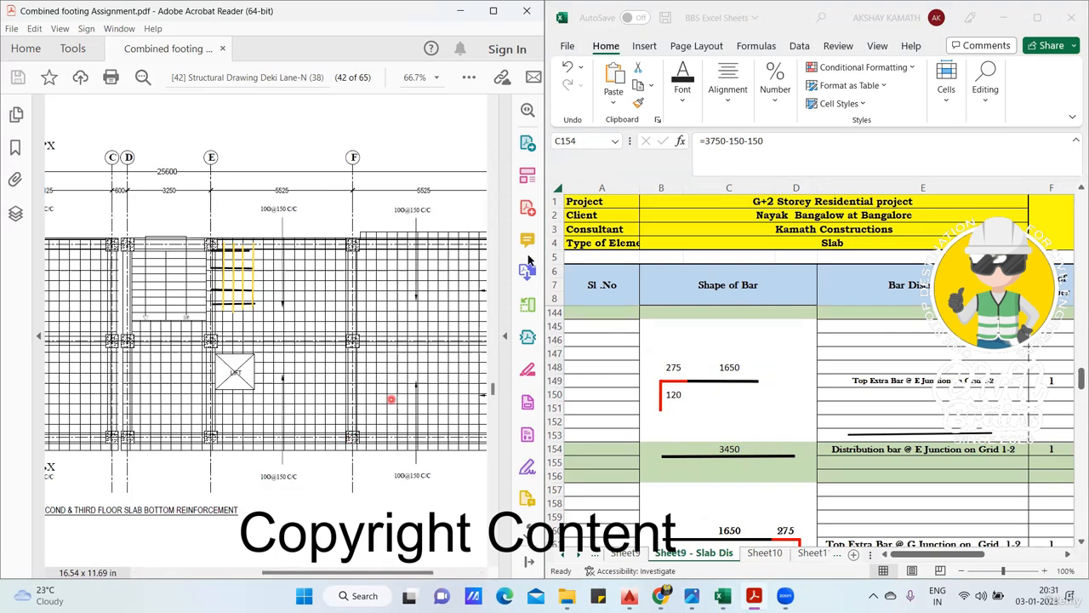
left_click(700, 142)
left_click(749, 446)
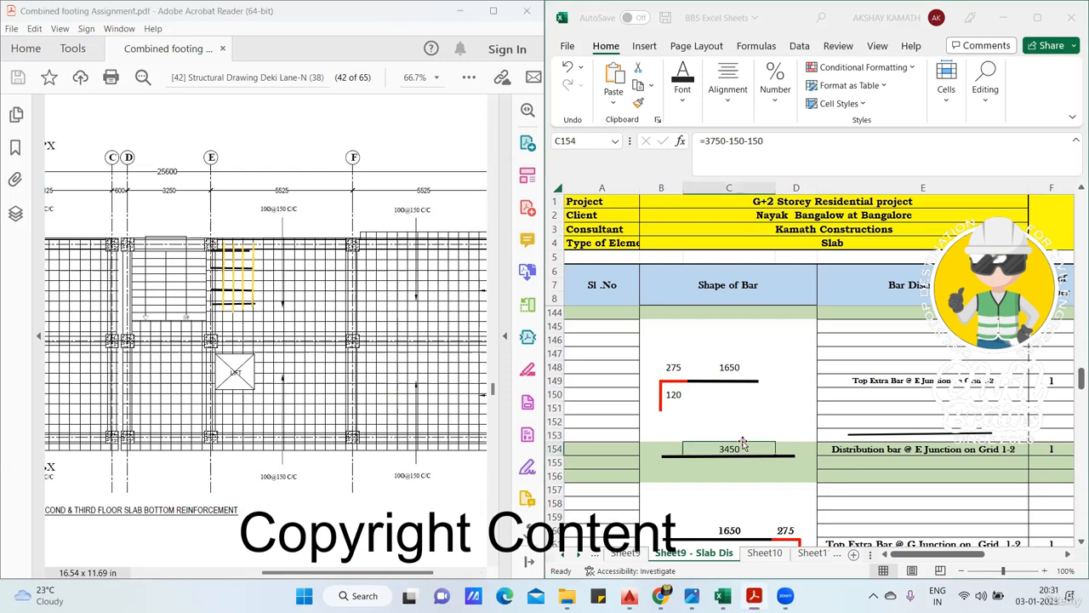
- Trace the E junction distribution bar count formula in I154 back to the top extra bar length in C148, leaving it as it is
left_click(887, 497)
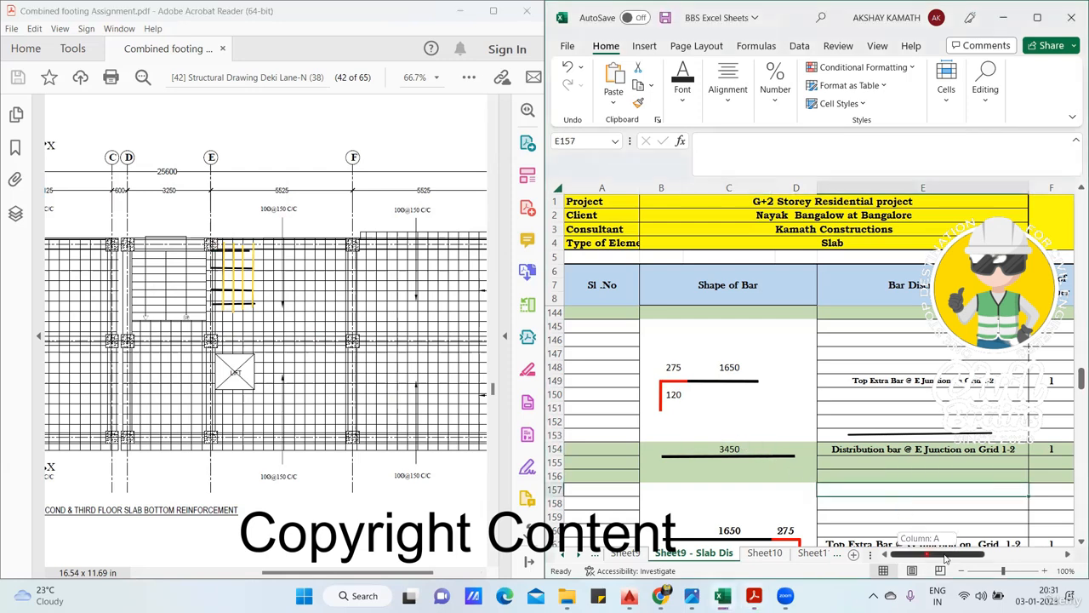
left_click_drag(930, 554, 946, 557)
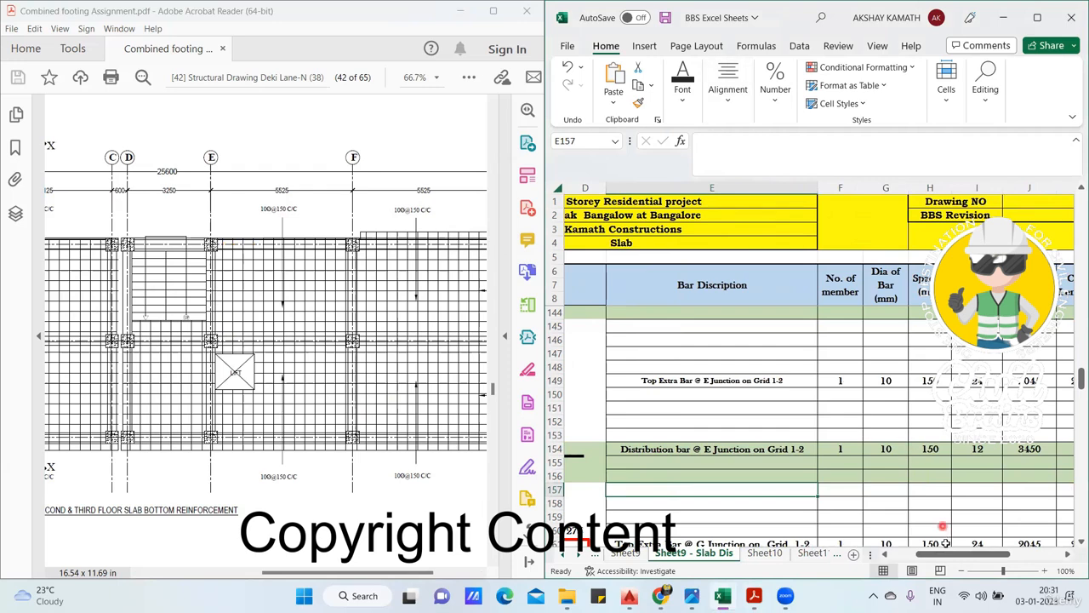
left_click_drag(944, 555, 919, 555)
left_click(734, 367)
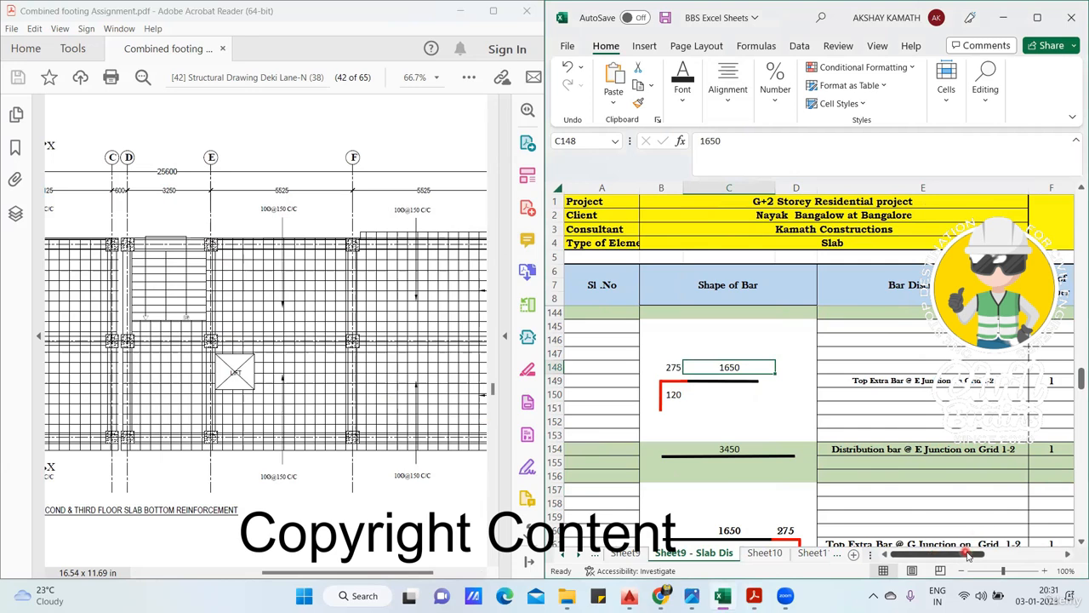
left_click_drag(977, 554, 995, 553)
double_click(977, 449)
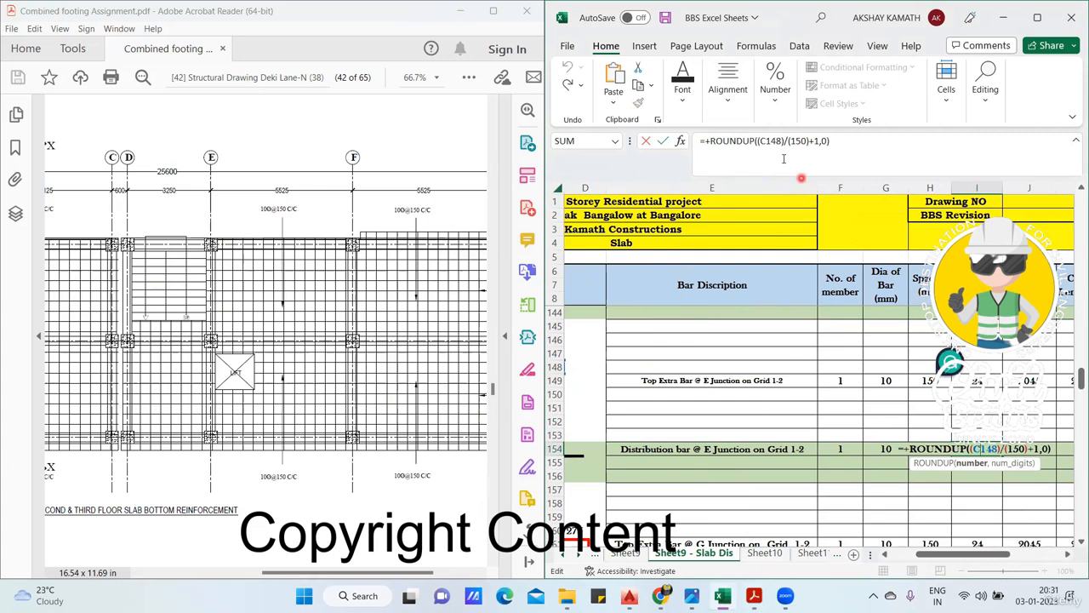
left_click_drag(977, 555, 955, 554)
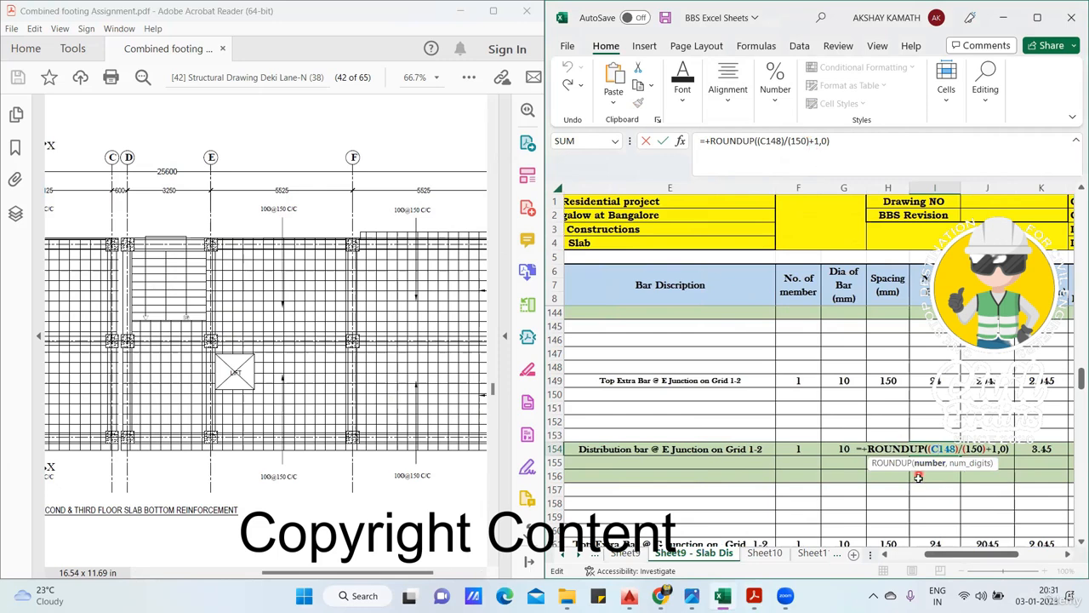
key("ctrl+Return")
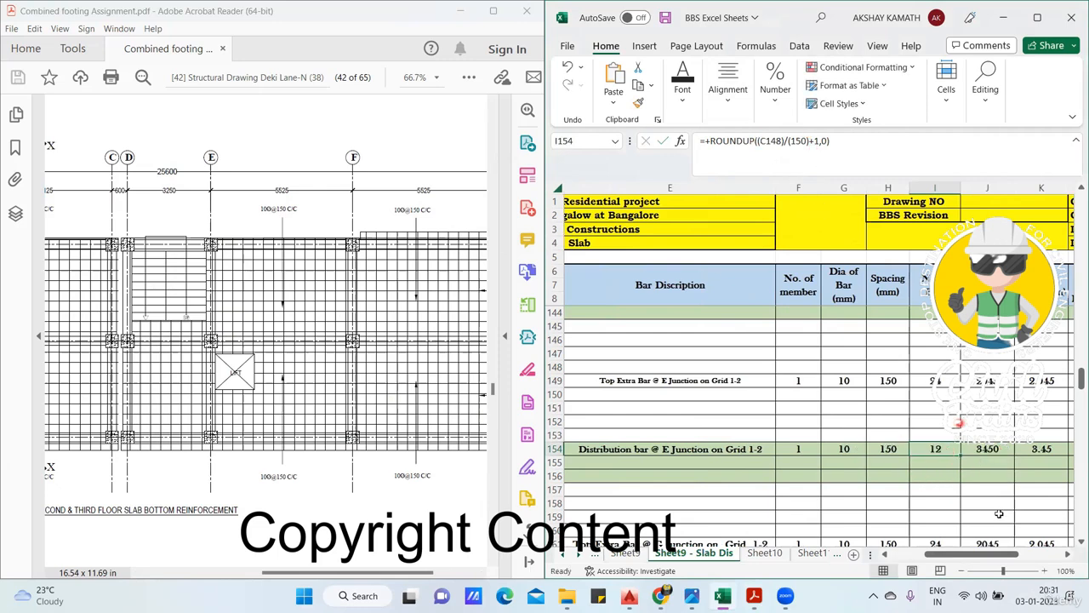
- Examine the E junction distribution bar's cutting length, total cutting length and weight formulas across row 154, leaving them as they are
left_click(1002, 452)
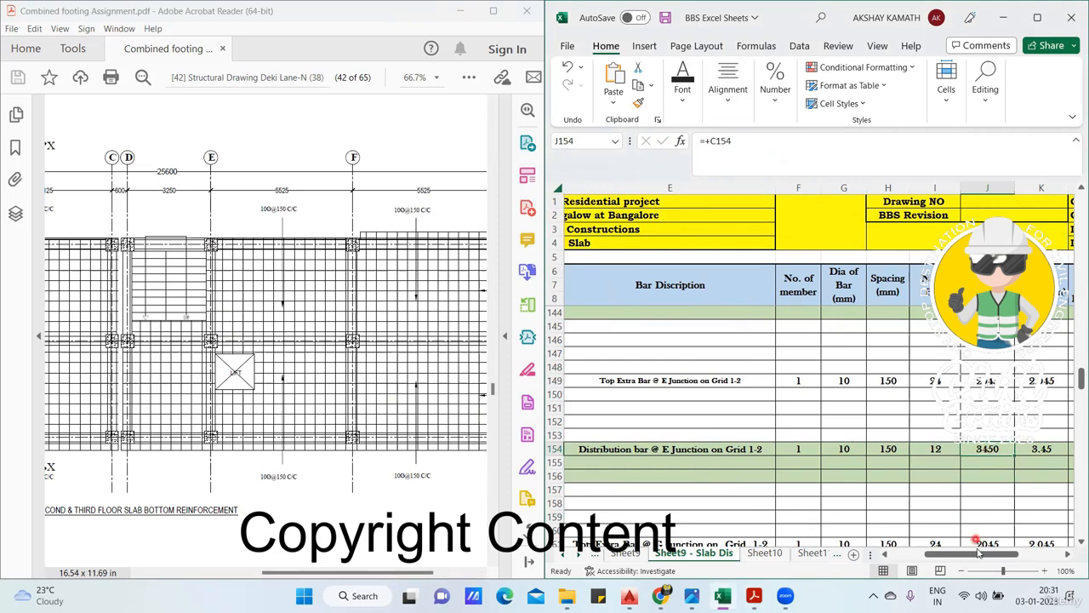
left_click_drag(979, 554, 1022, 555)
left_click(790, 446)
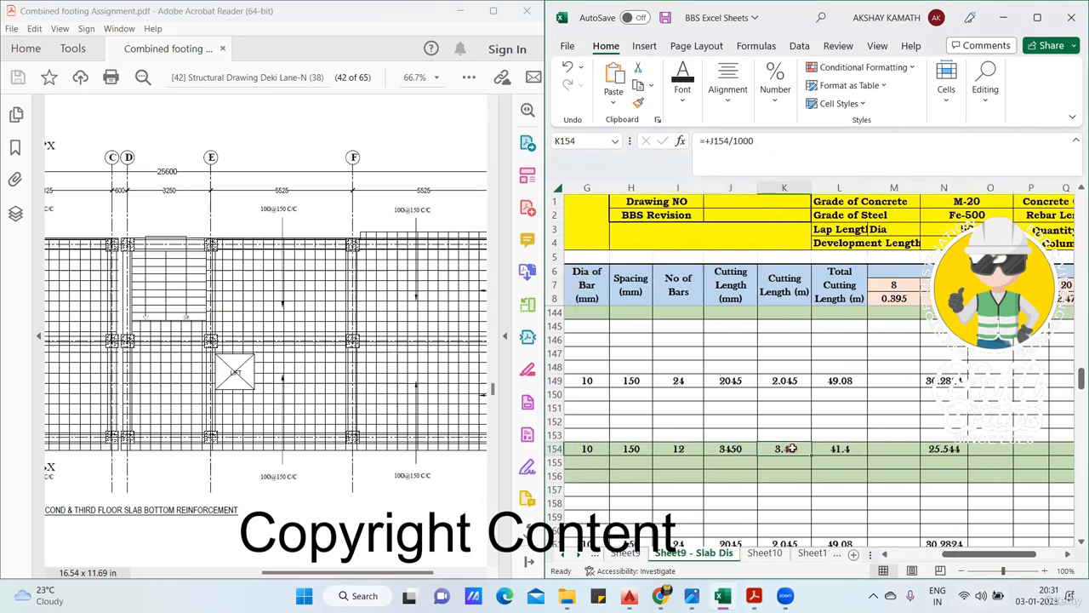
left_click(865, 448)
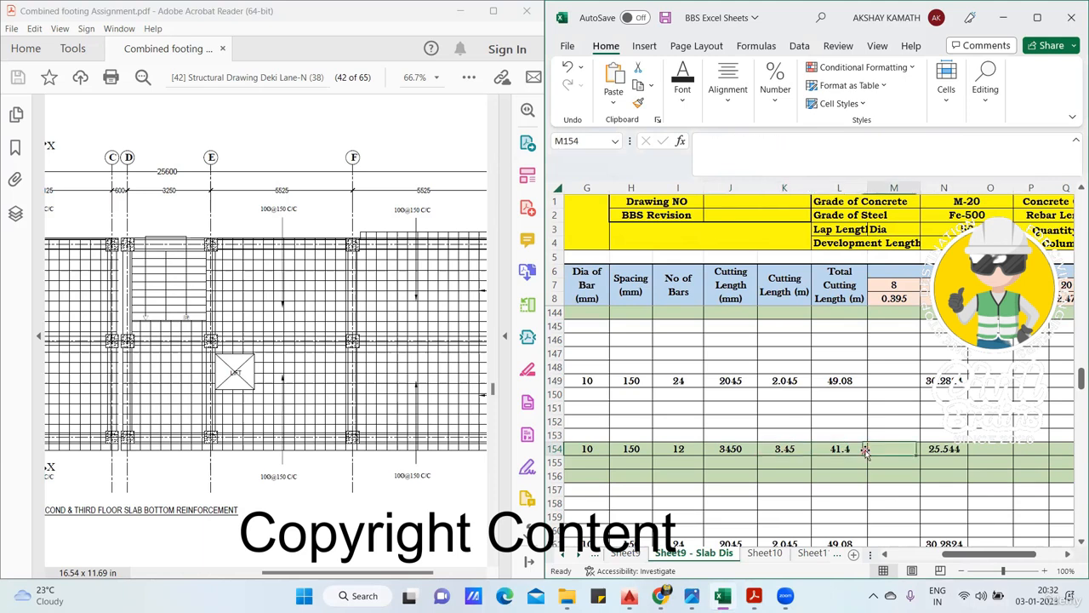
double_click(838, 448)
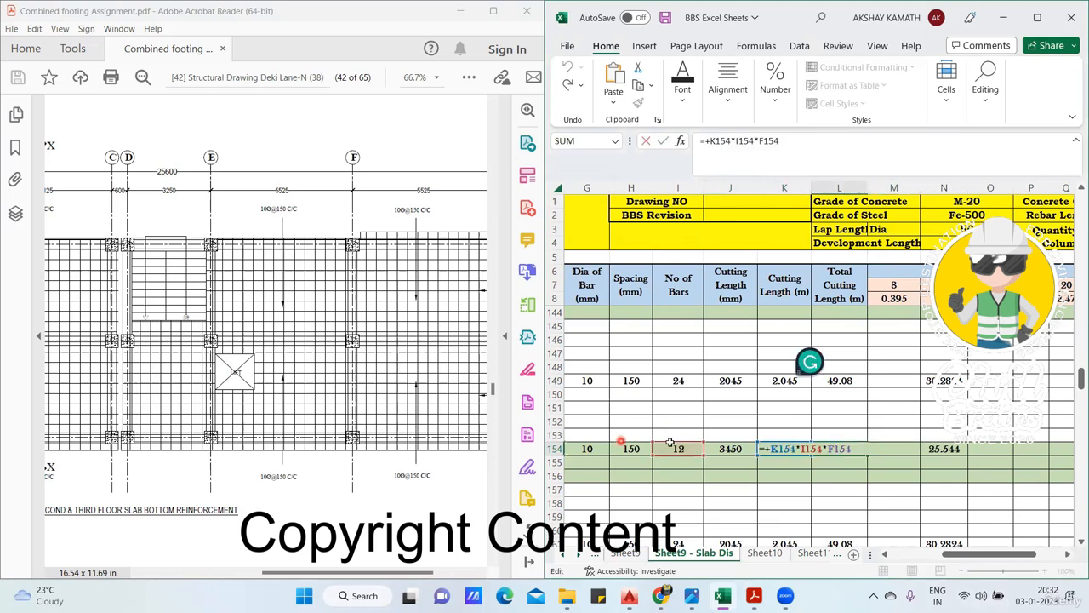
key("Escape")
left_click(954, 453)
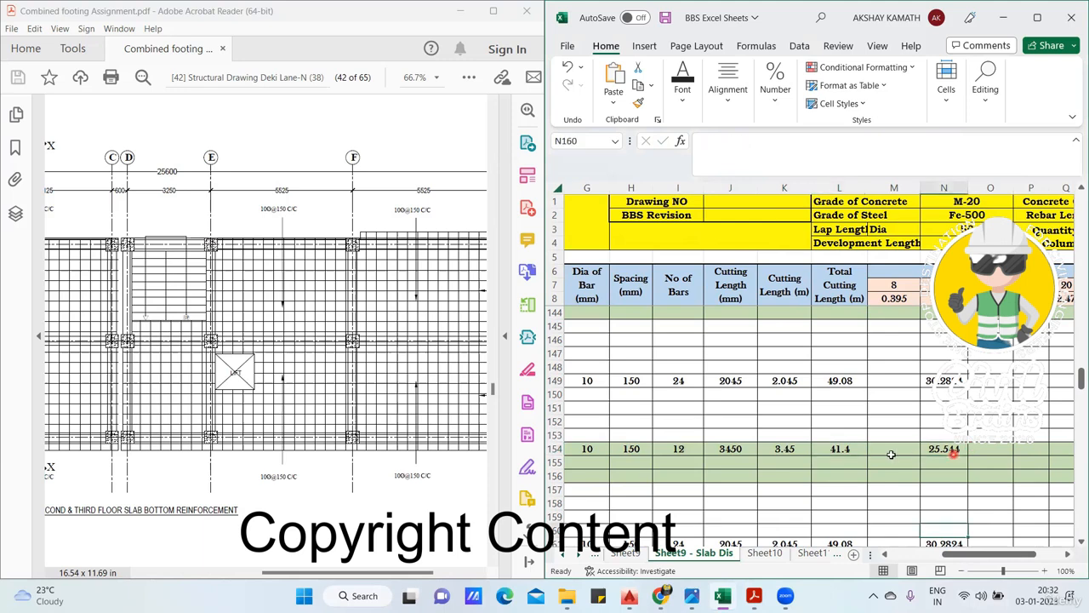
key("F2")
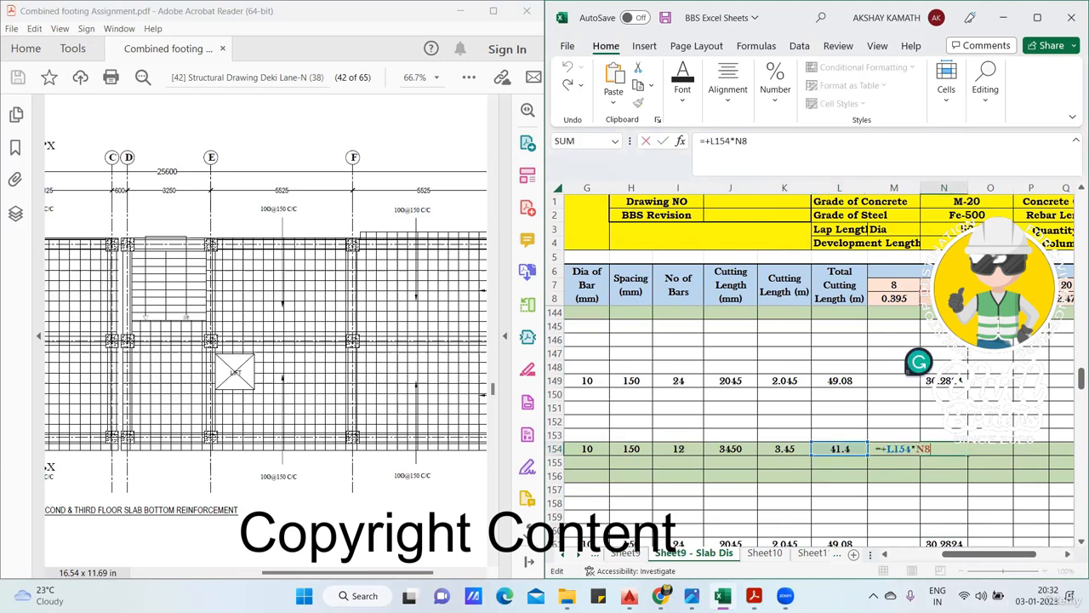
key("ctrl+Return")
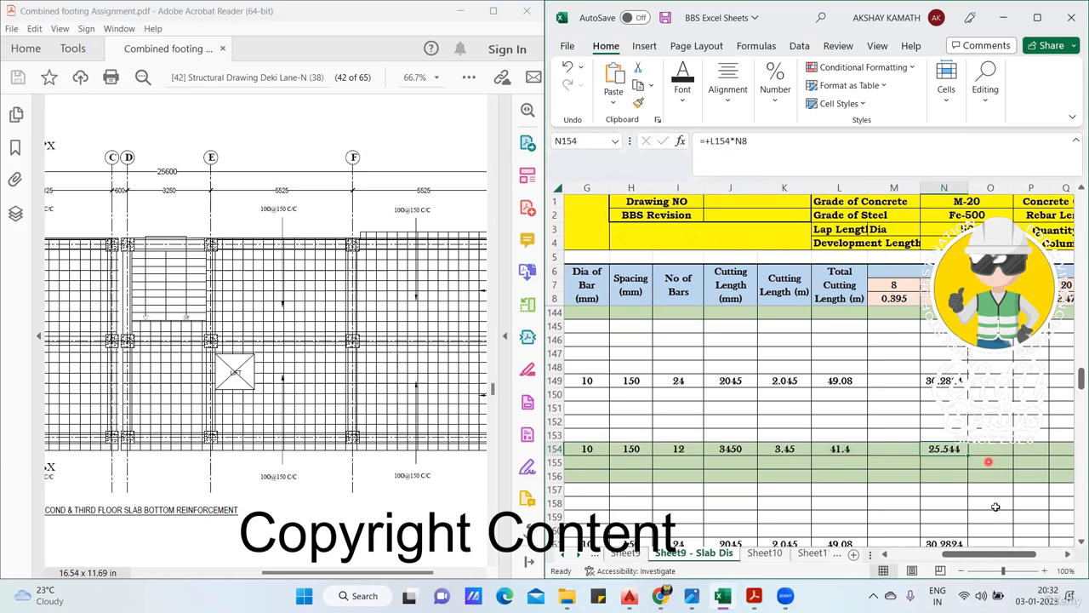
- Highlight strips in pink beside grid E and grid G between grids 1 and 2 on the slab drawing
left_click_drag(1017, 554, 980, 558)
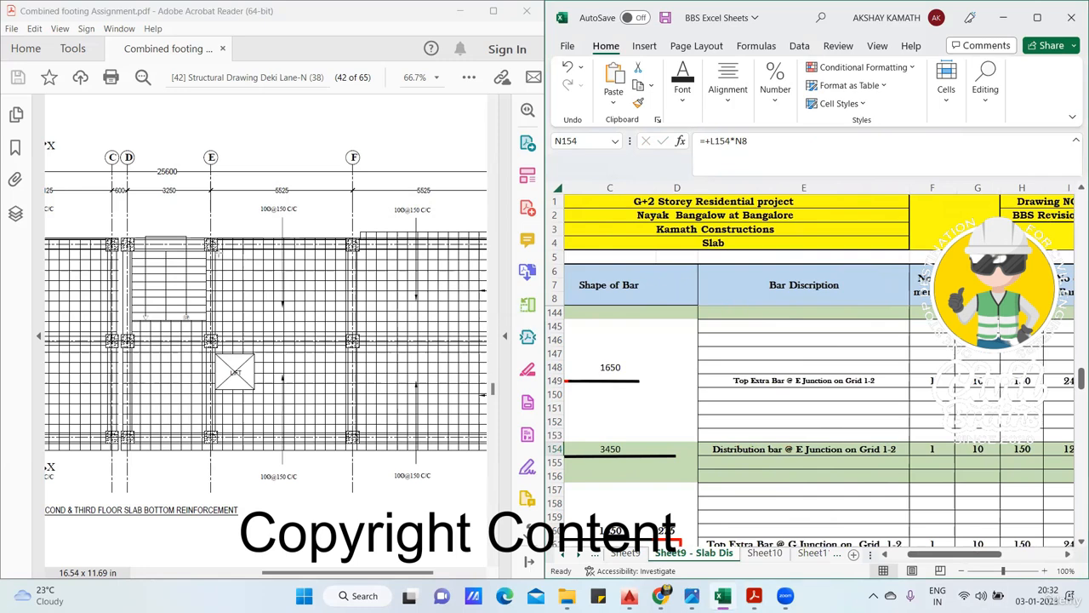
left_click(234, 254)
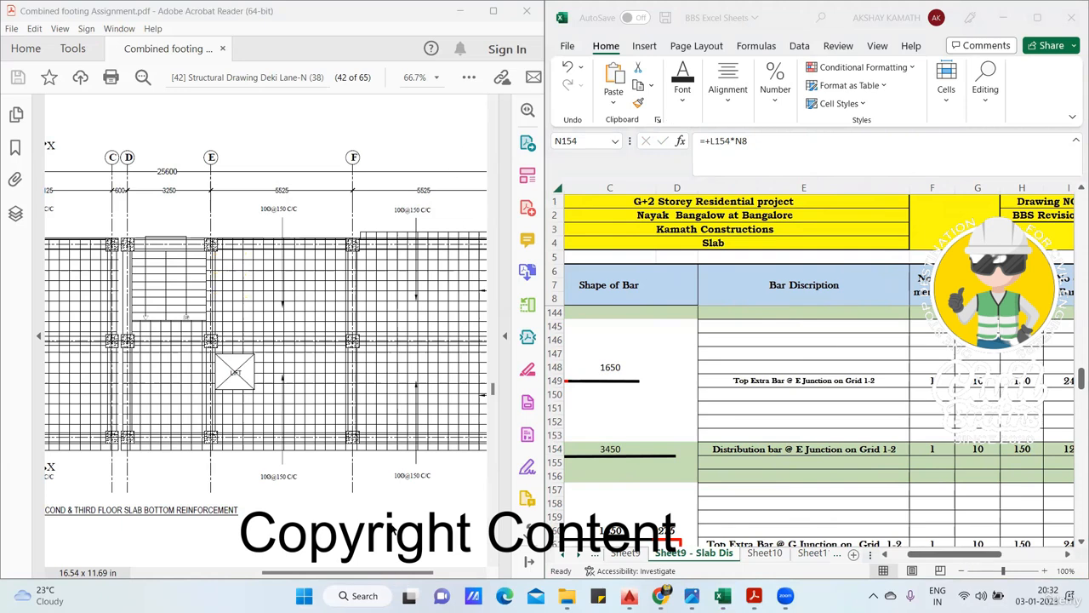
scroll(413, 136, "right", 2)
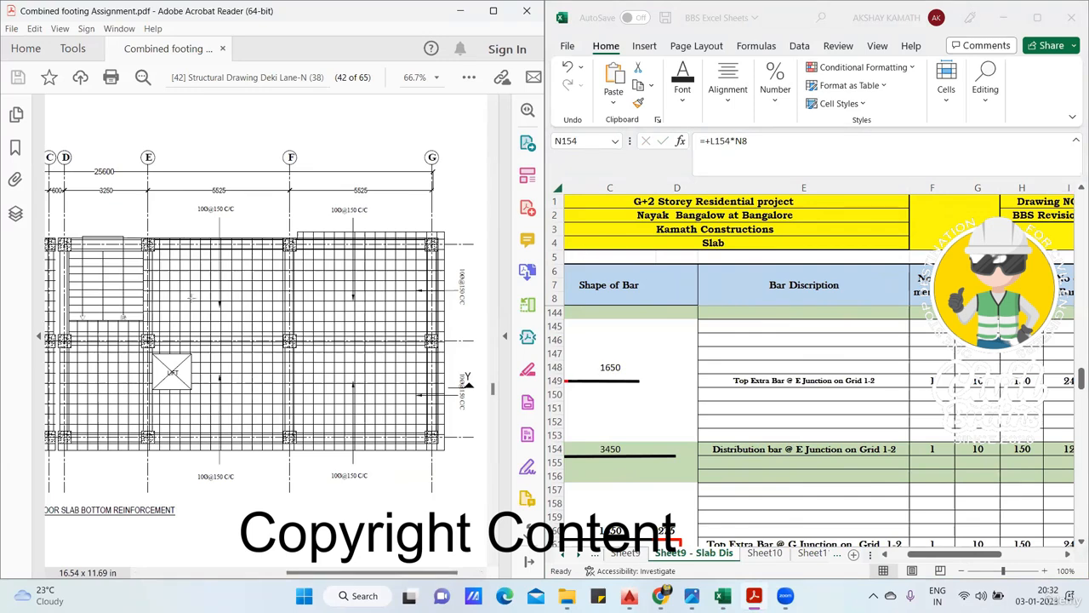
left_click_drag(150, 249, 169, 336)
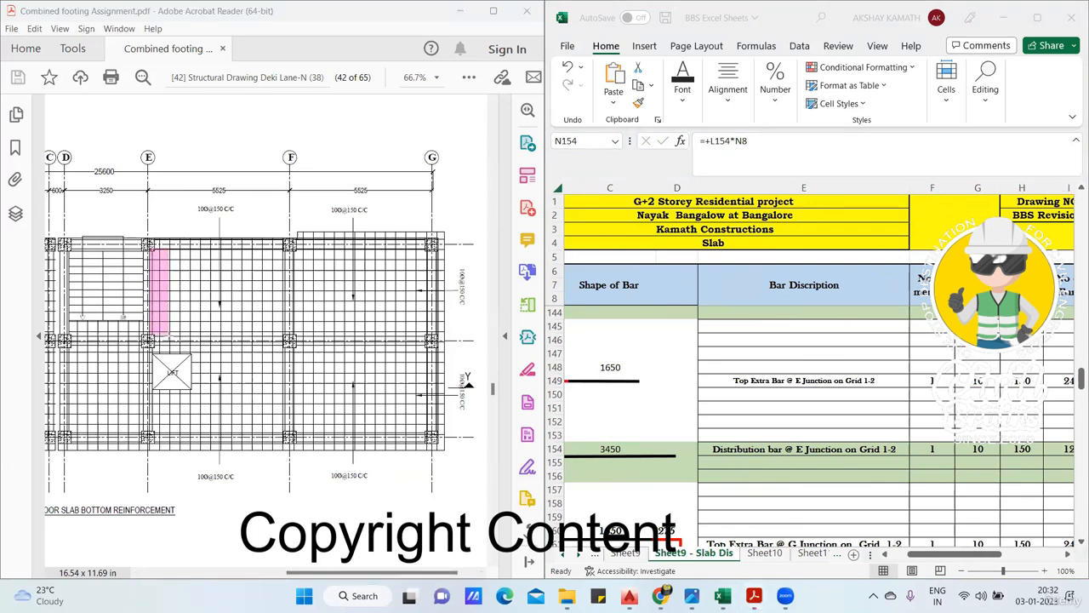
mouse_move(427, 337)
left_mouse_down()
mouse_move(419, 249)
mouse_move(409, 248)
left_mouse_up()
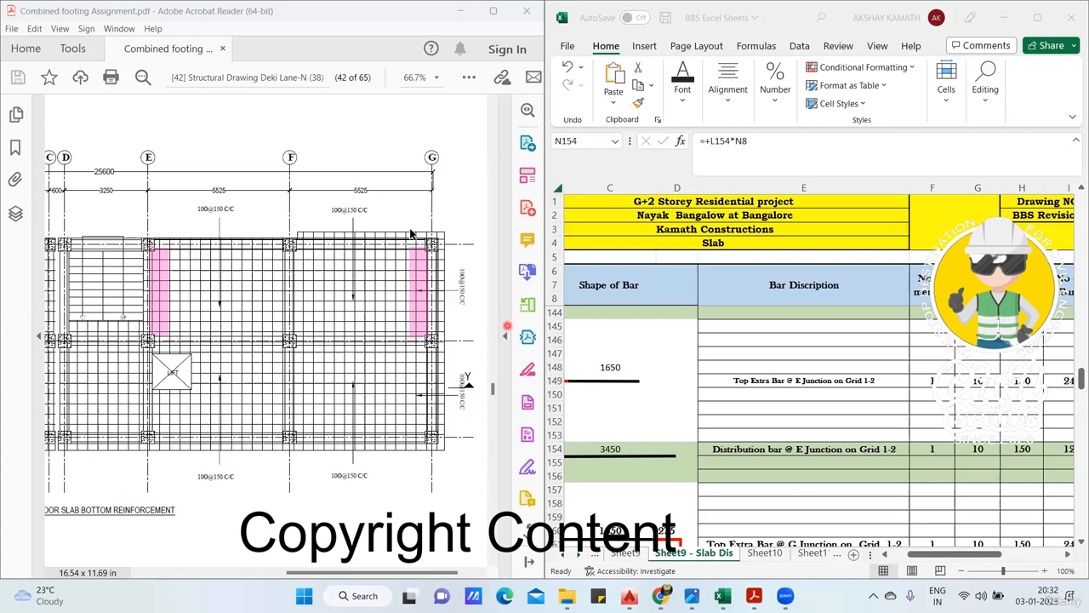
- Locate the G junction entries on grid 1-2 and sketch pink top extra bars at grid G, crossed by three black distribution bars
left_click_drag(964, 559, 942, 559)
scroll(903, 436, "down", 2)
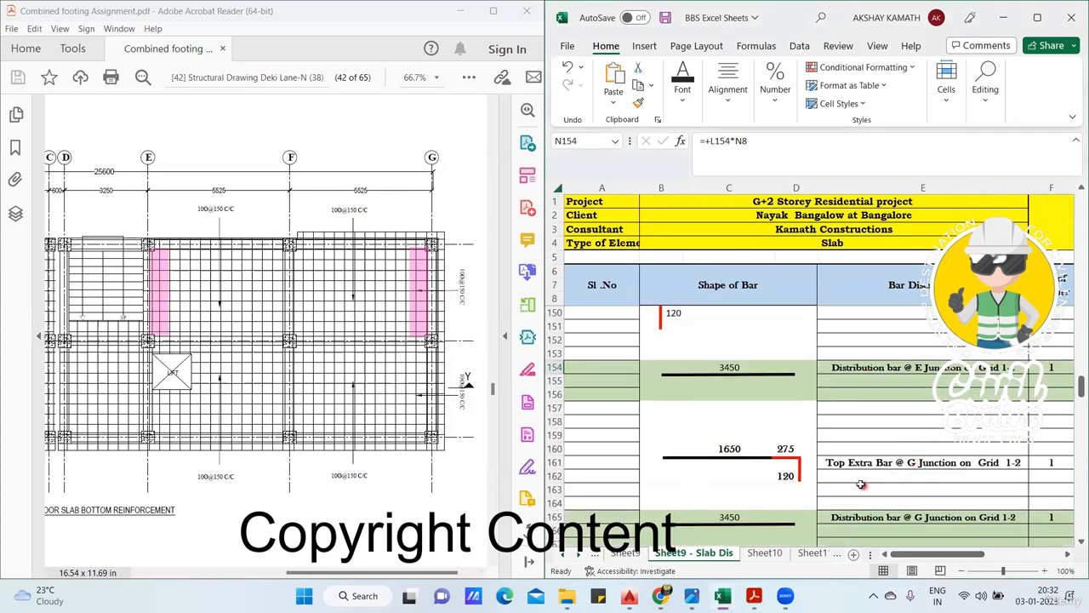
scroll(863, 460, "down", 1)
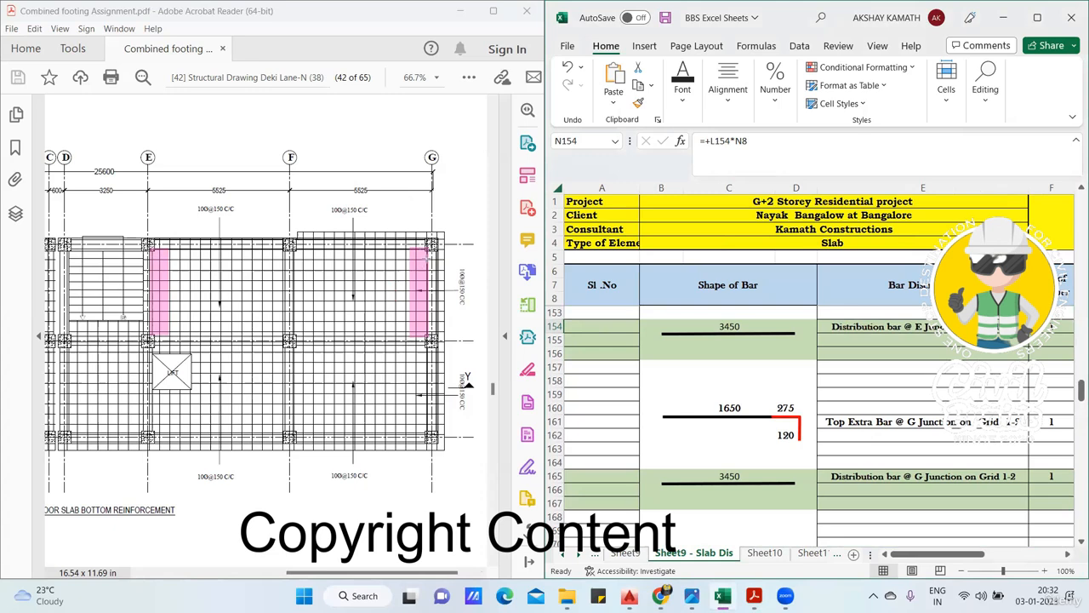
mouse_move(388, 256)
left_mouse_down()
mouse_move(423, 257)
mouse_move(384, 283)
mouse_move(428, 292)
mouse_move(381, 322)
left_mouse_up()
left_click_drag(393, 337, 430, 328)
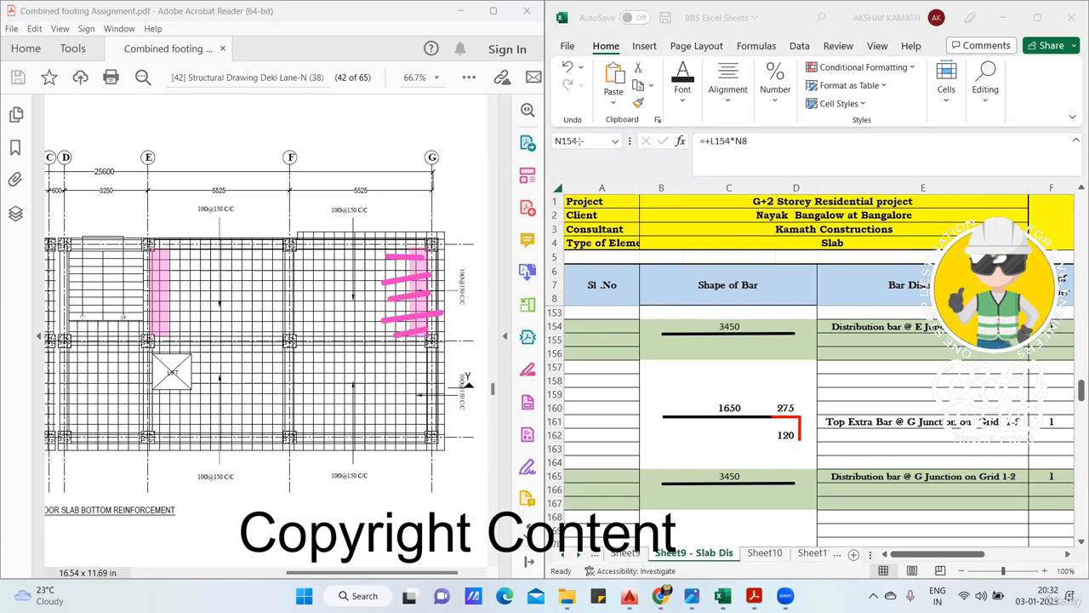
left_click_drag(421, 247, 420, 337)
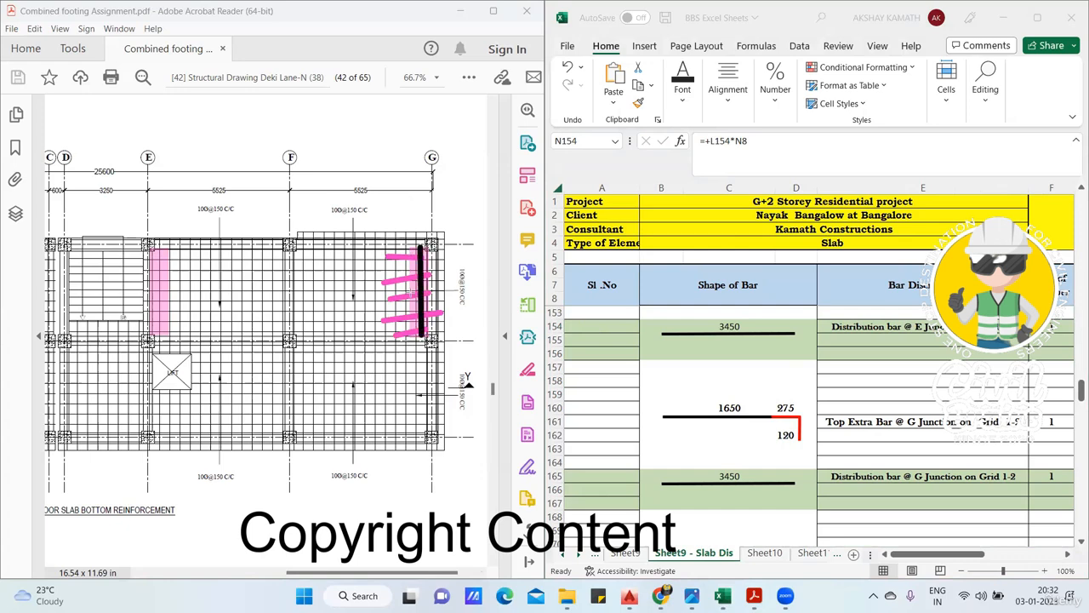
left_click_drag(409, 249, 406, 337)
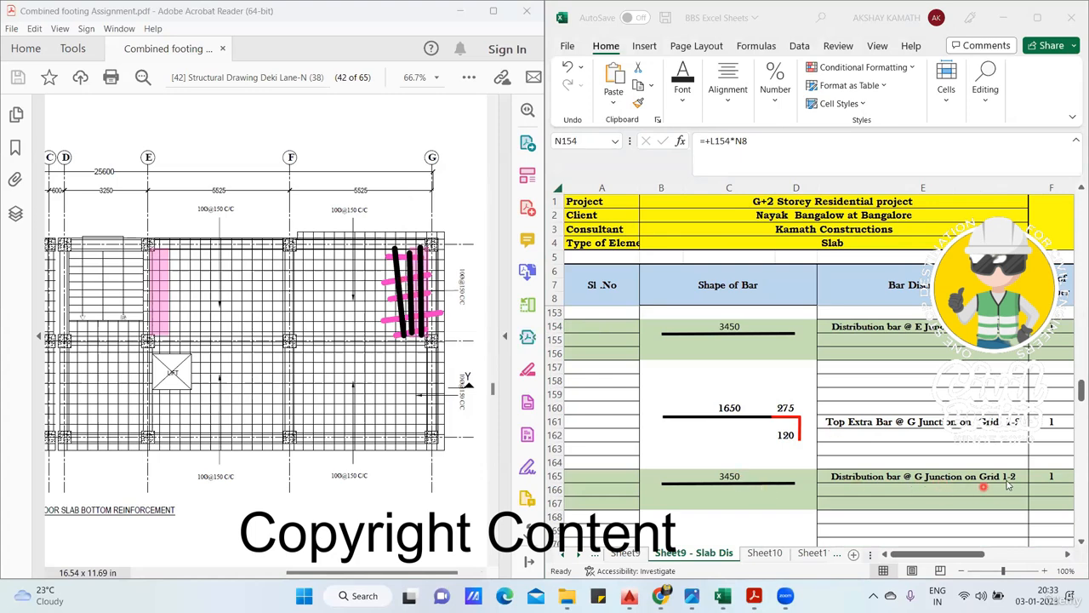
- Compare the G and E junction distribution bar entries and trace the count formula in I165 to the top extra bar length in C160
left_click(745, 473)
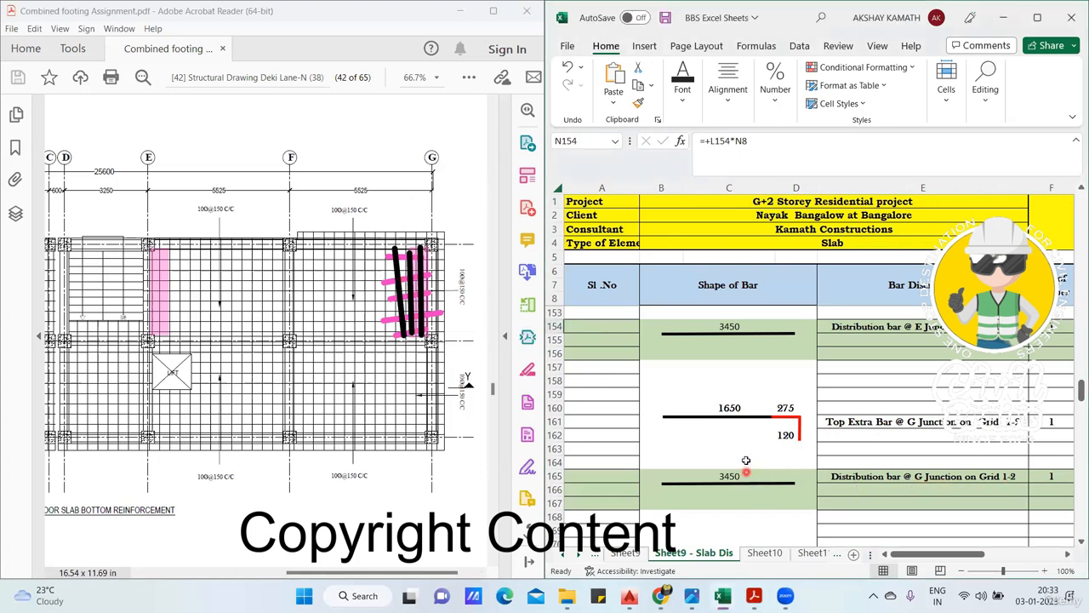
left_click(732, 333)
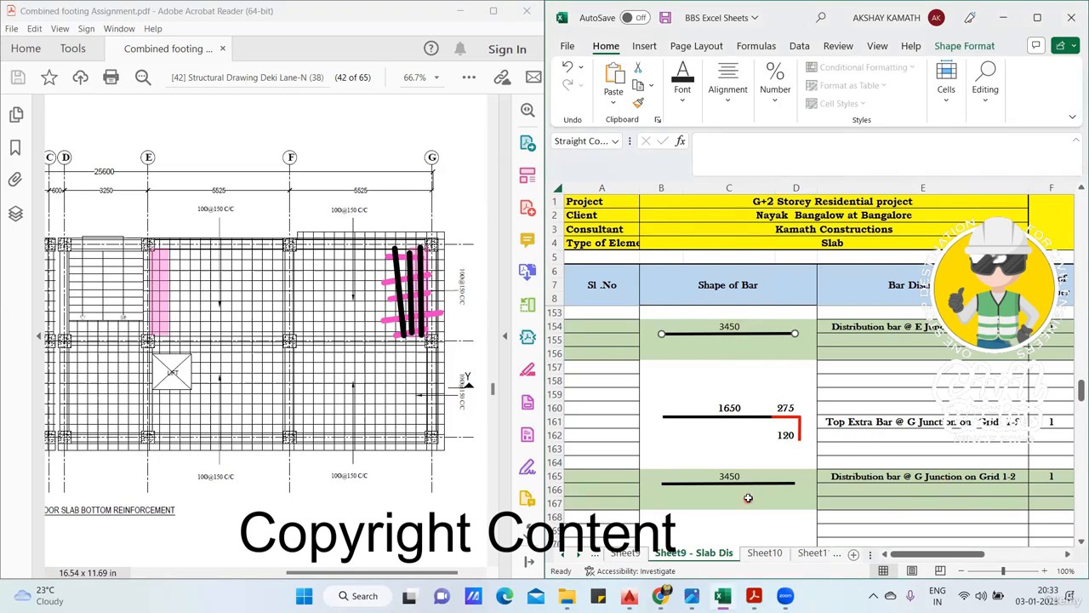
left_click_drag(955, 556, 978, 557)
left_click(987, 477)
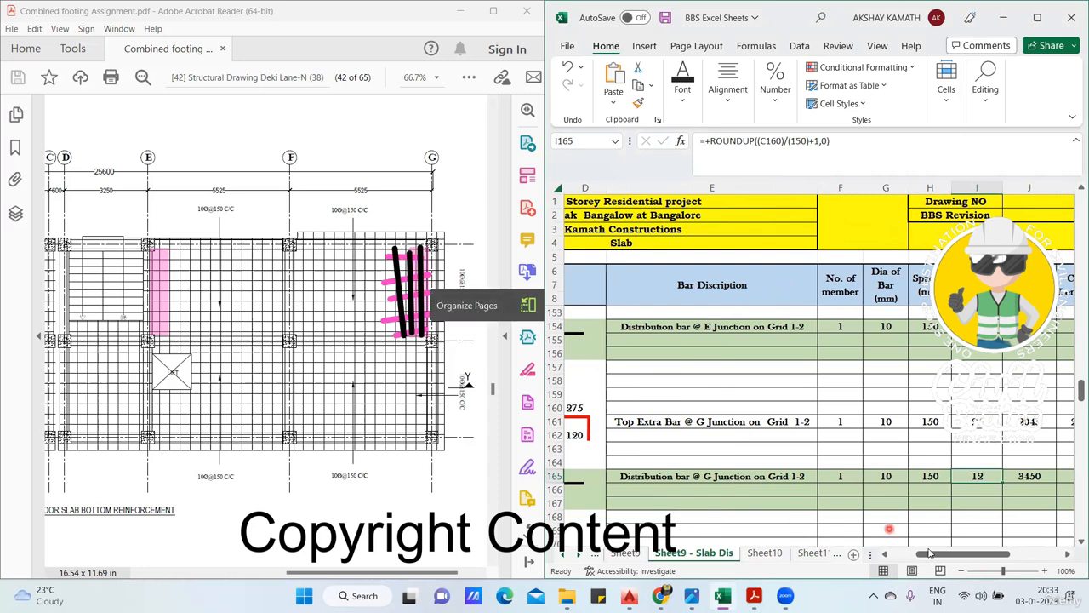
left_click_drag(926, 558, 896, 558)
scroll(734, 361, "up", 3)
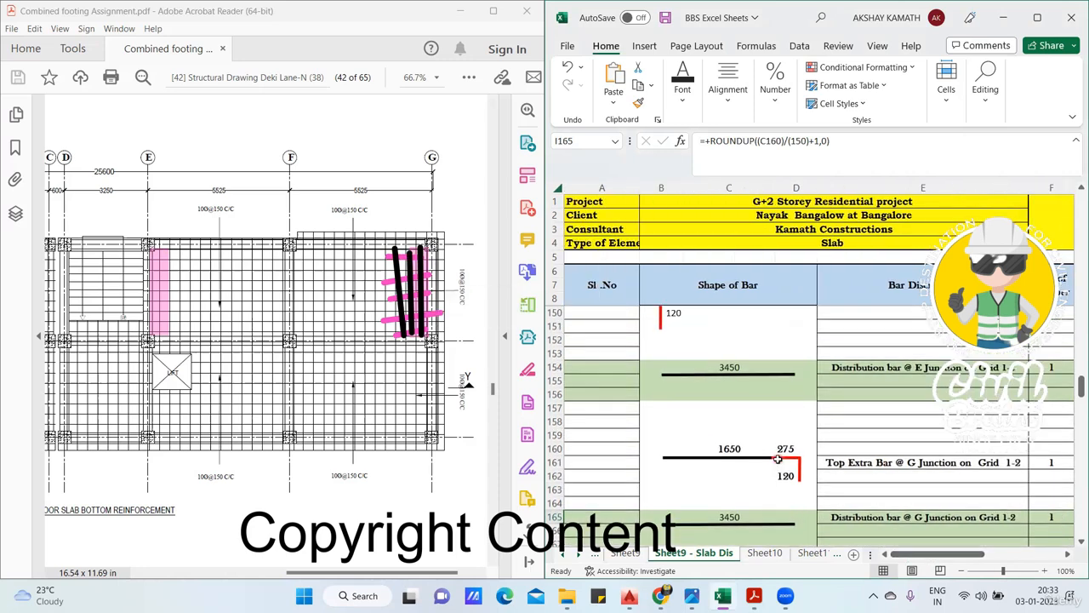
left_click(734, 364)
scroll(734, 367, "down", 3)
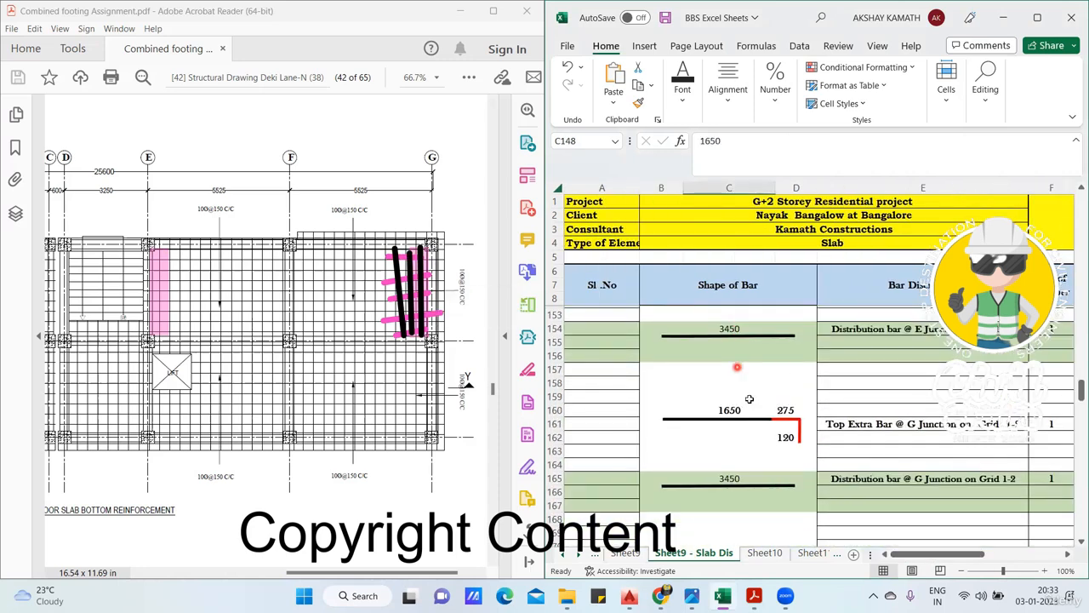
left_click(730, 407)
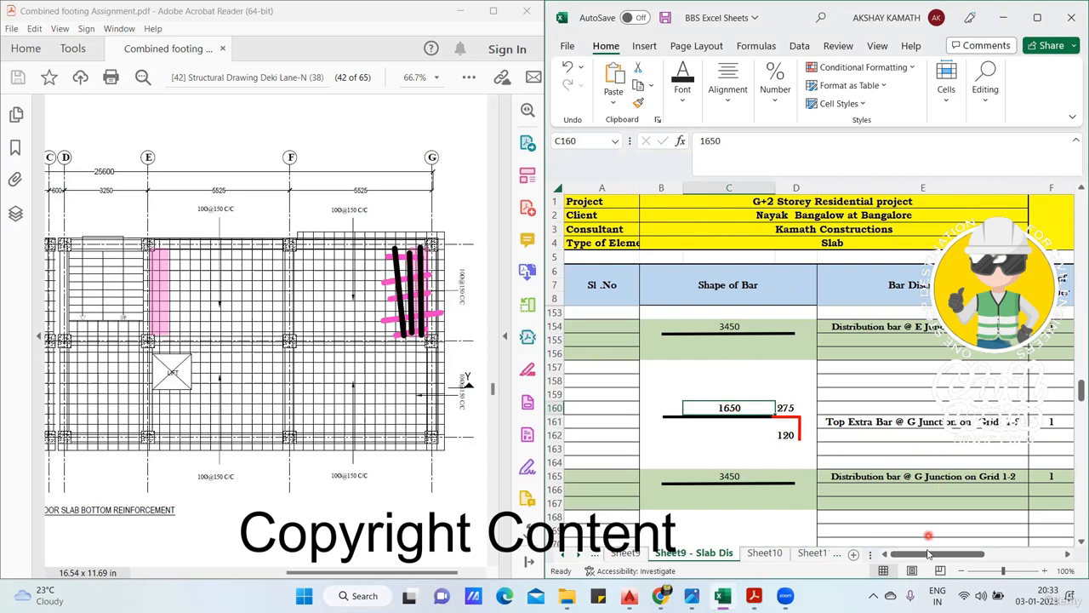
- Review the cutting lengths and weight of the G junction distribution bar in row 165 against the E junction entry
left_click_drag(926, 554, 981, 554)
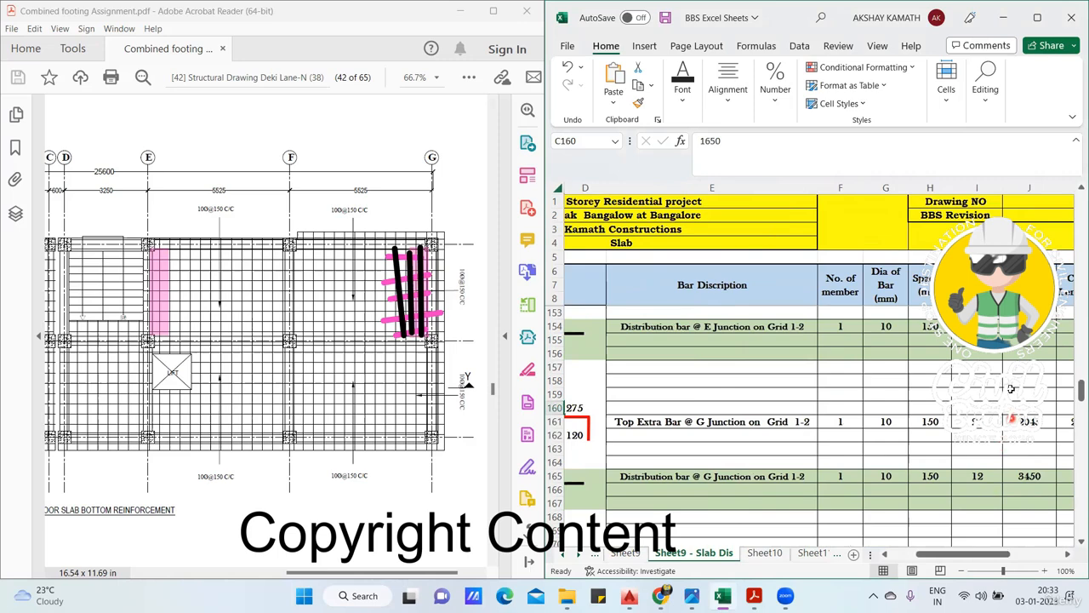
left_click_drag(993, 554, 1013, 535)
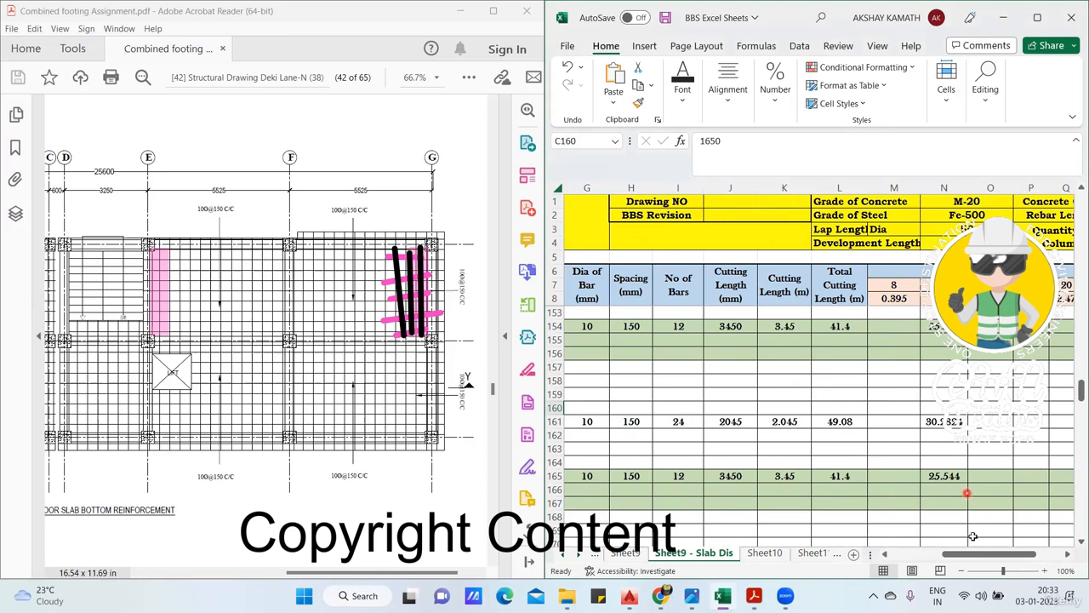
left_click_drag(974, 554, 951, 558)
scroll(873, 459, "left", 2)
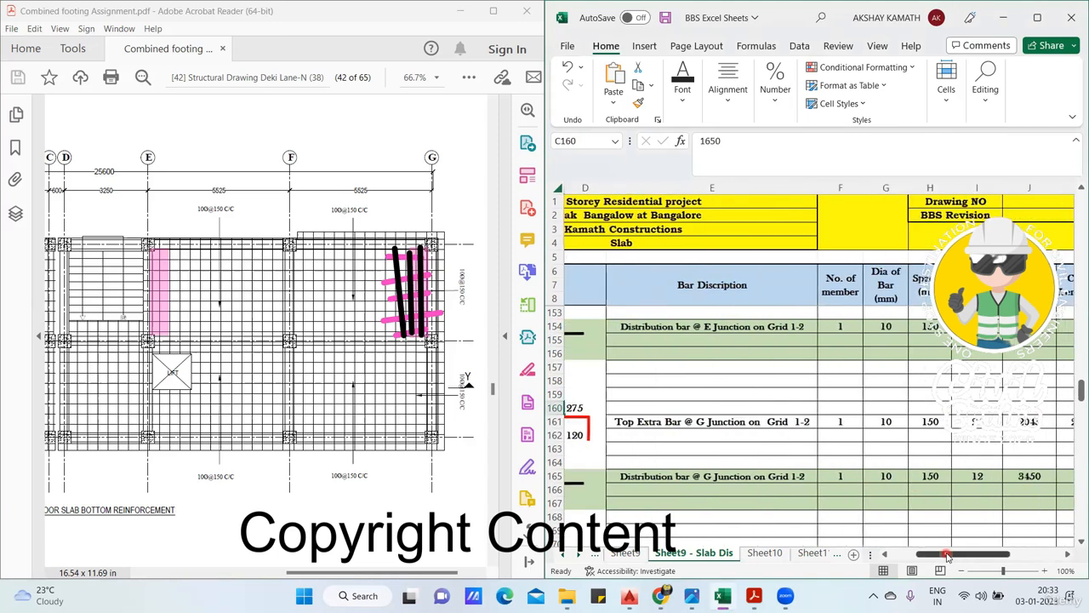
scroll(937, 456, "up", 3)
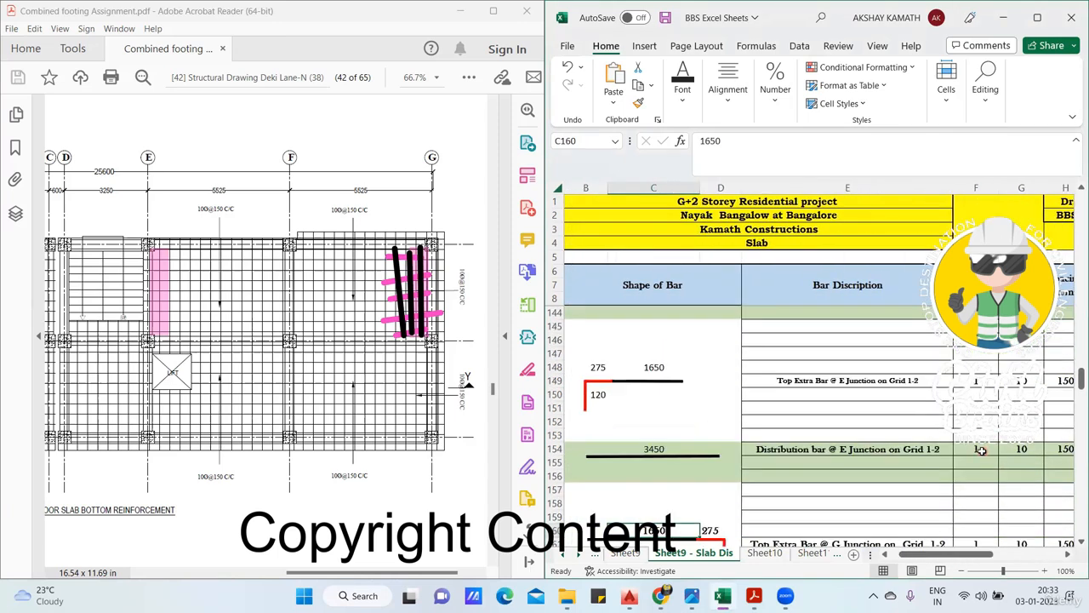
scroll(982, 451, "down", 1)
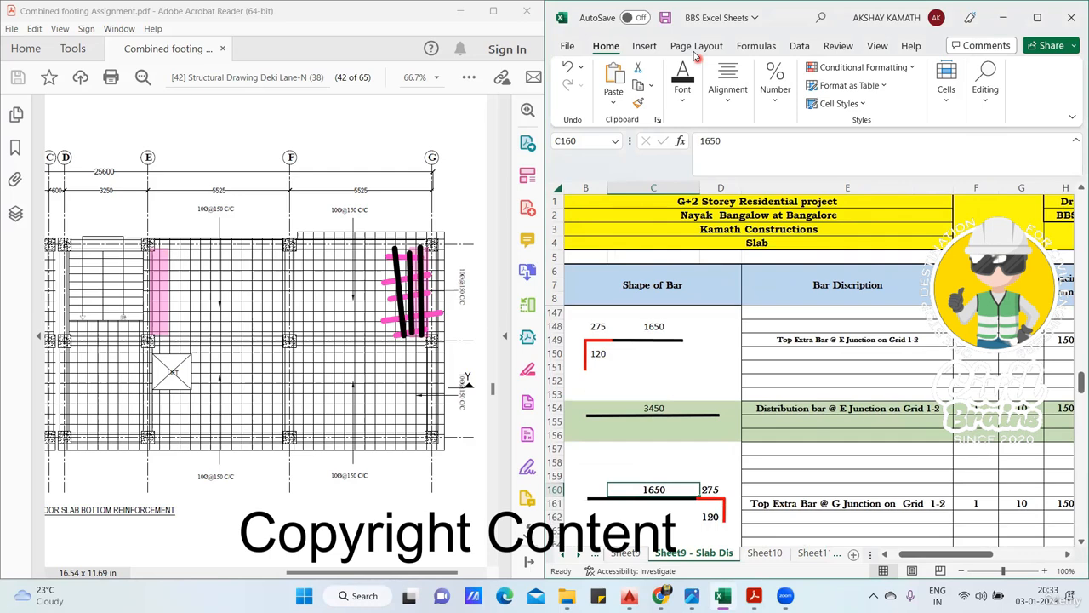
- Locate the top extra bar and distribution bar entries for the G junction on grid 2-3 in the schedule
scroll(839, 438, "down", 1)
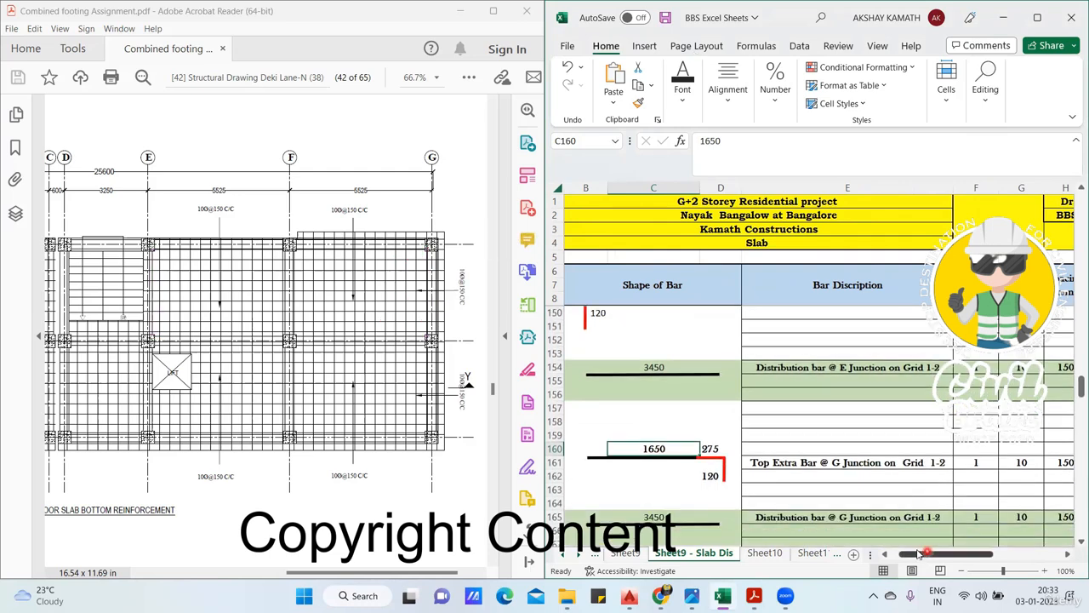
scroll(840, 438, "left", 2)
left_click(875, 420)
scroll(878, 417, "down", 2)
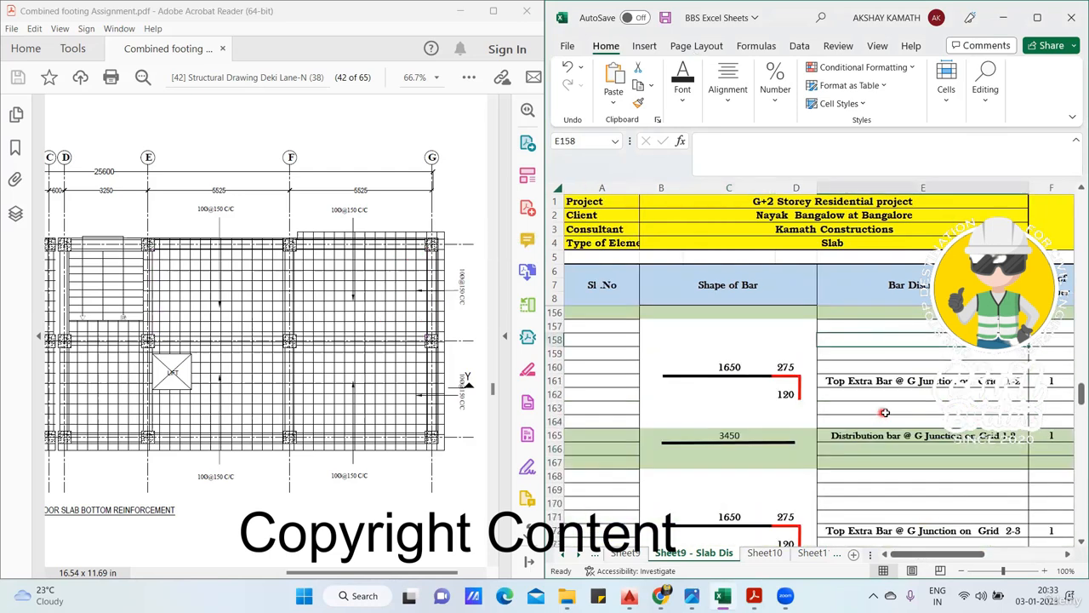
scroll(885, 414, "down", 1)
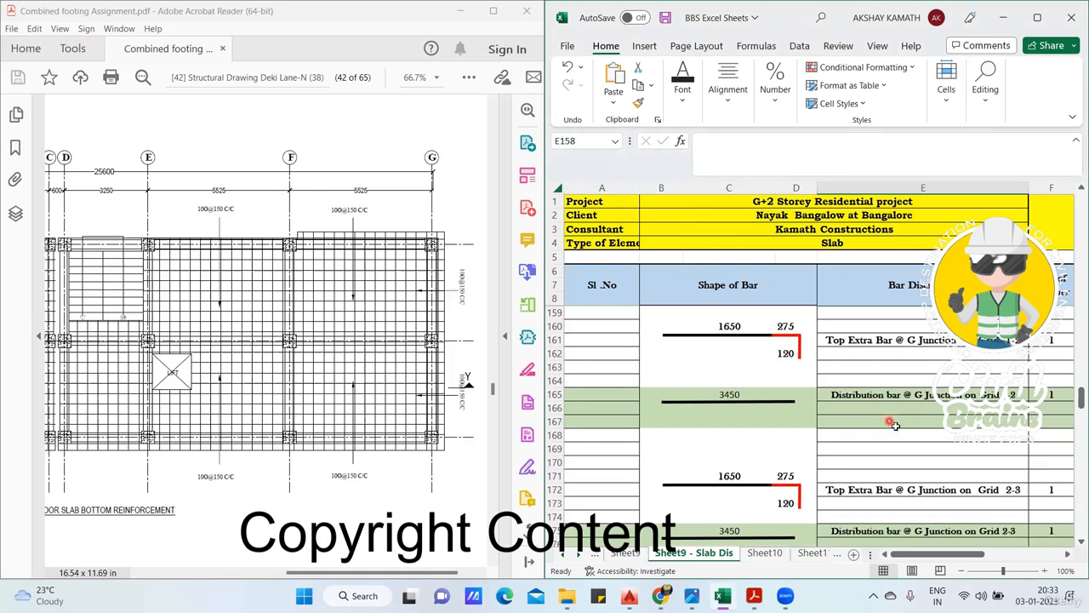
scroll(842, 459, "right", 2)
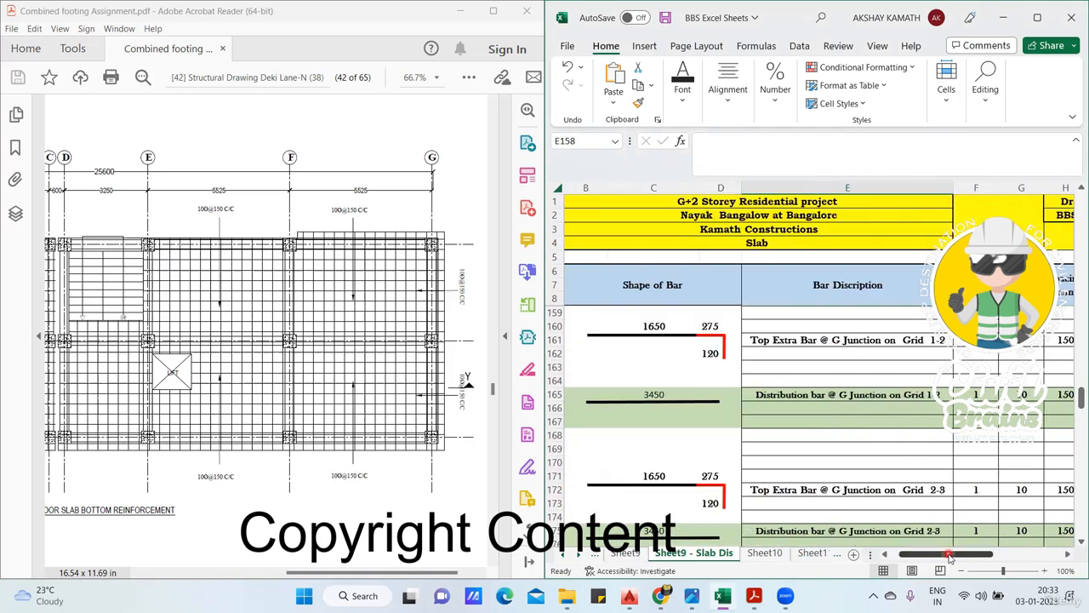
scroll(789, 430, "down", 4)
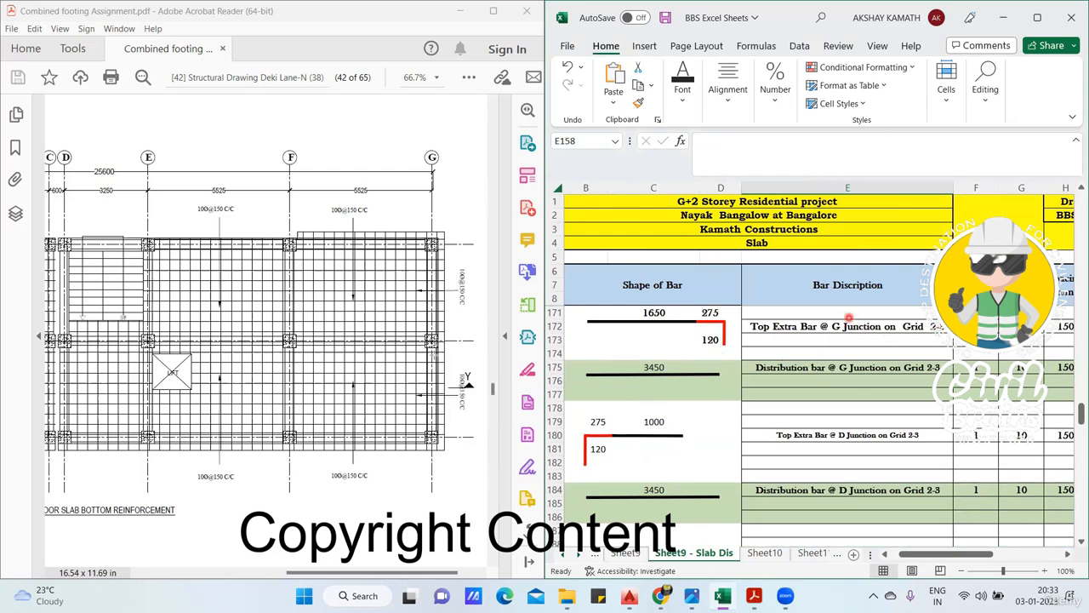
- Mark grids G, 2 and 3 and the G junction grid 2-3 distribution bar description in black, and sketch four black top extra bars
left_click_drag(436, 355, 393, 357)
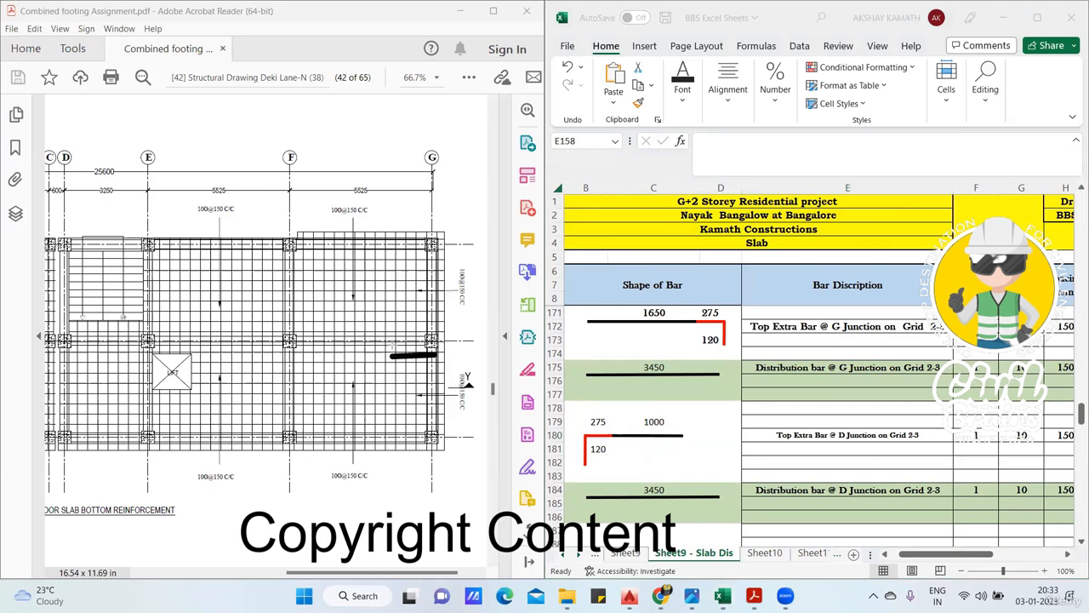
left_click_drag(416, 179, 446, 180)
left_click_drag(841, 375, 955, 378)
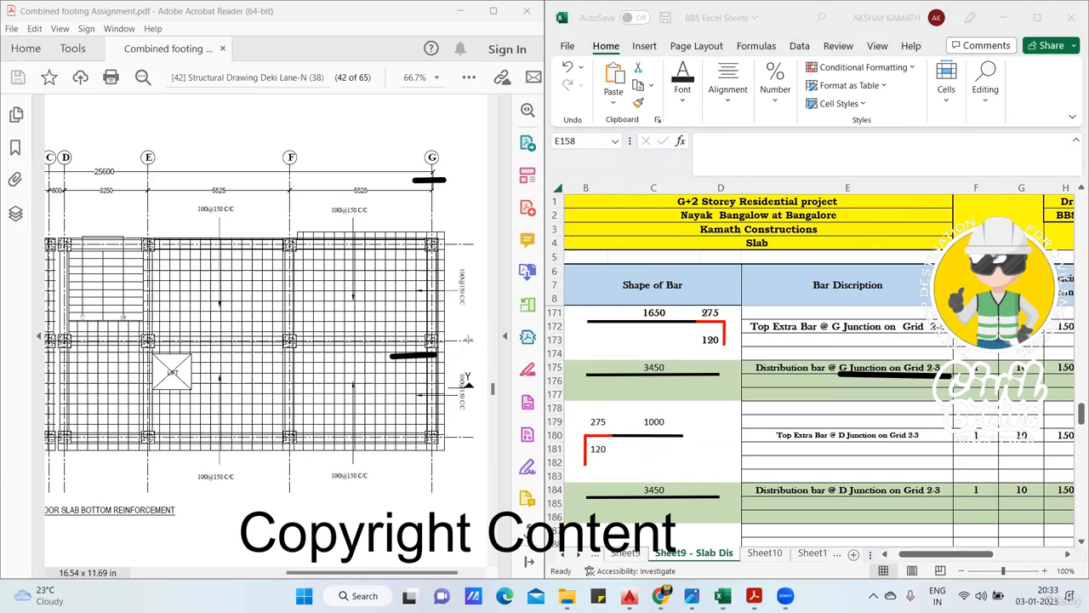
left_click_drag(469, 339, 472, 357)
left_click_drag(476, 432, 474, 448)
mouse_move(393, 378)
left_mouse_down()
mouse_move(434, 381)
mouse_move(435, 422)
left_mouse_up()
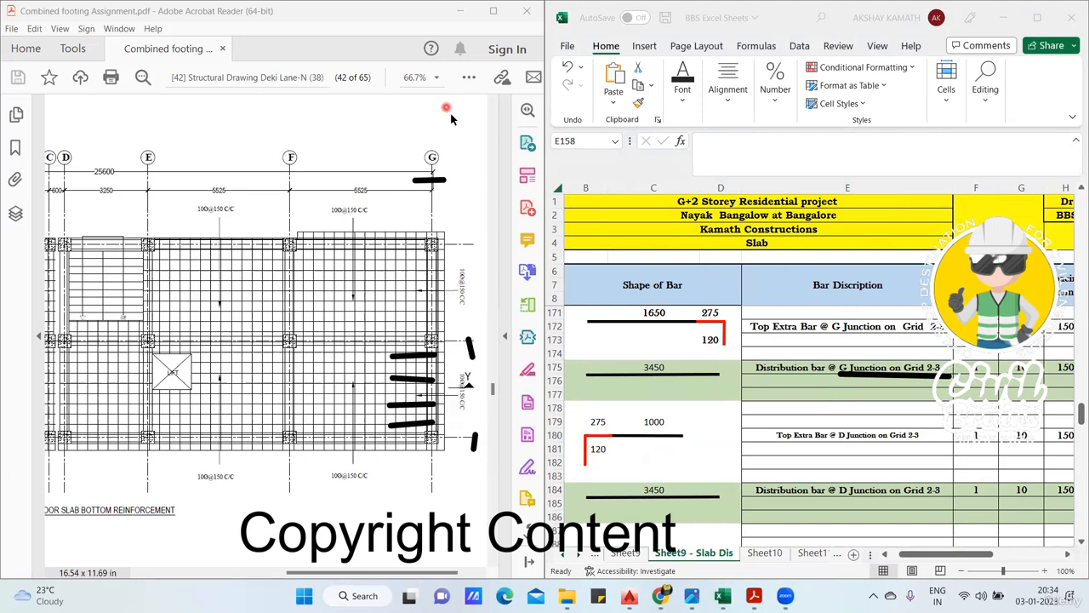
- Sketch three green distribution bars across the black top extra bars at grid G between grids 2 and 3
left_click_drag(419, 342, 419, 434)
left_click_drag(407, 346, 405, 439)
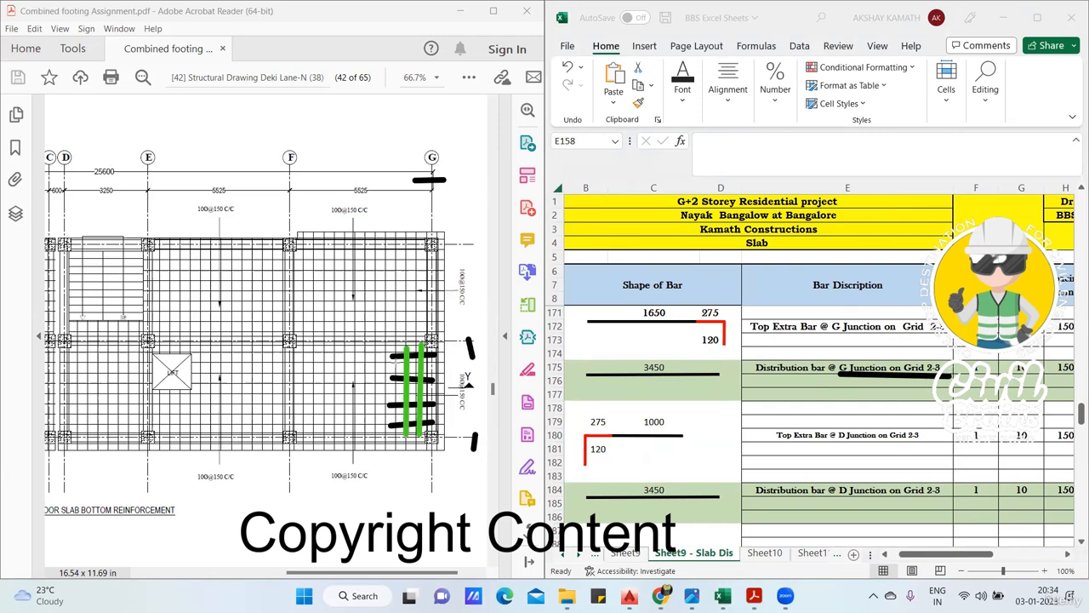
left_click_drag(396, 342, 396, 438)
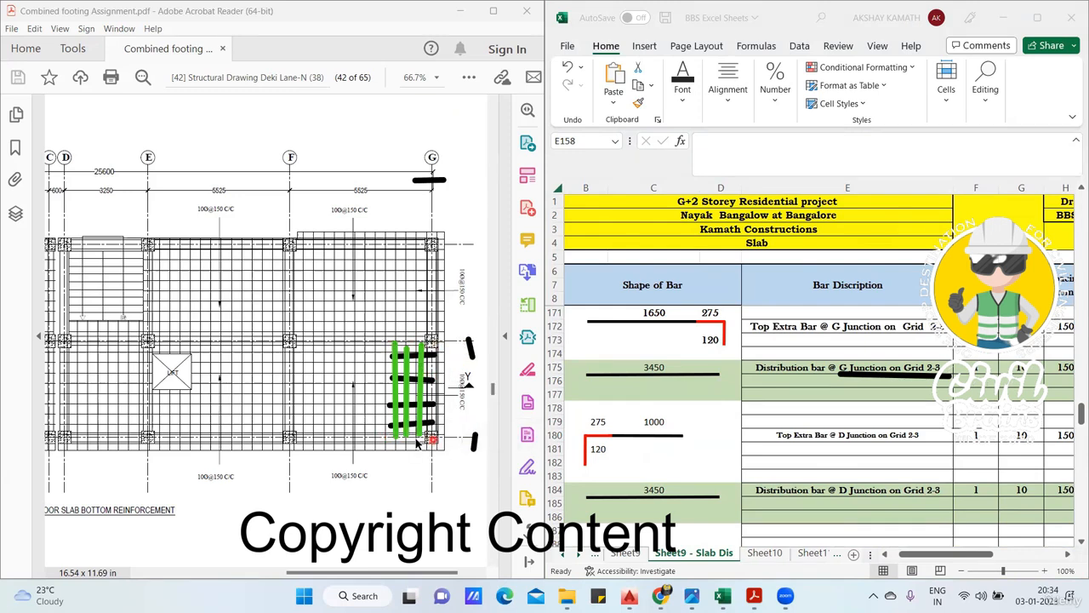
- Inspect the D junction distribution bar's length formula in C184, clear the drawn marks, and check row 184's diameter, spacing and bar count
left_click(654, 489)
left_click(654, 489)
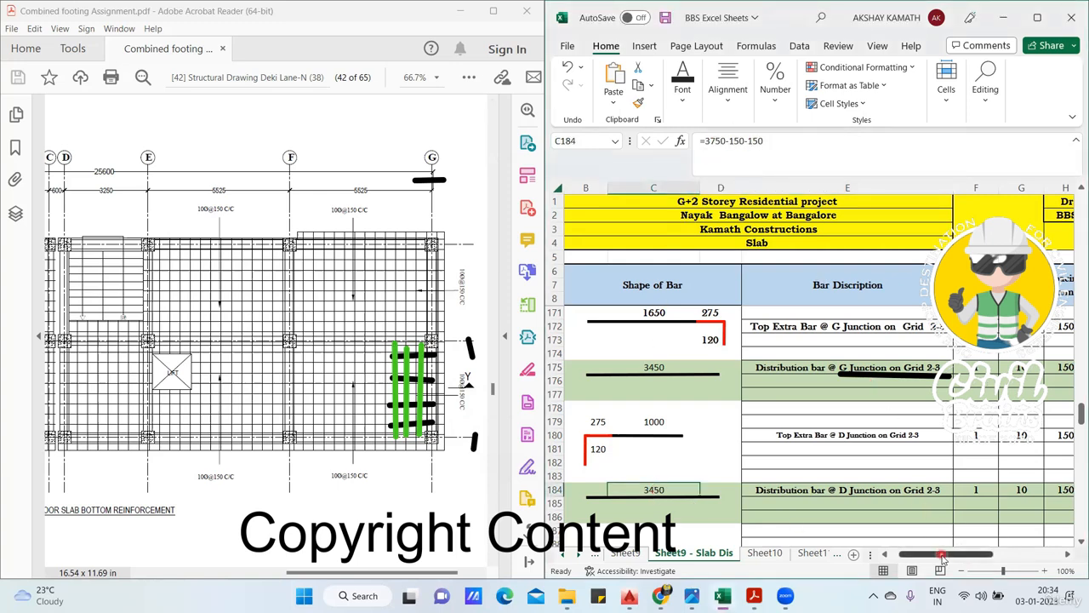
left_click_drag(944, 554, 996, 554)
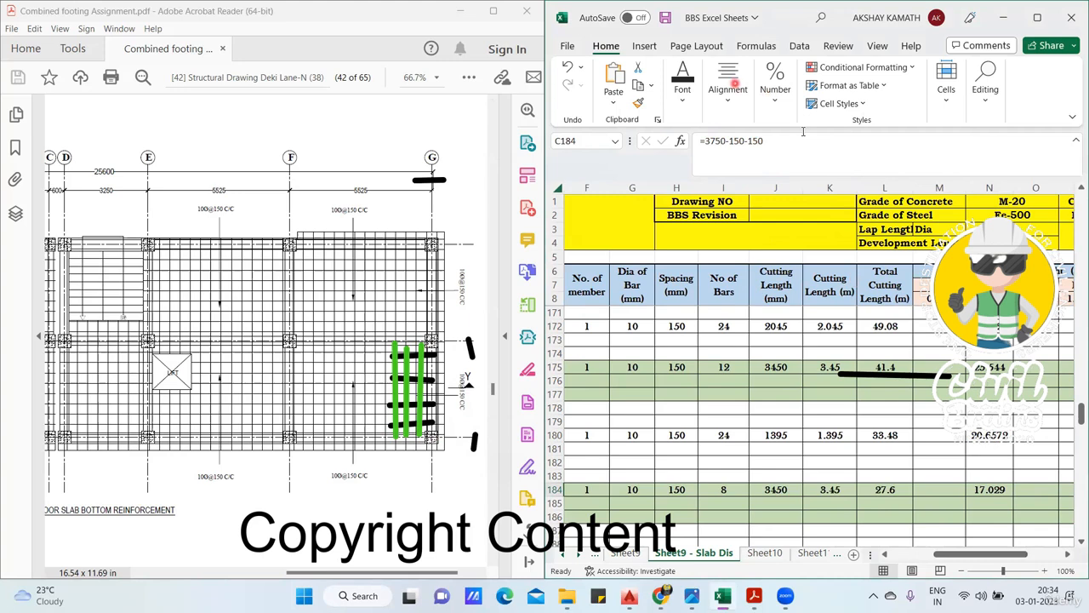
left_click(735, 84)
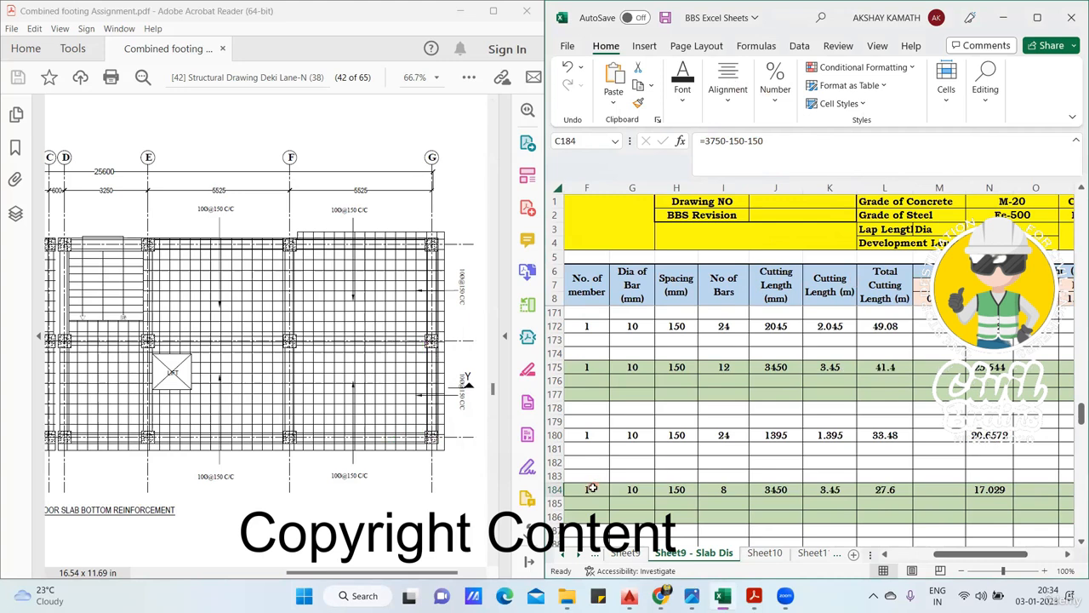
left_click(649, 486)
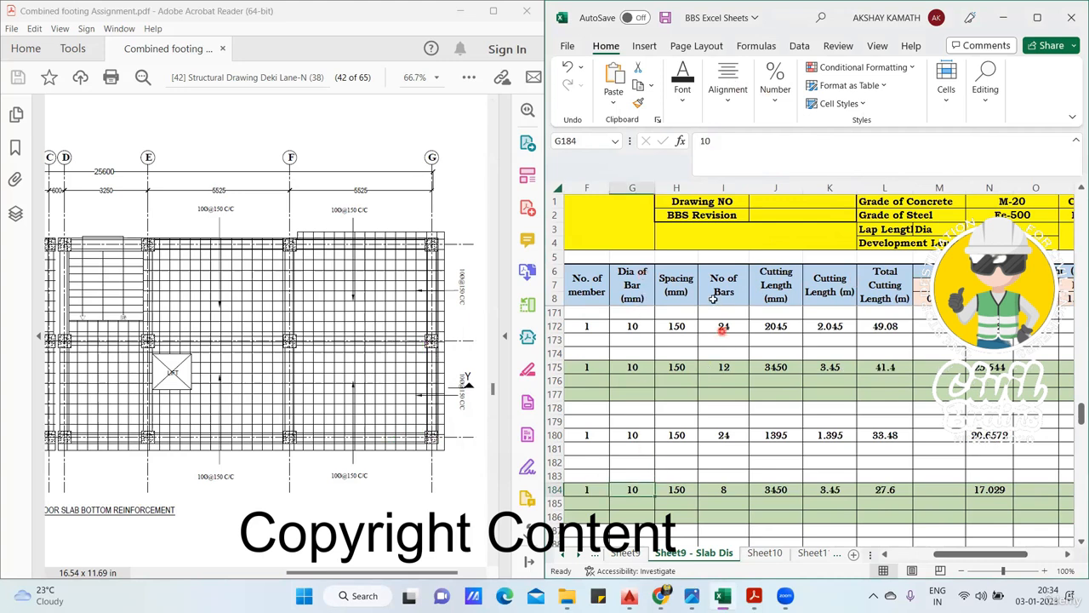
left_click(680, 496)
left_click(724, 490)
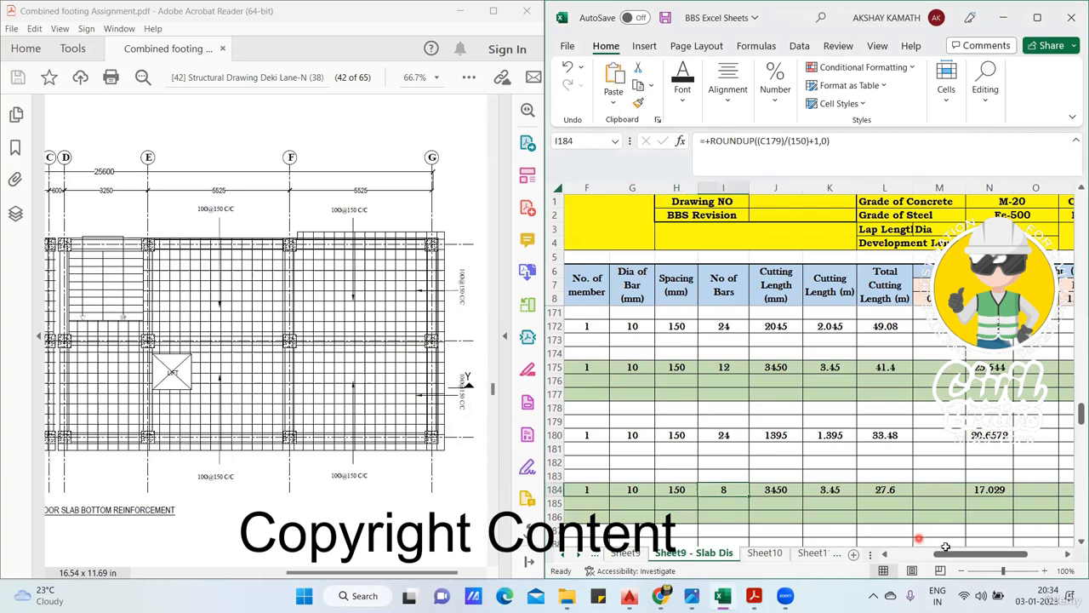
- Trace the bar count formula in I184 back to the D junction top extra bar length in C179
mouse_move(946, 549)
left_mouse_down()
mouse_move(924, 553)
mouse_move(937, 553)
left_mouse_up()
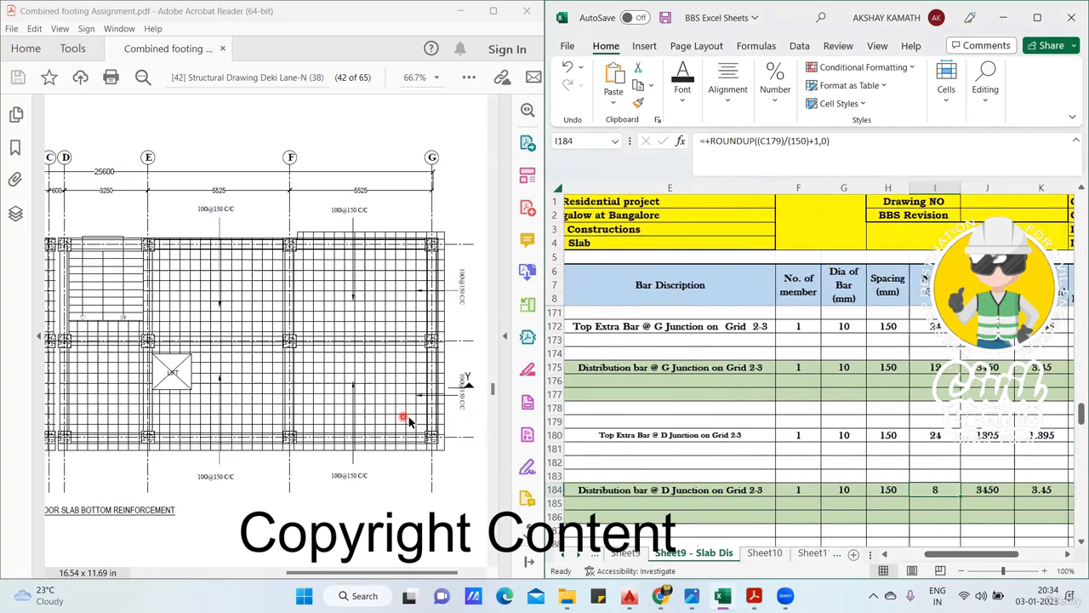
left_click_drag(974, 554, 898, 553)
left_click(729, 421)
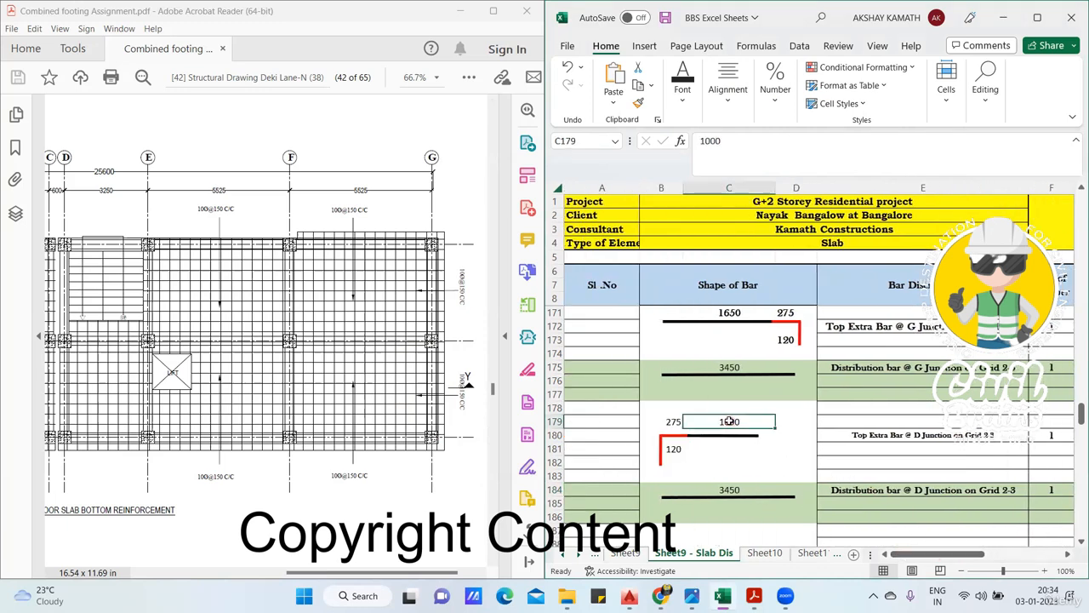
left_click(744, 423)
left_click(834, 148)
type("1000")
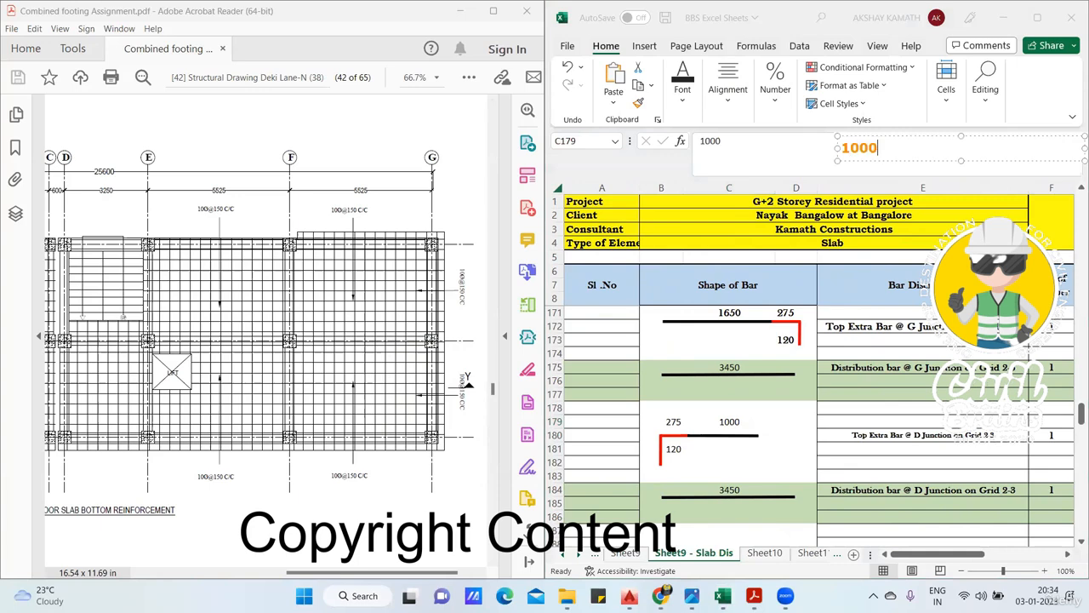
type(" /1")
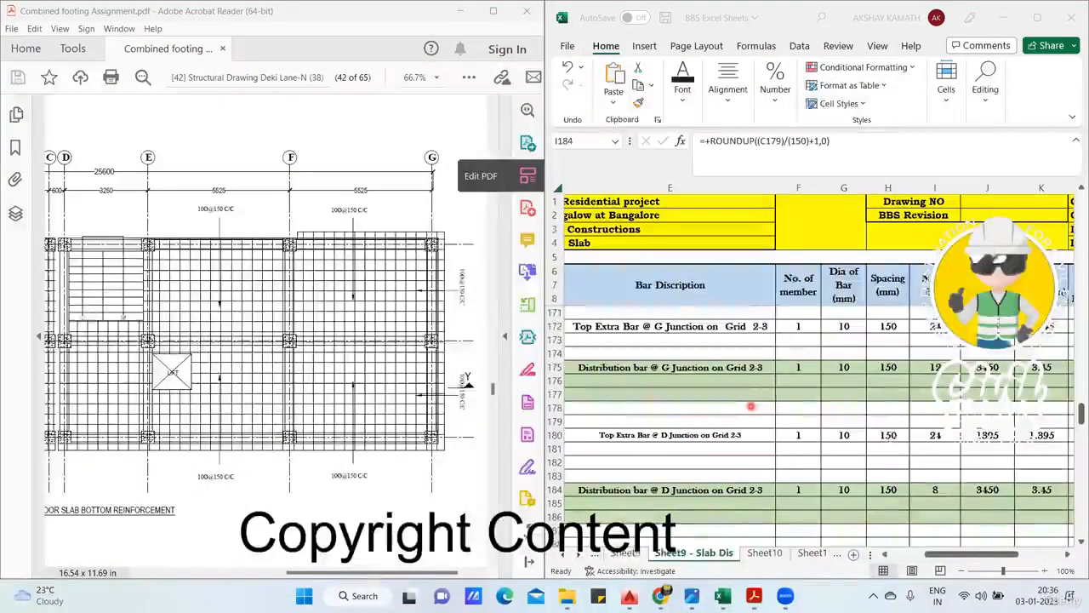
- Recheck I184 against C179 and write the bar count calculation "1000 /150 =6.77" and "7 +1 = 8" as an orange note
left_click(937, 492)
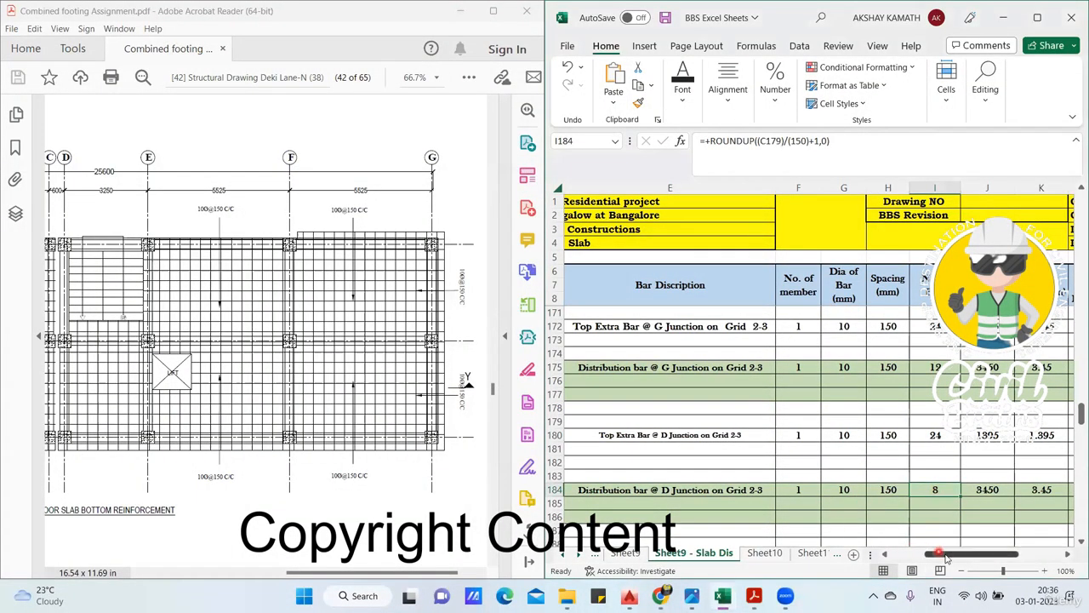
left_click_drag(948, 555, 932, 557)
left_click(739, 421)
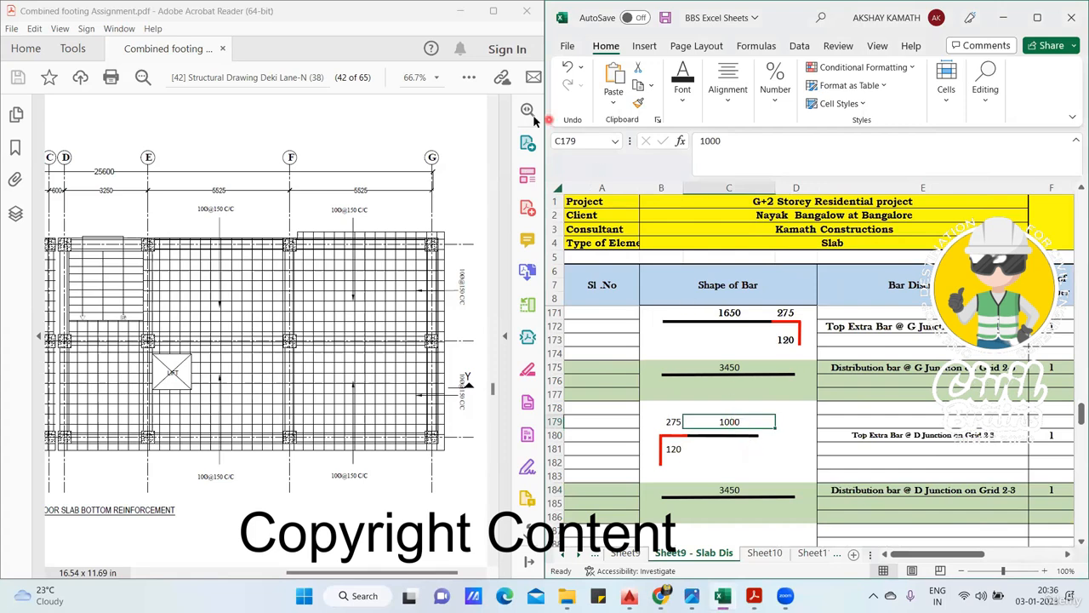
left_click(908, 155)
type("100")
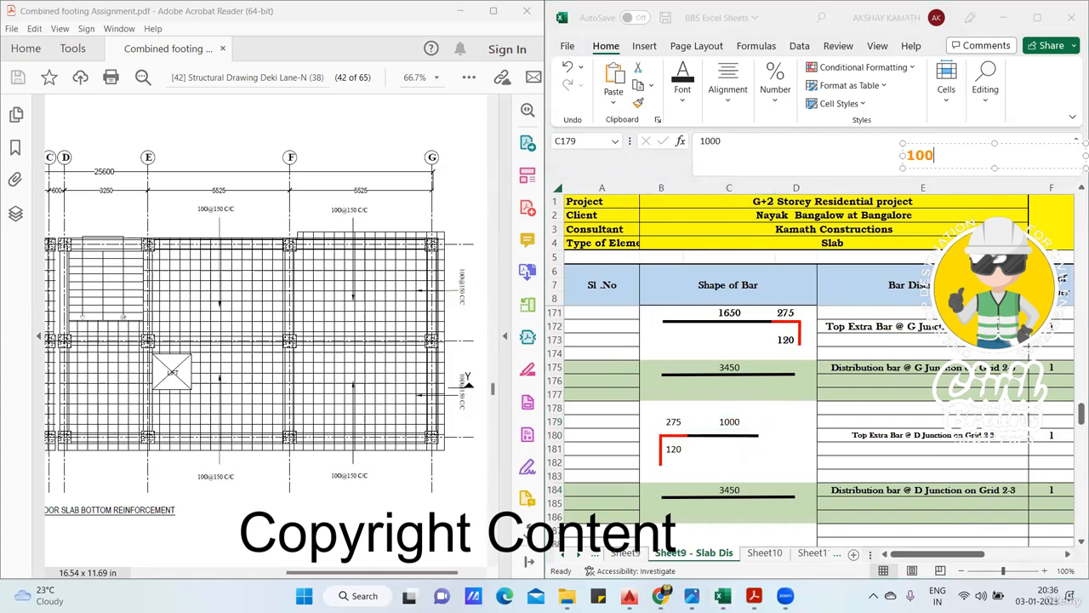
type("0 /150 =6.77")
key("Return")
type("7")
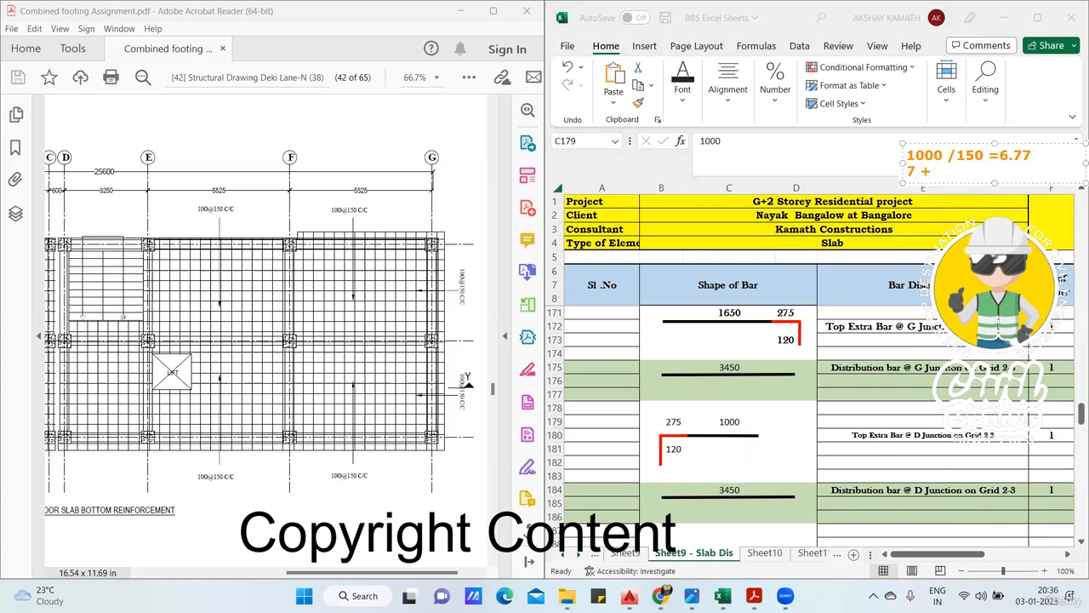
type(" +1 = 8")
left_click(613, 124)
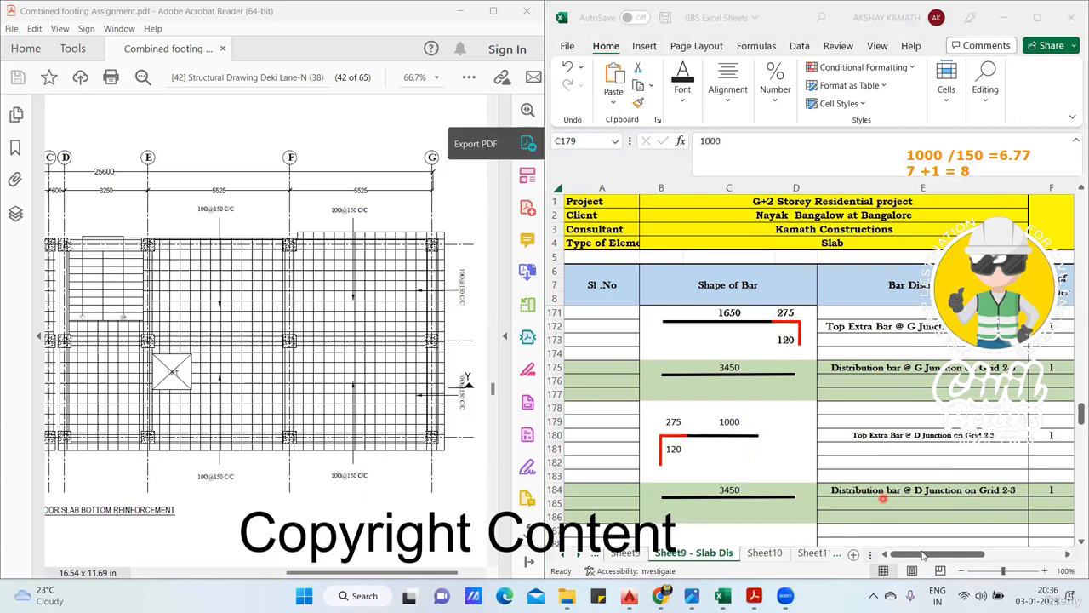
- Compare the noted calculation with the bar count formula in I184 and trace the cutting length in J184 to C184
scroll(926, 557, "right", 5)
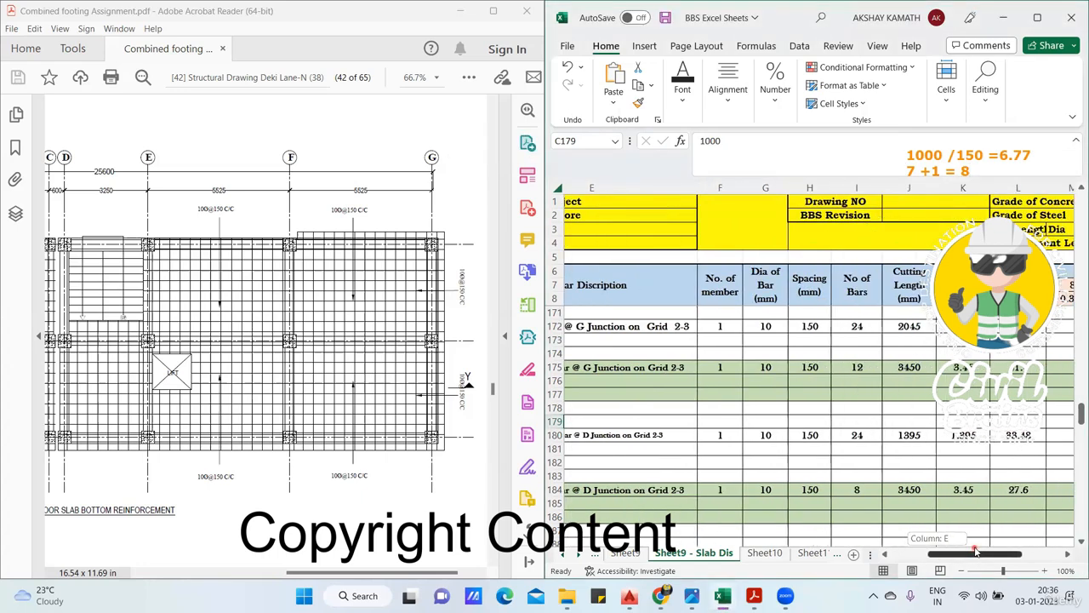
left_click(933, 491)
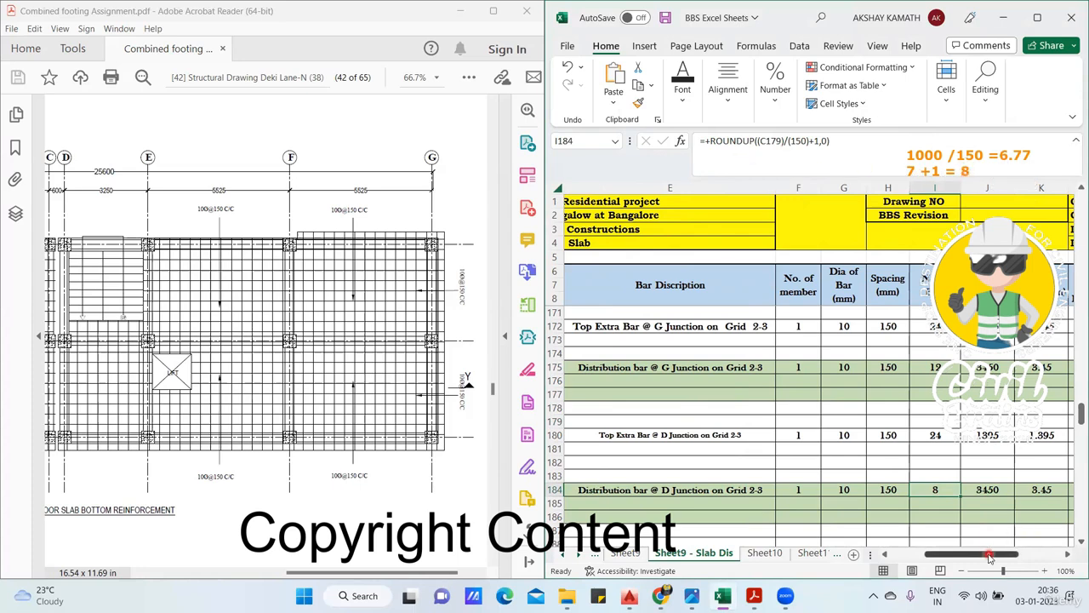
left_click_drag(990, 555, 905, 555)
left_click(718, 483)
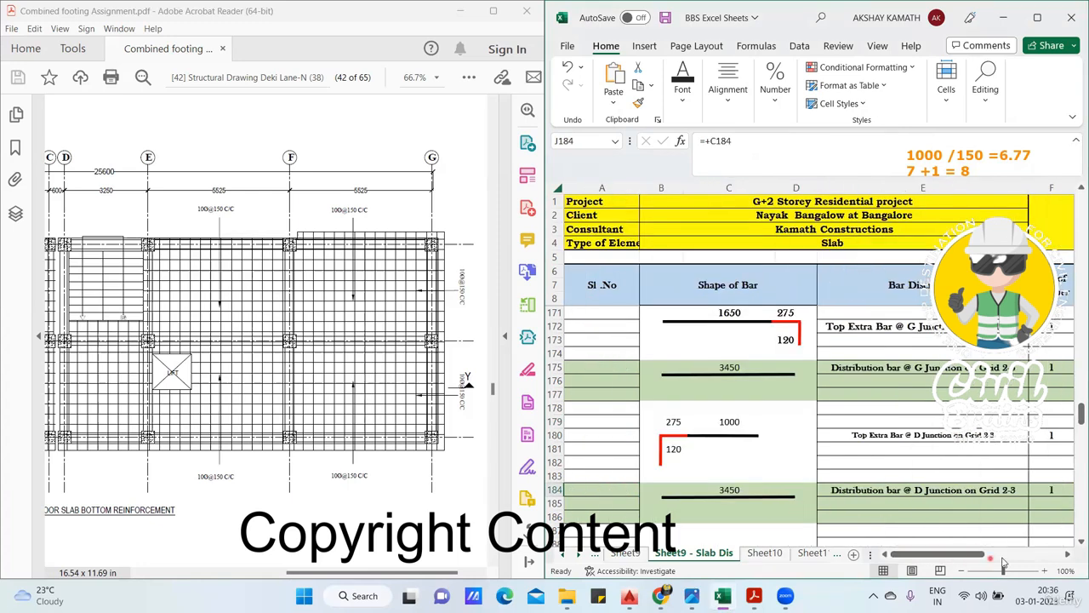
- Inspect the total cutting length formula in L184 and the weight formula in N184 for the D junction distribution bar
left_click_drag(978, 555, 1031, 554)
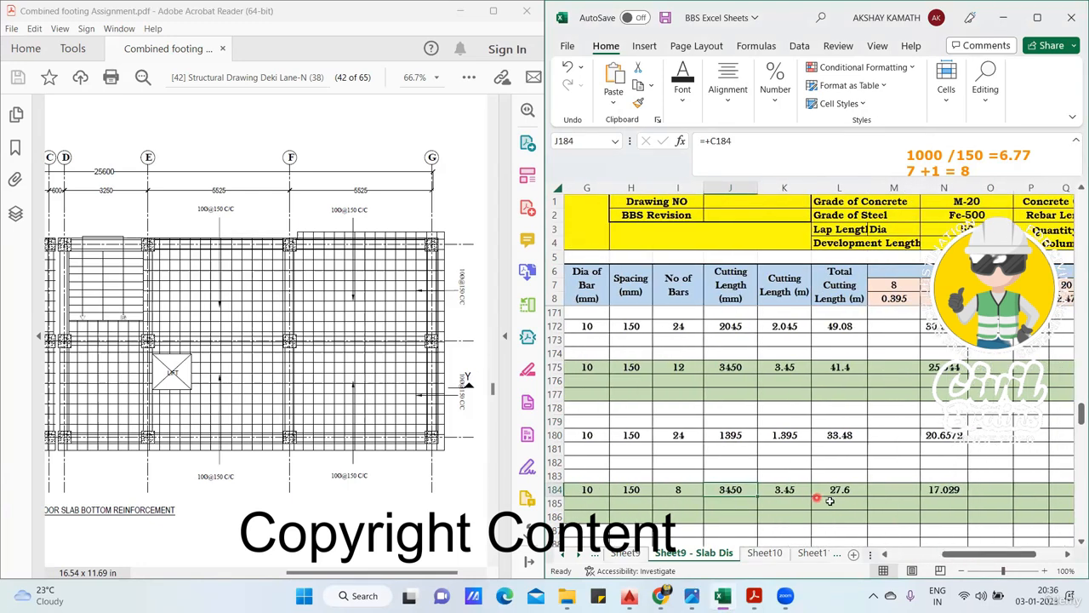
double_click(855, 490)
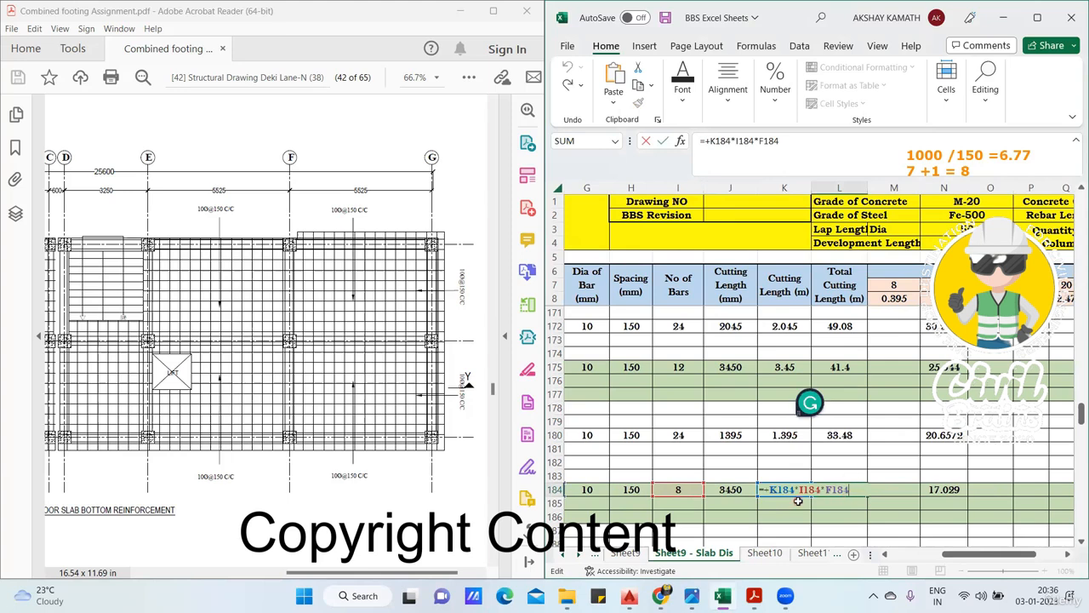
key("Escape")
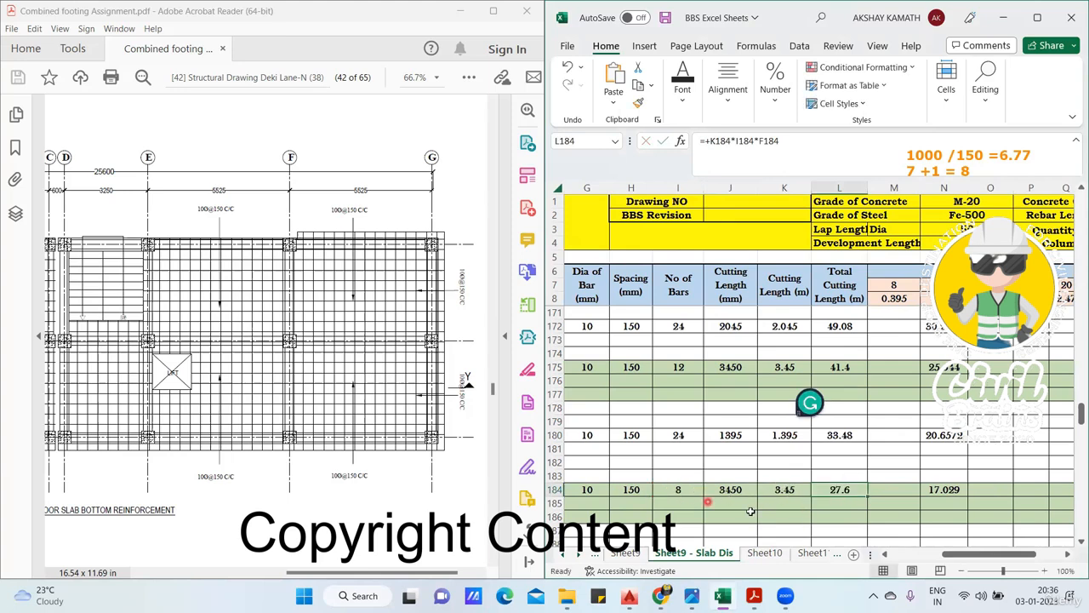
double_click(963, 492)
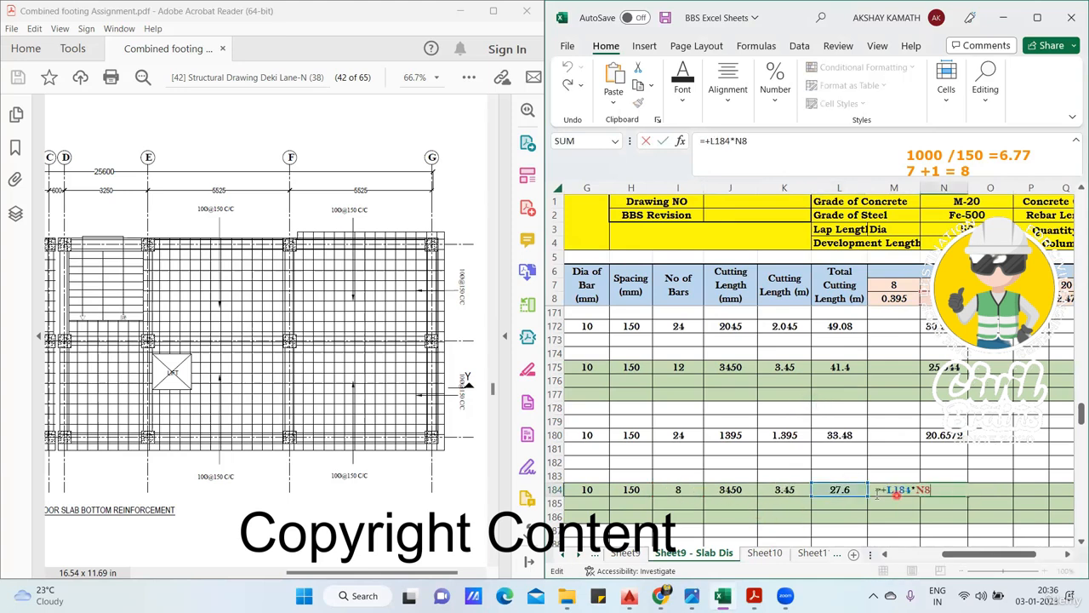
key("Escape")
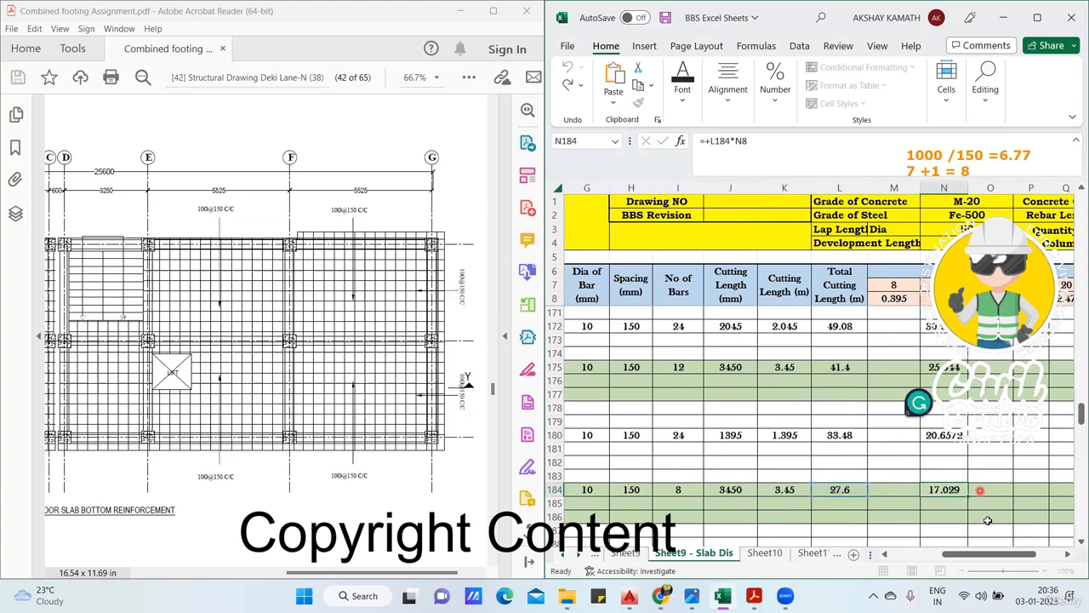
- Highlight green strips on the slab drawing beside grid G from grid 1 to 3 and beside grid E between grids 1 and 2
left_click_drag(986, 555, 947, 558)
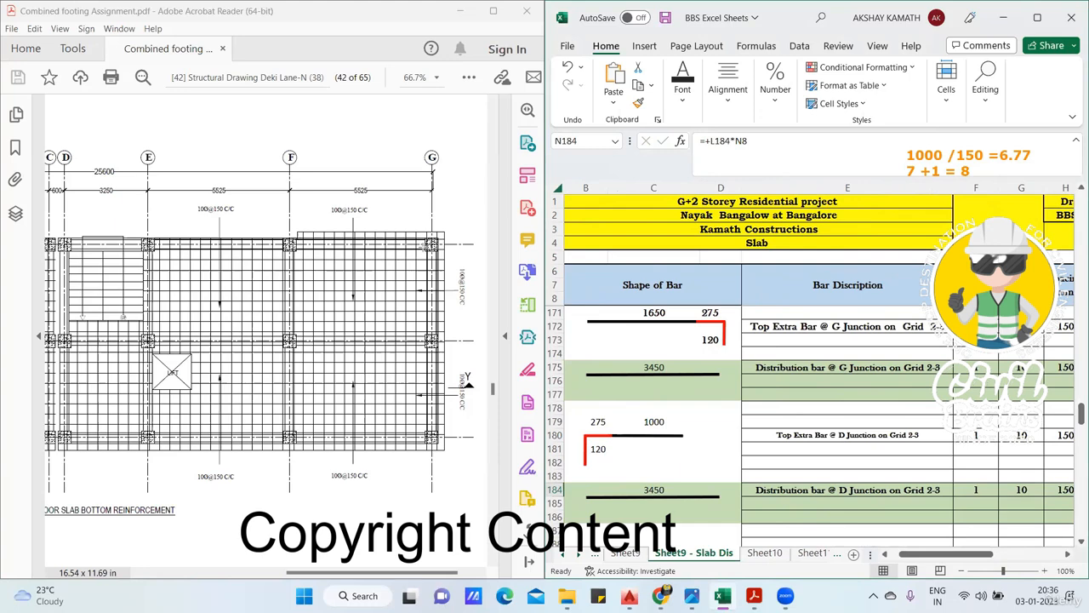
mouse_move(423, 247)
left_mouse_down()
mouse_move(423, 387)
mouse_move(412, 443)
left_mouse_up()
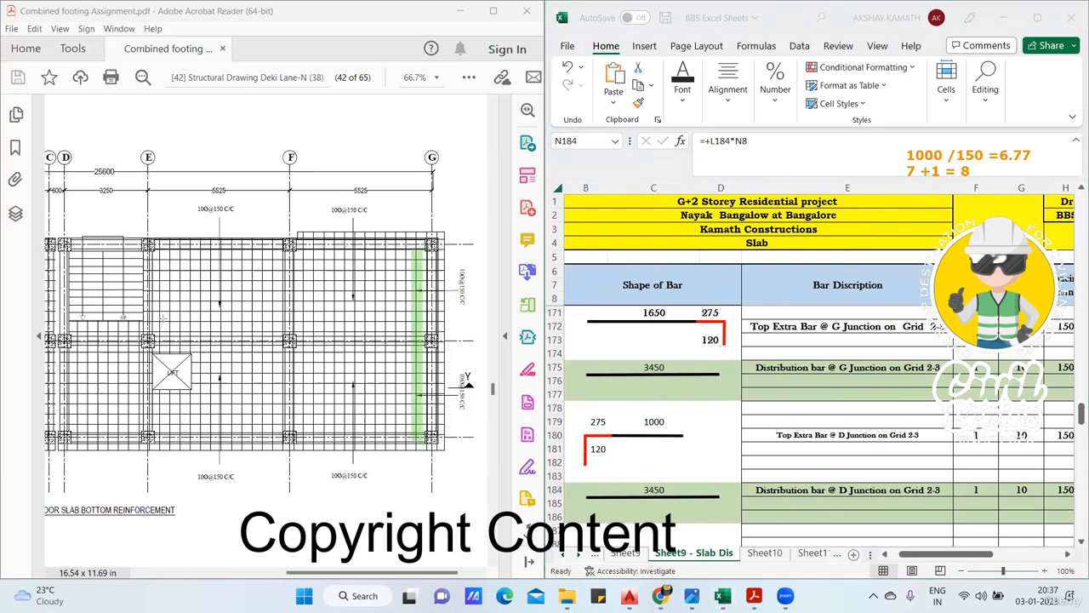
left_click_drag(152, 244, 162, 334)
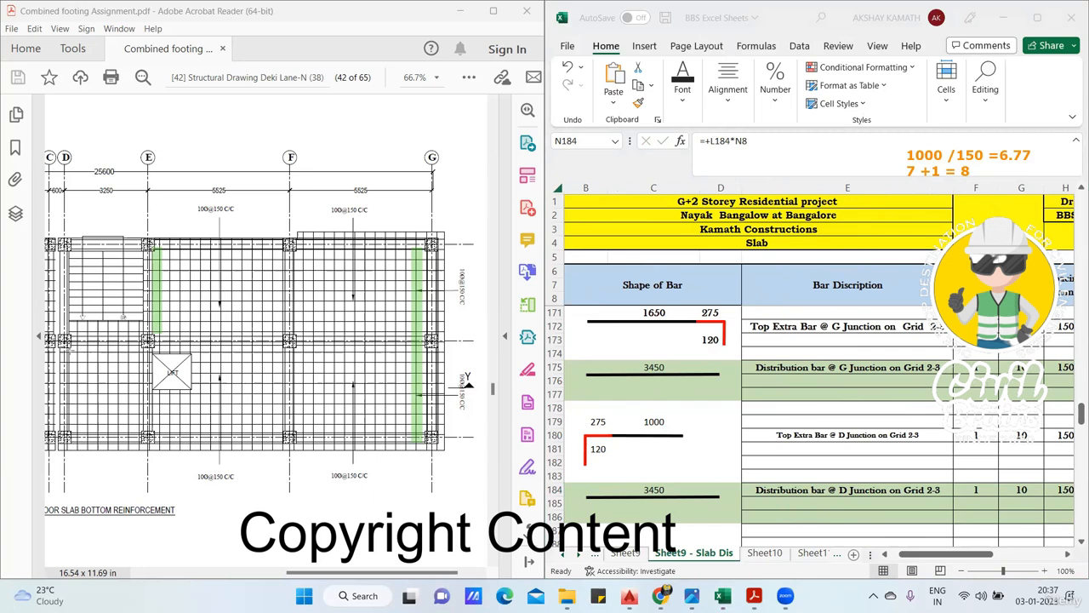
- Highlight green strips on the slab drawing beside grid D between grids 2 and 3 and across grid F between grids 1 and 2
left_click_drag(74, 393, 79, 423)
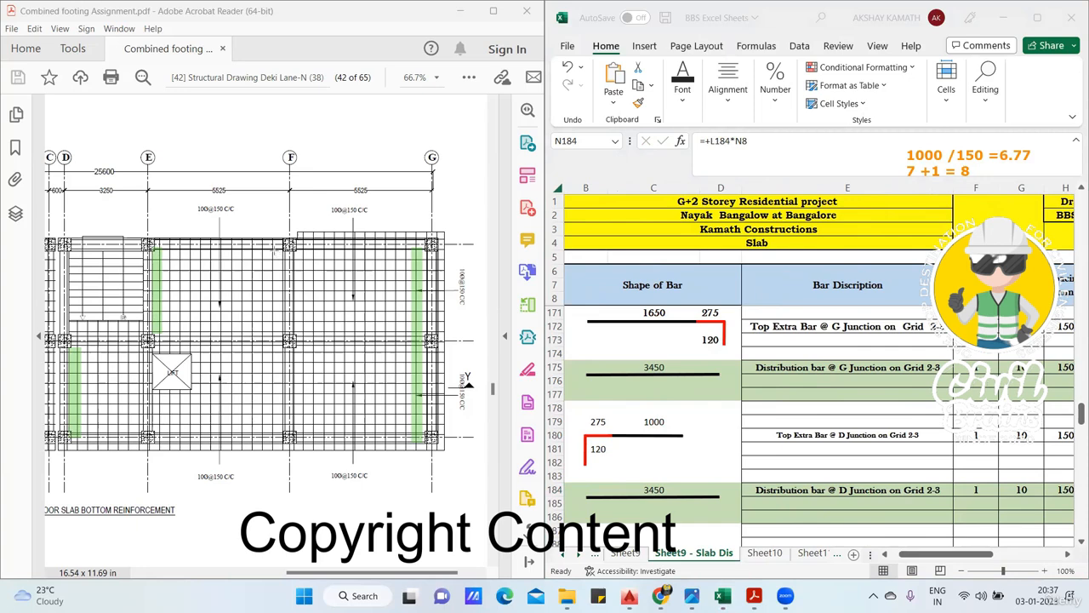
left_click_drag(274, 247, 303, 335)
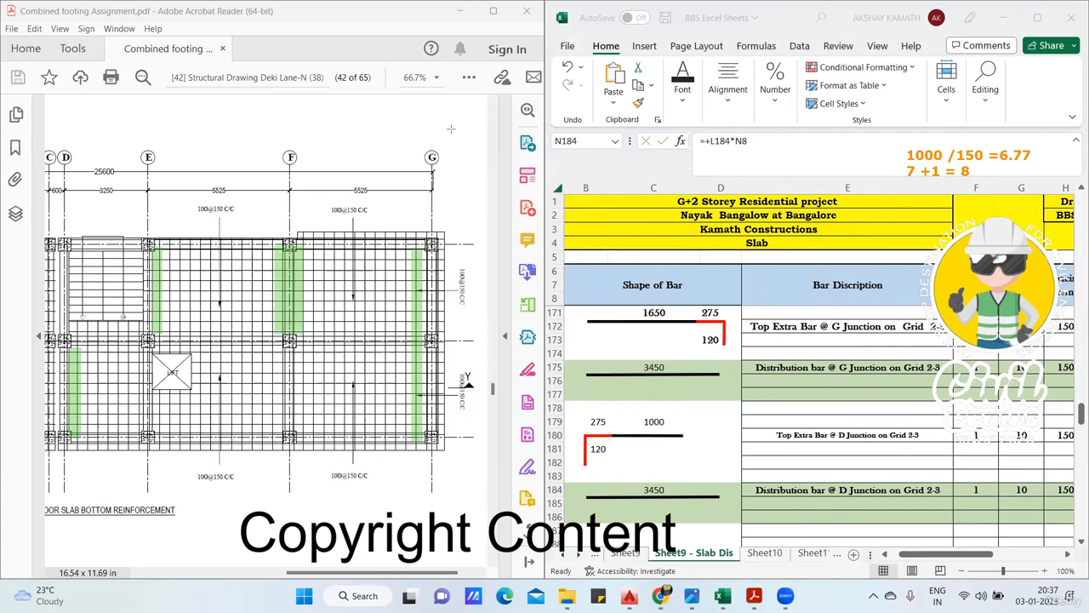
- Find the F junction bars in rows 190 to 195 and draw six green horizontal lines across grid F on the slab drawing
left_click_drag(938, 554, 925, 555)
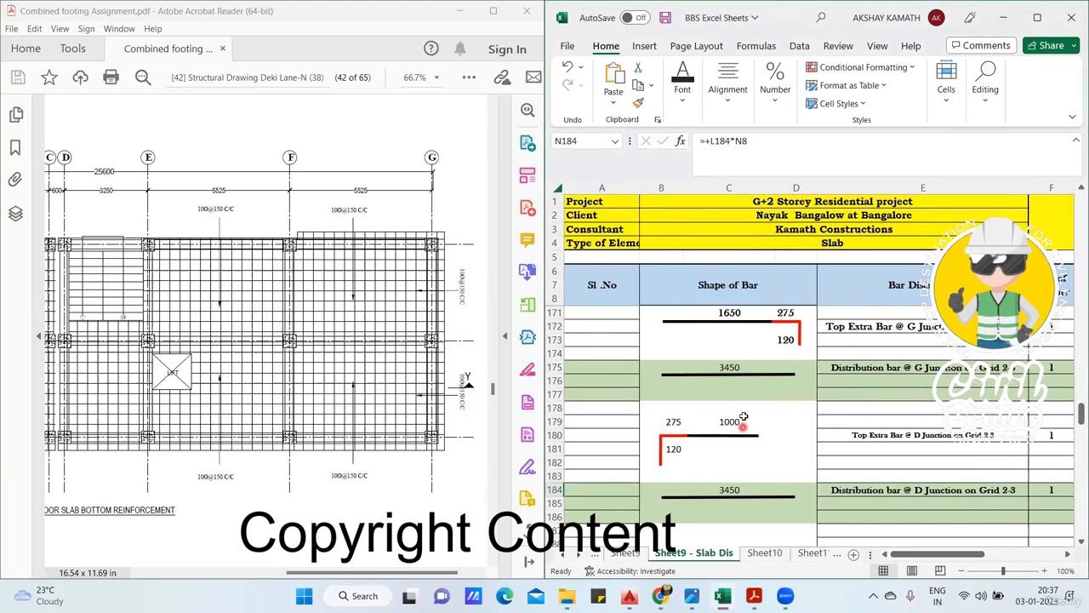
scroll(753, 421, "down", 1)
scroll(900, 453, "down", 3)
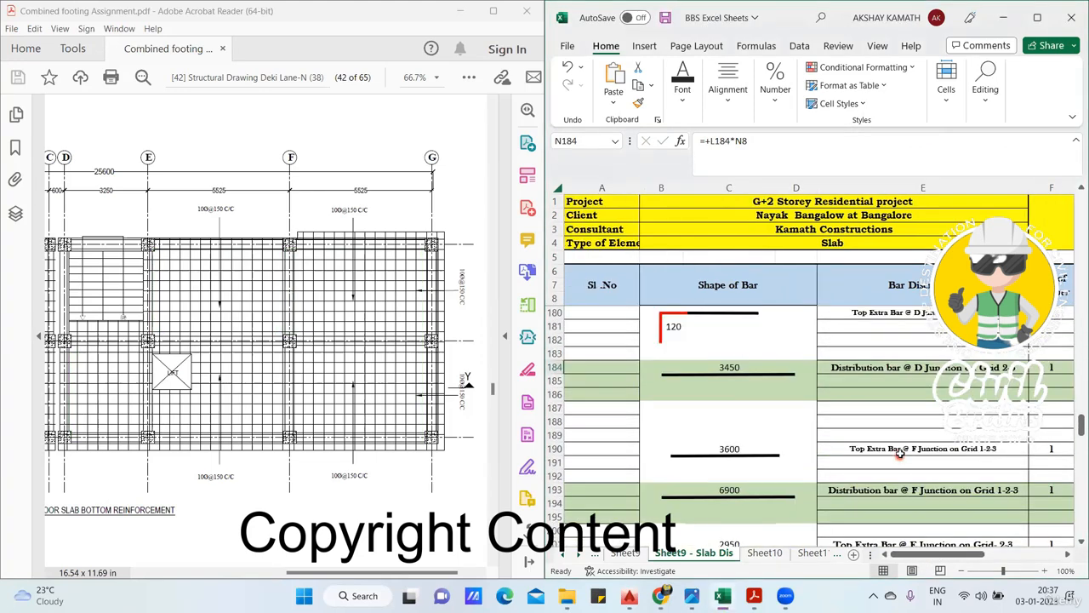
scroll(900, 454, "down", 2)
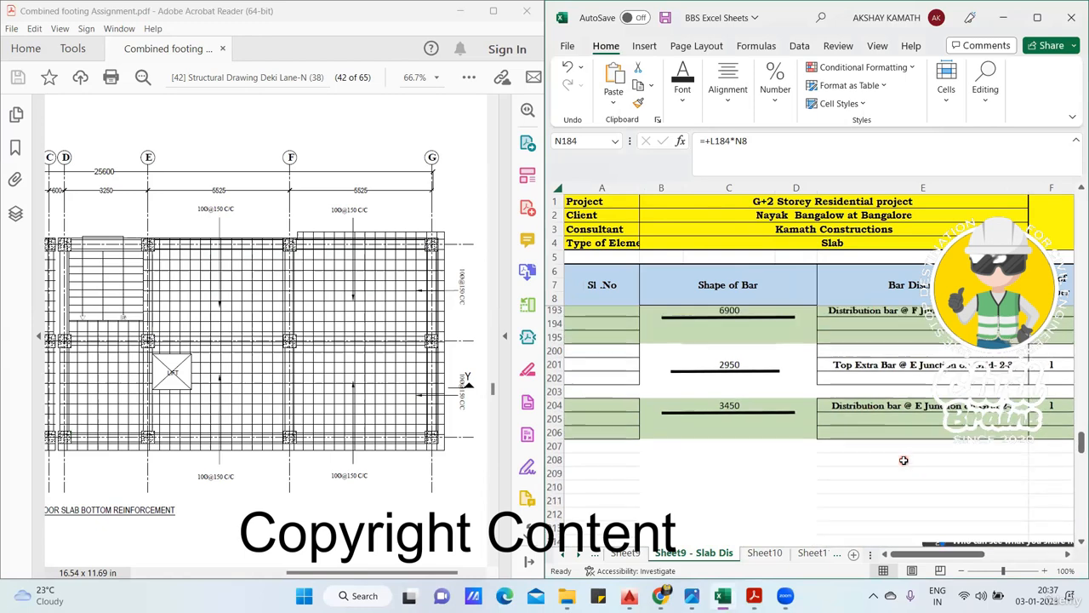
scroll(904, 460, "up", 2)
left_click_drag(937, 555, 894, 554)
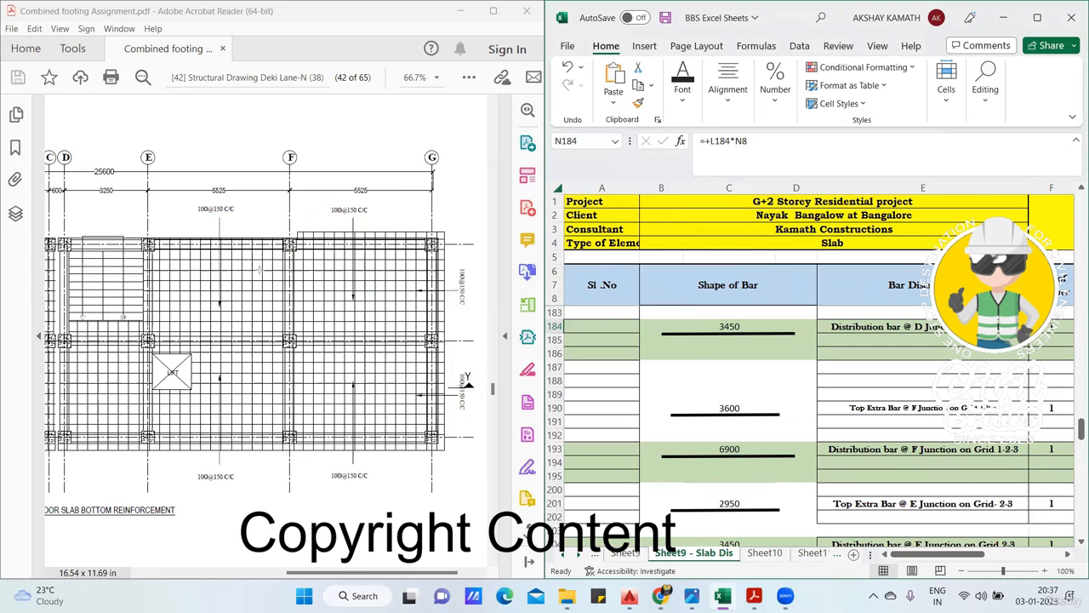
left_click_drag(251, 266, 323, 266)
left_click_drag(245, 299, 332, 302)
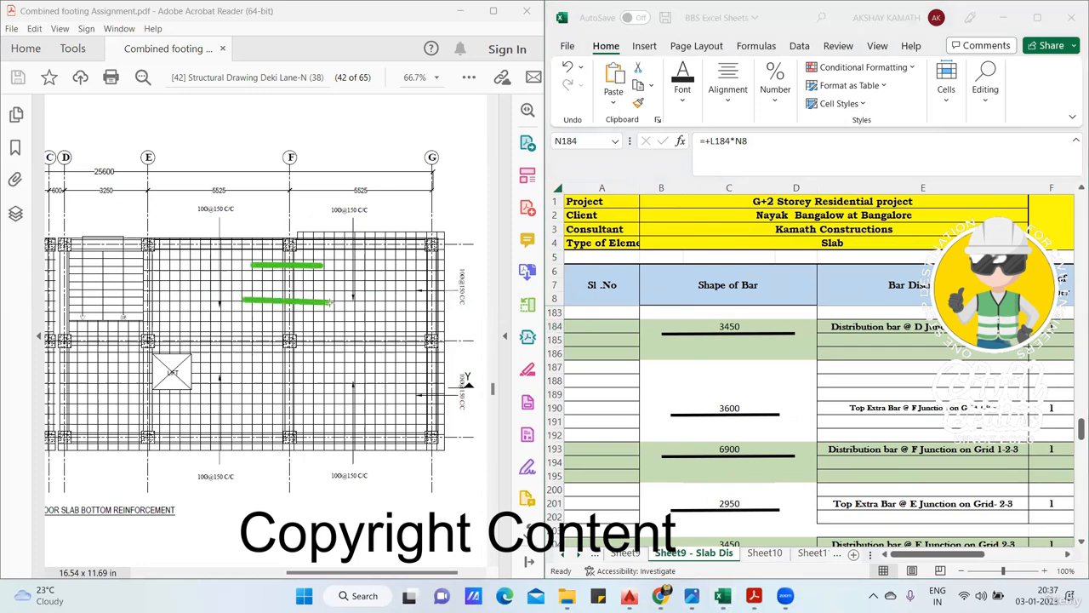
left_click_drag(252, 322, 320, 323)
left_click_drag(240, 359, 354, 360)
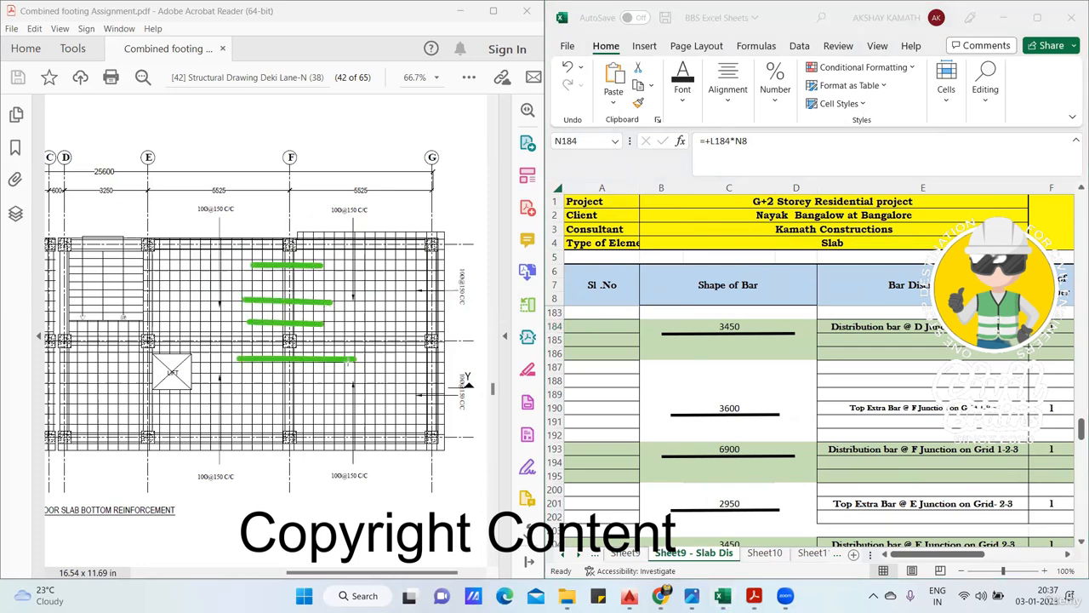
left_click_drag(232, 384, 342, 385)
left_click_drag(236, 409, 350, 409)
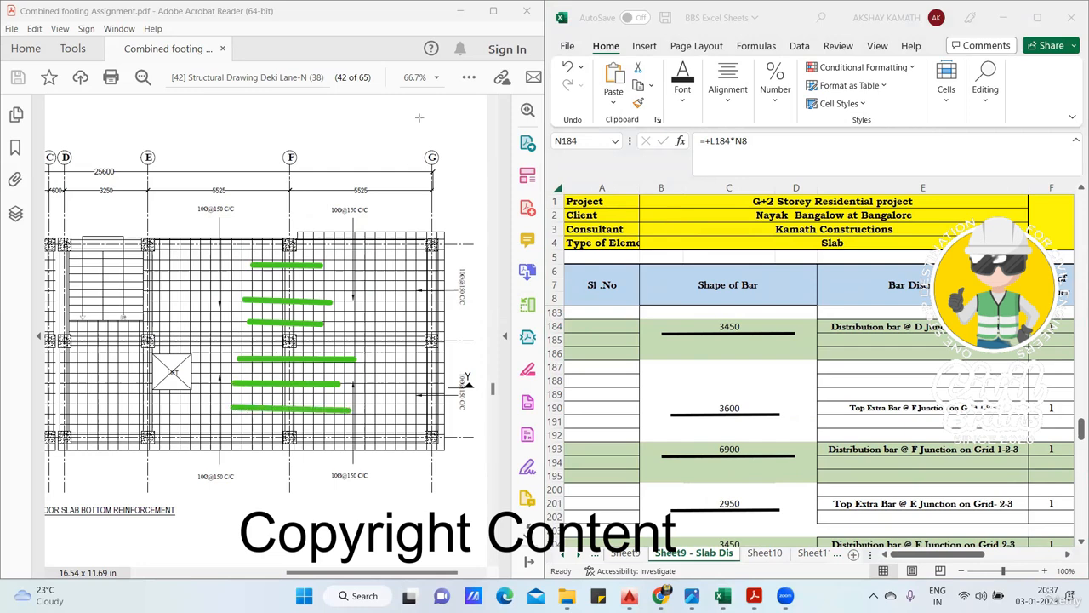
- Draw four black vertical lines along grid F from grid 1 to 3, crossing the green lines
left_click_drag(275, 248, 273, 432)
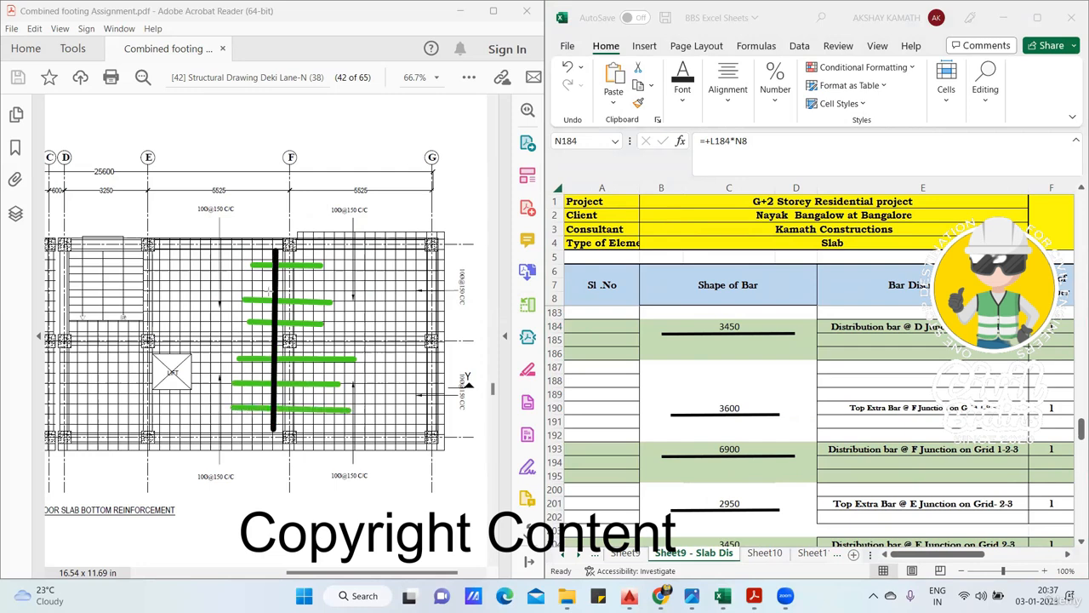
left_click_drag(262, 256, 255, 427)
left_click_drag(308, 252, 308, 426)
left_click_drag(332, 248, 338, 417)
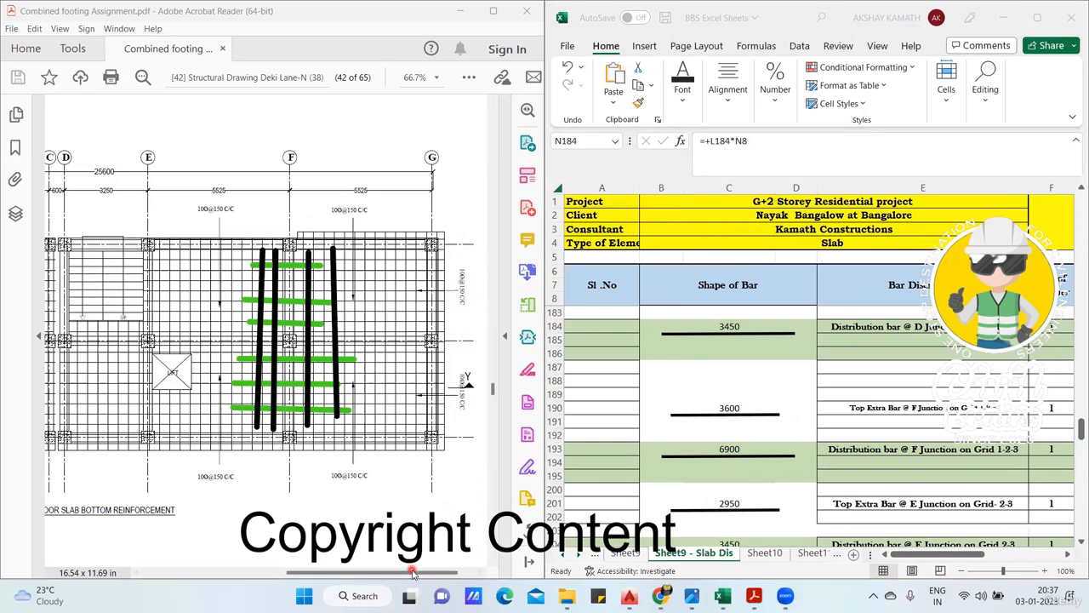
- Clear the pen marks from the slab drawing and inspect the bar length formula in C193 for the F junction distribution bar
mouse_move(378, 572)
left_mouse_down()
mouse_move(315, 593)
mouse_move(238, 587)
left_mouse_up()
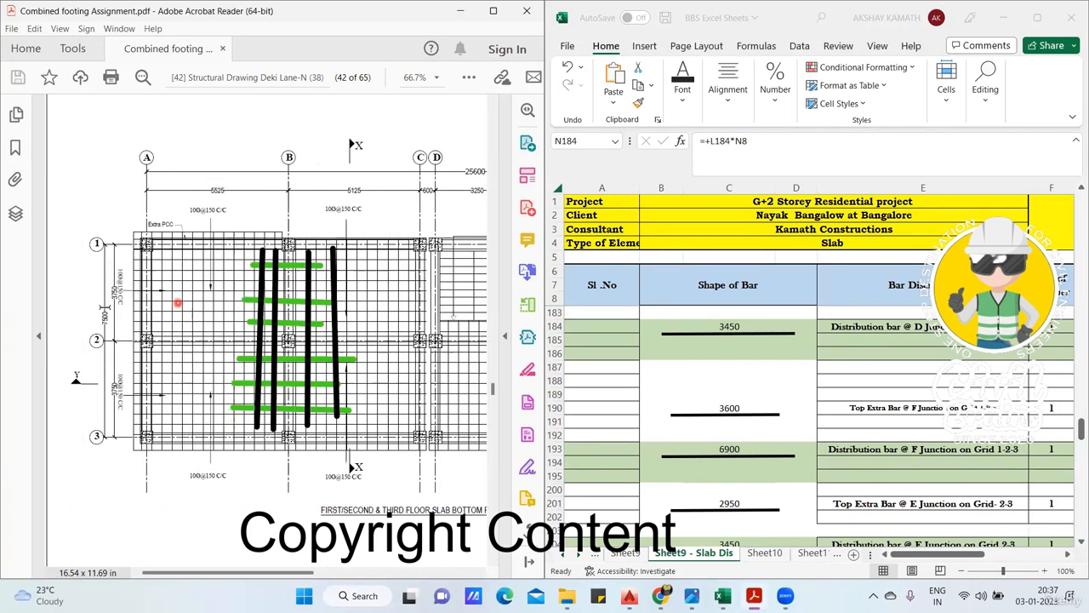
left_click(389, 572)
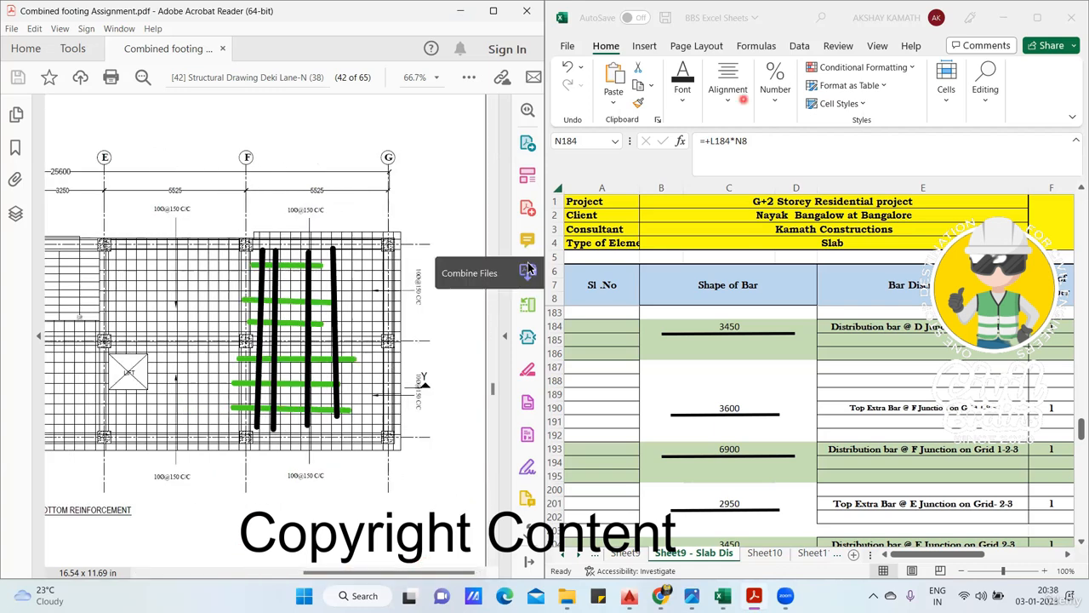
left_click(709, 116)
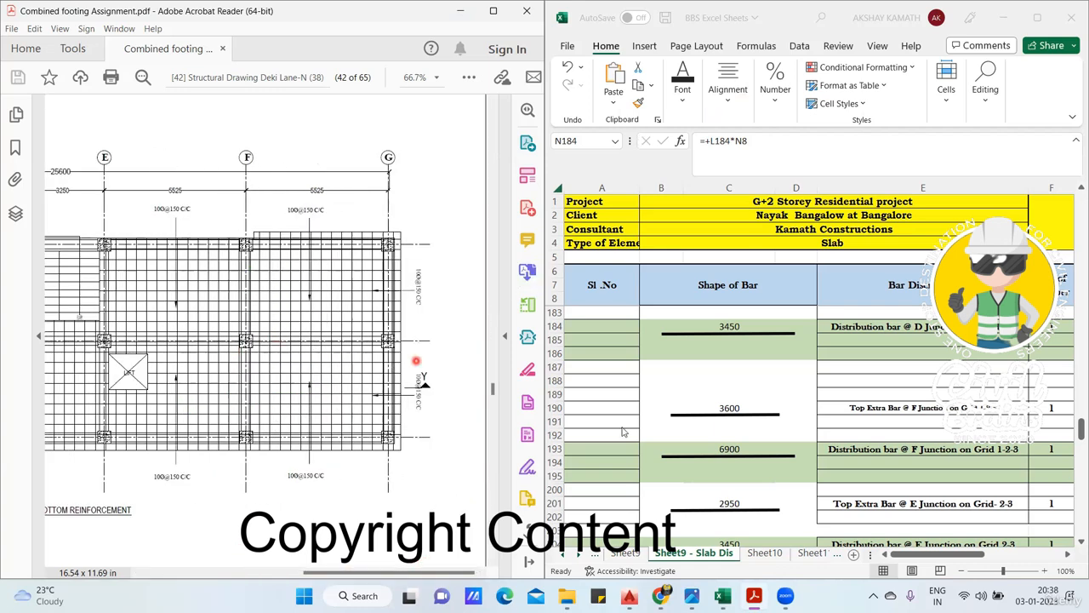
left_click(740, 449)
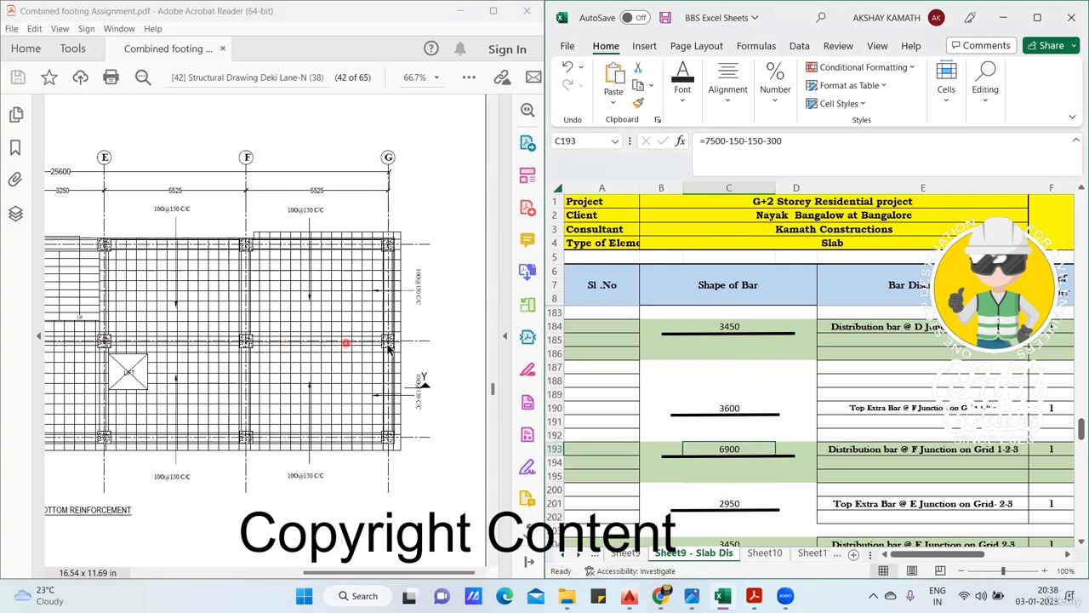
left_click(769, 474)
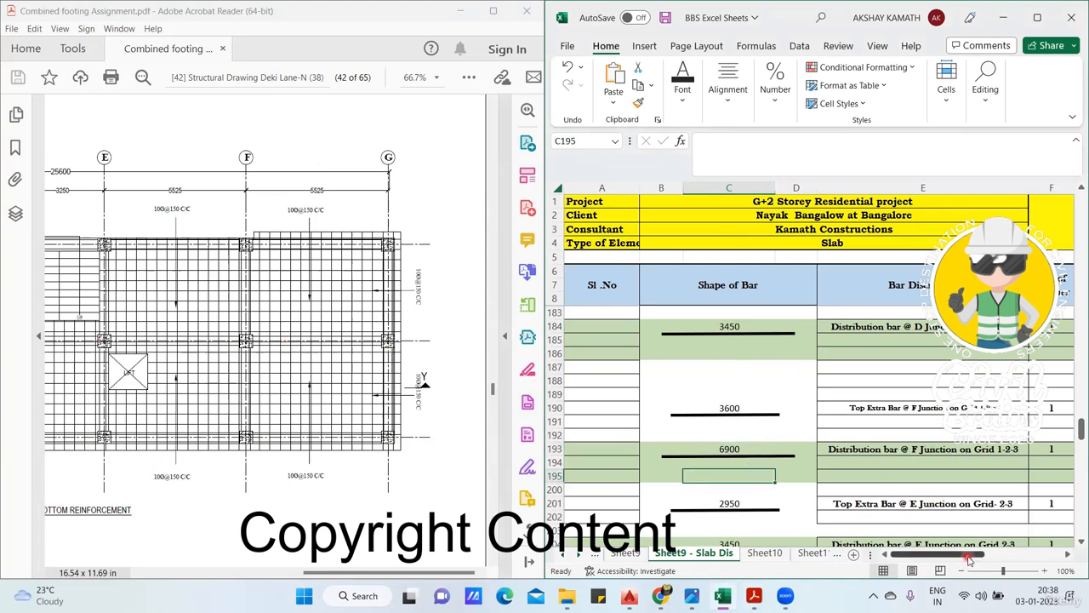
- Check the bar diameter in G193, the spacing in H193 and the bar count formula in I193
left_click_drag(984, 554, 1001, 555)
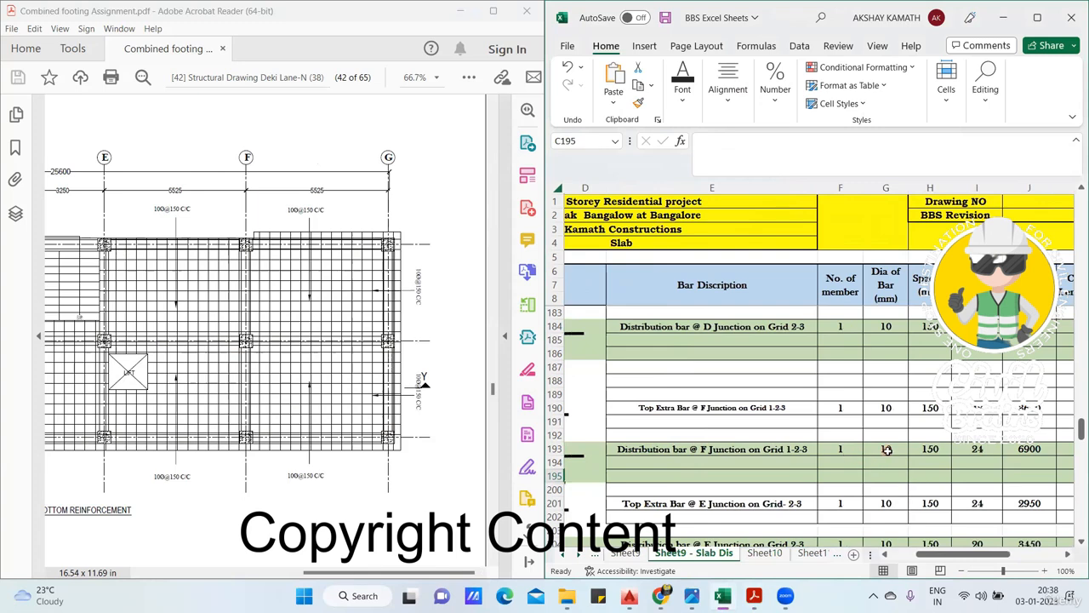
left_click(887, 449)
left_click(940, 449)
scroll(936, 455, "right", 1)
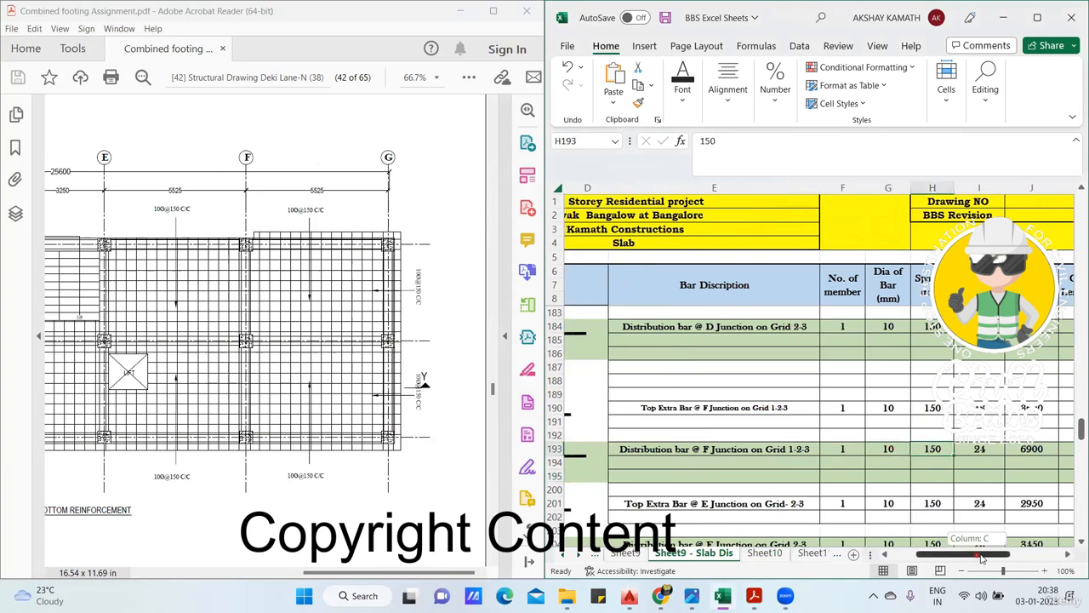
left_click(936, 451)
left_click_drag(962, 554, 938, 554)
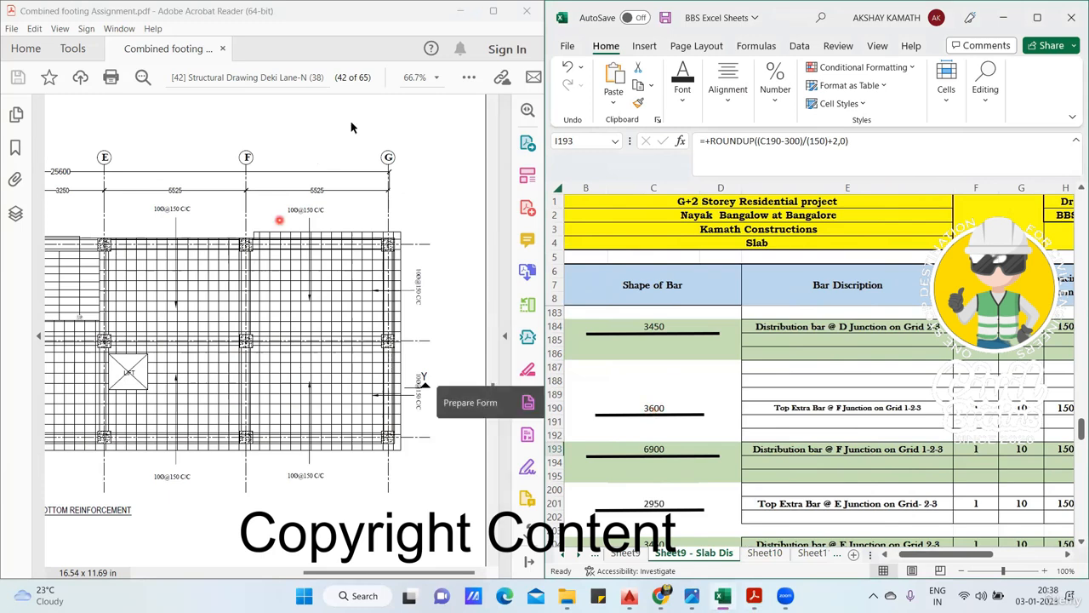
- Draw a black line across grid F between grids 1 and 2 and inspect the top extra bar's length formula in C190
left_click(208, 298)
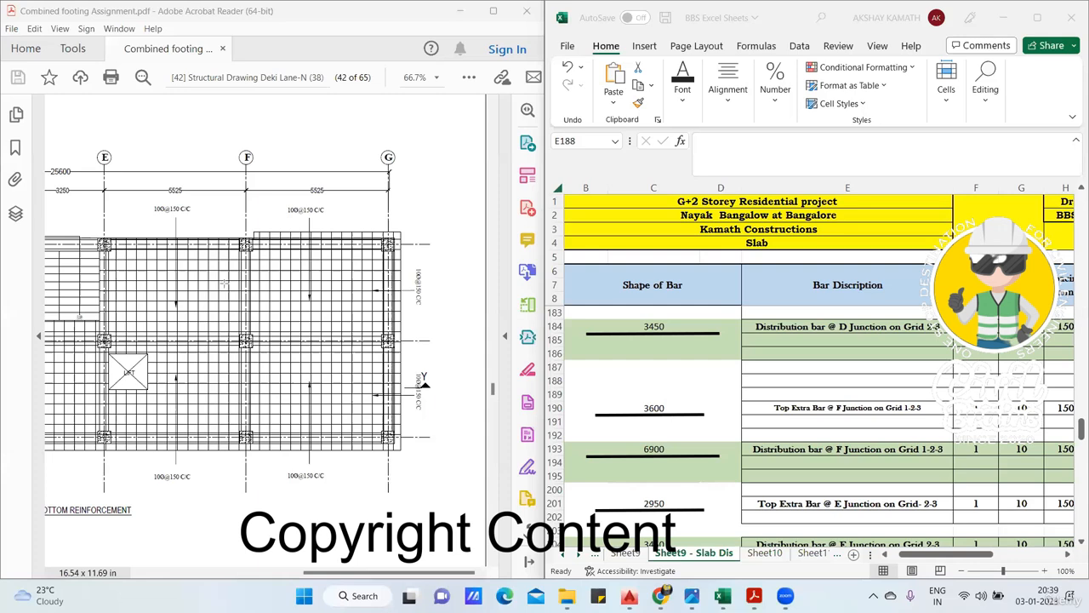
left_click_drag(205, 286, 288, 286)
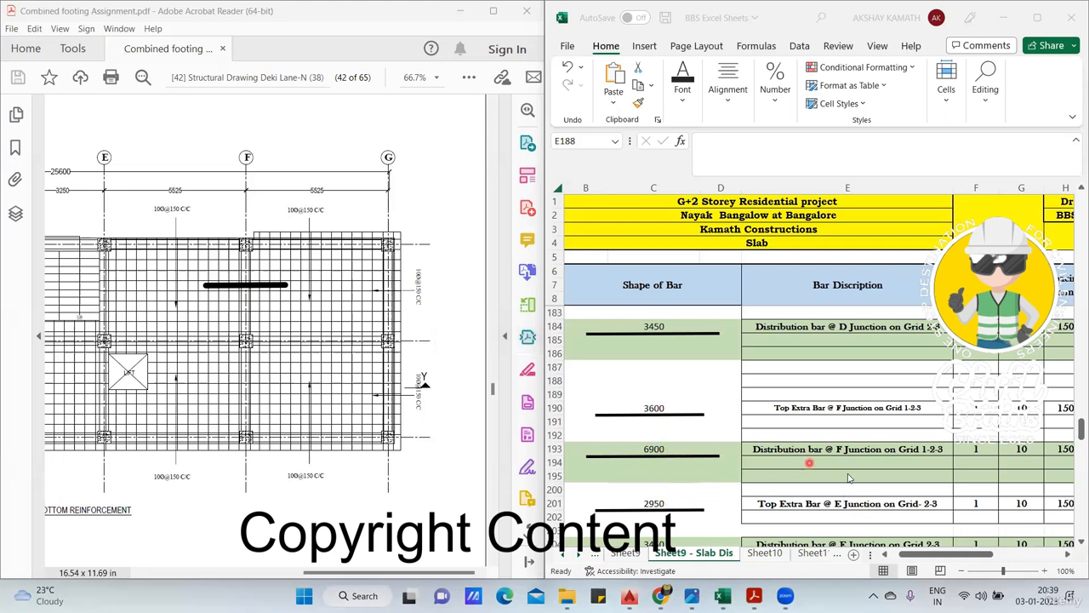
left_click(660, 407)
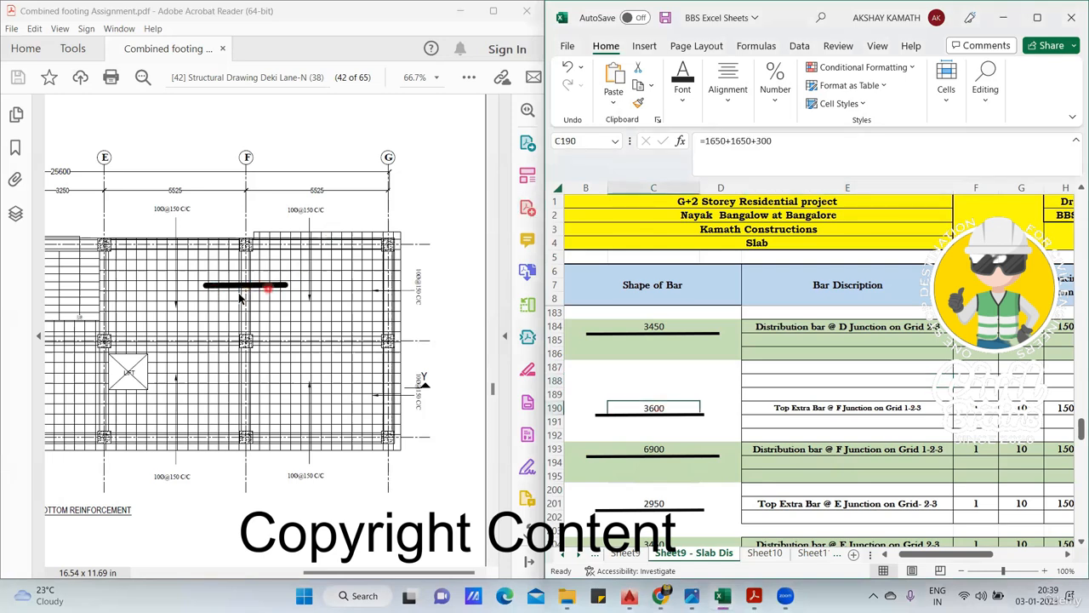
- Recheck how the bar count formula in I193 uses C190 and inspect the cutting length formulas in J193 and K193
left_click_drag(925, 555, 949, 546)
double_click(723, 450)
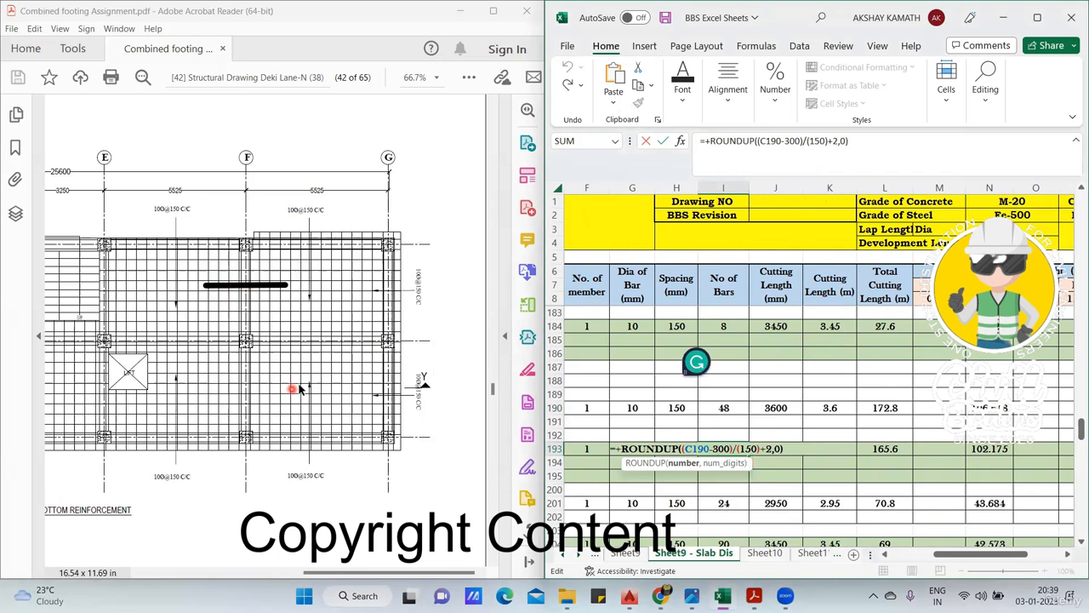
key("ctrl+Return")
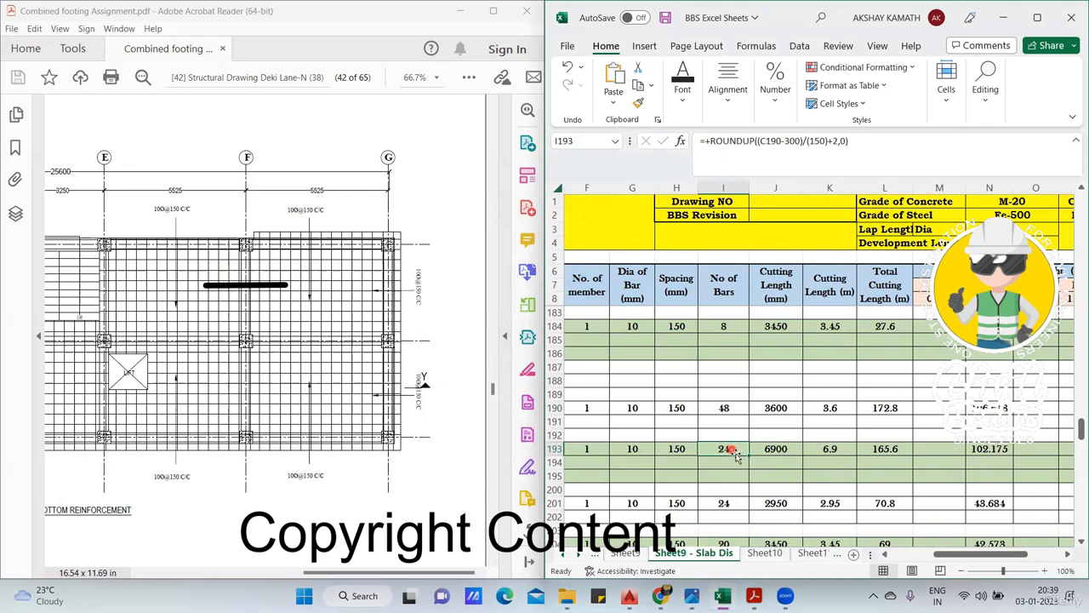
left_click(798, 449)
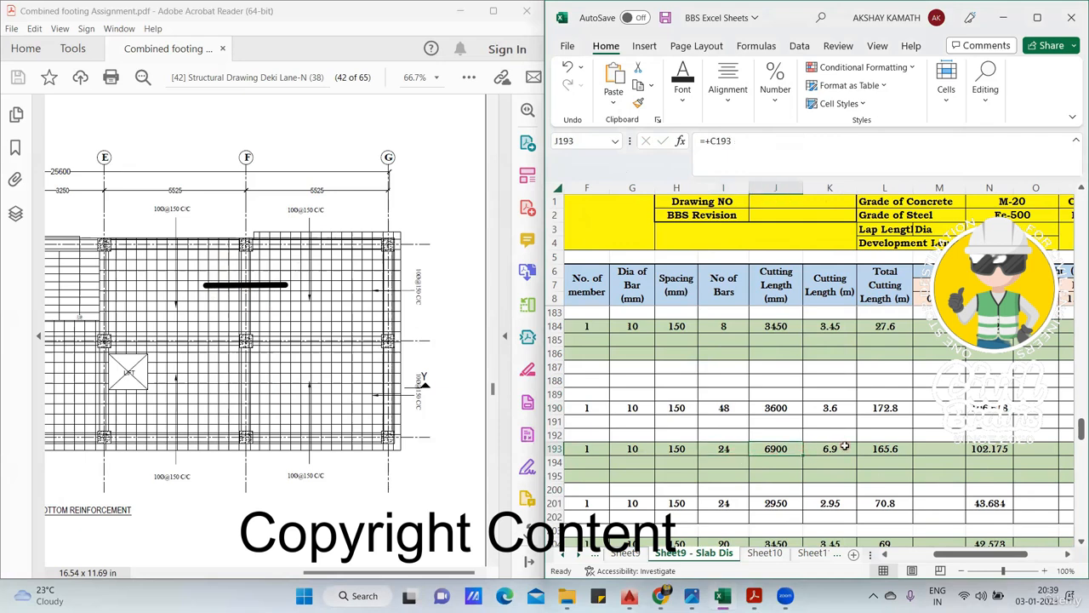
left_click(844, 446)
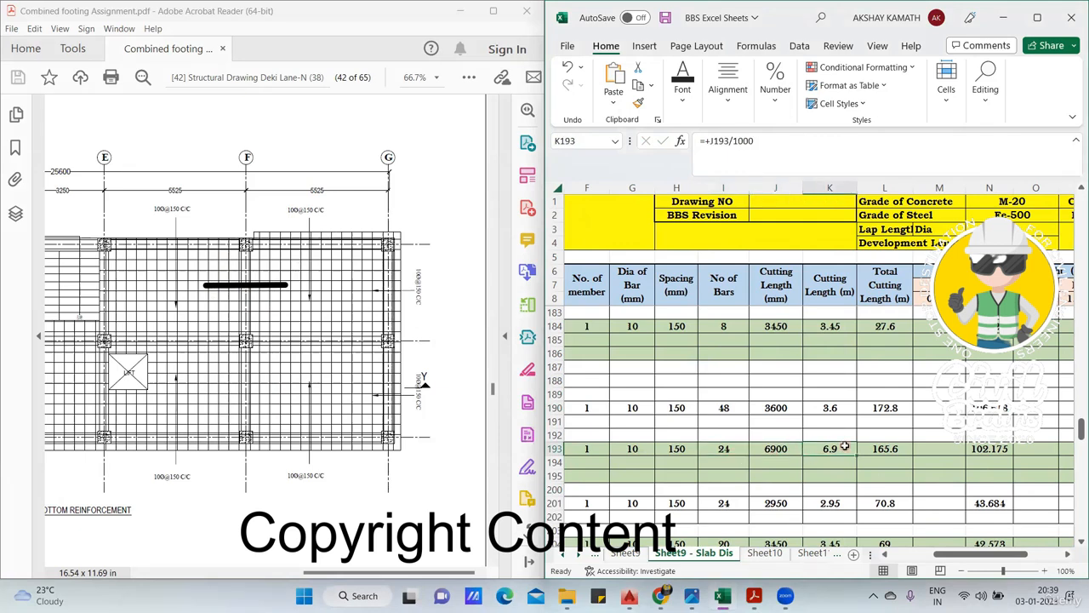
- Try to inspect the weight formula in N193 for the F junction distribution bar and leave the cell
double_click(1000, 450)
key("Return")
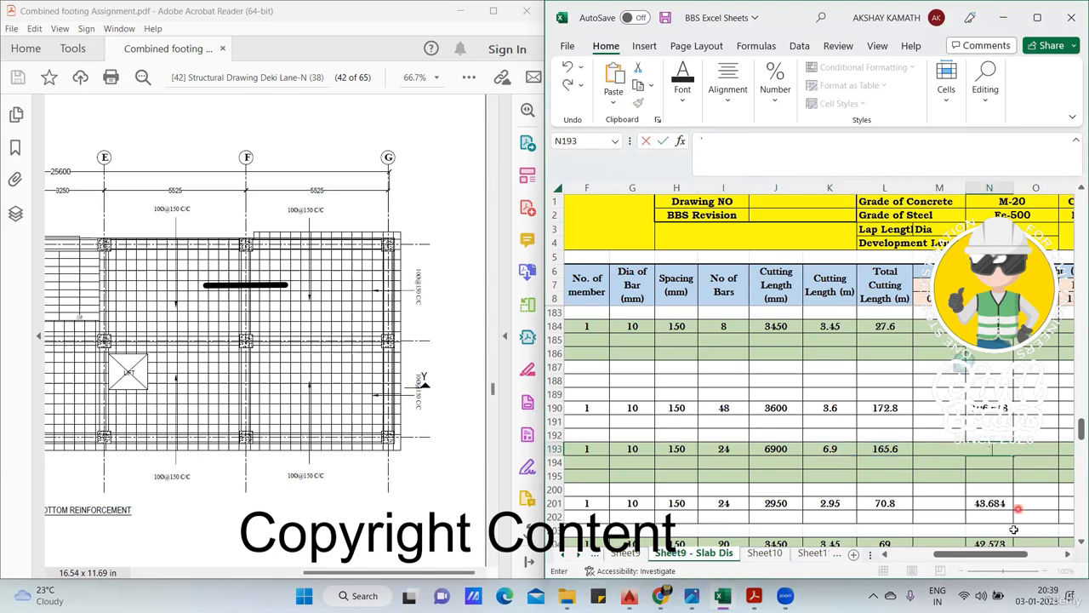
left_click(919, 515)
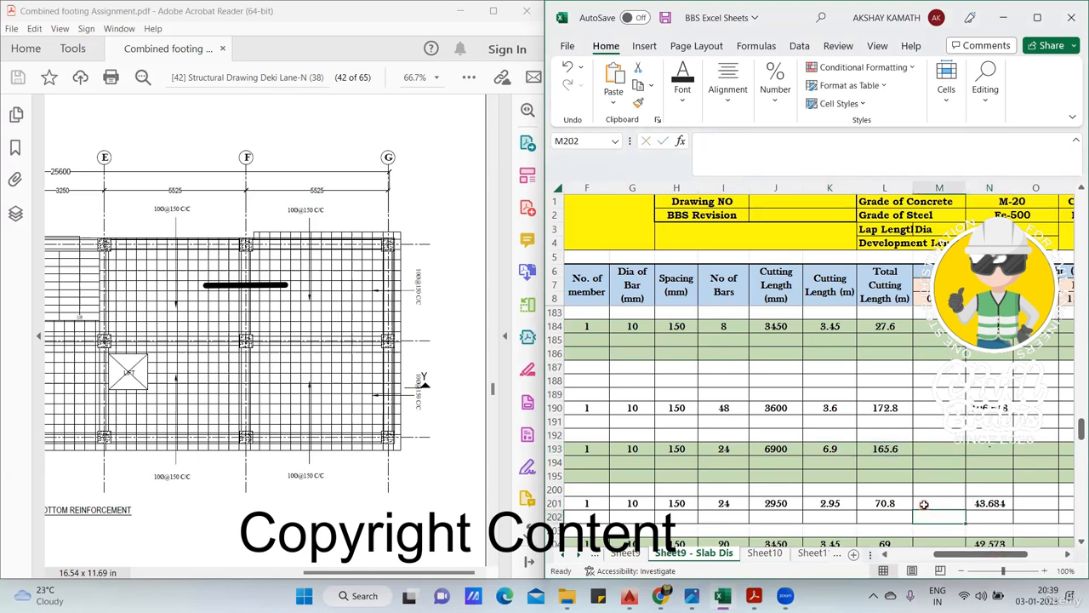
left_click(939, 476)
- Find the E junction bars in rows 201 to 206 and draw four black horizontal lines across grid E between grids 2 and 3
left_click_drag(969, 554, 945, 555)
scroll(858, 424, "down", 2)
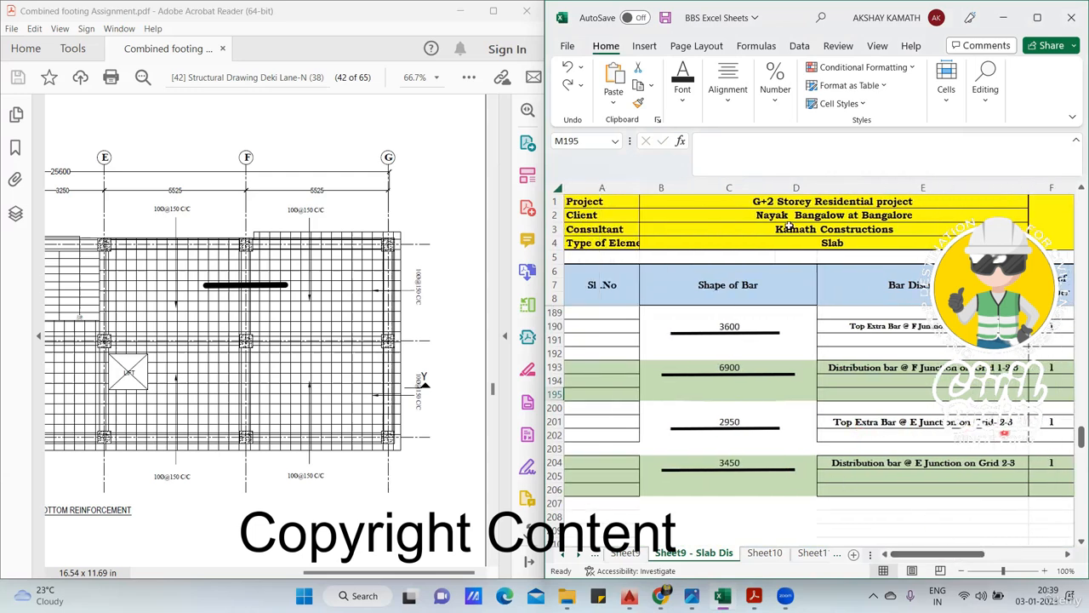
left_click(742, 130)
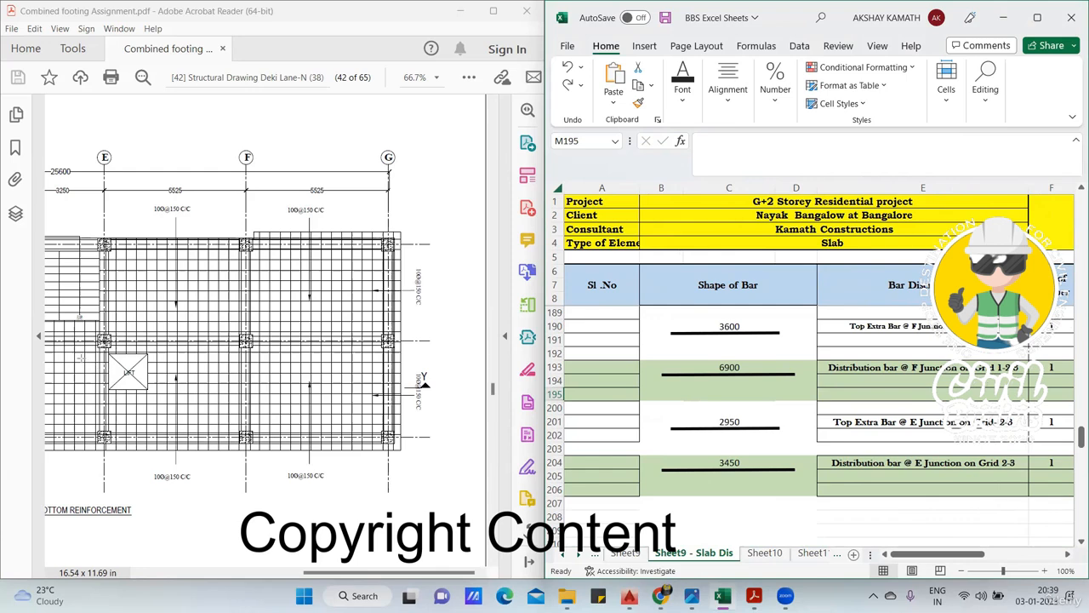
left_click_drag(72, 355, 146, 356)
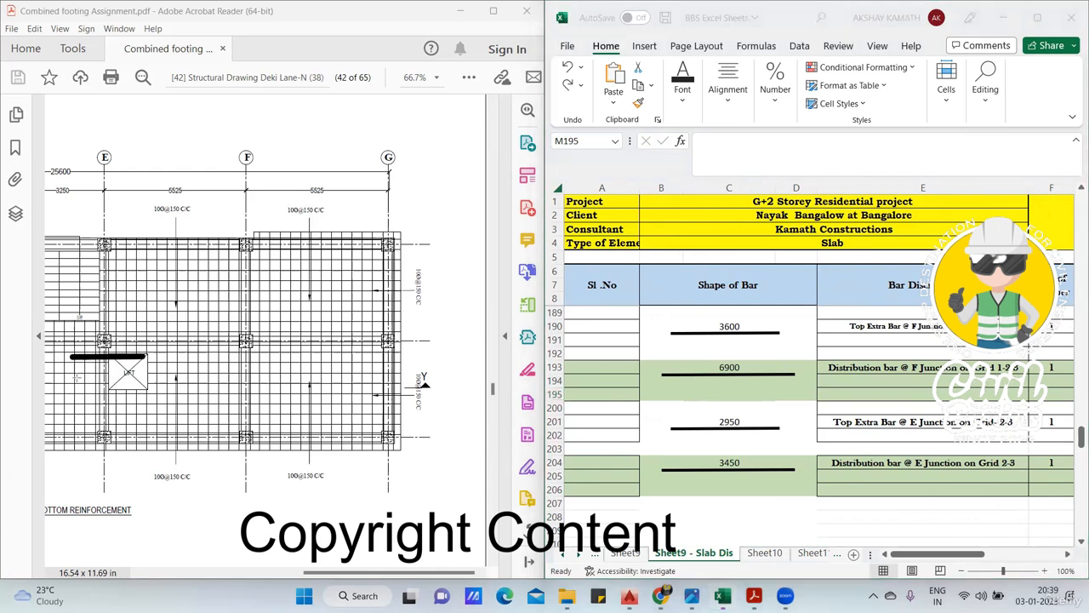
left_click_drag(75, 377, 130, 378)
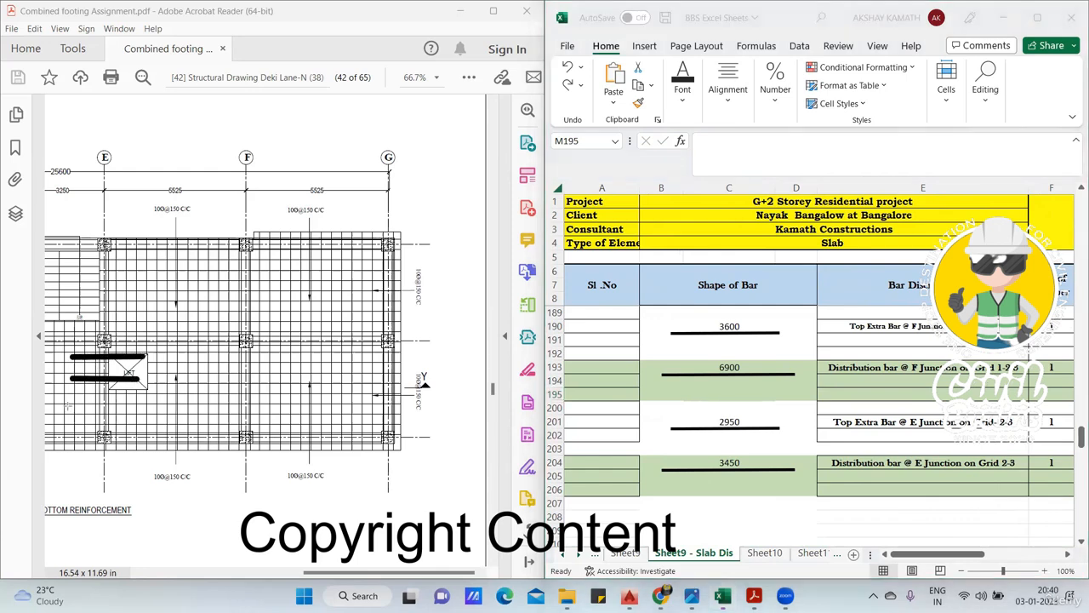
left_click_drag(68, 405, 147, 406)
left_click_drag(69, 423, 142, 423)
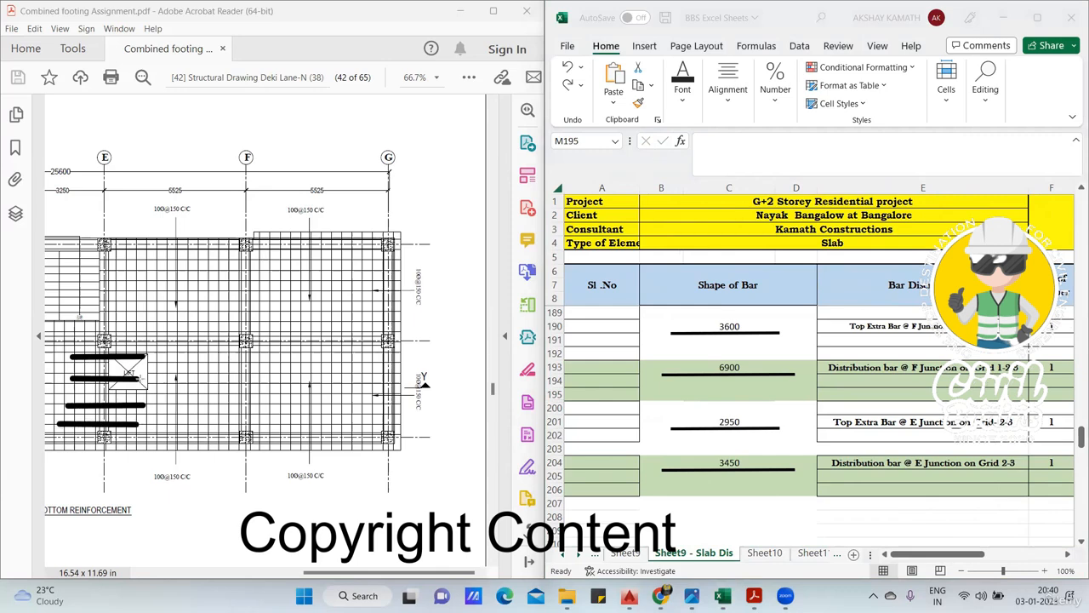
- Draw four orange vertical lines parallel to grid E across the black lines between grids 2 and 3
left_click_drag(89, 347, 88, 436)
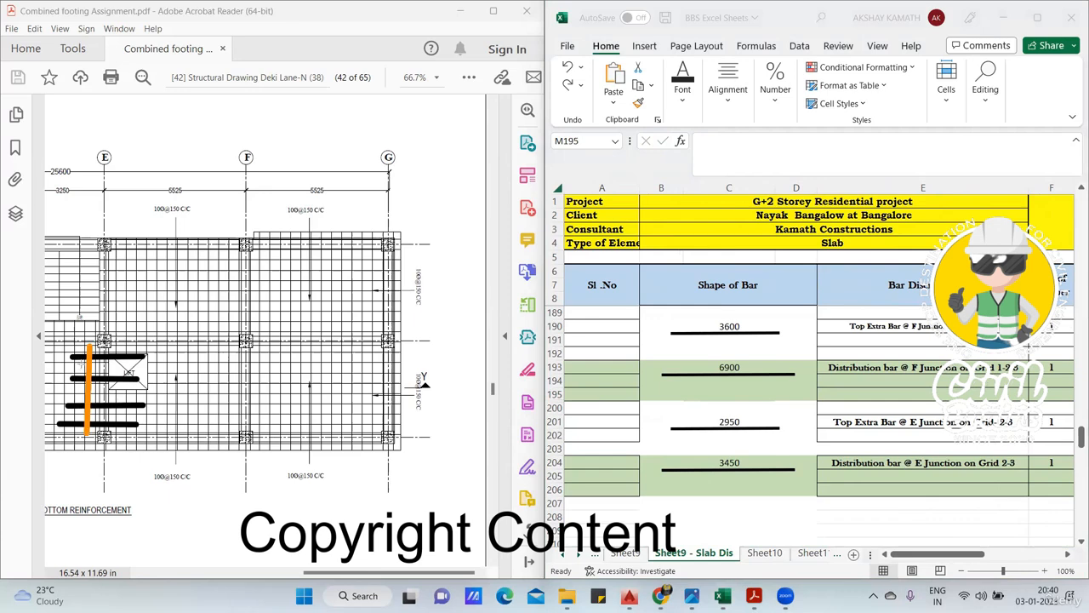
left_click_drag(75, 385, 73, 428)
left_click_drag(116, 348, 116, 428)
left_click_drag(135, 344, 135, 430)
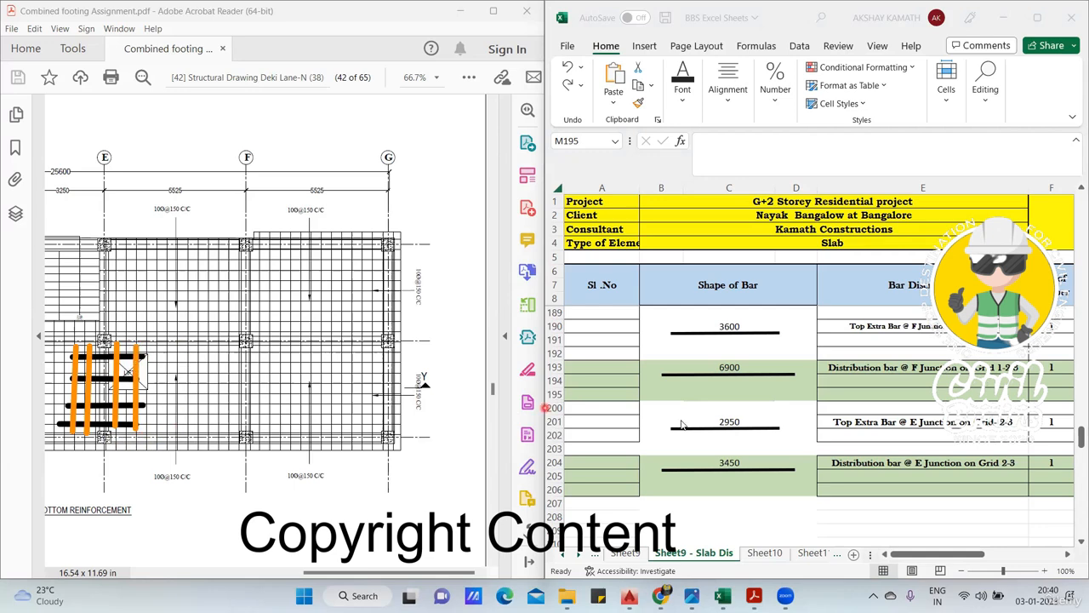
- Inspect the bar length formulas in C204 and C201 for the E junction distribution and top extra bars
left_click(753, 465)
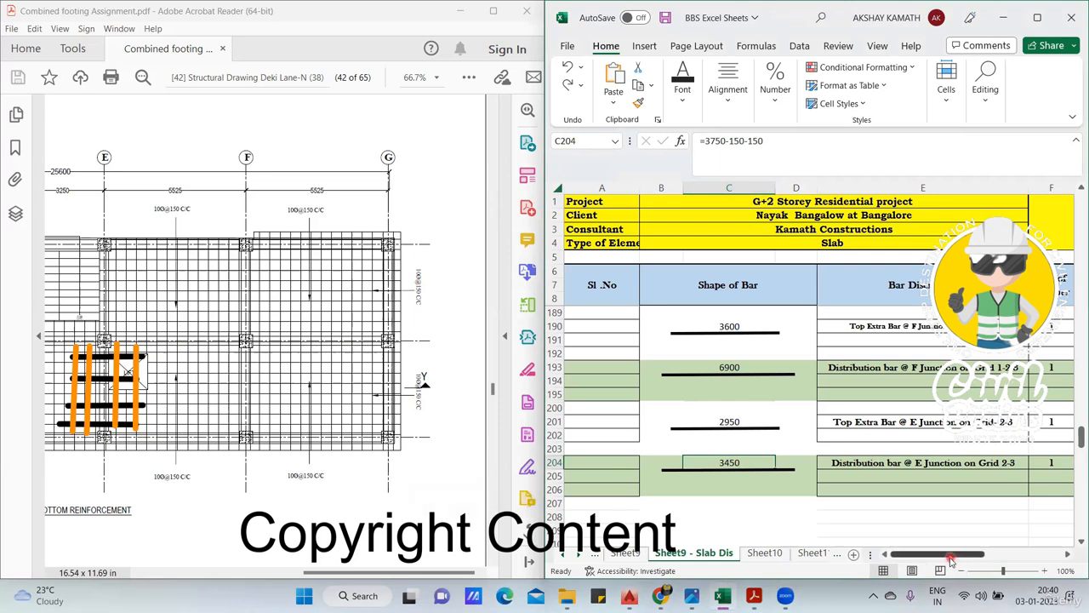
mouse_move(960, 554)
left_mouse_down()
mouse_move(979, 554)
mouse_move(950, 560)
left_mouse_up()
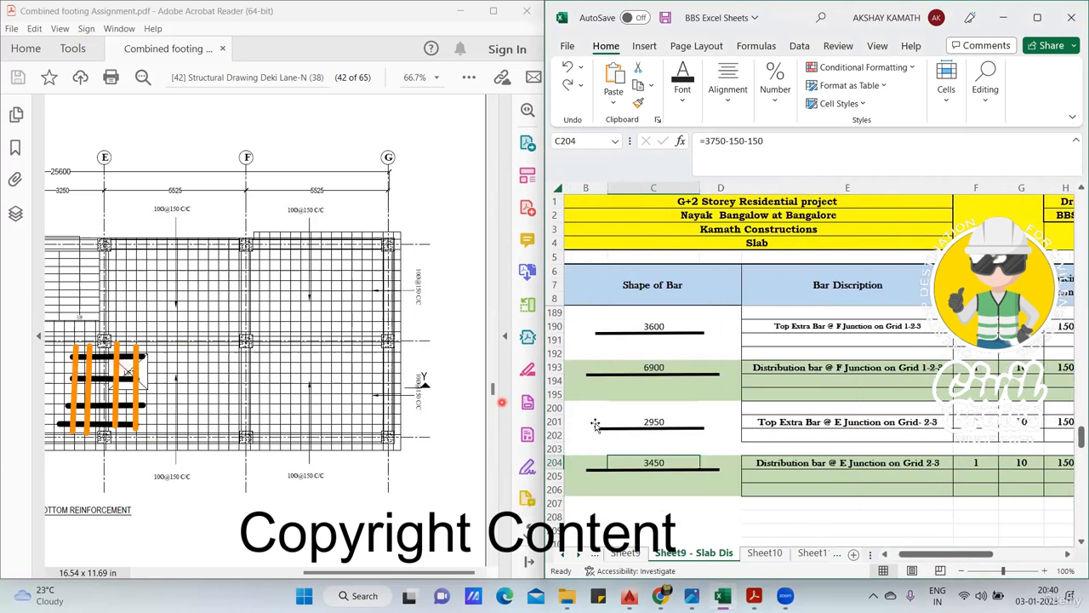
left_click(654, 423)
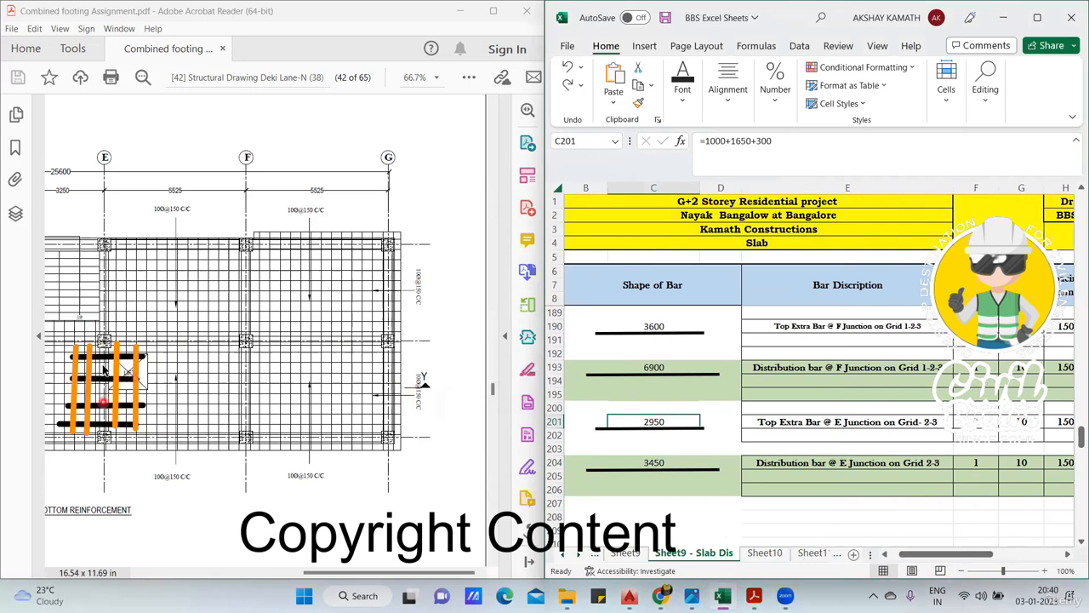
left_click_drag(918, 557, 943, 558)
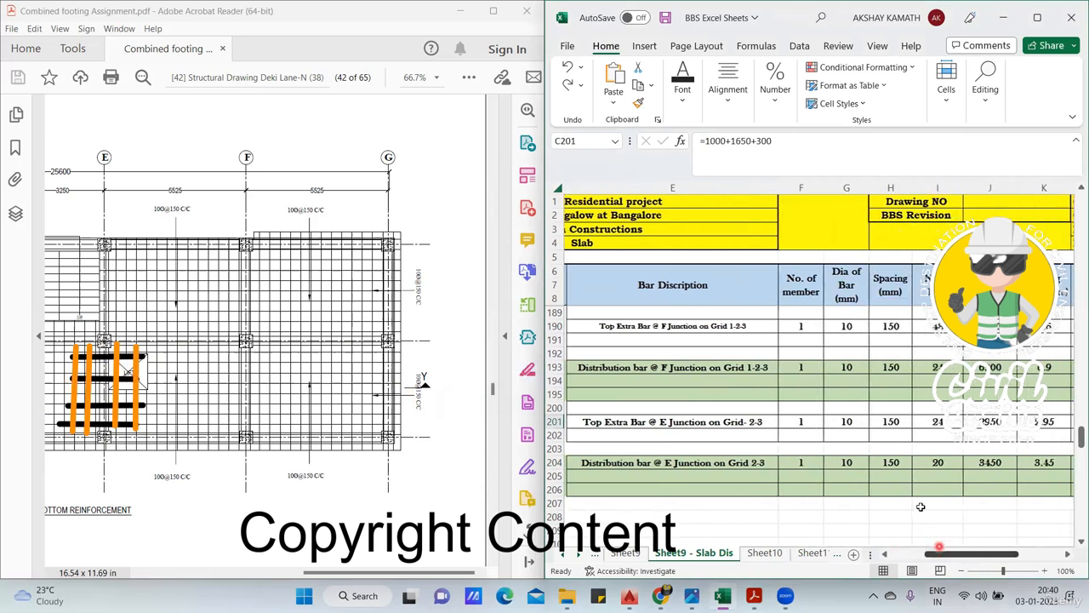
- Inspect how the bar count formula in I204 uses C201 and leave the cell without changing it
double_click(947, 464)
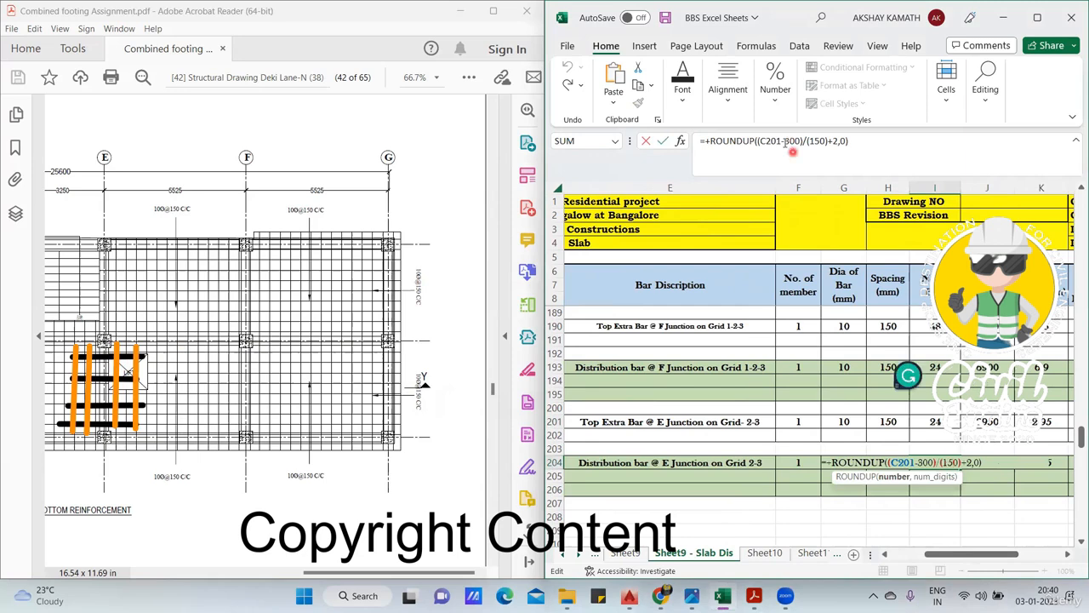
left_click_drag(979, 554, 960, 554)
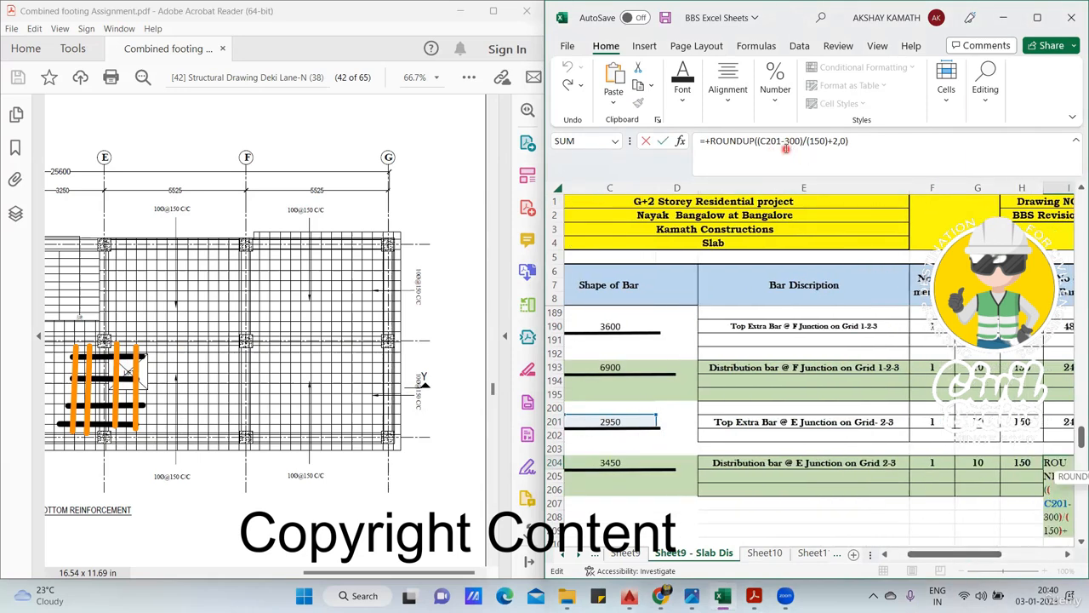
left_click(836, 145)
left_click(68, 402)
key("Escape")
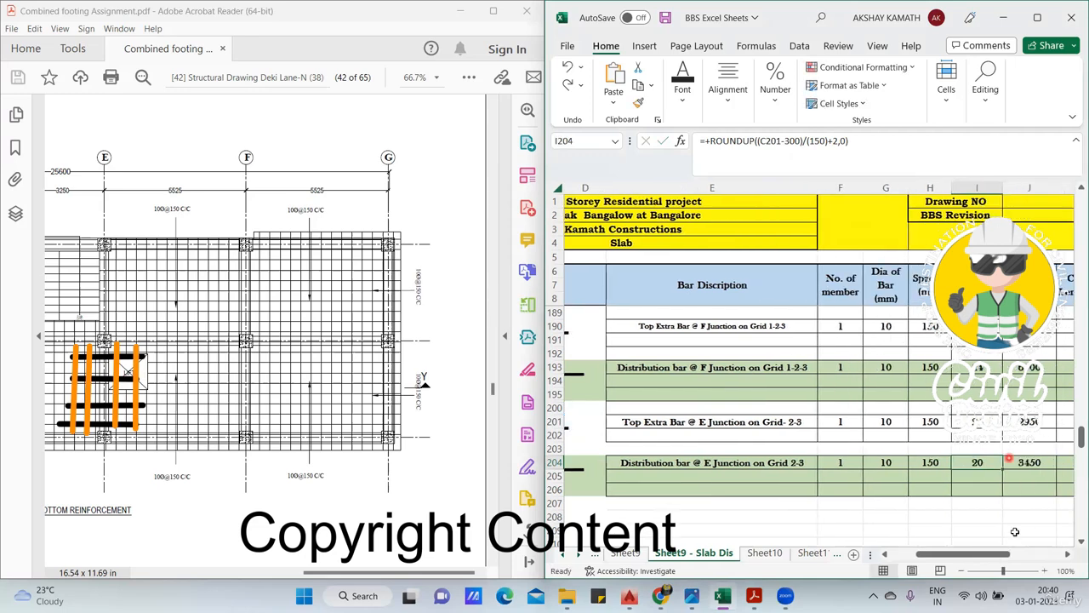
- Inspect the cutting length formulas in J204 and K204 for the E junction distribution bar
left_click_drag(973, 554, 943, 554)
left_click(991, 462)
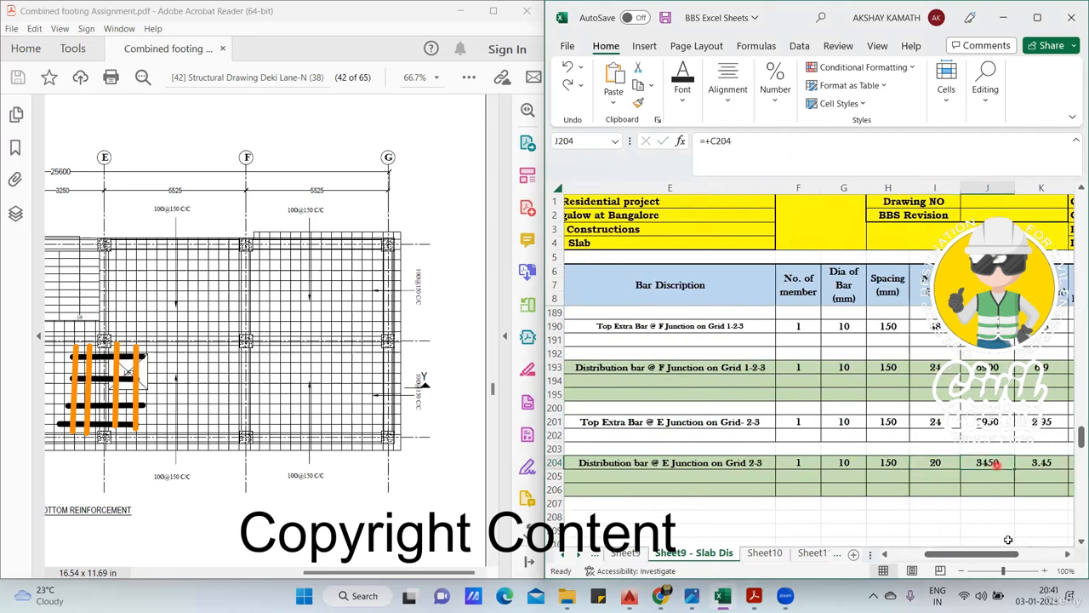
scroll(992, 462, "right", 3)
left_click(785, 462)
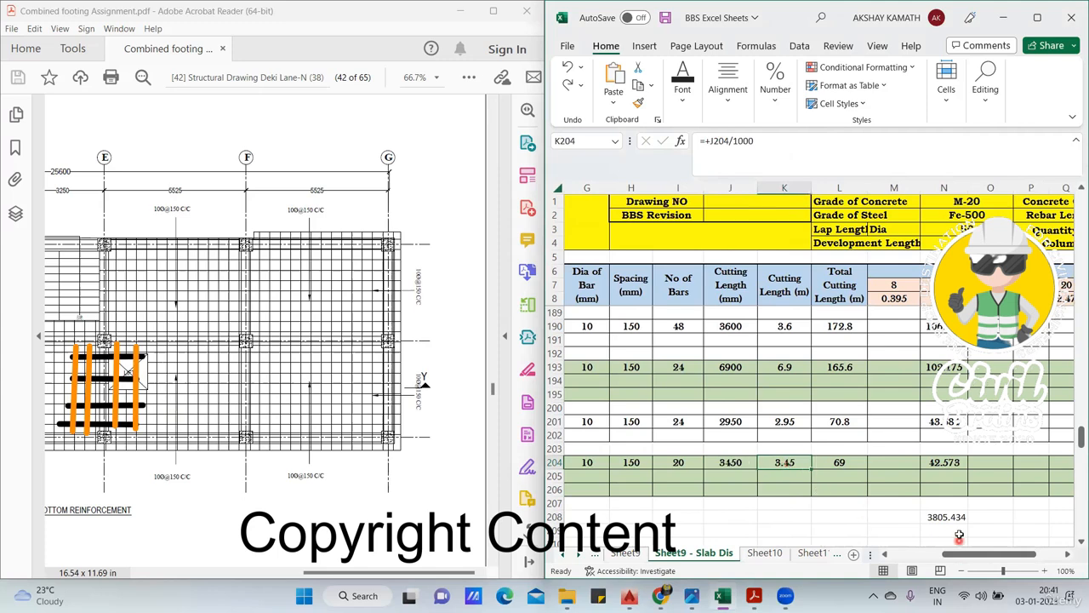
- Inspect the total cutting length formula in L204 and the weight formula in N204, leaving both unchanged
double_click(844, 462)
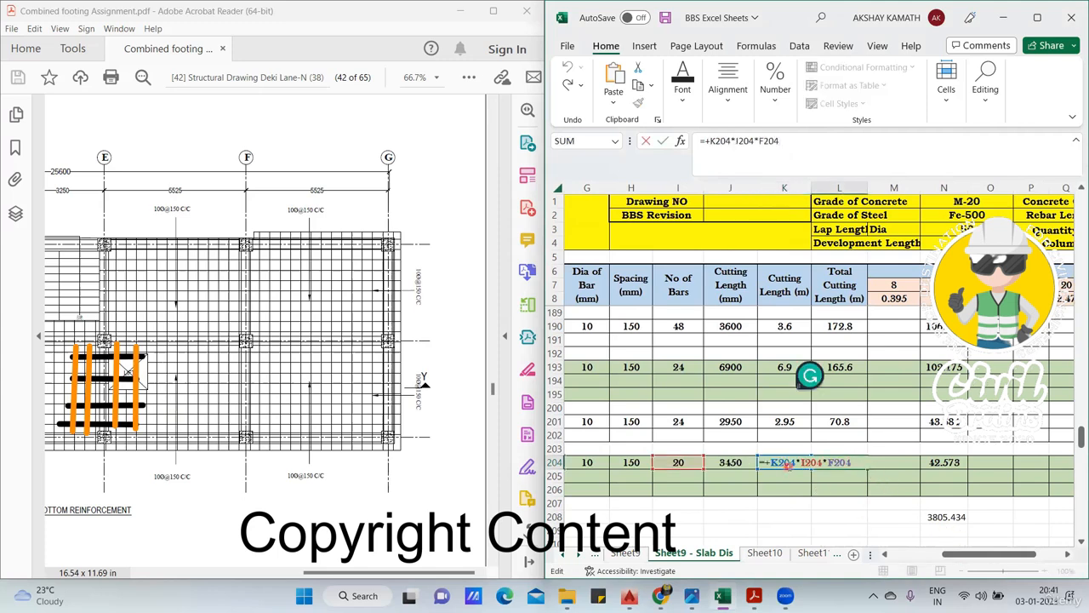
key("Return")
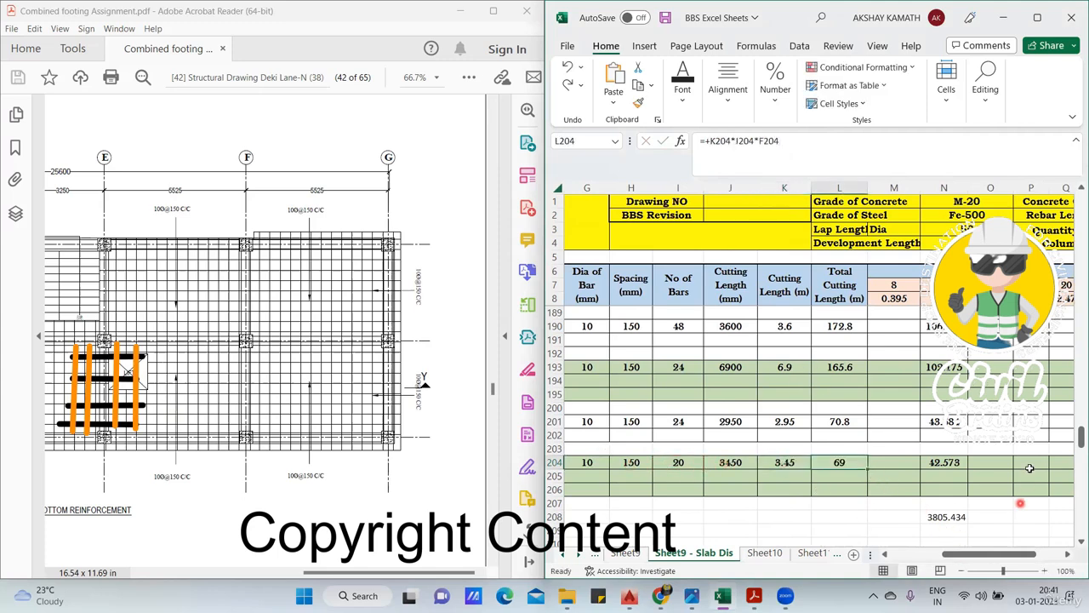
double_click(947, 462)
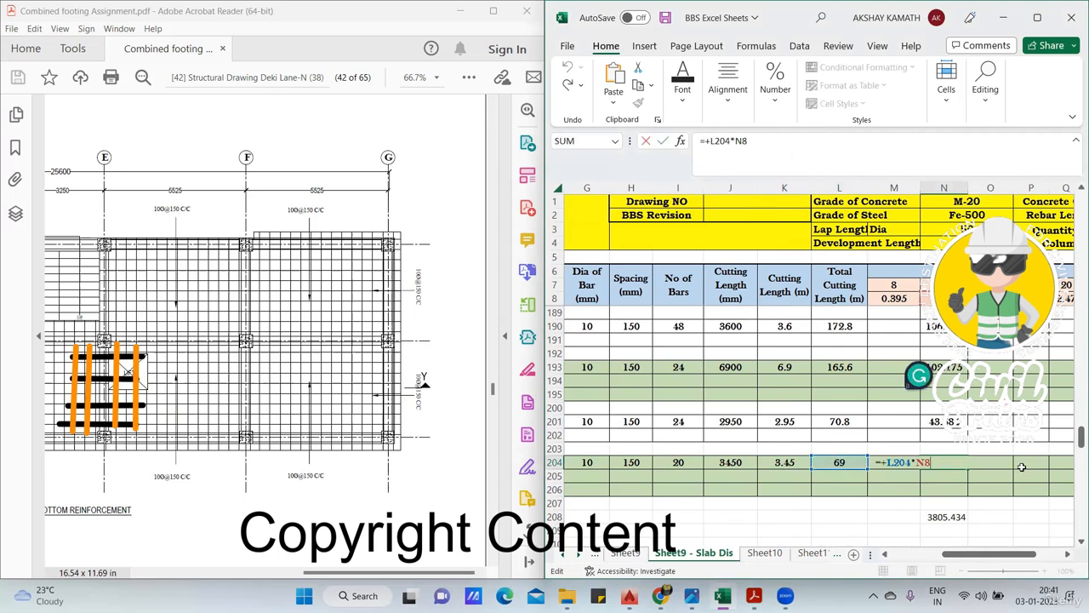
key("Escape")
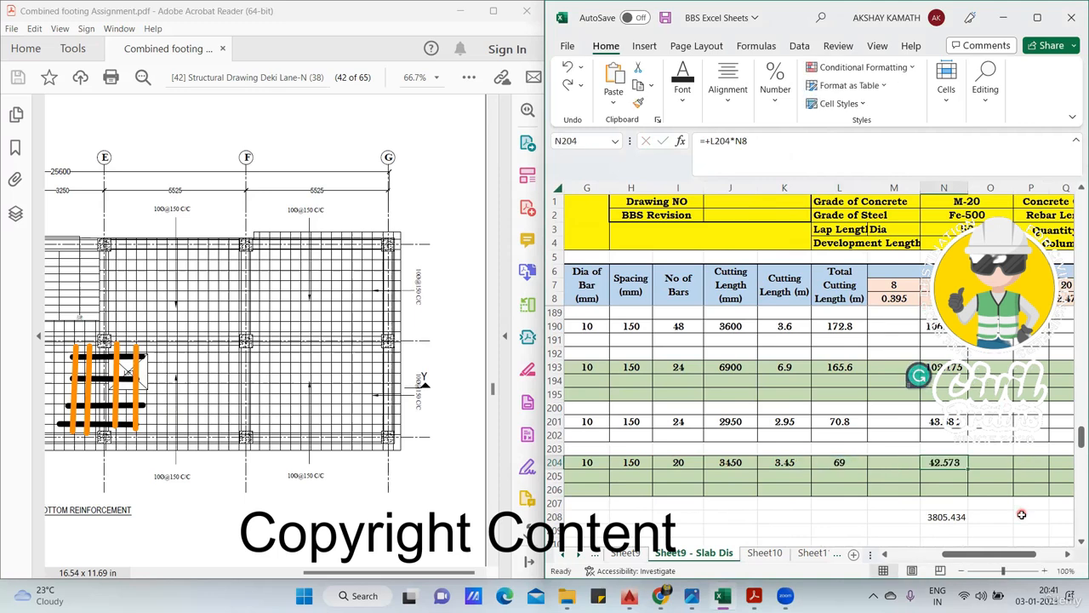
- Maximize the Excel workbook window and the Acrobat Reader window with the slab drawing
left_click(1037, 19)
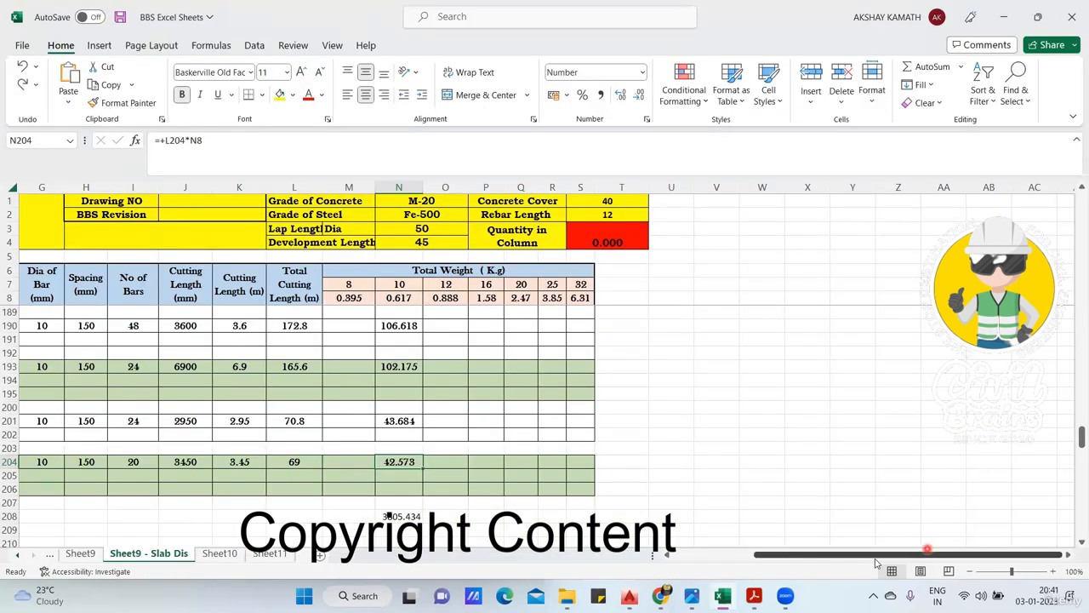
left_click_drag(929, 554, 839, 556)
scroll(887, 529, "down", 1)
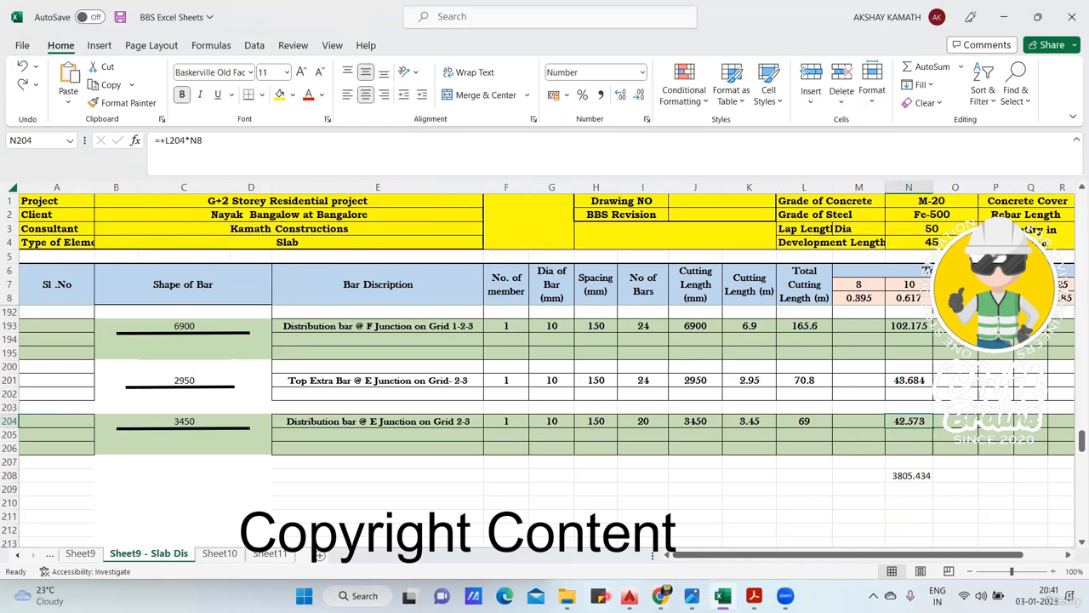
left_click(753, 596)
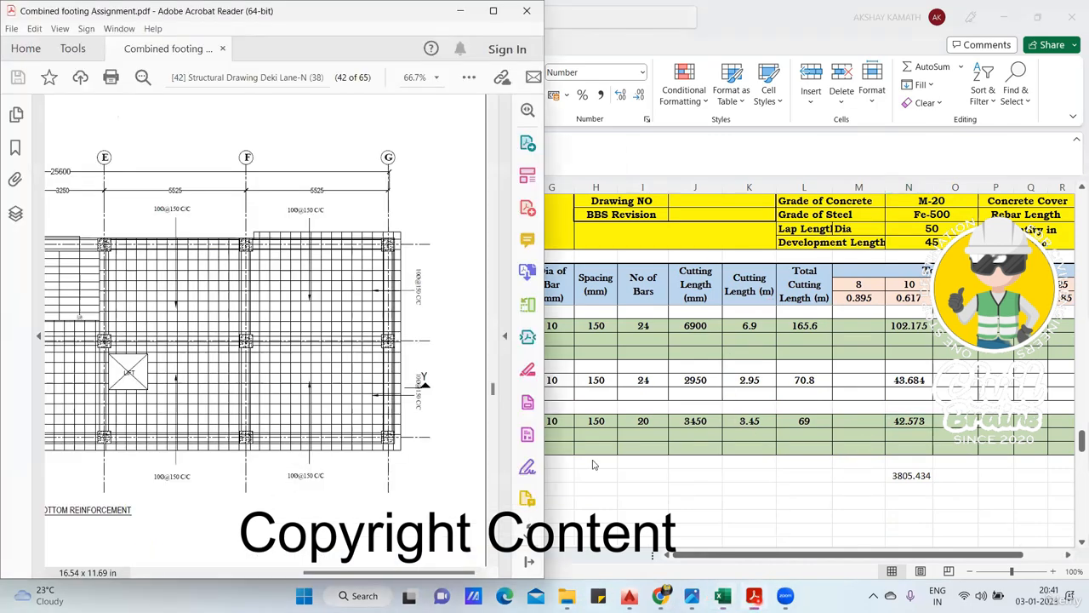
left_click(468, 11)
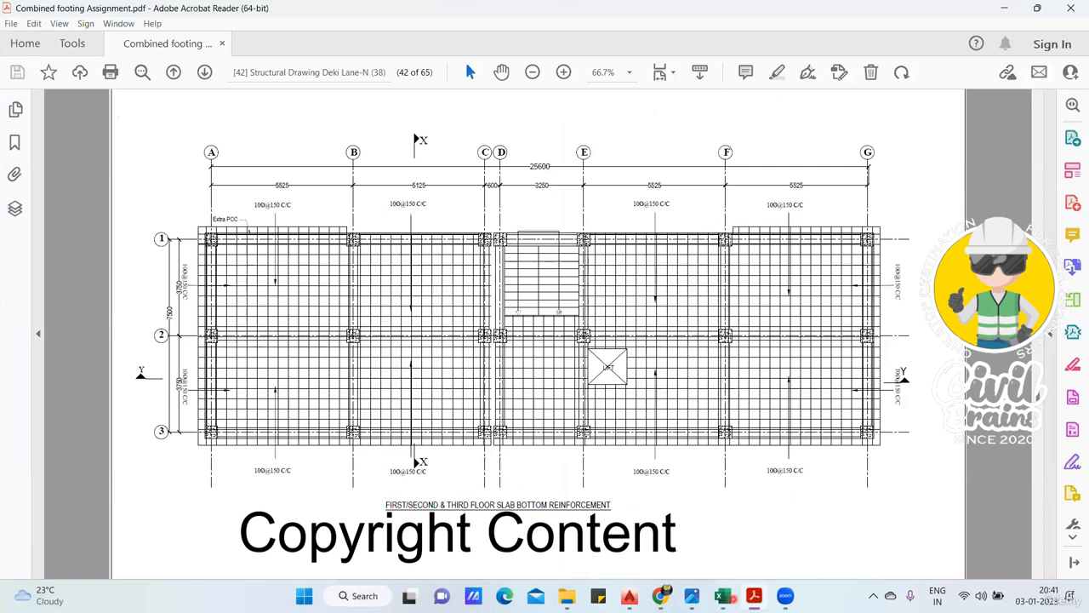
- Switch back to Excel and inspect the total weight formula in N208
left_click(722, 595)
left_click(928, 476)
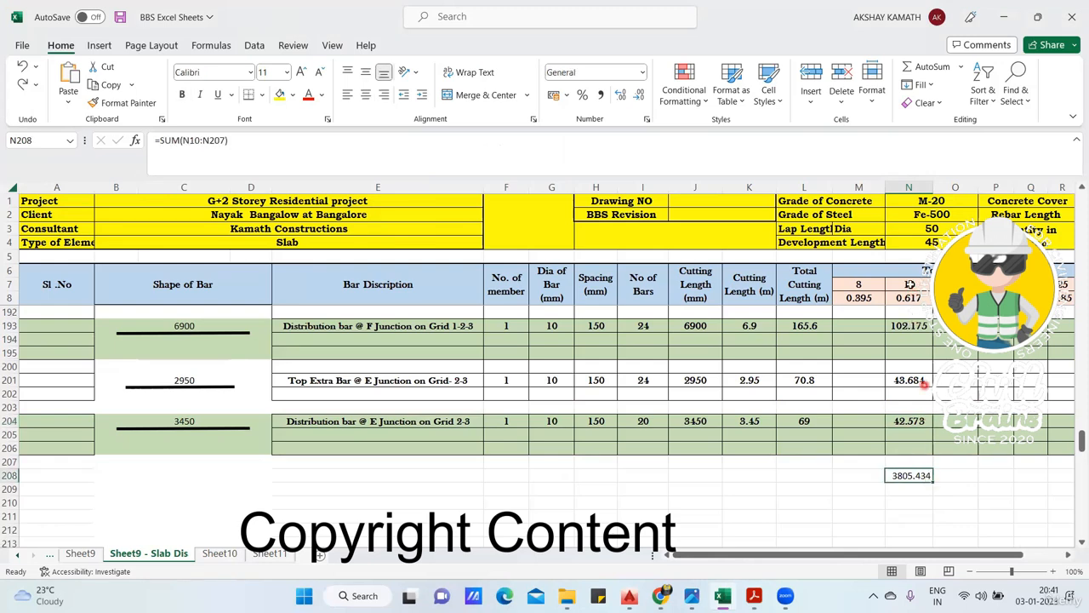
left_click(901, 501)
left_click(899, 478)
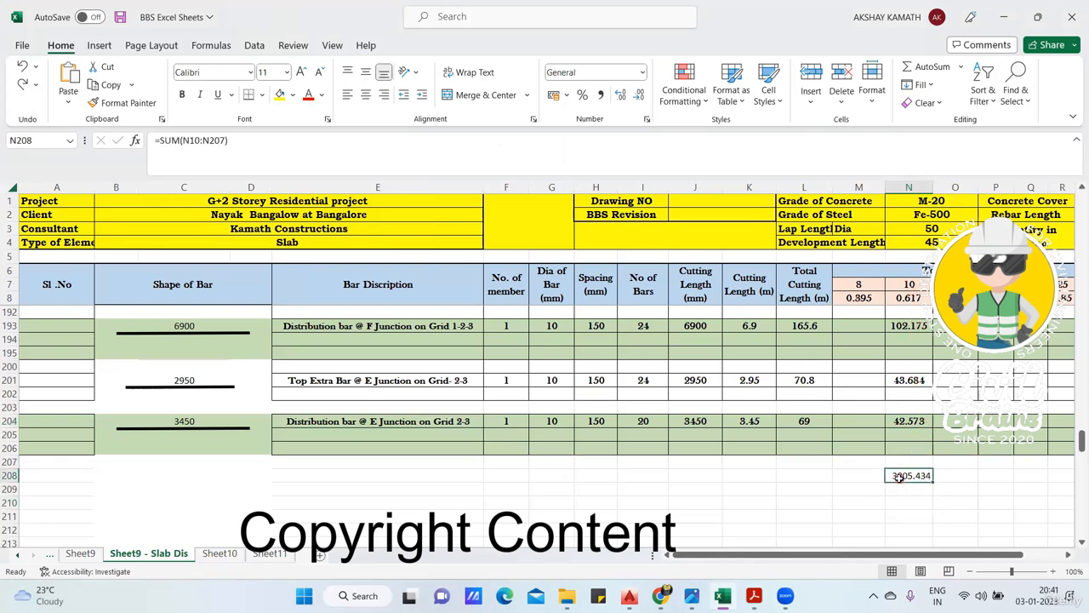
left_click(947, 492)
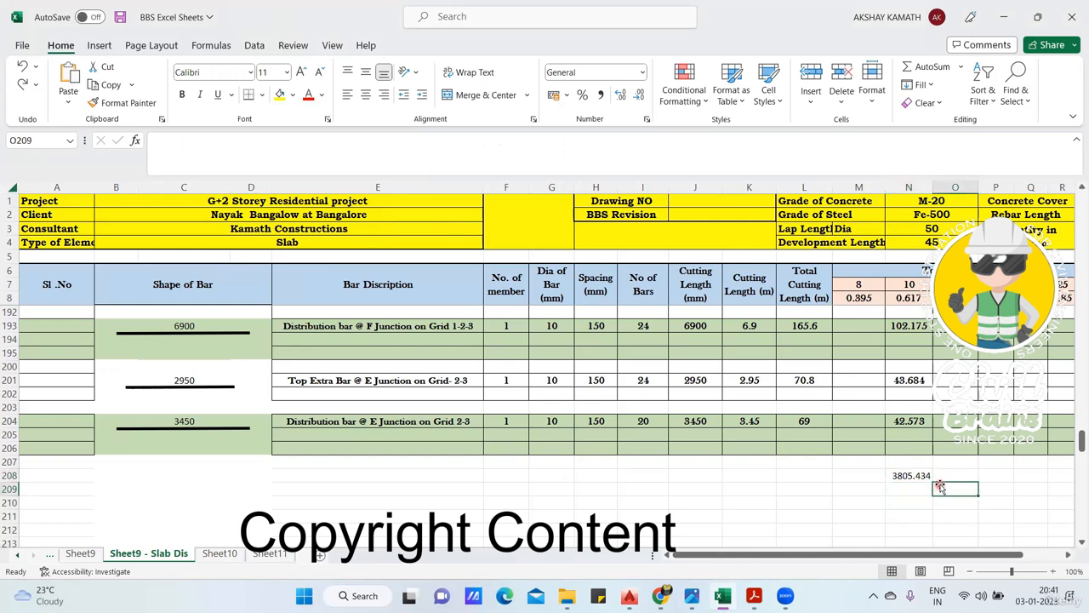
- Review the member counts up to the start of the schedule and check the floors covered by the slab drawing in Acrobat Reader
scroll(505, 400, "up", 7)
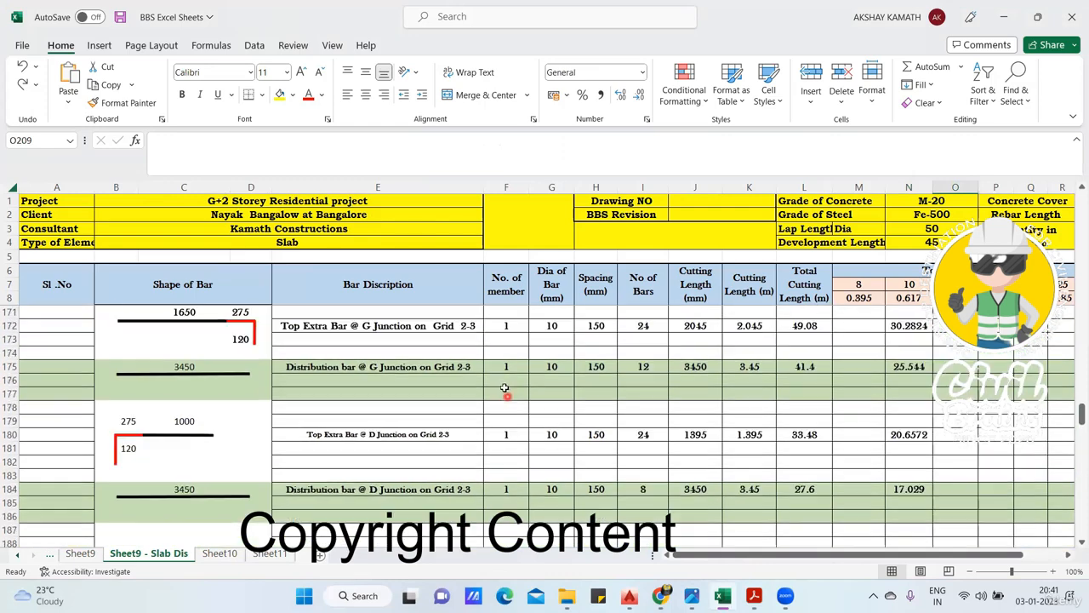
scroll(505, 388, "up", 20)
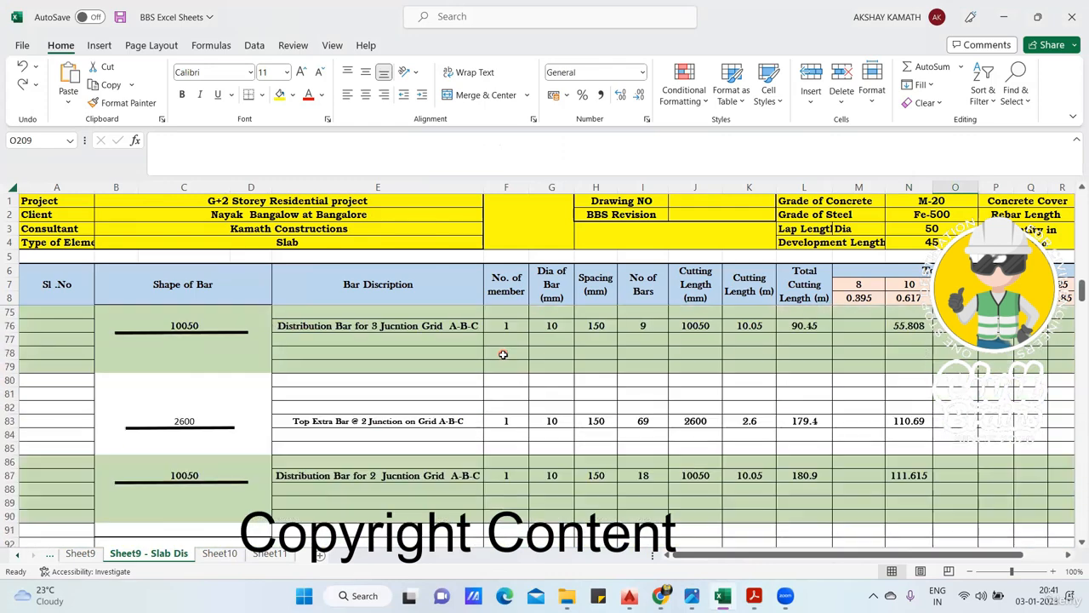
scroll(503, 354, "up", 13)
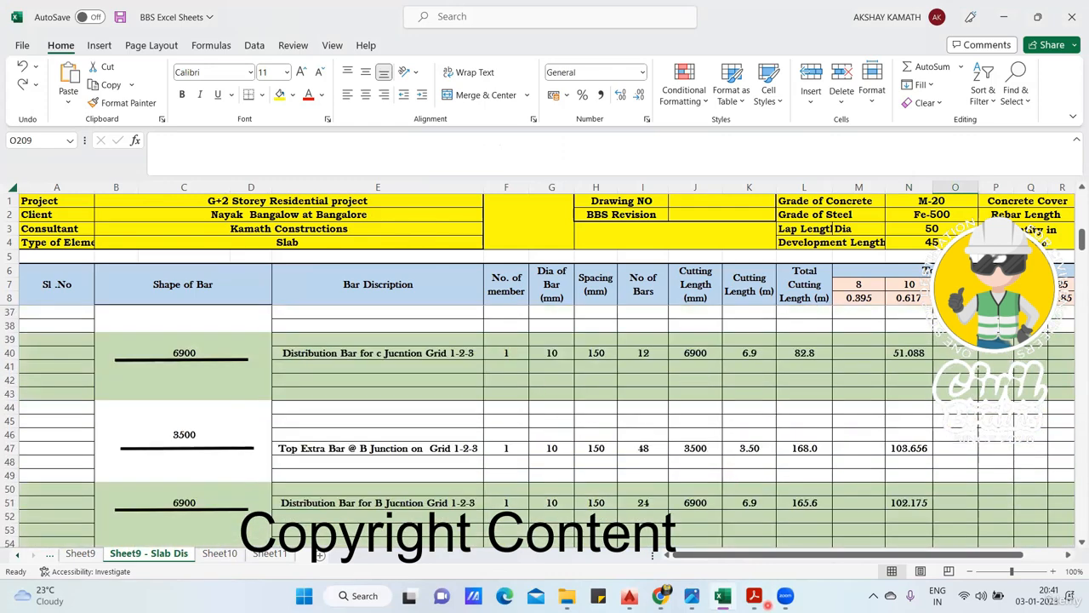
left_click(764, 600)
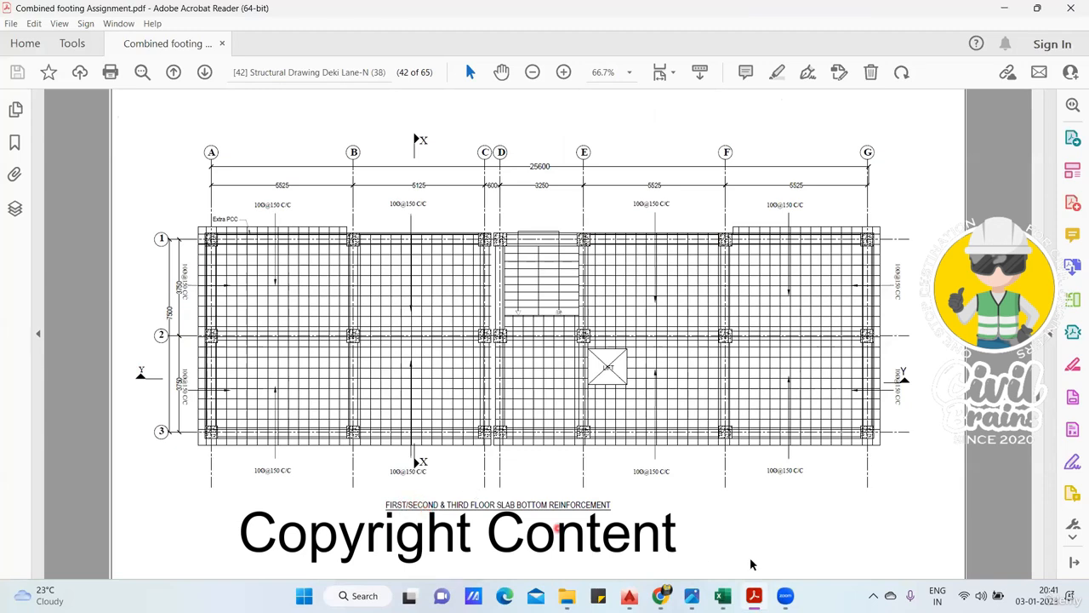
left_click(754, 596)
scroll(509, 366, "up", 6)
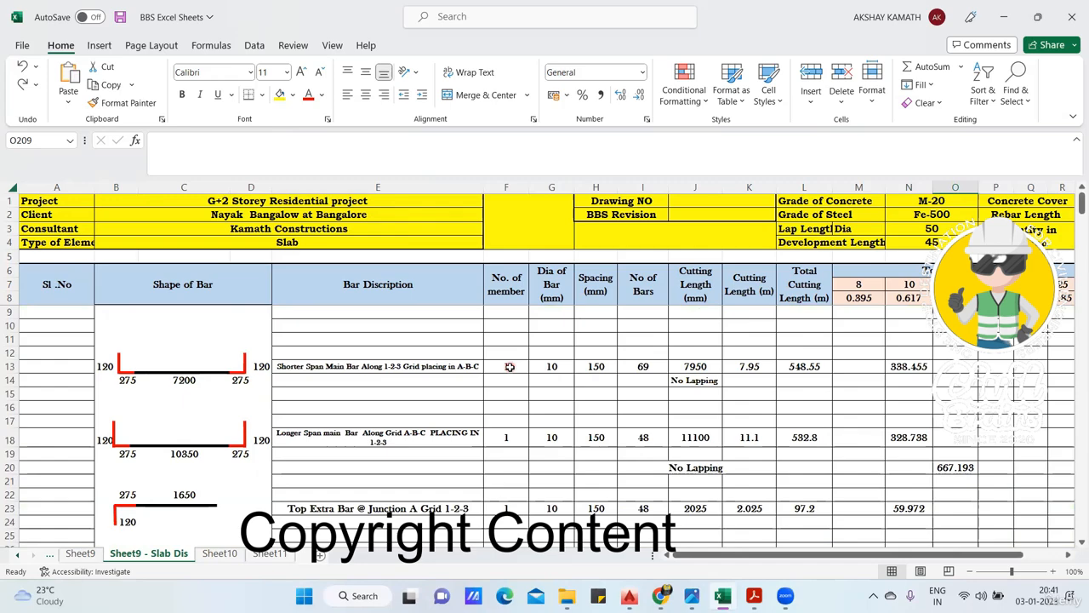
- Add an orange text annotation below the end of the schedule reading "3805", "3805 x 3 =11415" and "11 ton"
scroll(511, 368, "down", 4)
left_click_drag(1083, 214, 1074, 468)
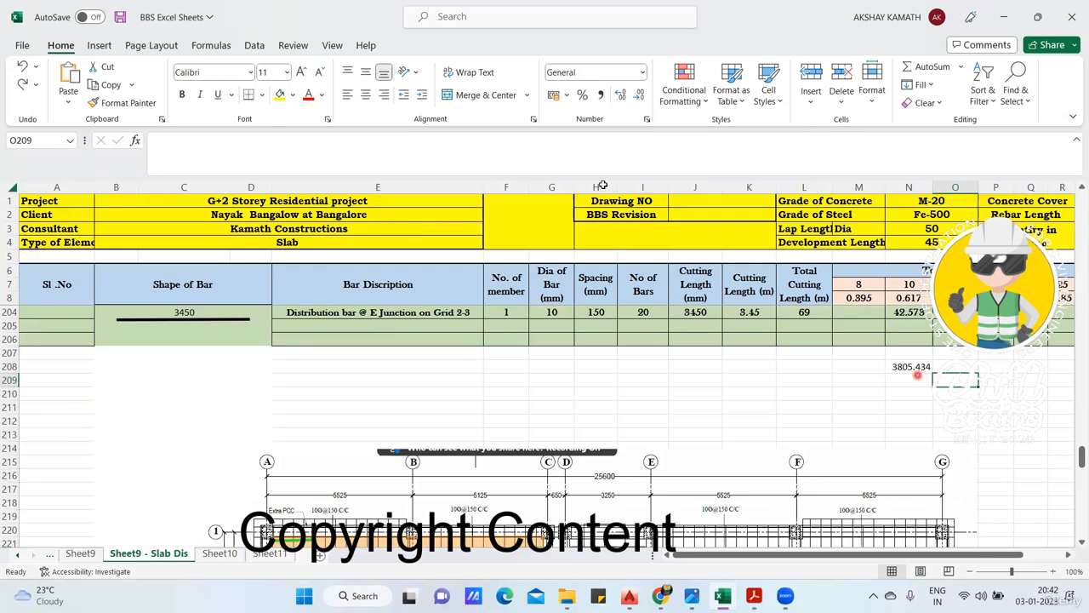
left_click(445, 398)
type("3805")
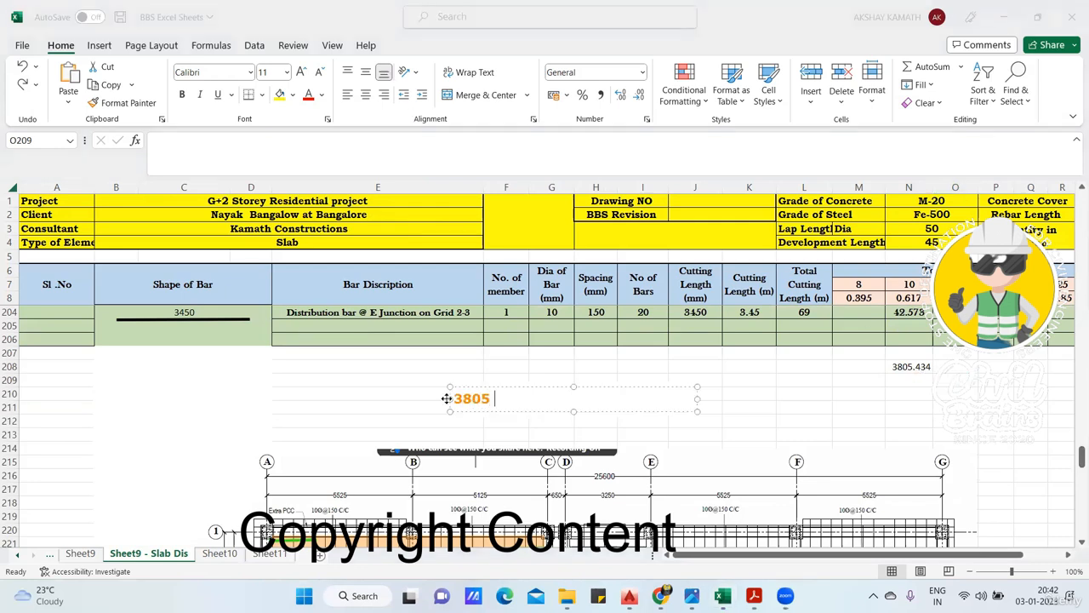
key("Return")
type("3805 x 3 =11415")
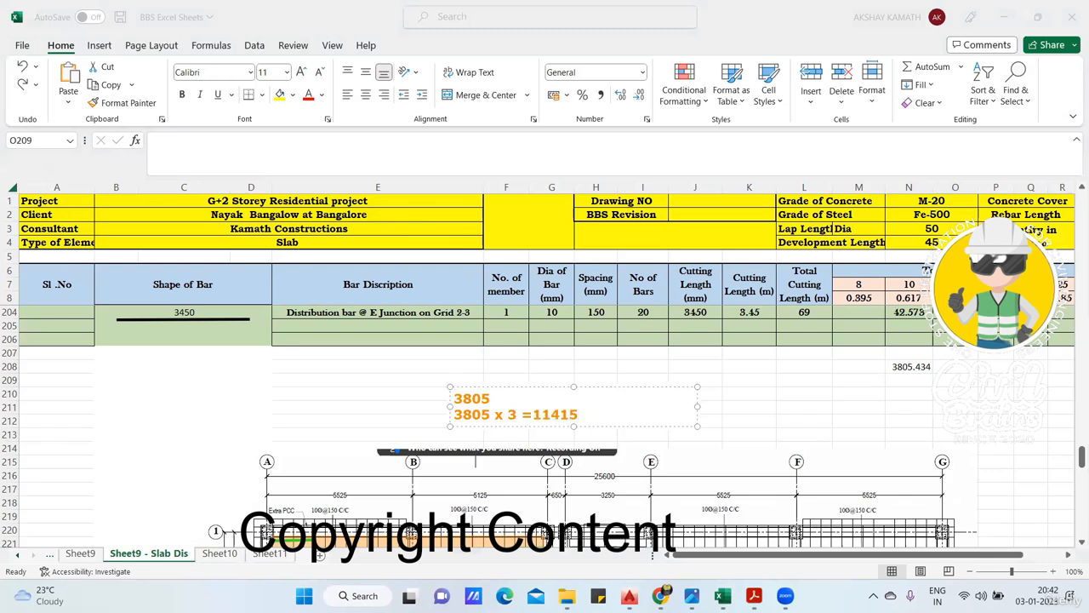
key("Return")
key("Return")
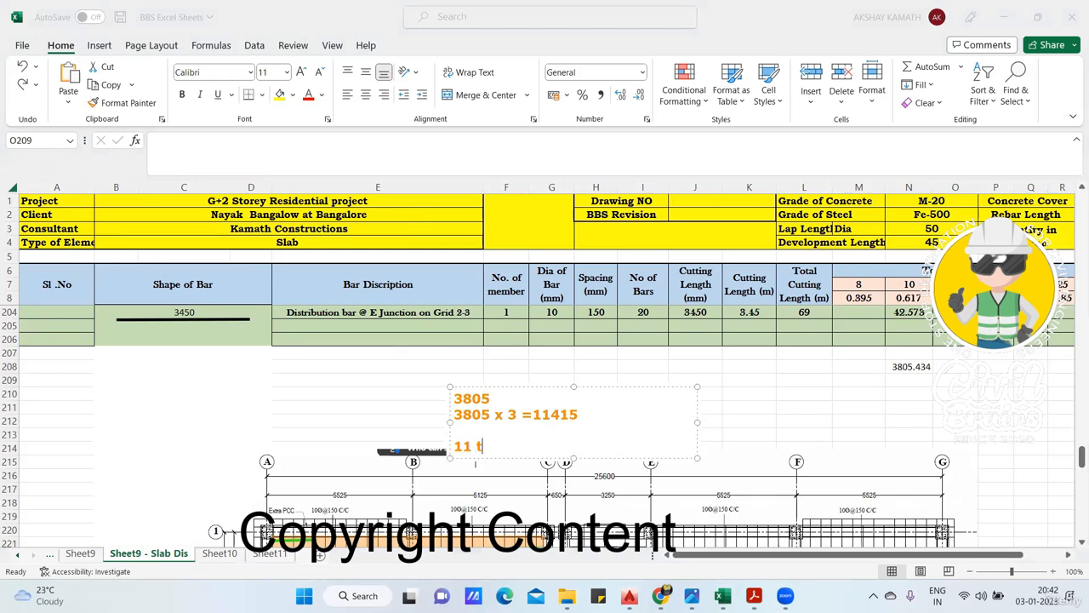
left_click(764, 408)
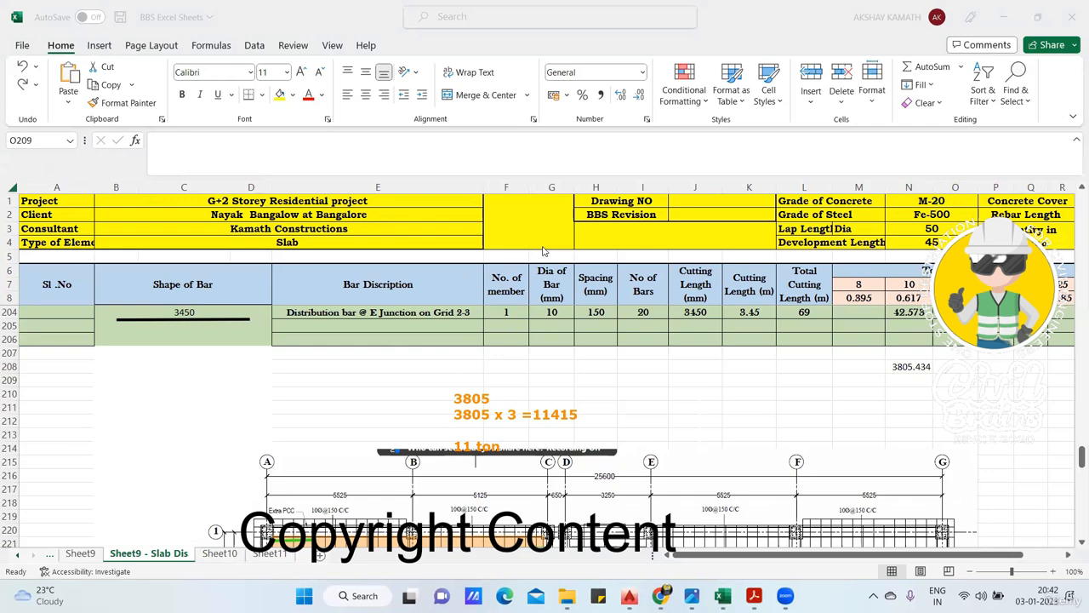
- Set the number of members in F13 for the shorter span main bar to 3
scroll(527, 373, "up", 20)
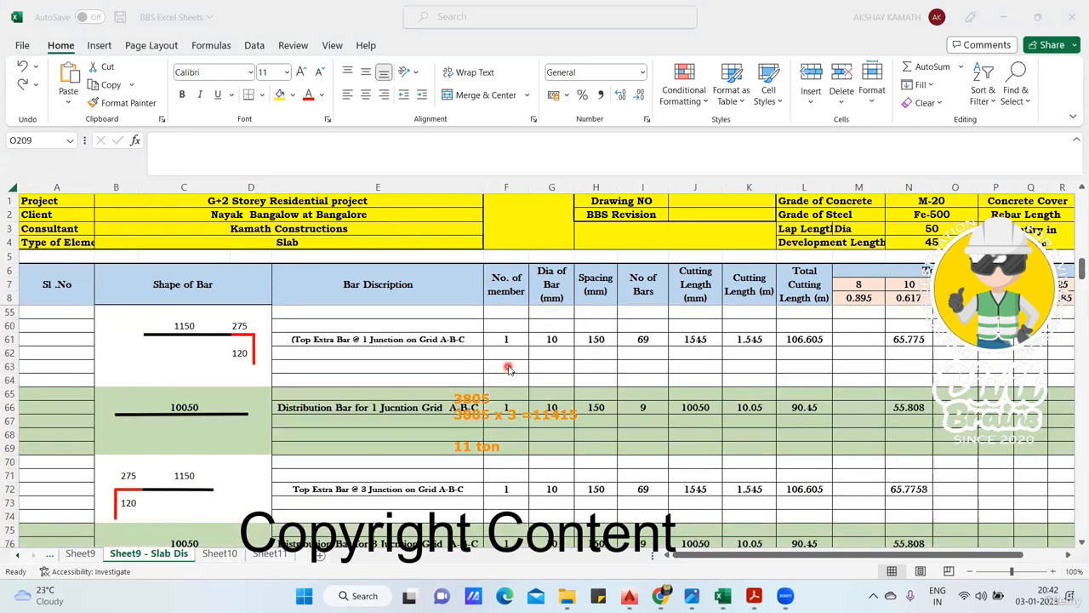
scroll(510, 369, "up", 17)
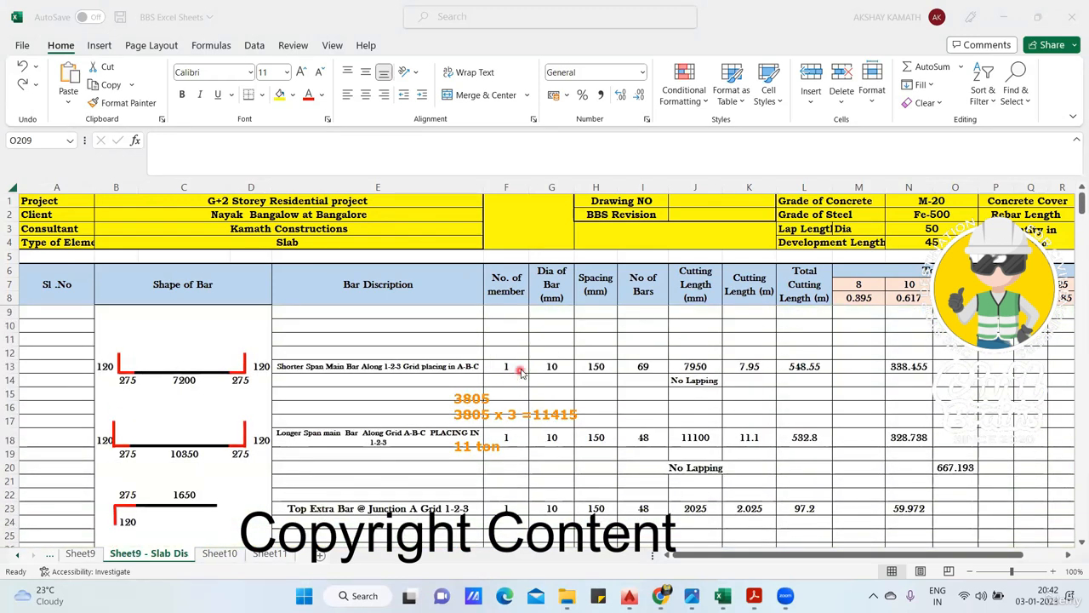
left_click(521, 370)
type("3")
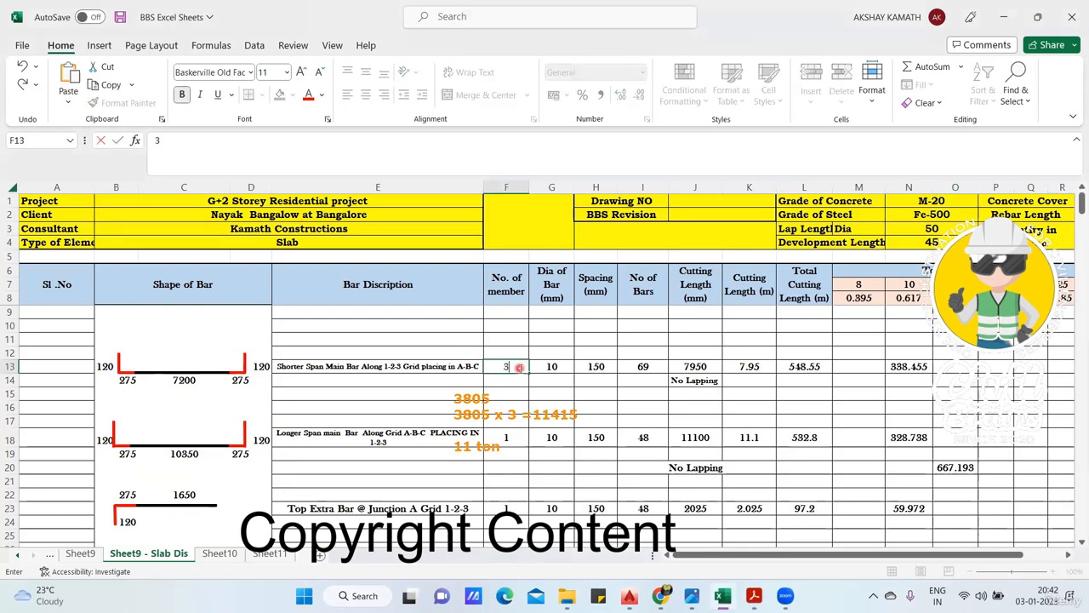
key("Return")
- Set the number of members in F18 for the longer span main bar to 3
key("Down")
key("Down")
key("Down")
key("Down")
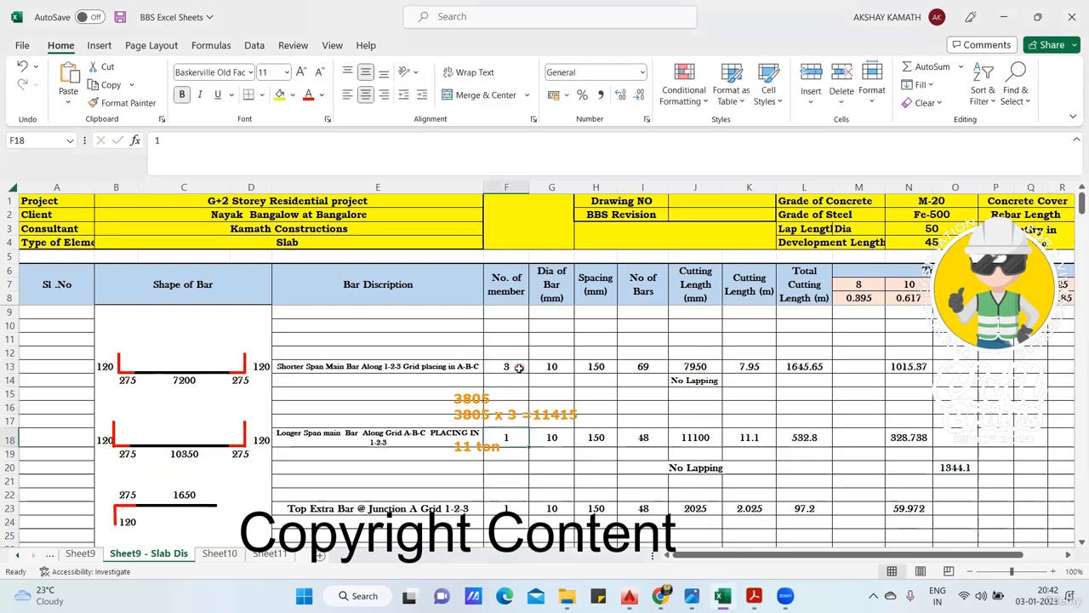
type("3")
key("Return")
- Set the number of members in F23 for the top extra bar at junction A to 3
key("Down")
key("Down")
key("Down")
key("Down")
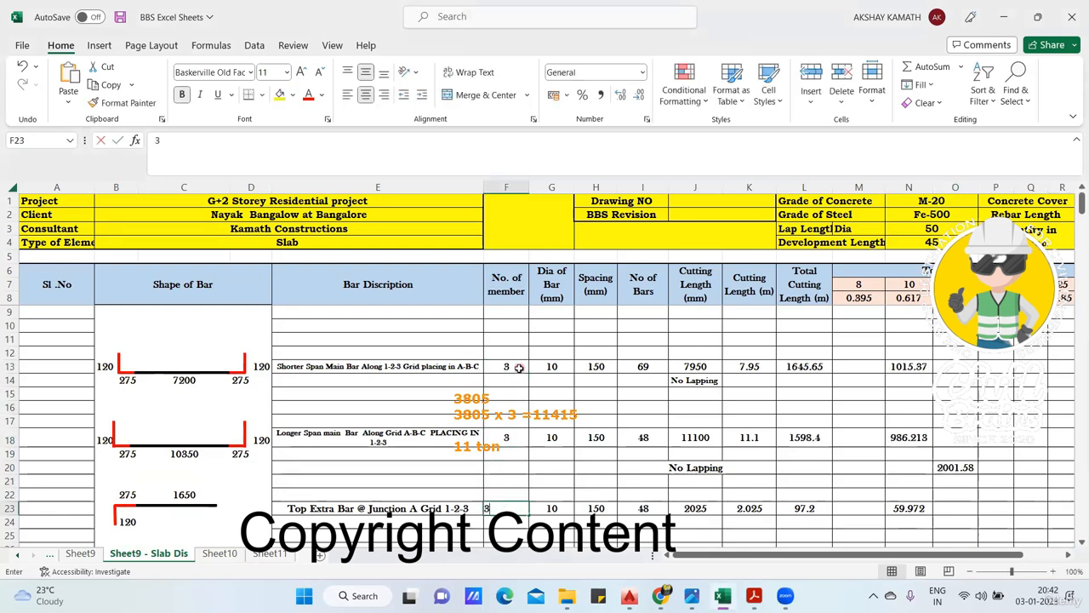
type("3")
key("Return")
key("Down")
key("Down")
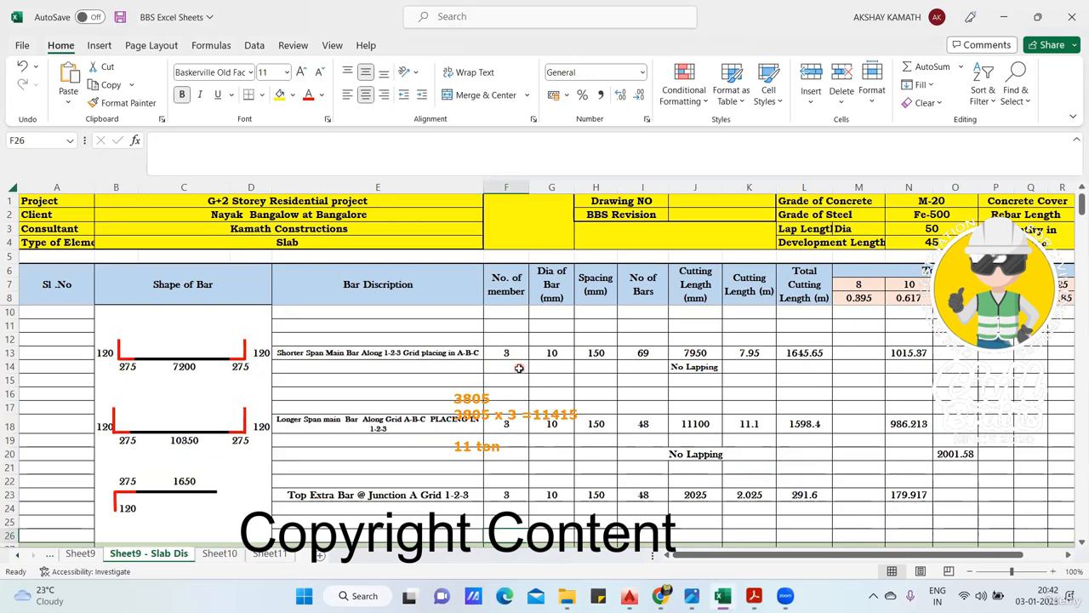
- Set the number of members in F28 for the distribution bar at junction A to 3
key("Down")
key("Down")
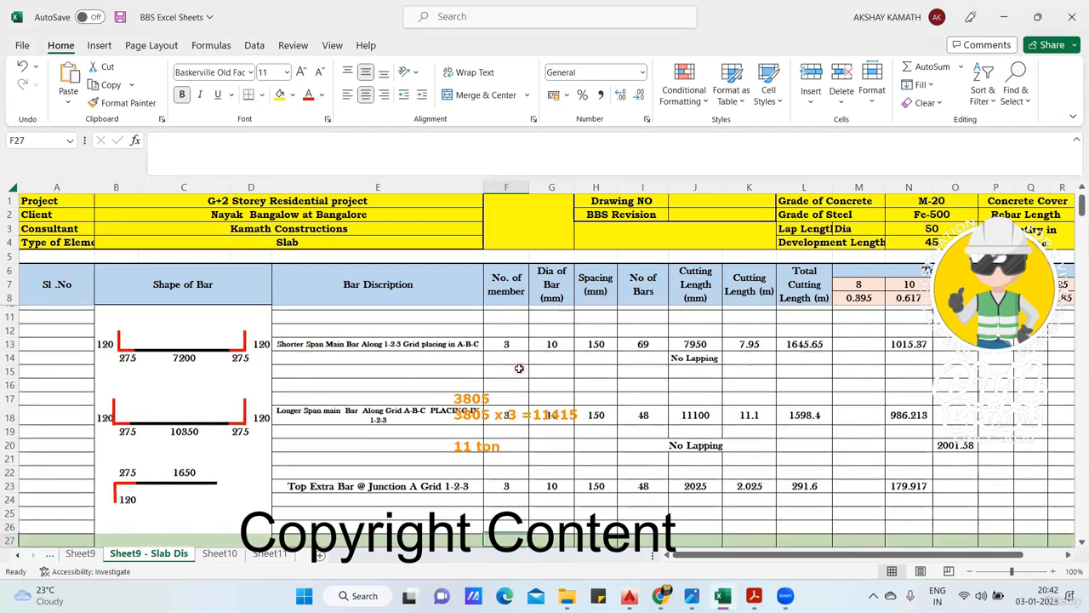
type("3")
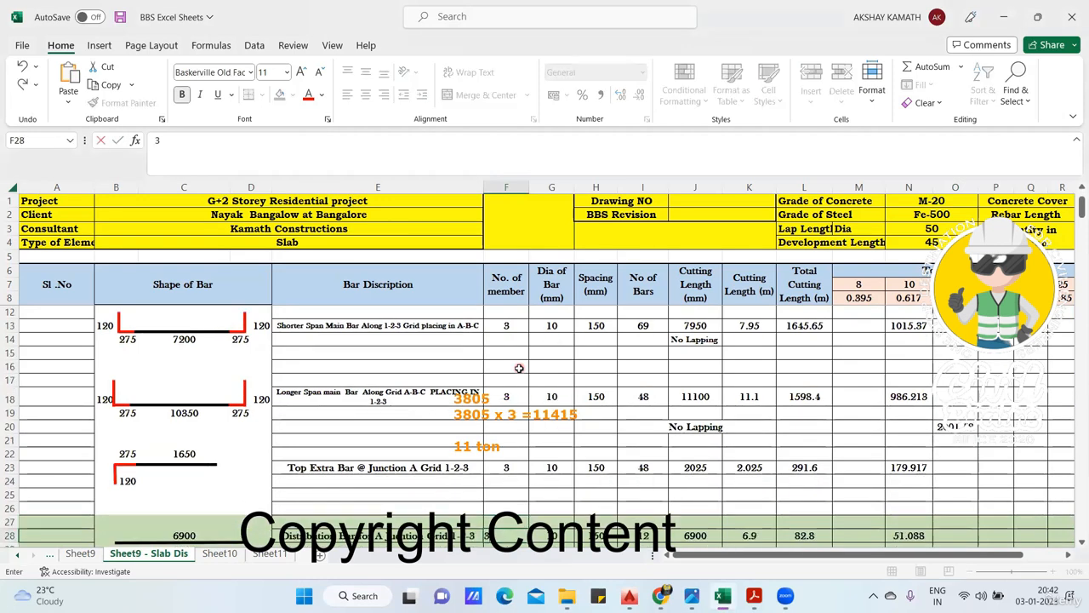
key("Return")
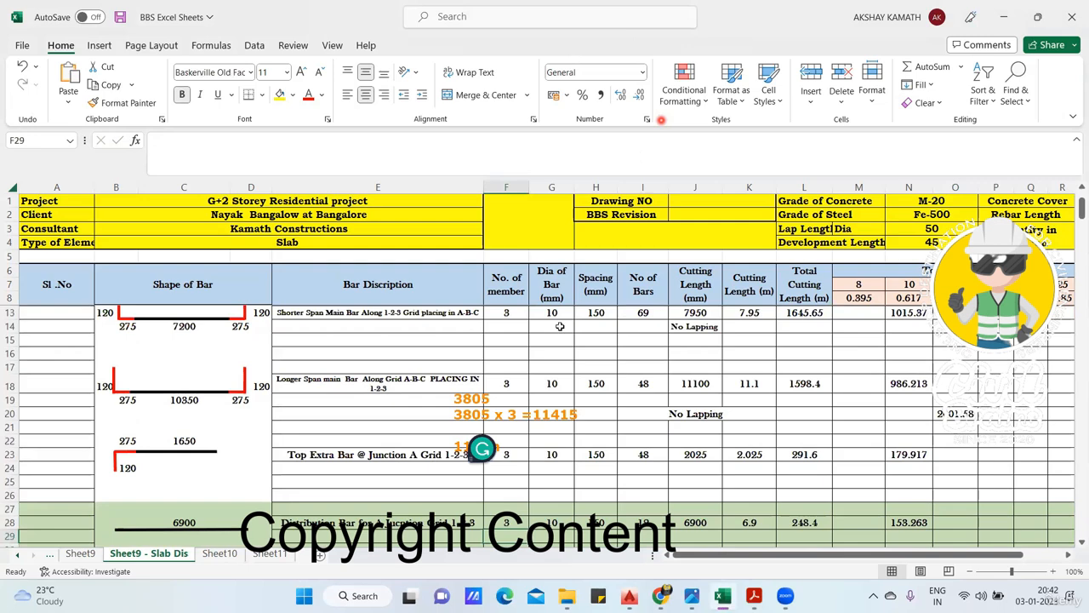
- Set the number of members to 3 for the junction C top extra bar in F35 and its distribution bar in F40
scroll(520, 432, "down", 3)
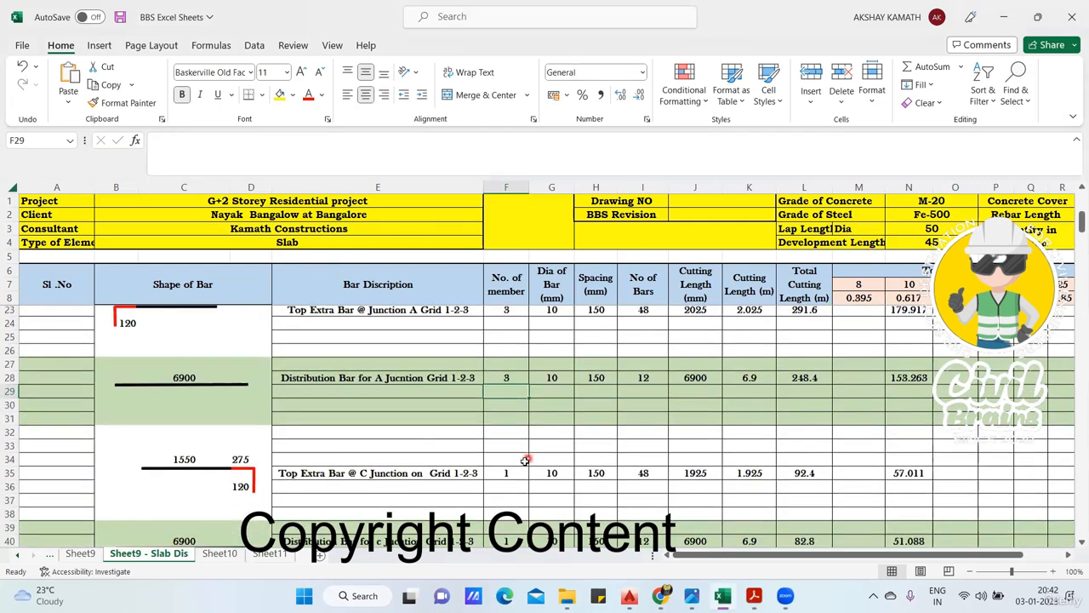
scroll(525, 460, "down", 1)
left_click(518, 447)
key("BackSpace")
type("3")
key("Return")
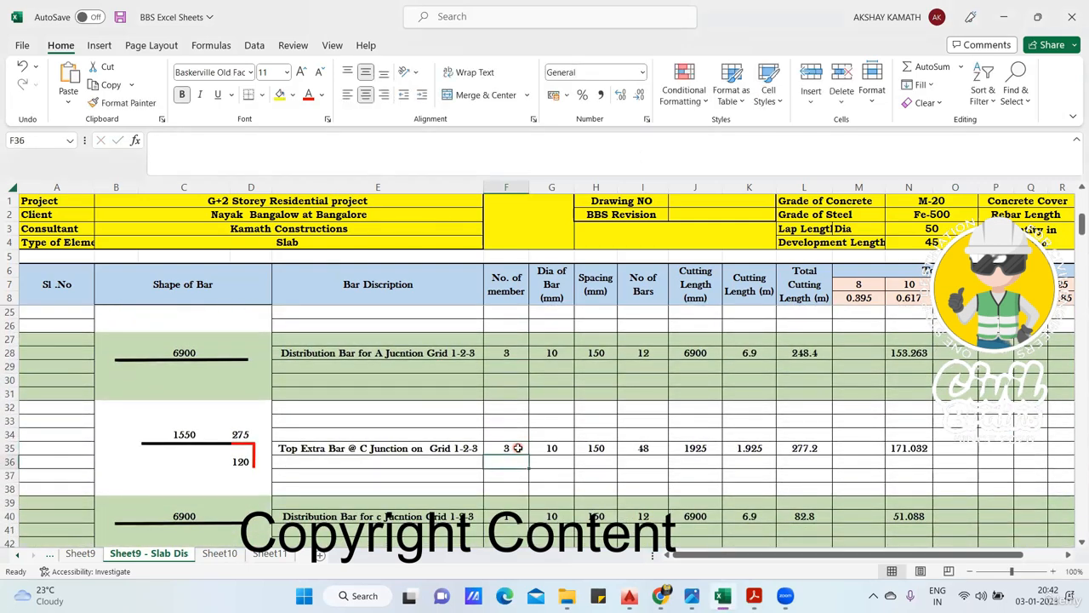
key("Down")
key("Down")
key("Down")
key("Down")
type("3")
key("Return")
- Set the number of members to 3 for the junction B top extra bar in F47 and its distribution bar in F51
scroll(518, 448, "down", 4)
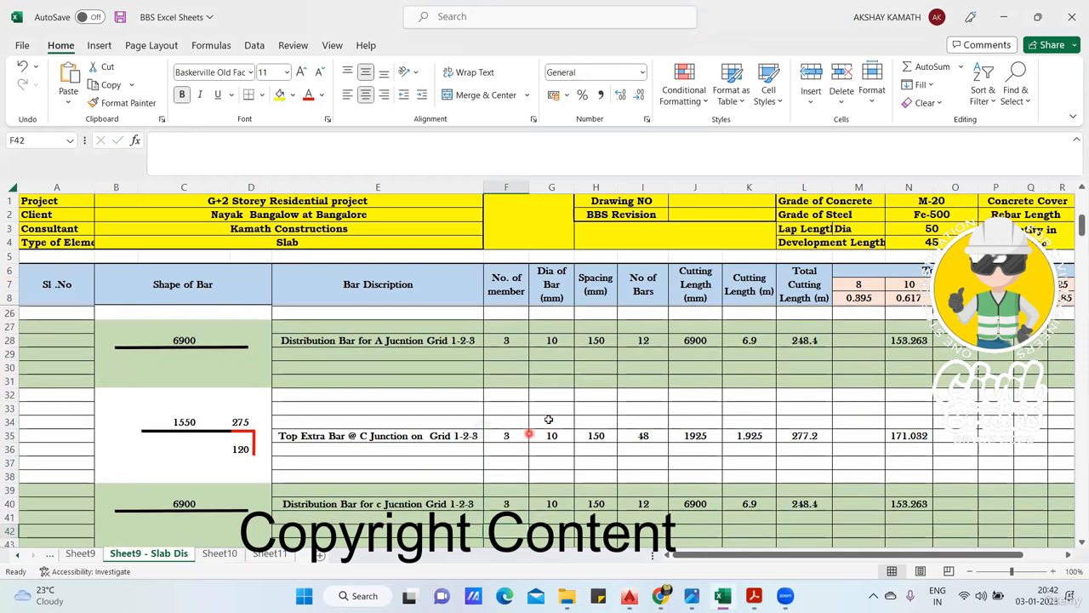
left_click(514, 435)
type("3")
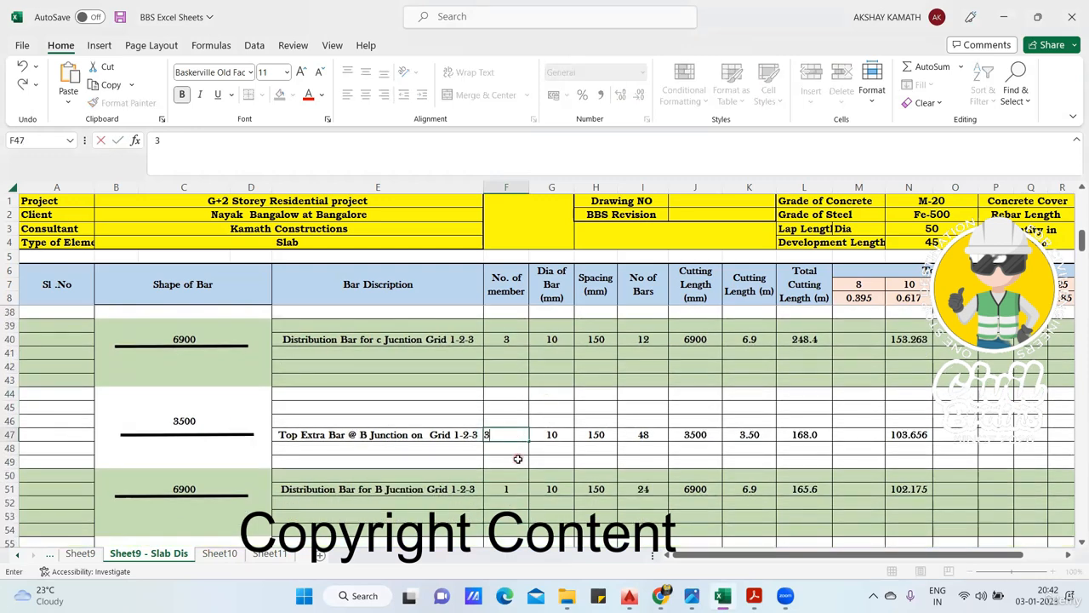
key("Return")
scroll(517, 448, "down", 1)
left_click(521, 448)
type("3")
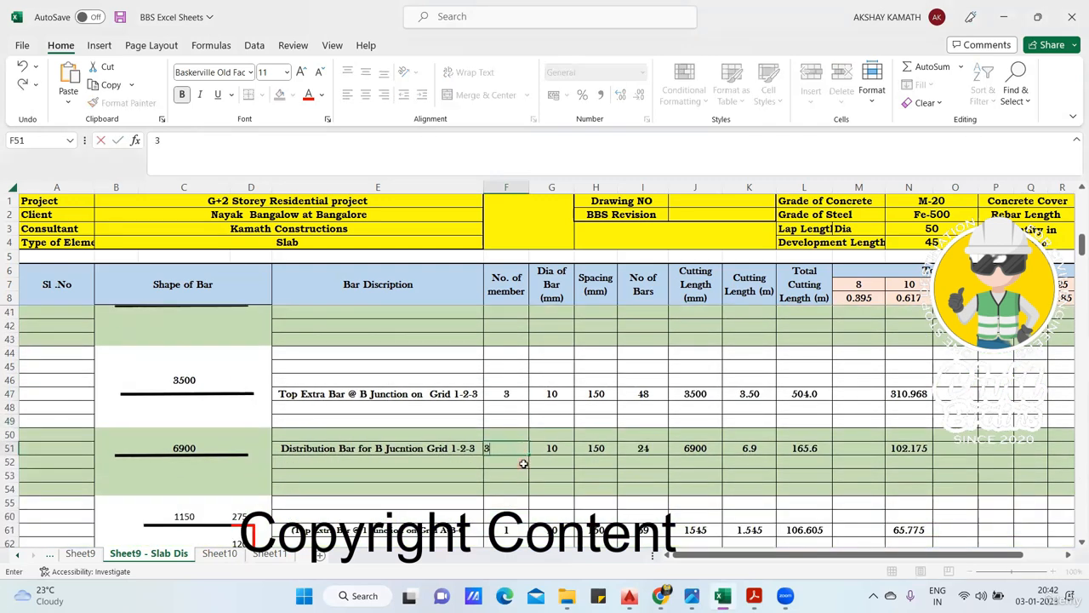
key("Return")
- Set the number of members to 3 for the junction 1, grid A-B-C top extra bar in F61 and distribution bar in F66
key("Down")
key("Down")
key("Down")
key("Down")
key("Down")
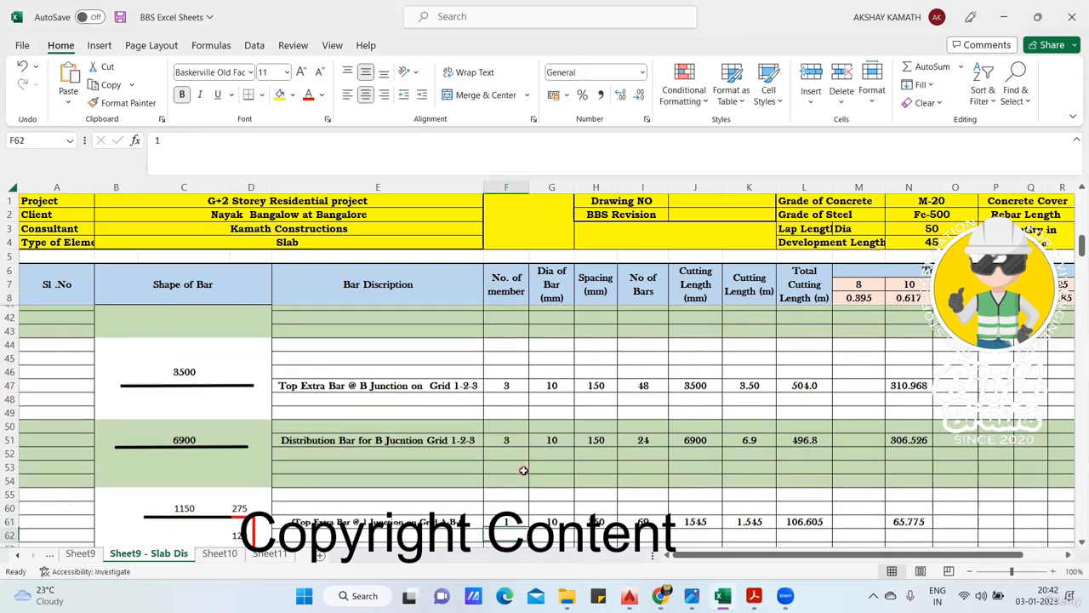
type("3")
key("Return")
scroll(521, 483, "down", 3)
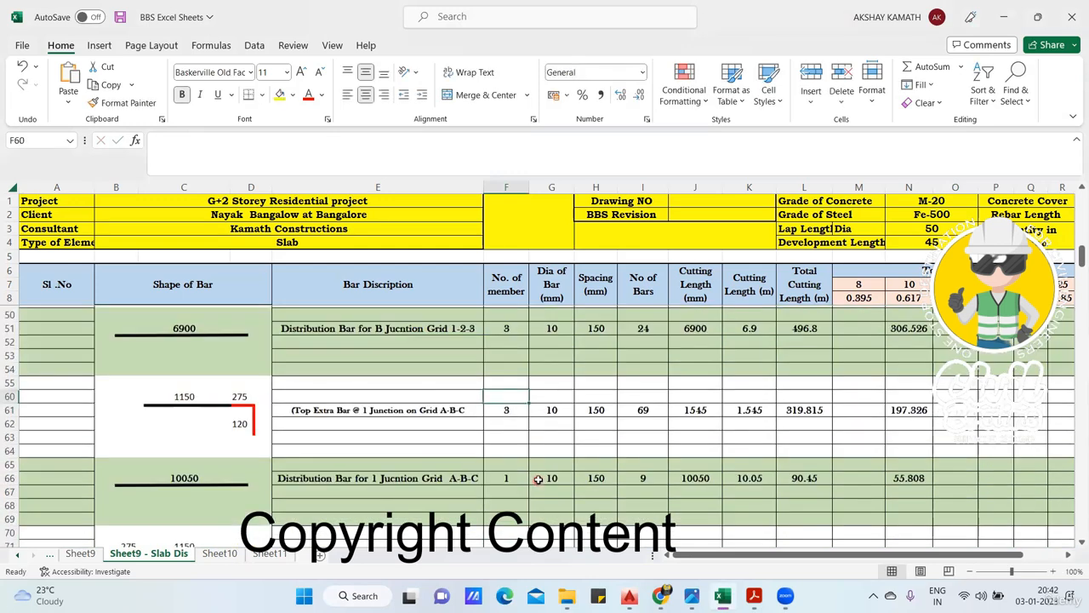
left_click(520, 462)
type("3")
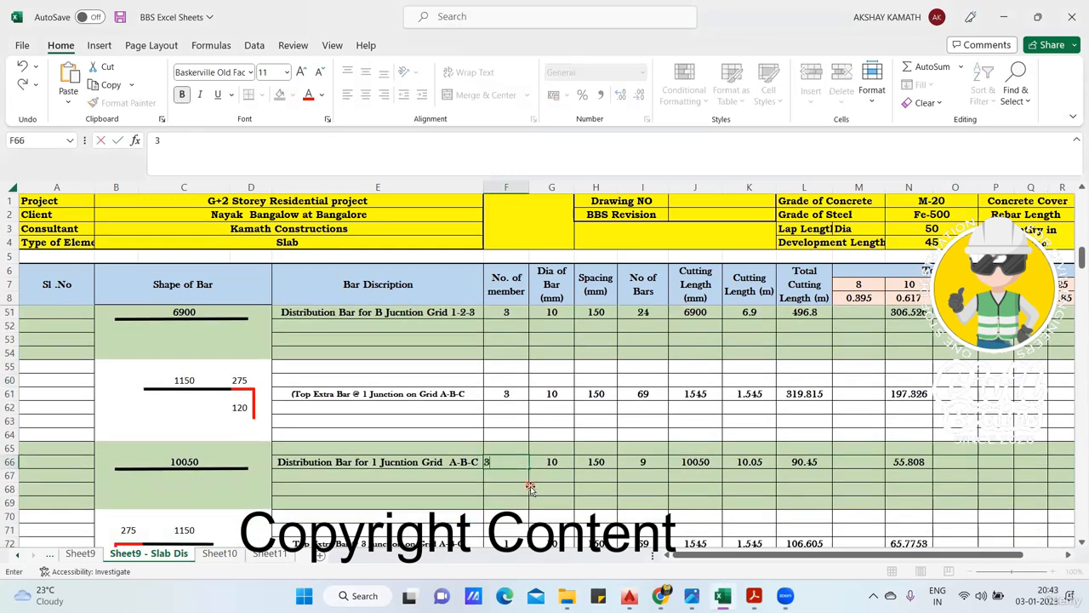
left_click(532, 485)
- Set the number of members to 3 for the junction 3, grid A-B-C top extra bar in F72 and distribution bar in F76
scroll(532, 480, "down", 4)
left_click(519, 437)
type("3")
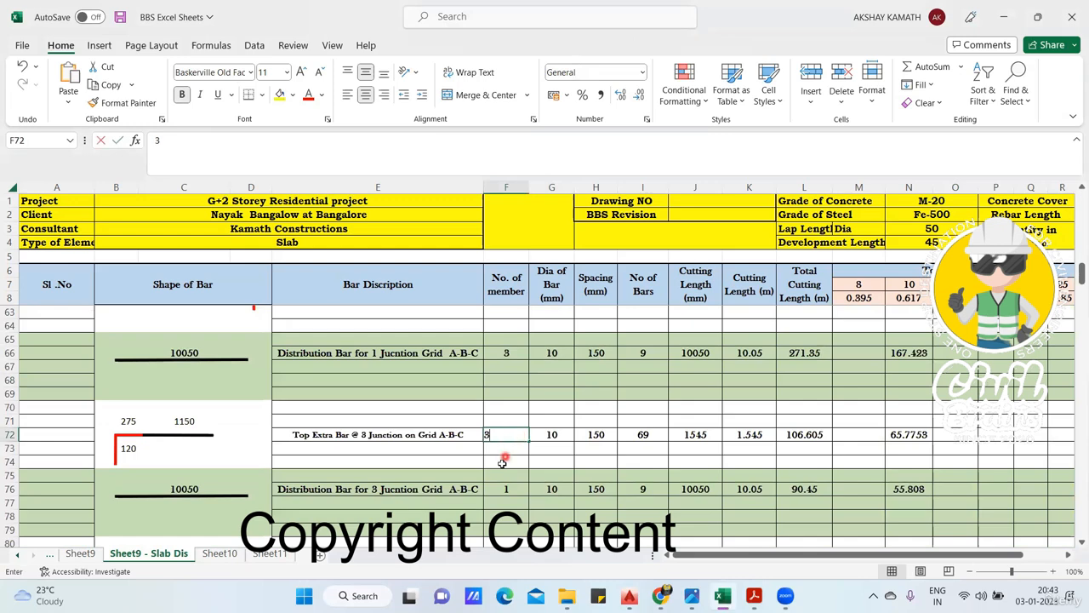
left_click(515, 460)
scroll(521, 457, "down", 2)
left_click(514, 412)
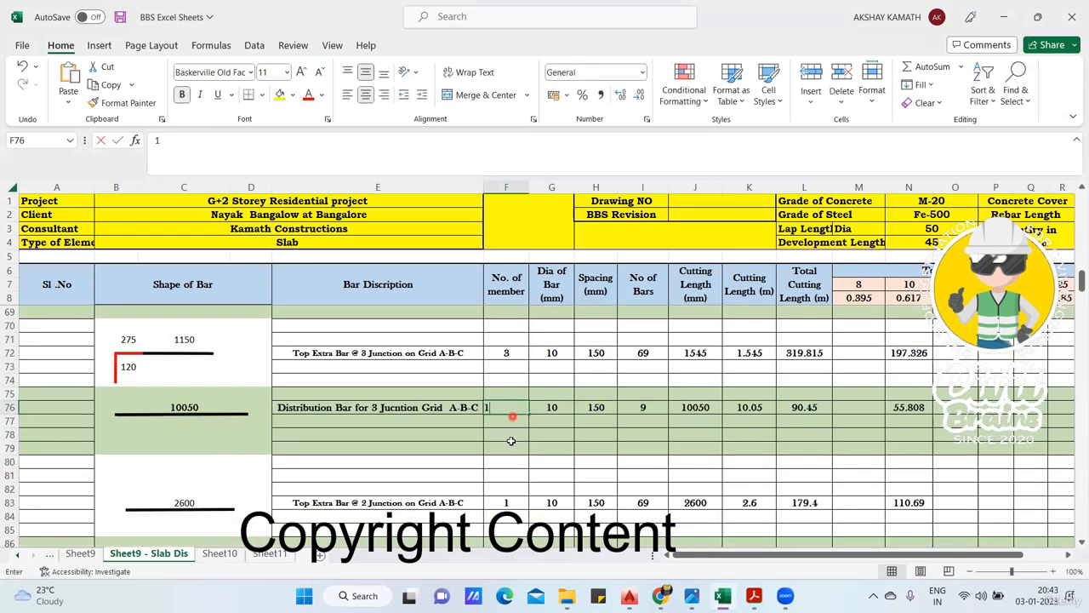
type("3")
left_click(520, 434)
- Set the number of members to 3 for the junction 2, grid A-B-C top extra bar in F83 and distribution bar in F87
scroll(520, 431, "down", 2)
left_click(513, 421)
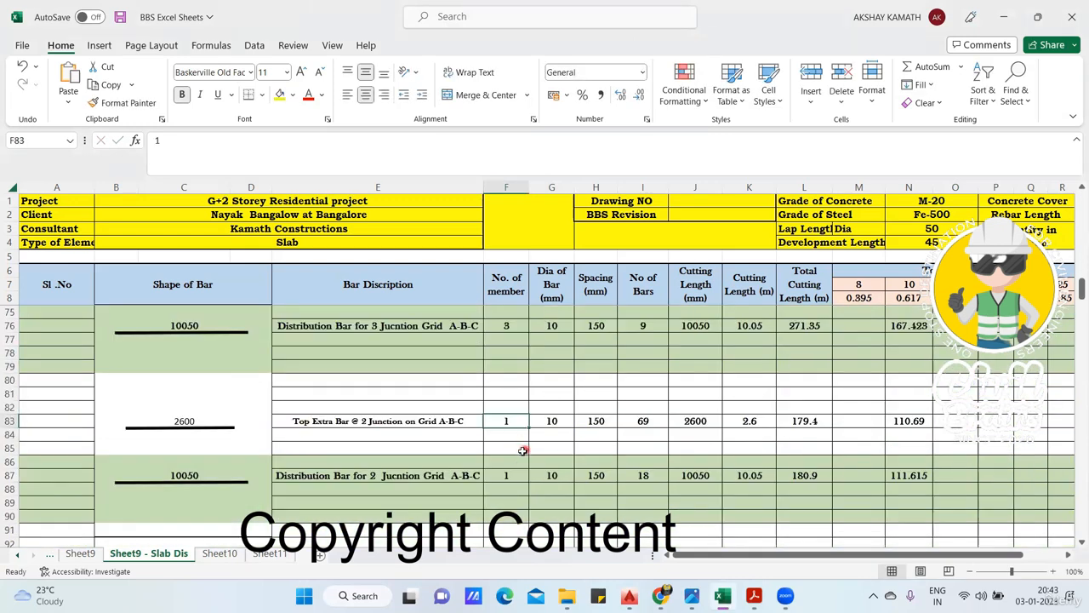
type("3")
left_click(521, 459)
scroll(520, 462, "down", 2)
left_click(519, 397)
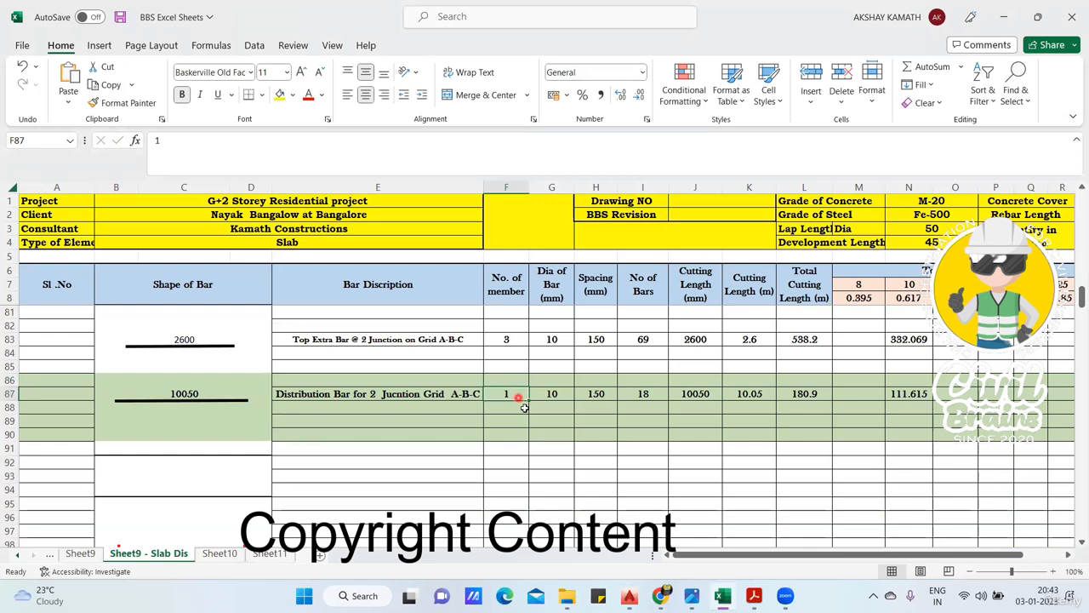
type("3")
left_click(532, 447)
- Set the number of members to 3 for the shorter span main bars placed in E-F-G (F99) and in D-E (F103)
scroll(553, 451, "down", 4)
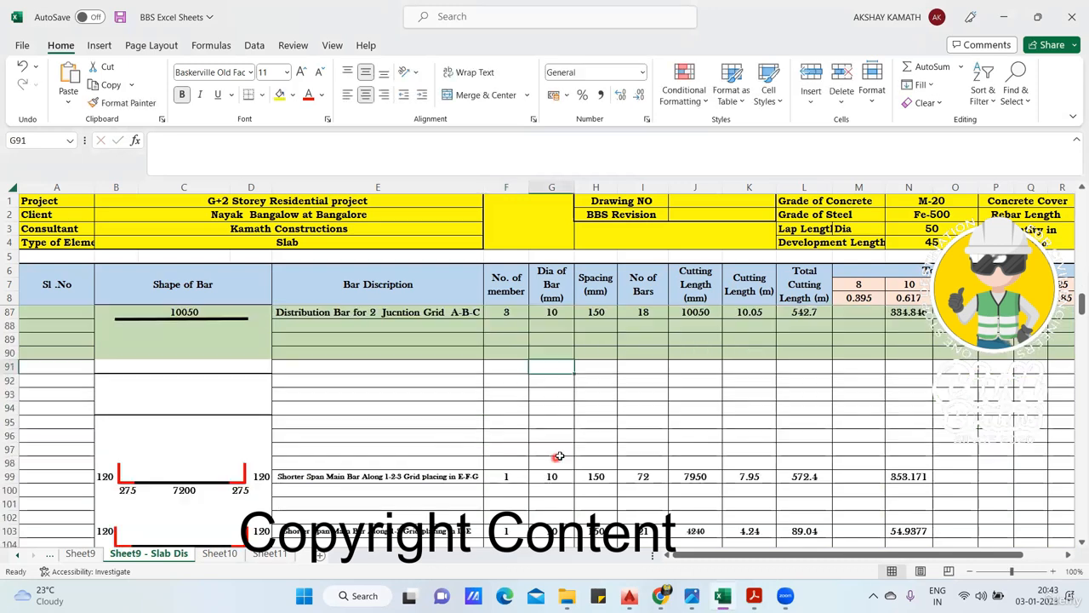
left_click(511, 394)
type("3")
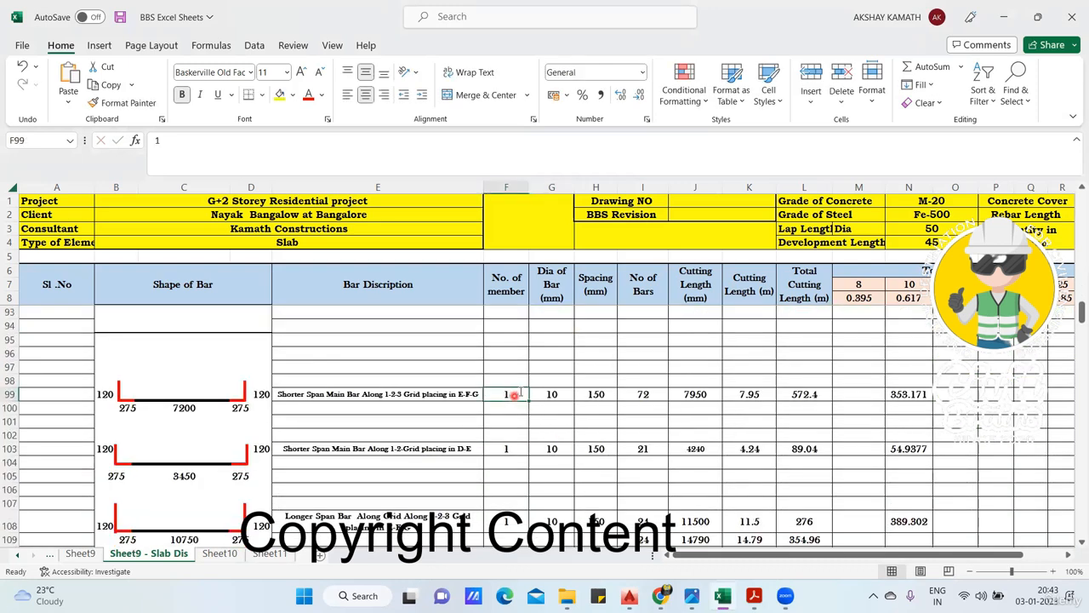
scroll(537, 366, "down", 2)
left_click(514, 367)
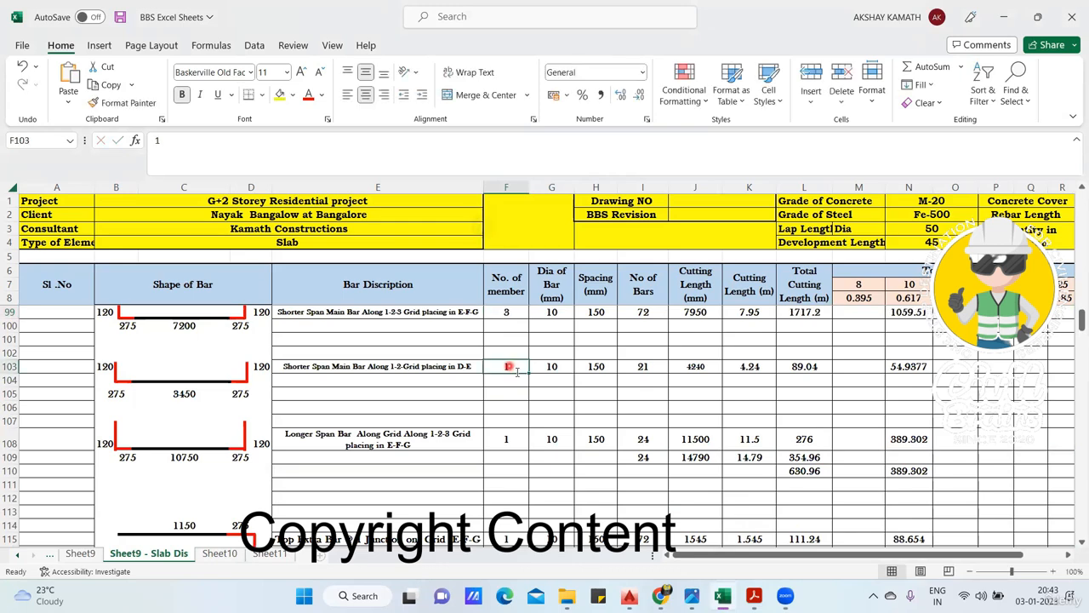
type("1-2-")
type("3")
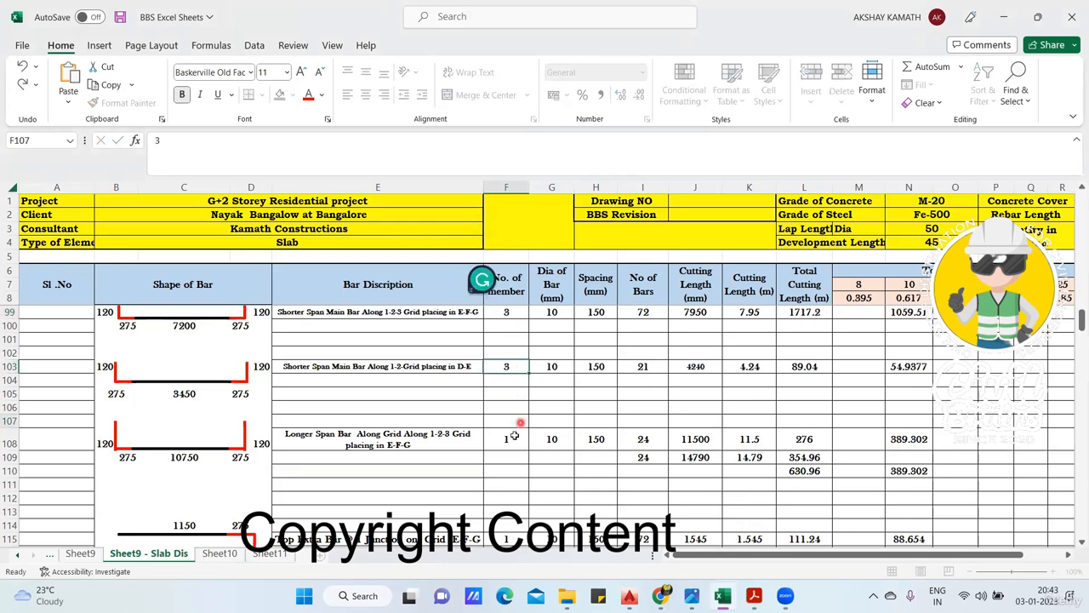
- Set the number of members in F108 for the longer span bar placed in E-F-G to 3
left_click(511, 439)
type("3")
left_click(529, 479)
- Set the number of members to 3 for the top extra bars at junction 1, grid E-F-G (F115) and junction 2, grid D-E (F116)
scroll(538, 457, "down", 2)
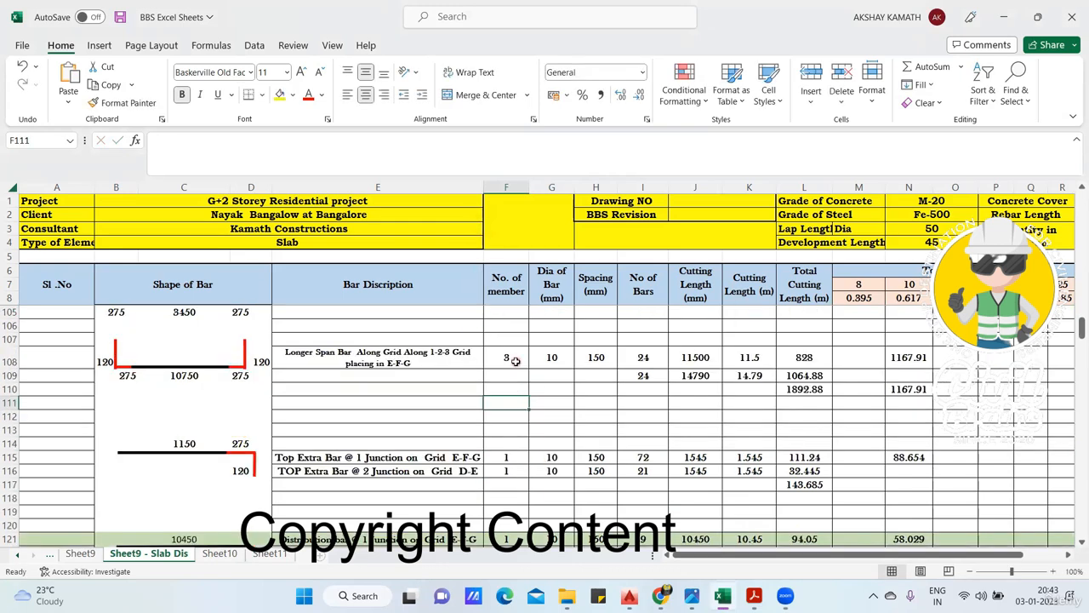
left_click(511, 457)
type("3")
left_click(507, 482)
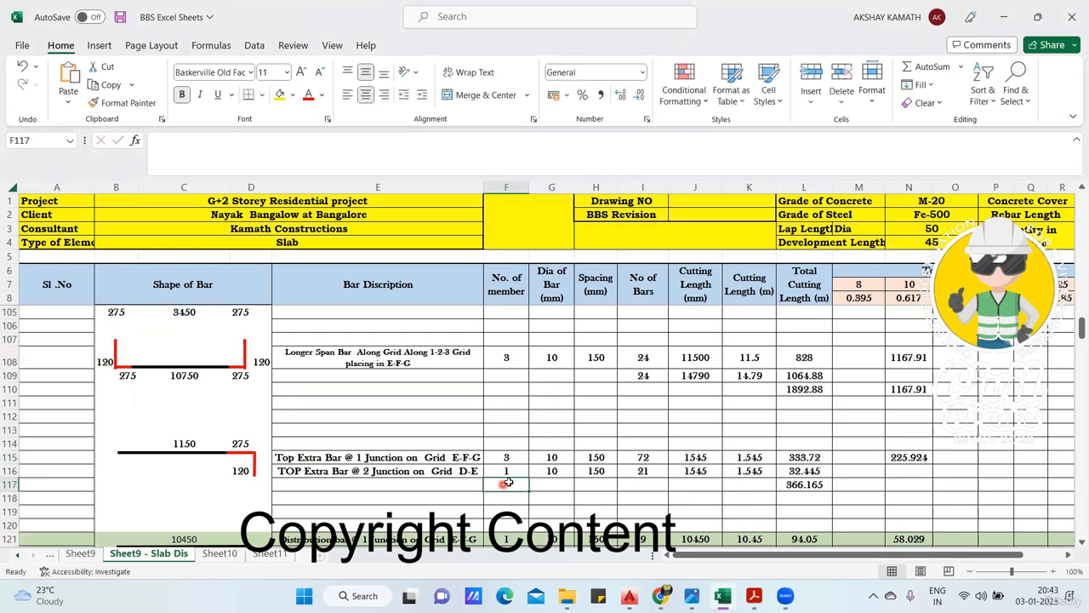
- Set the number of members to 3 for the distribution bars at junction 1, grid E-F-G (F121) and junction 2, grid D-E (F122)
scroll(516, 473, "down", 4)
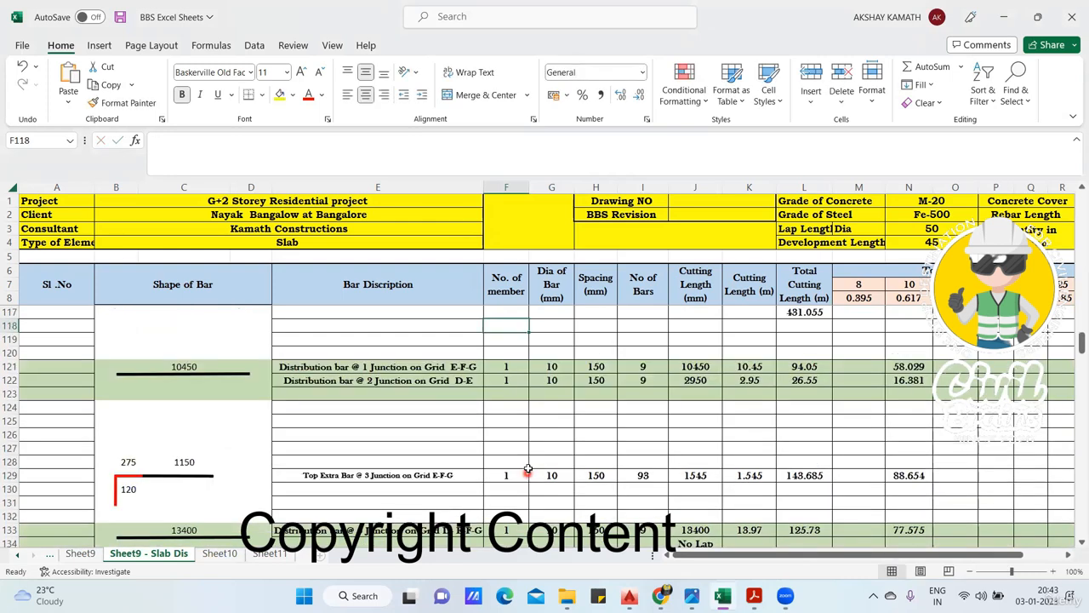
left_click(517, 366)
type("3")
left_click(521, 448)
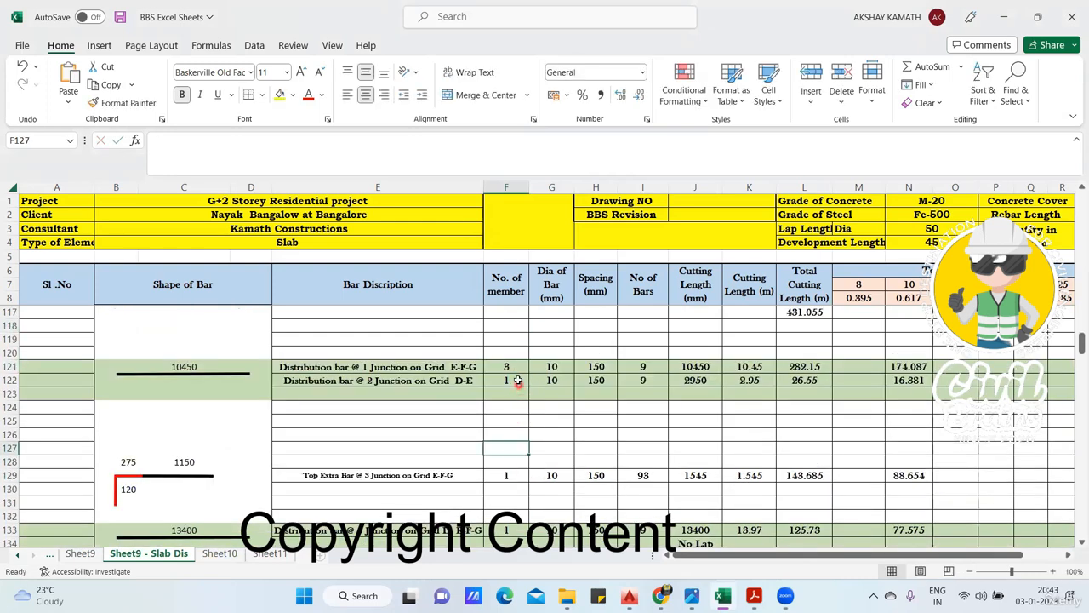
left_click(518, 381)
type("3")
- Set the number of members in F129 for the junction 3, grid E-F-G top extra bar to 3 and edit the distribution bar's count in F133
scroll(516, 437, "down", 1)
left_click(521, 440)
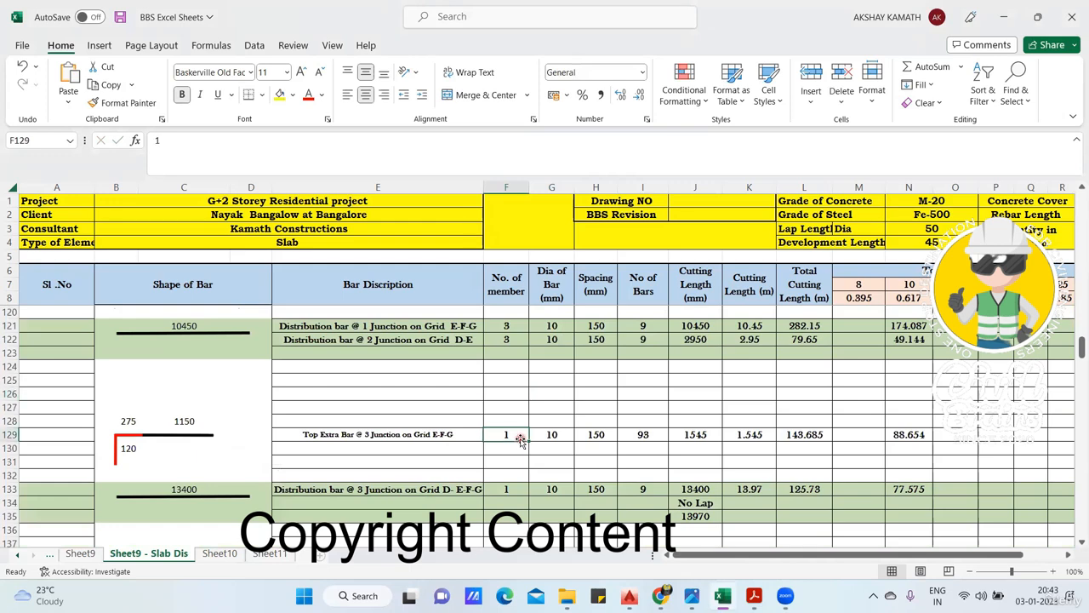
type("3")
left_click(517, 450)
scroll(517, 464, "down", 2)
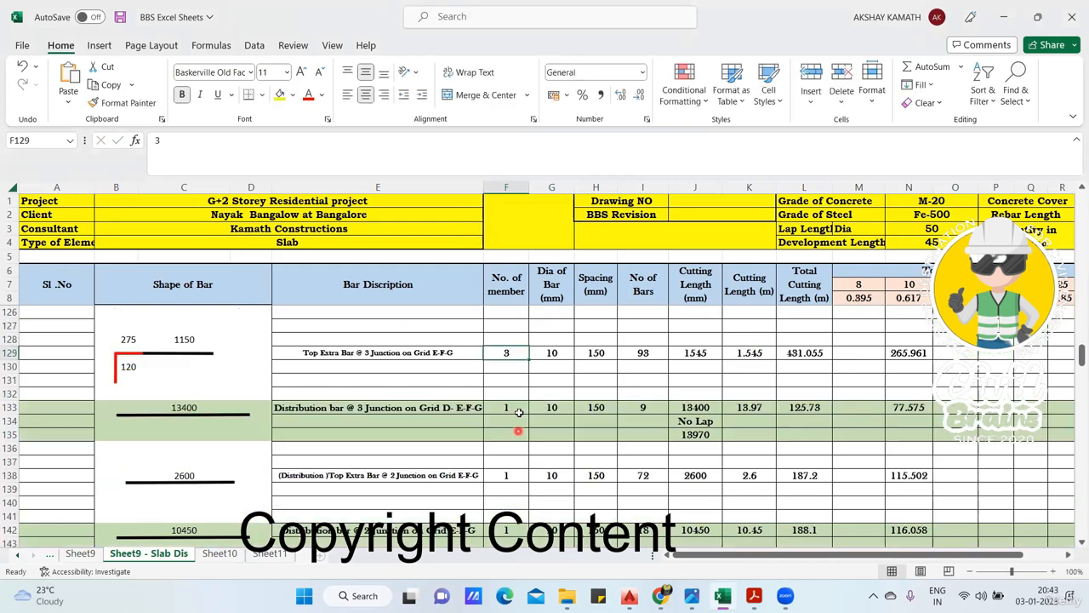
left_click(516, 409)
scroll(512, 434, "down", 3)
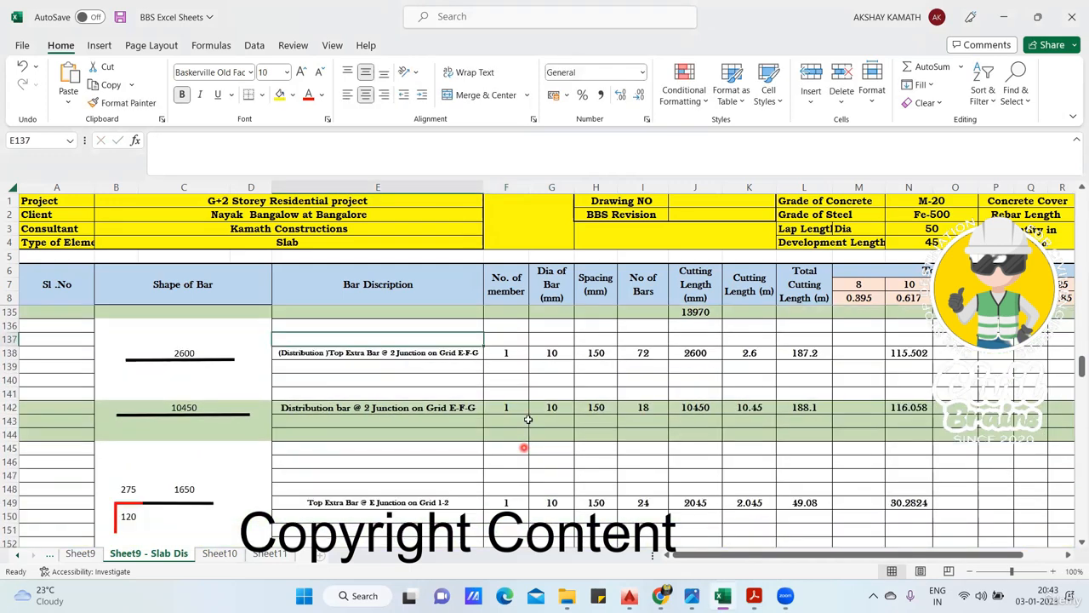
- Set the number of members to 3 for the junction 2, grid E-F-G top extra bar in F138 and distribution bar in F142
left_click(514, 352)
type("3")
left_click(517, 384)
left_click(516, 408)
type("3")
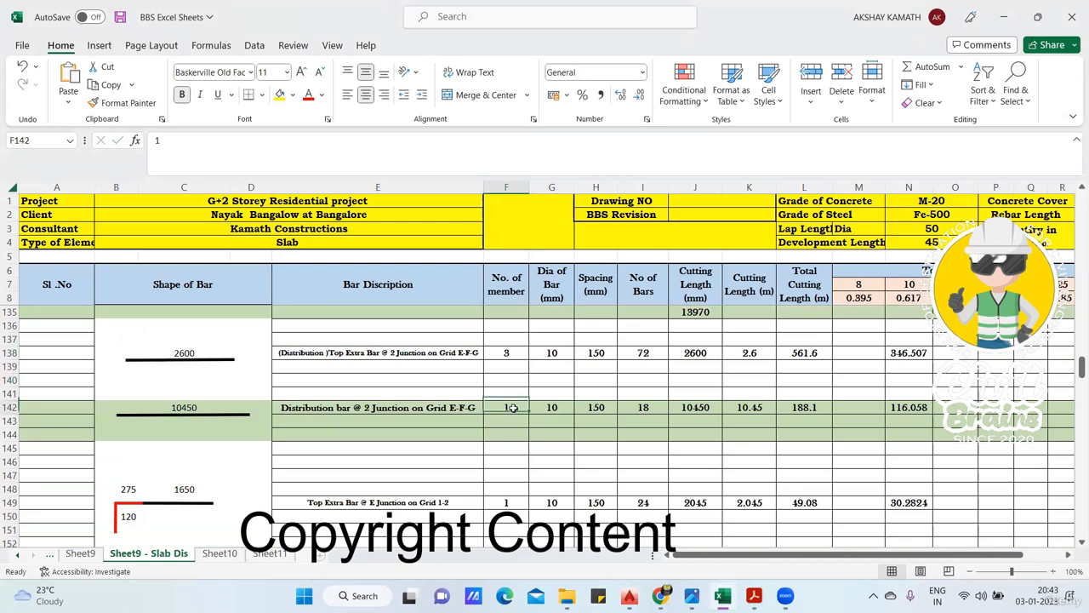
left_click(520, 450)
- Set the number of members to 3 for the junction E, grid 1-2 top extra bar in F149 and distribution bar in F154
left_click(522, 504)
type("3")
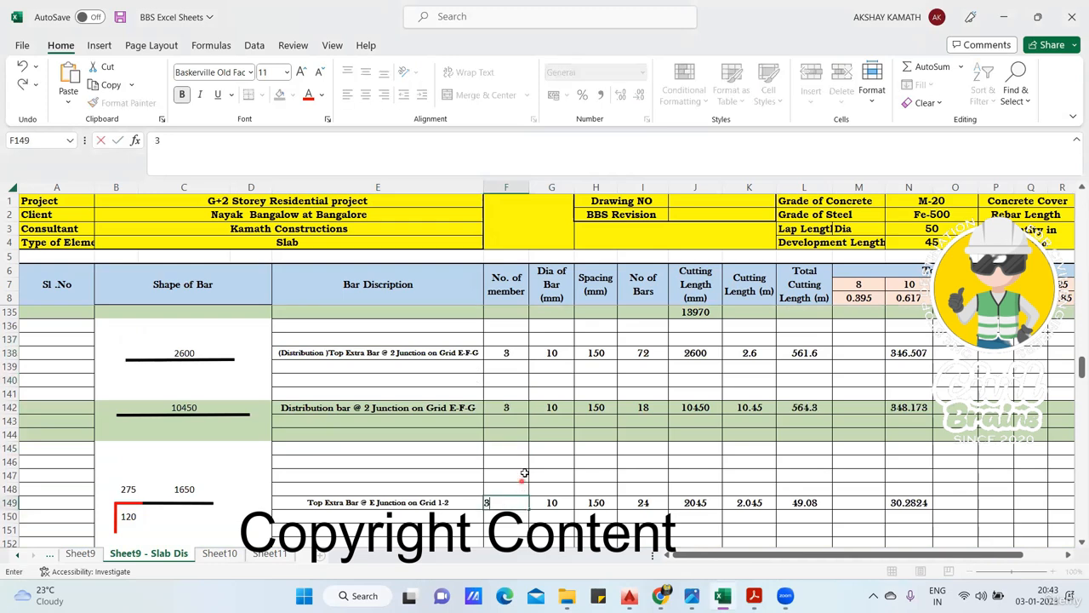
left_click(525, 474)
scroll(528, 443, "down", 4)
left_click(522, 407)
type("3")
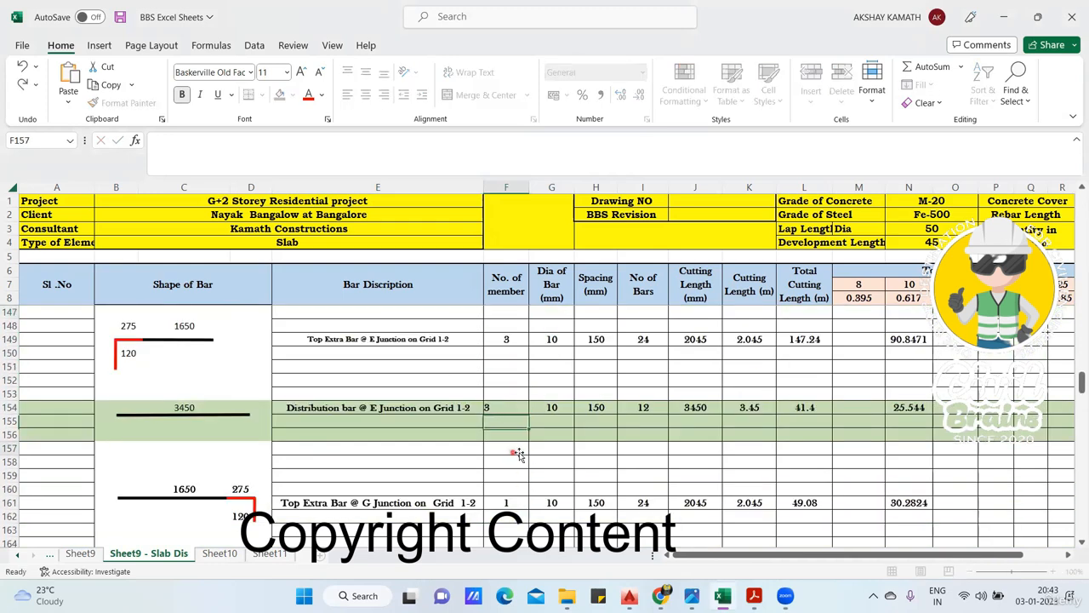
left_click(517, 448)
- Set the number of members to 3 for the junction G, grid 1-2 top extra bar in F161 and distribution bar in F165
scroll(517, 448, "down", 2)
left_click(508, 423)
type("3")
left_click(515, 449)
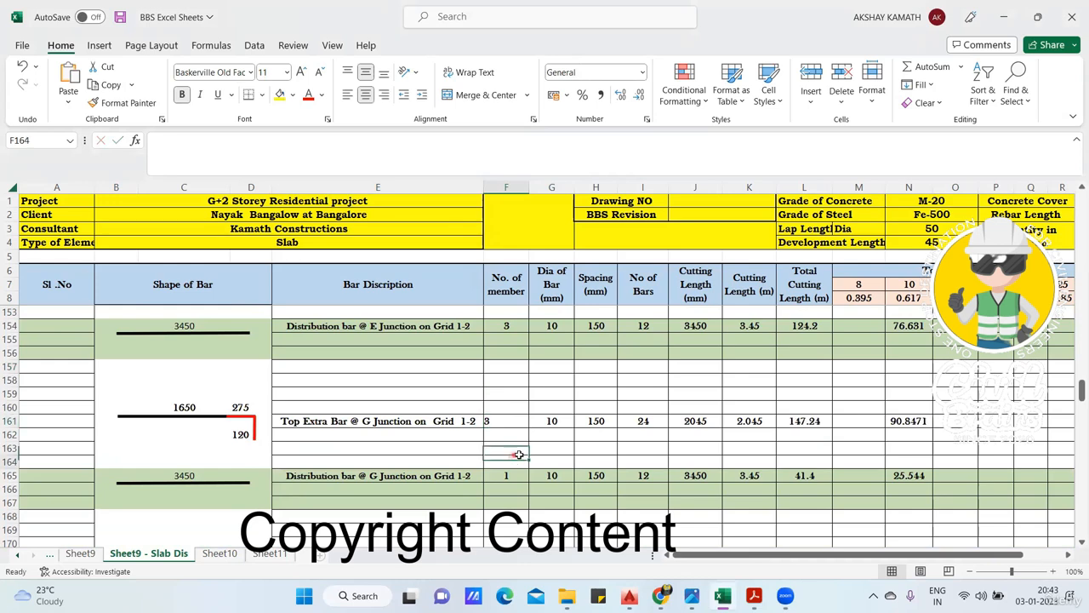
scroll(515, 408, "down", 3)
left_click(516, 358)
type("3")
left_click(516, 406)
- Set the number of members to 3 for the junction G, grid 2-3 top extra bar in F172 and distribution bar in F175
scroll(516, 407, "up", 2)
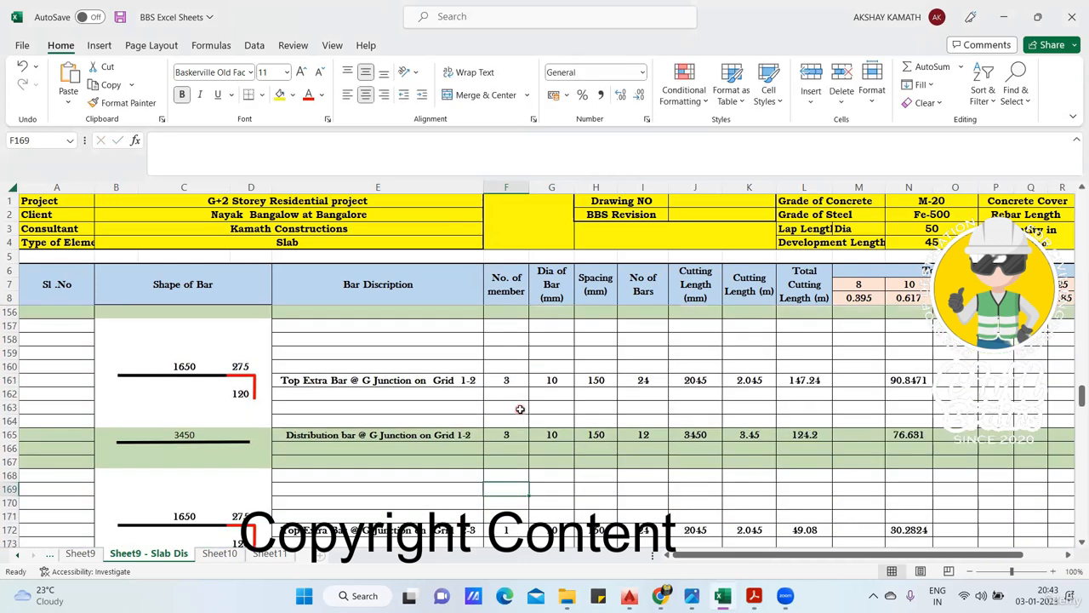
scroll(517, 407, "down", 3)
left_click(517, 407)
type("3")
left_click(516, 447)
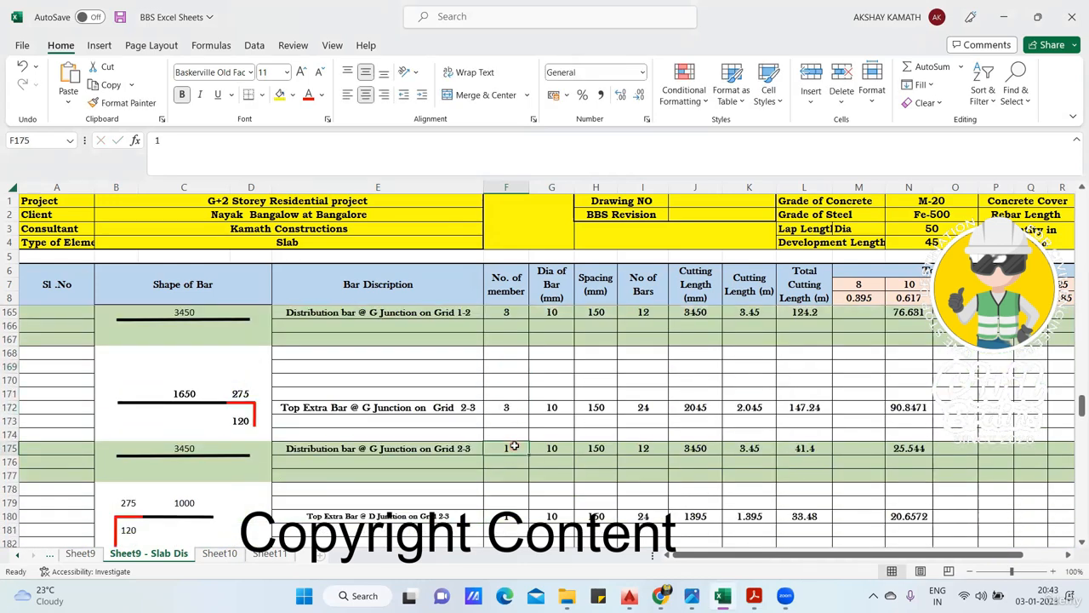
type("3")
left_click(528, 477)
- Set the number of members to 3 for the junction D, grid 2-3 top extra bar in F180 and distribution bar in F184
scroll(529, 474, "down", 3)
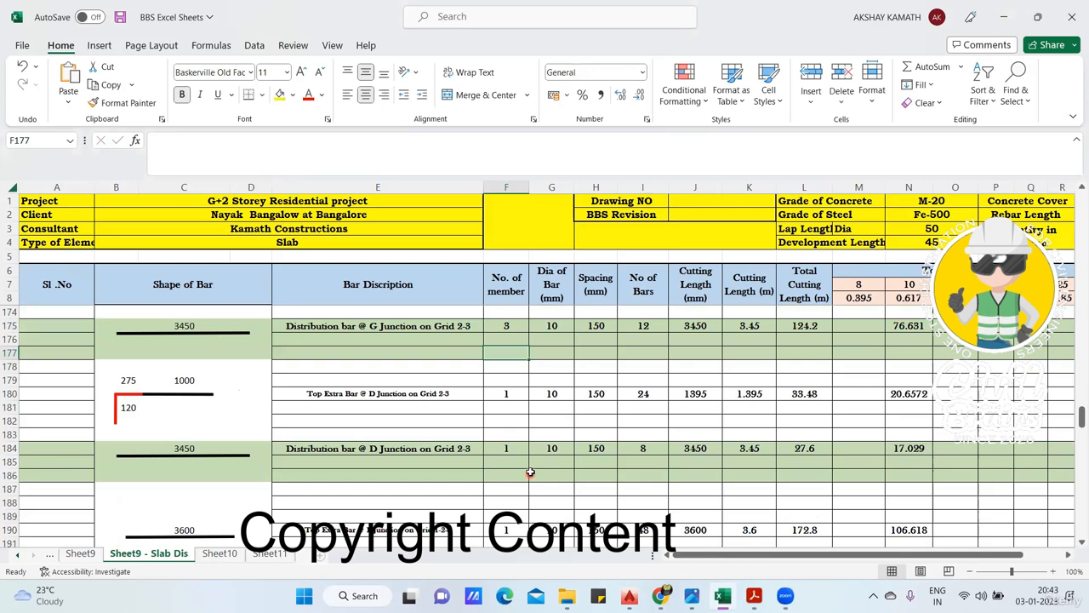
left_click(521, 389)
type("3")
left_click(516, 413)
left_click(516, 447)
type("3")
left_click(513, 460)
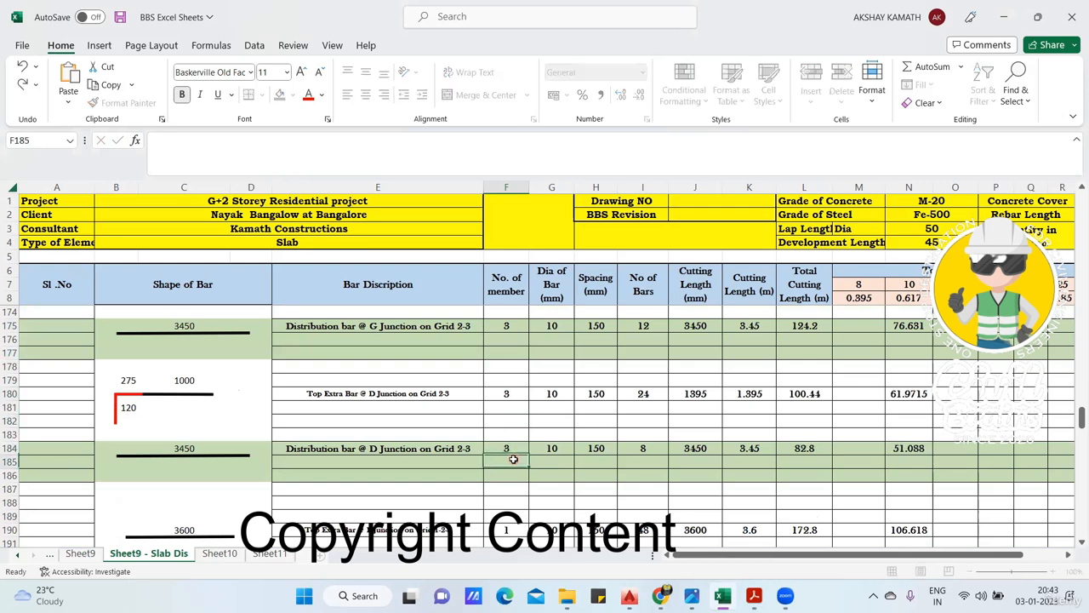
- Set the number of members in F190 for the top extra bar at junction F, grid 1-2-3 to 3
scroll(513, 460, "down", 2)
left_click(510, 445)
type("3")
left_click(515, 486)
scroll(520, 476, "down", 2)
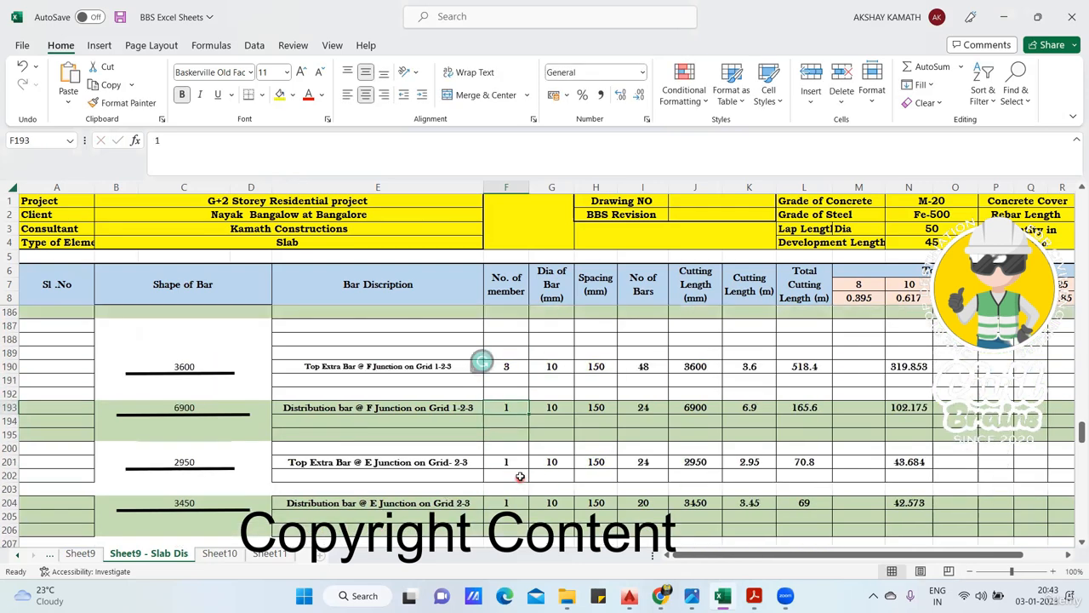
- Set the number of members to 3 for the junction F, grid 1-2-3 distribution bar in F193 and the junction E, grid 2-3 top extra bar in F201
scroll(520, 477, "down", 1)
type("3")
left_click(513, 423)
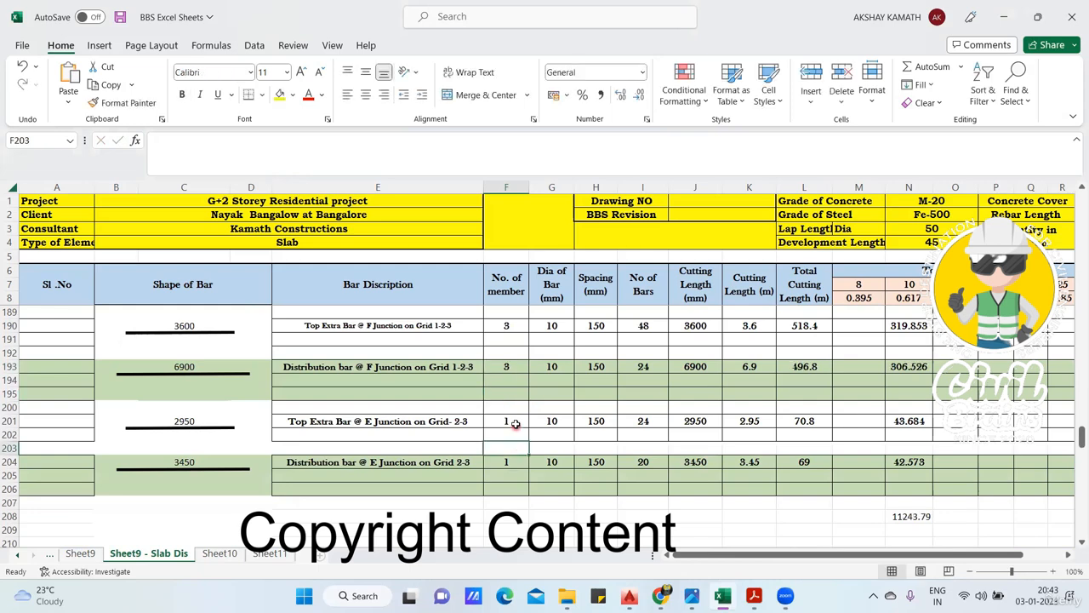
type("3")
left_click(522, 448)
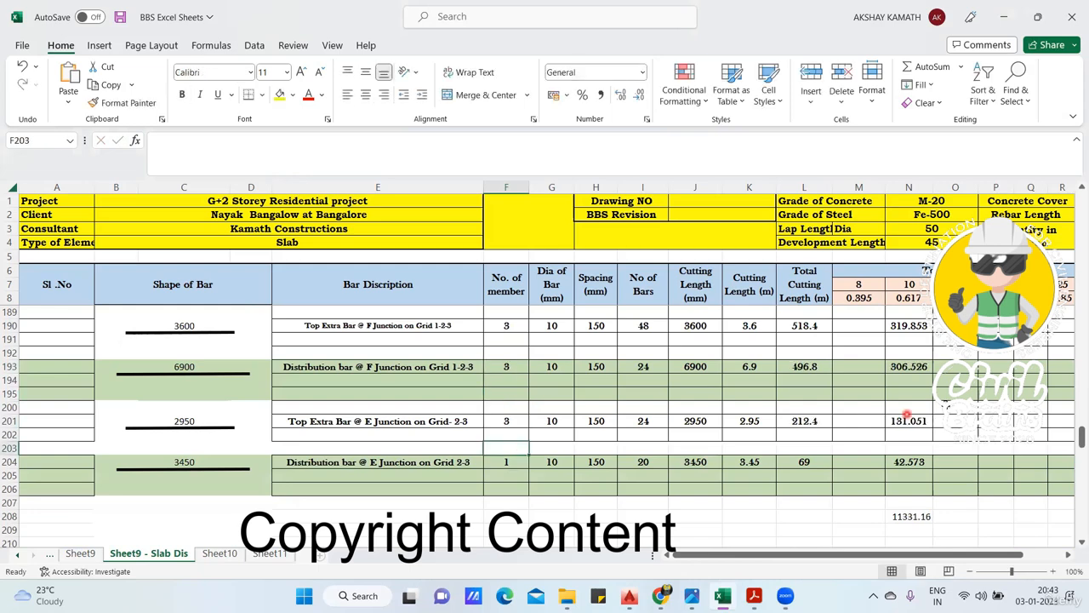
- Set the number of members in F204 for the distribution bar at junction E, grid 2-3 to 3
left_click(511, 463)
type("3")
left_click(513, 499)
- Convert the total steel weight in N208 to tonnes in O208 with the formula +N208/1000
scroll(656, 462, "down", 2)
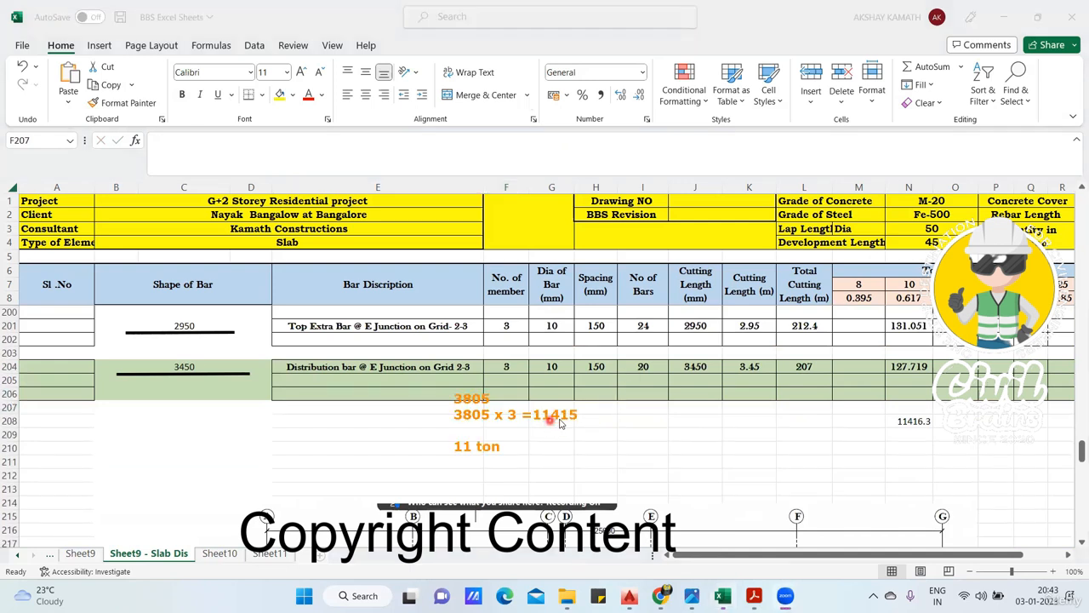
left_click(914, 421)
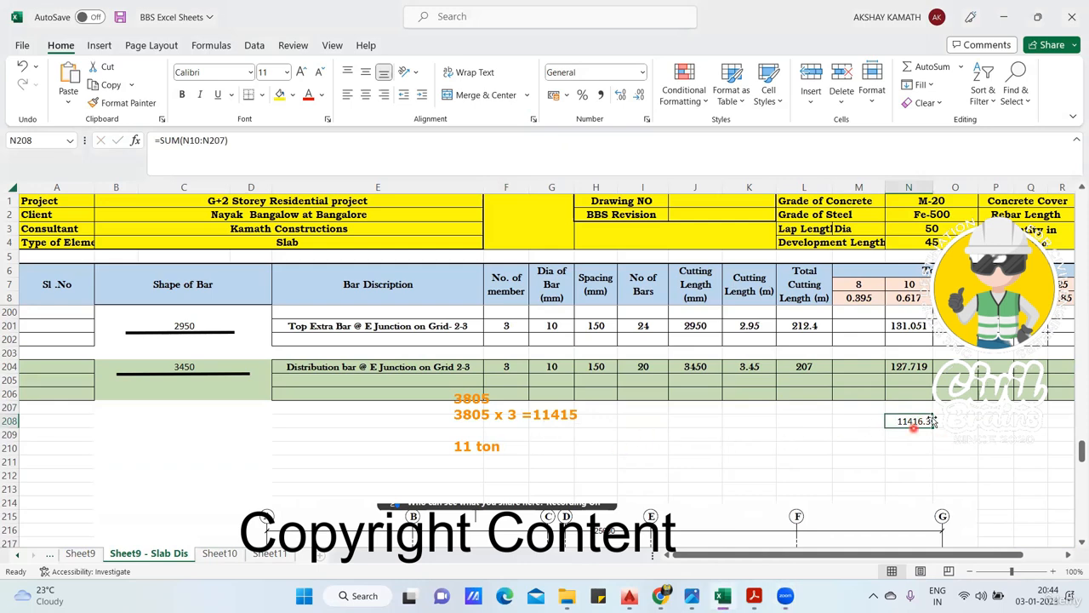
left_click(956, 420)
type("+")
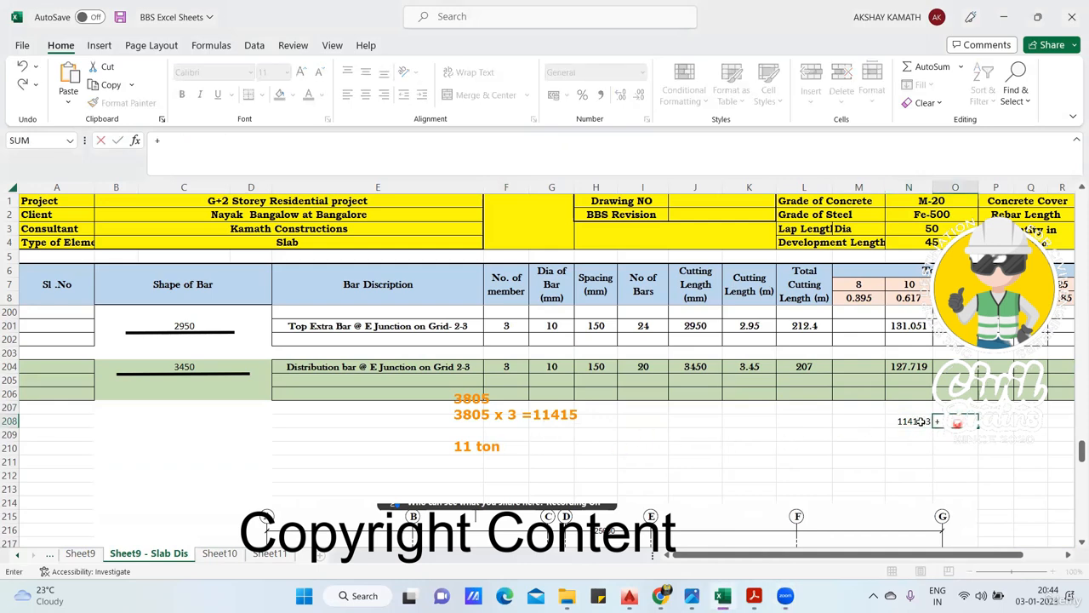
left_click(921, 421)
type("/1000")
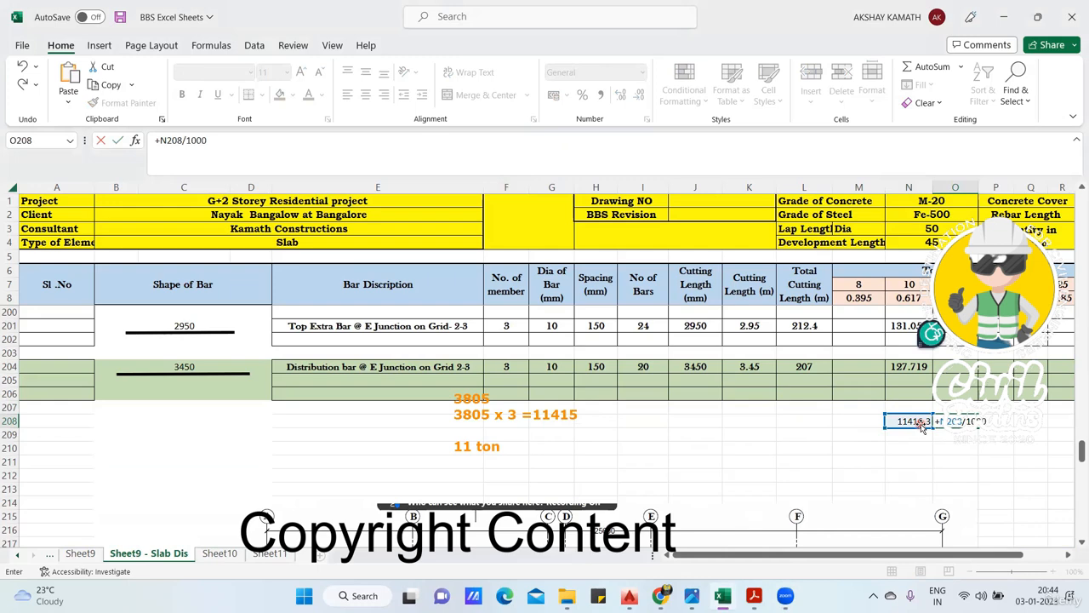
key("Return")
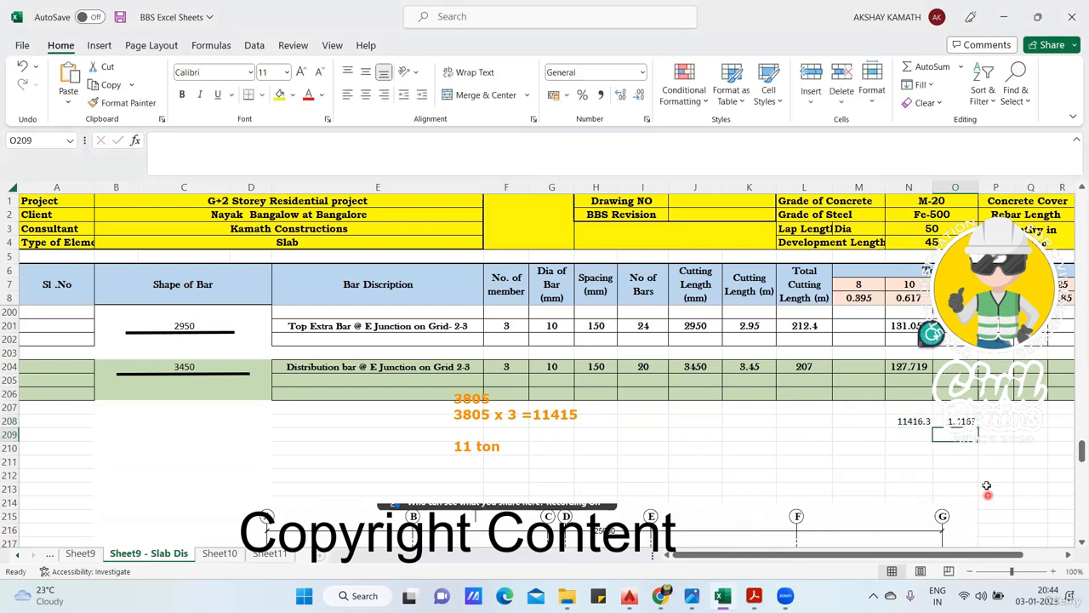
- Reduce the displayed decimals to two for the tonnes value in O208 and to none for the total weight in N208
left_click(958, 420)
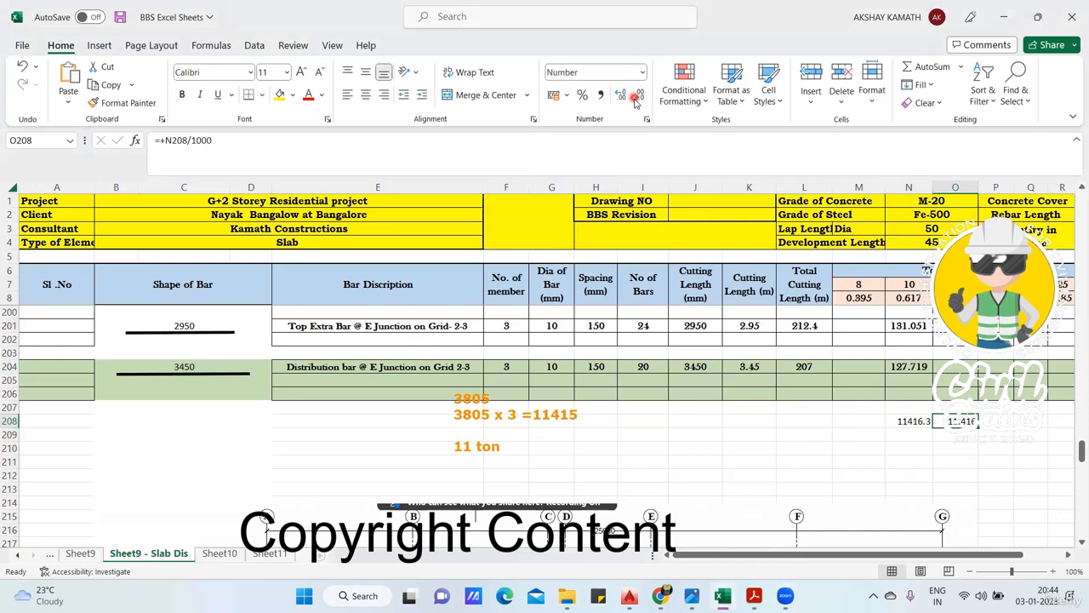
left_click(915, 421)
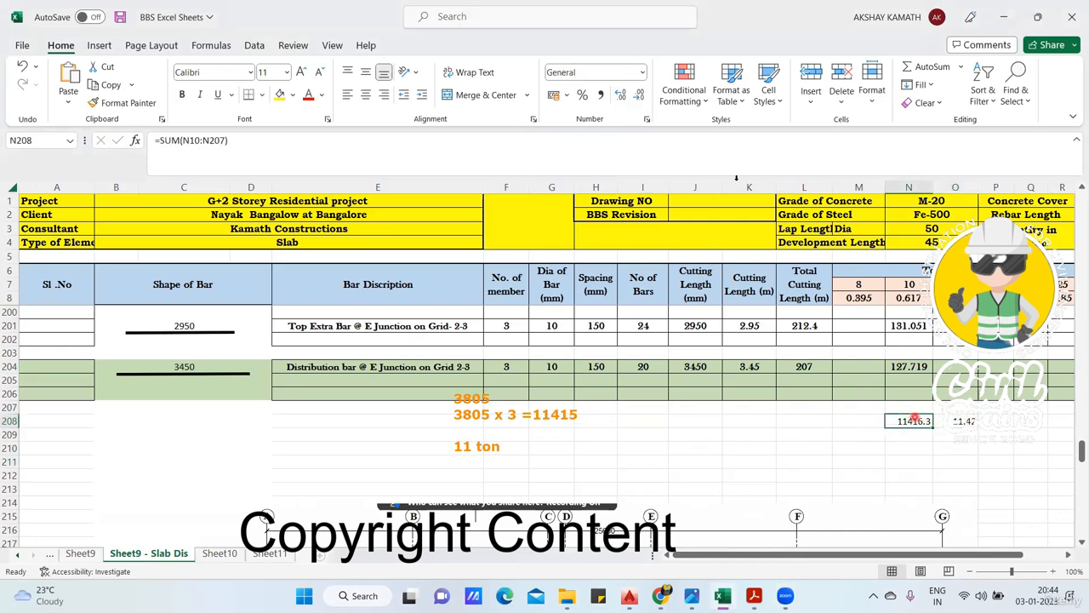
left_click(639, 97)
left_click(838, 430)
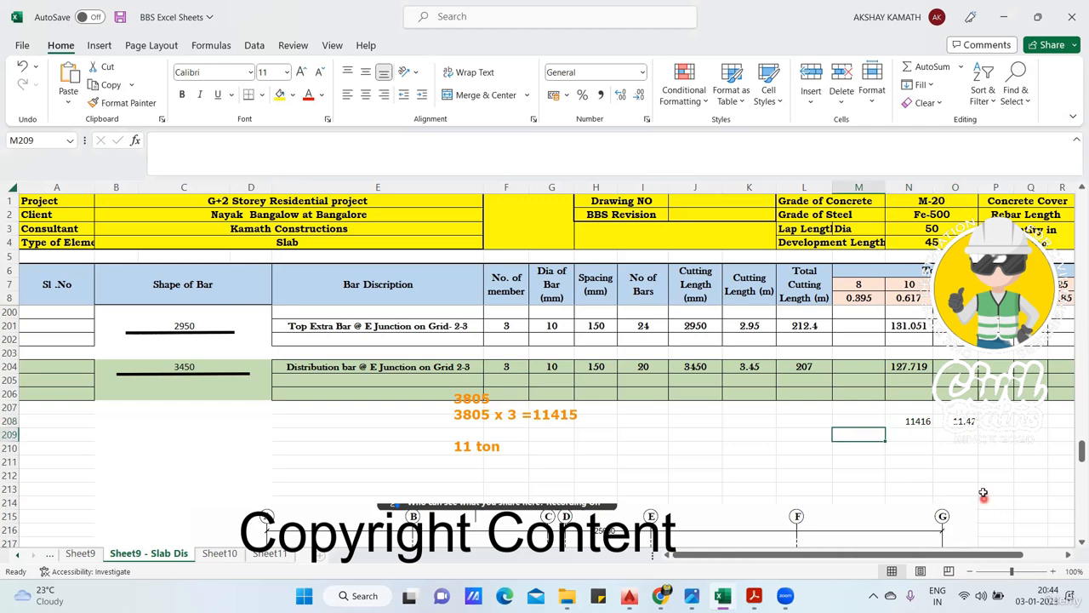
- Switch to the structural drawings PDF in Acrobat Reader and examine the first, second and third floor slab bottom and top reinforcement plans
scroll(975, 491, "up", 10)
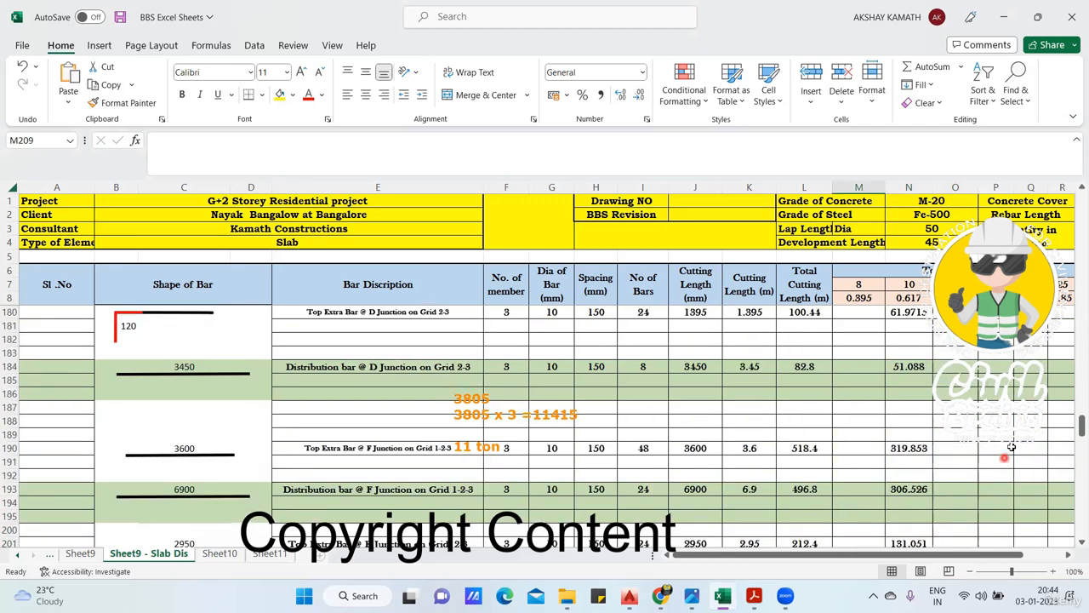
scroll(1013, 448, "up", 8)
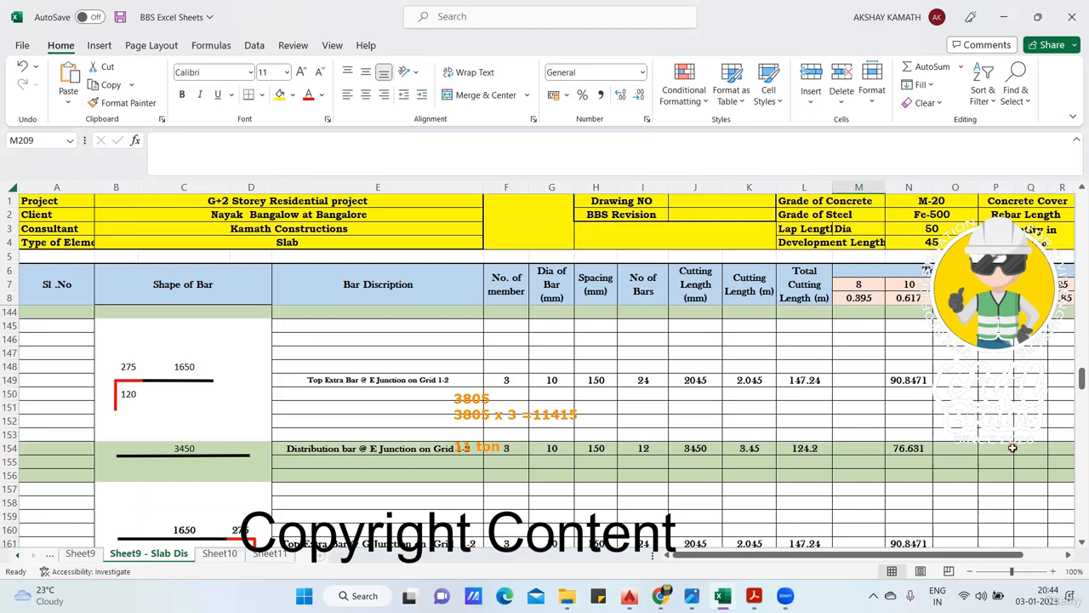
left_click(754, 596)
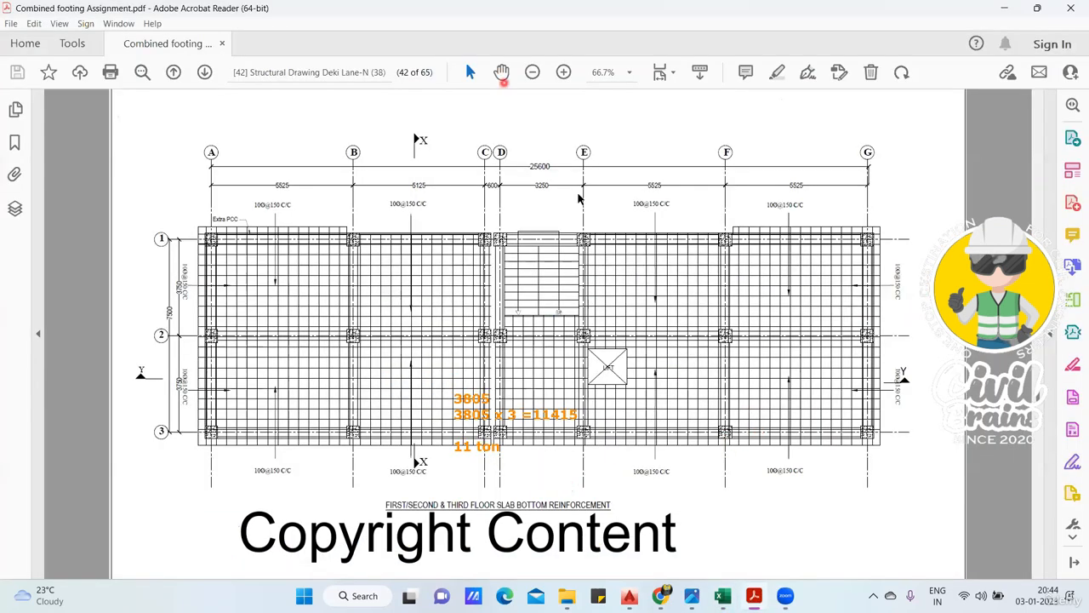
scroll(688, 360, "down", 3)
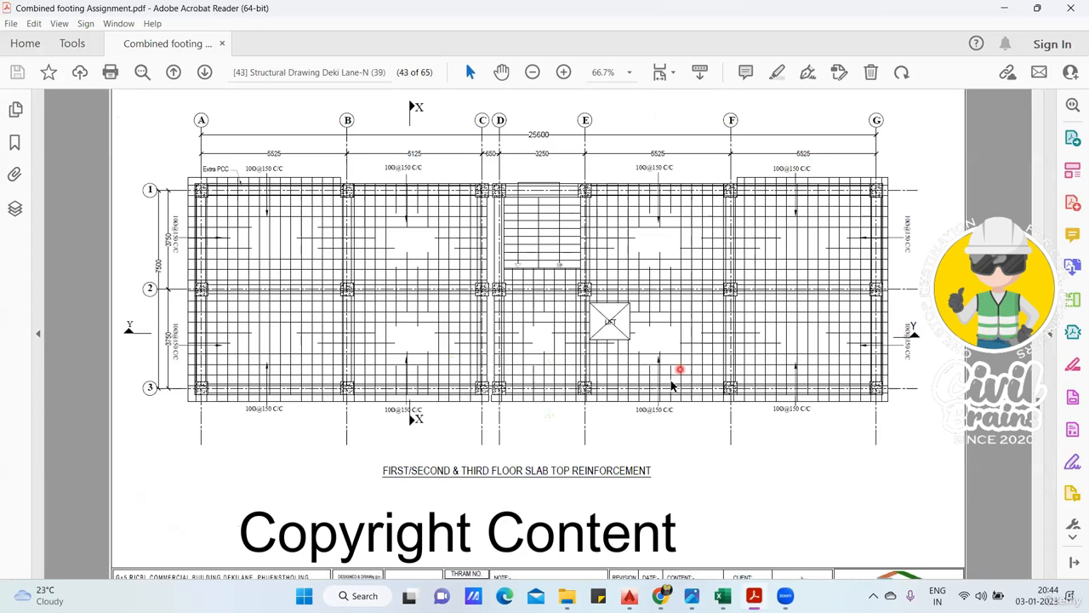
scroll(676, 379, "down", 3)
scroll(669, 383, "up", 3)
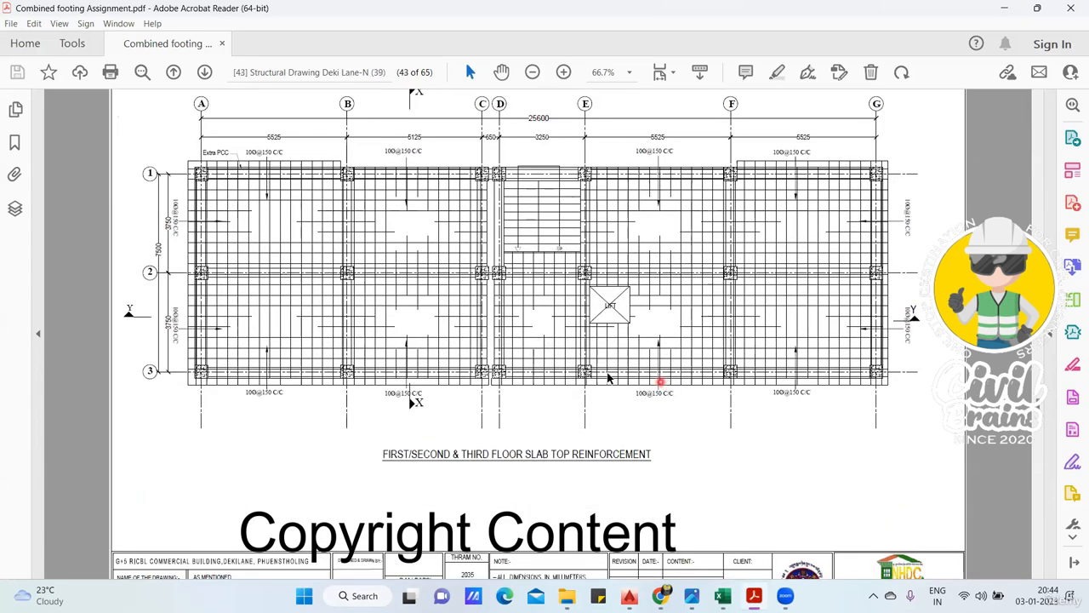
- Examine the fourth floor slab layout, bottom and top reinforcement plans and the slab section details that follow them
scroll(535, 381, "down", 6)
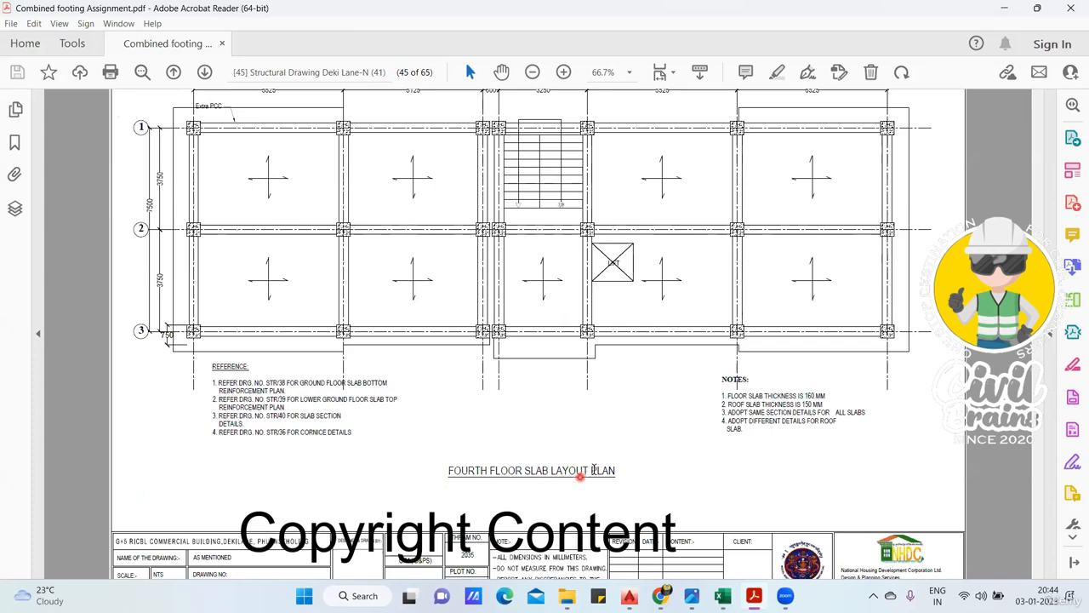
scroll(581, 476, "down", 3)
scroll(609, 440, "down", 1)
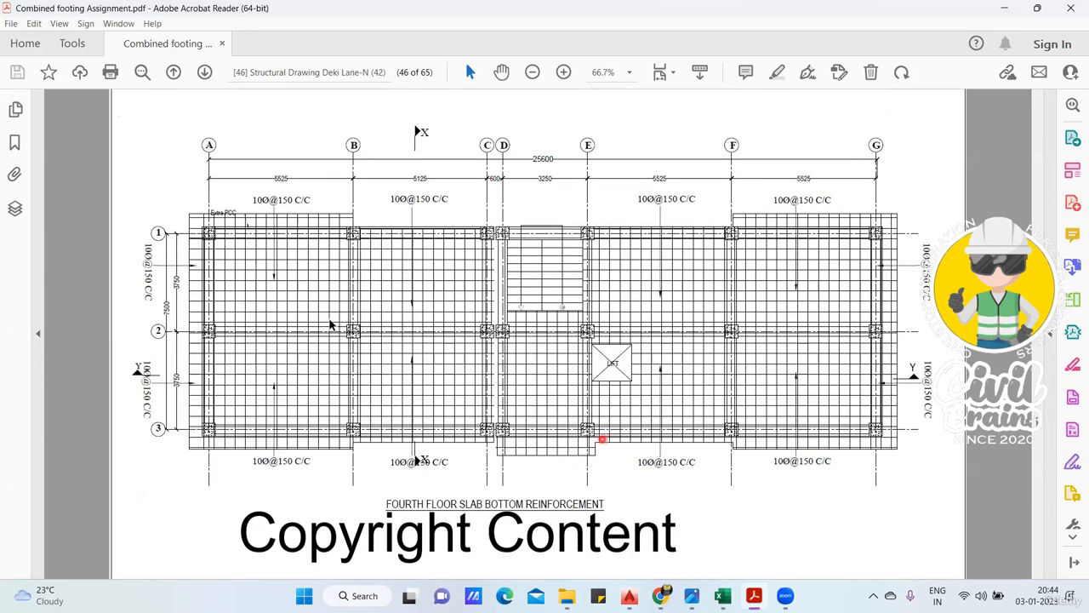
scroll(556, 458, "down", 5)
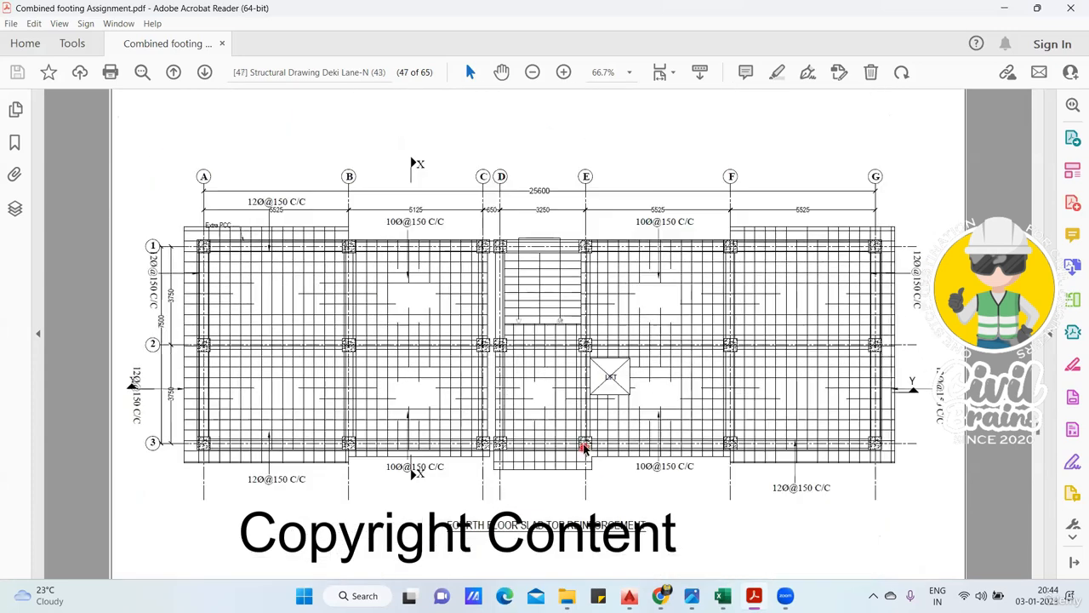
scroll(582, 451, "down", 5)
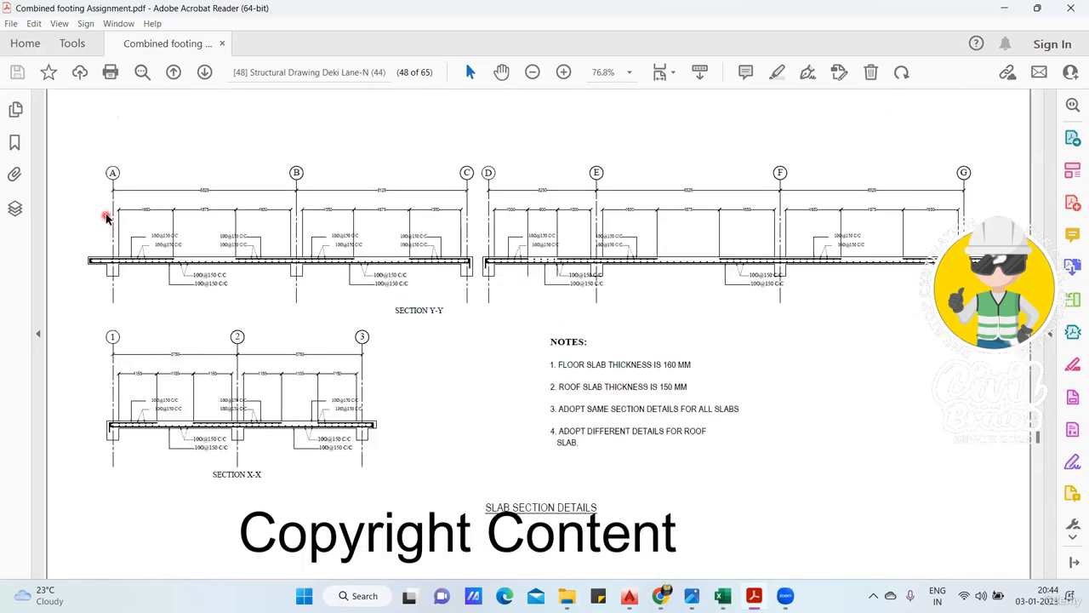
scroll(102, 214, "up", 3)
scroll(605, 236, "down", 2)
scroll(605, 251, "down", 3)
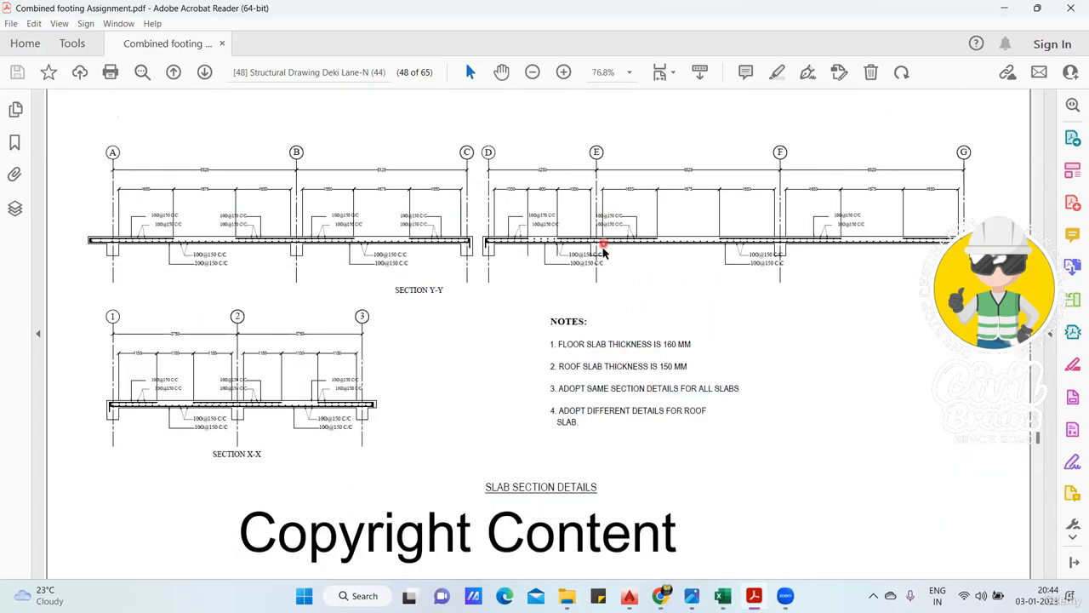
- Examine the fifth/roof floor slab layout, bottom and top reinforcement plans, section details and notes
scroll(605, 263, "down", 10)
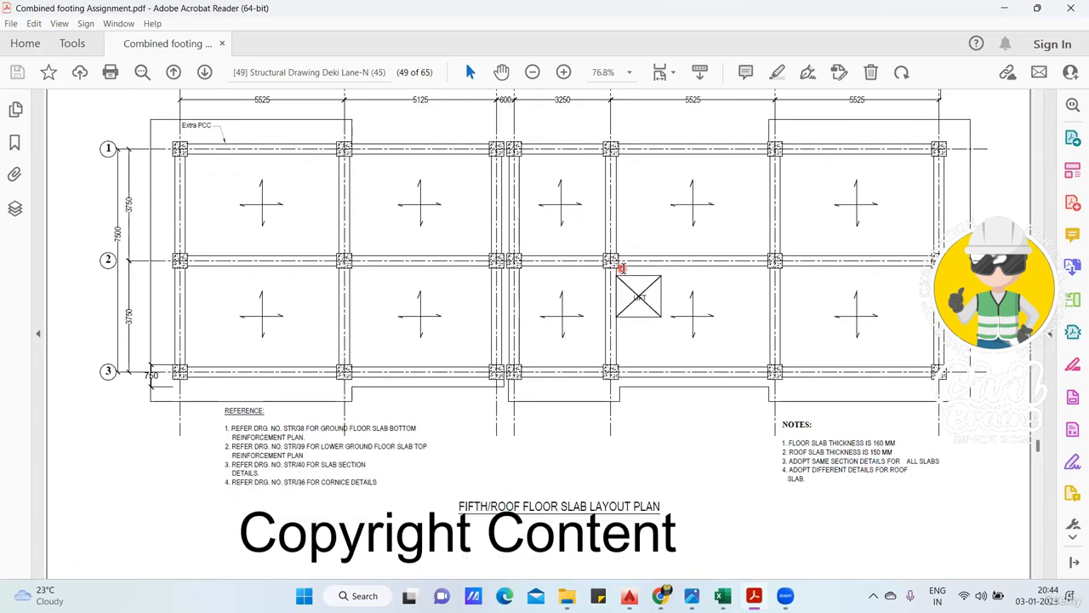
scroll(621, 273, "down", 2)
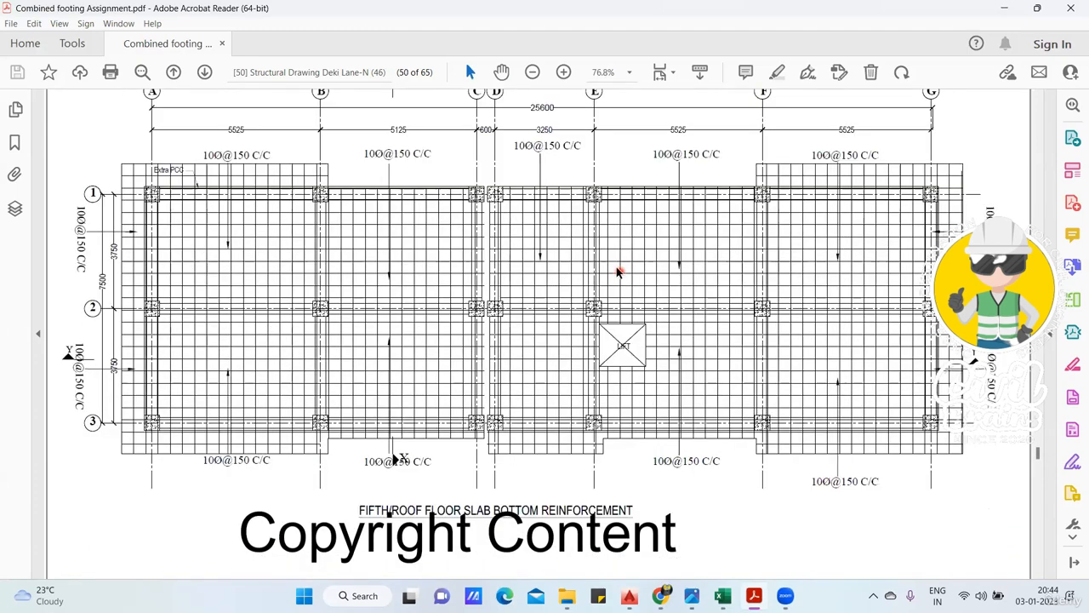
scroll(618, 271, "down", 6)
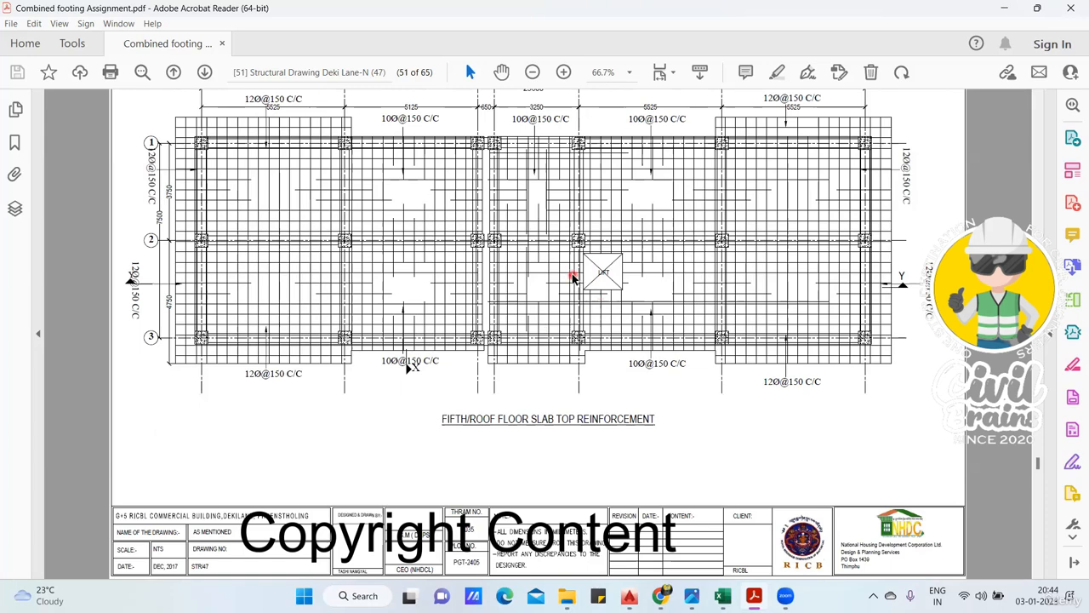
scroll(465, 288, "down", 2)
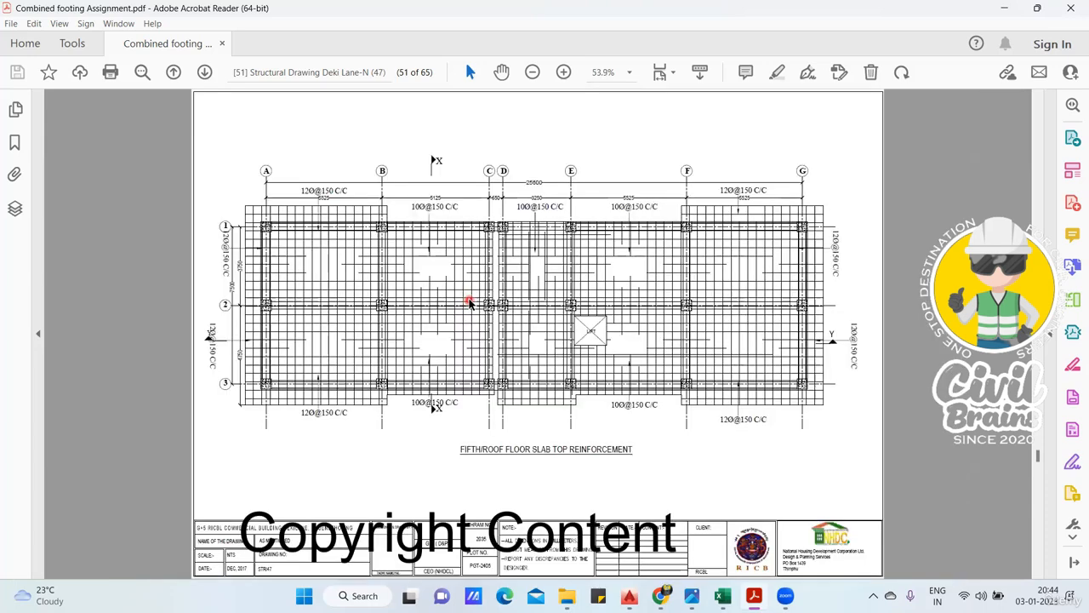
scroll(469, 304, "up", 1, "ctrl")
scroll(474, 304, "down", 6)
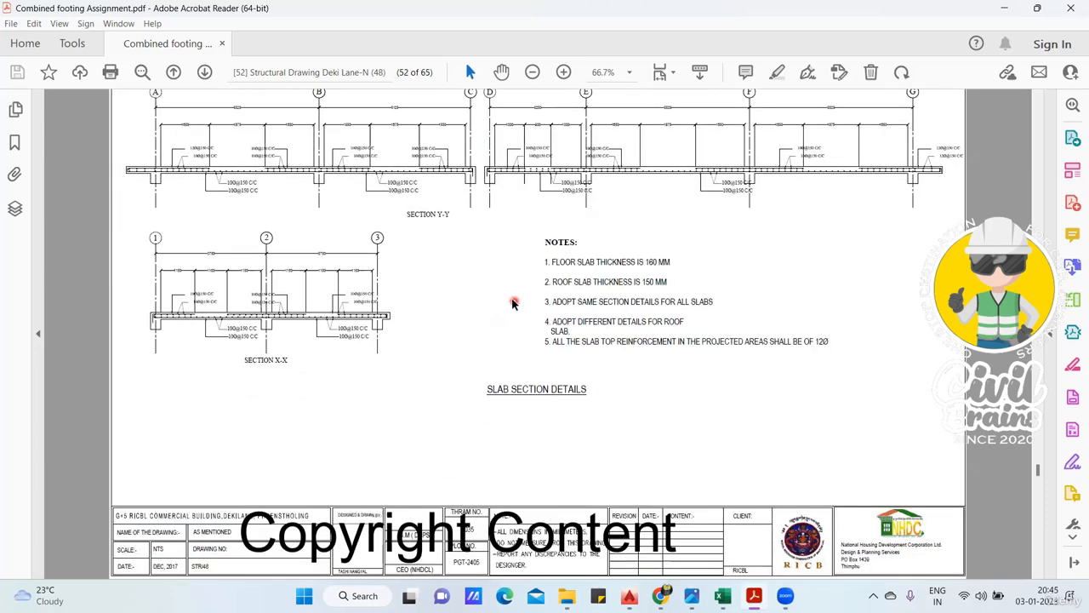
scroll(513, 304, "down", 5)
scroll(514, 299, "up", 6)
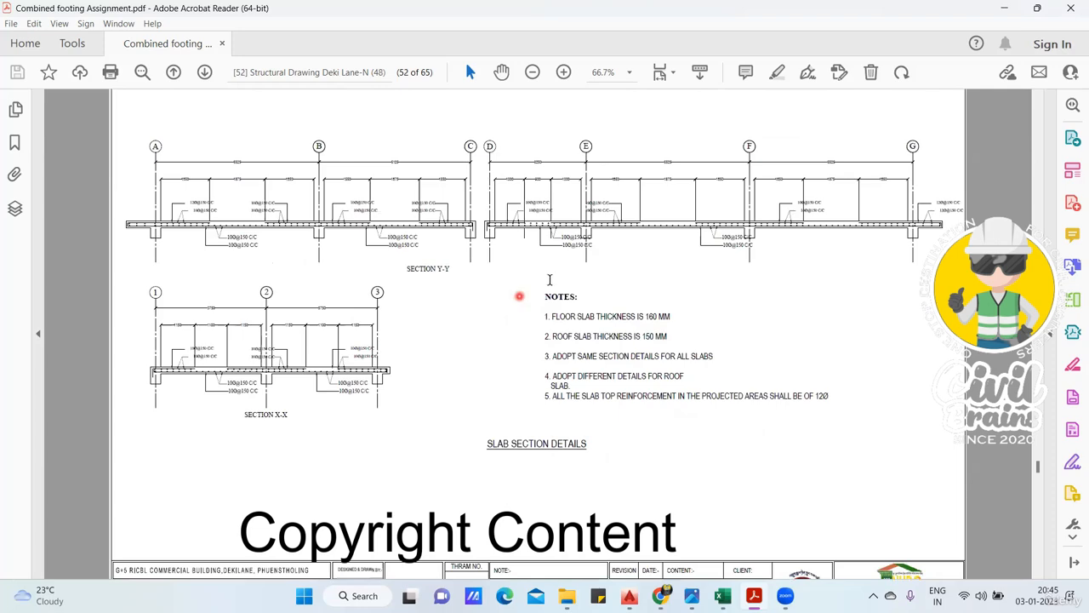
scroll(571, 280, "up", 5)
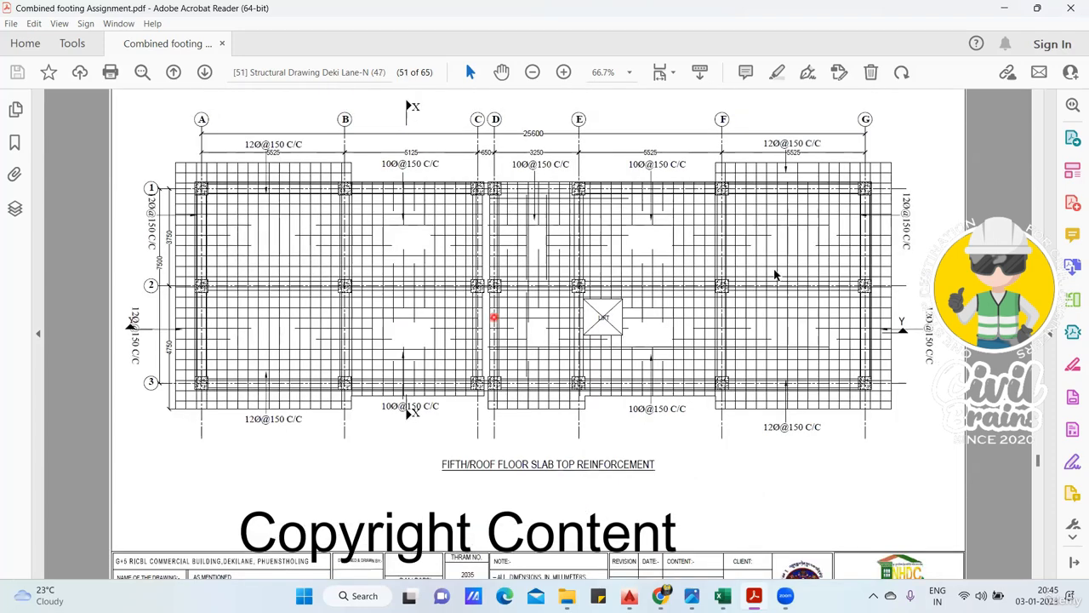
scroll(632, 293, "up", 1)
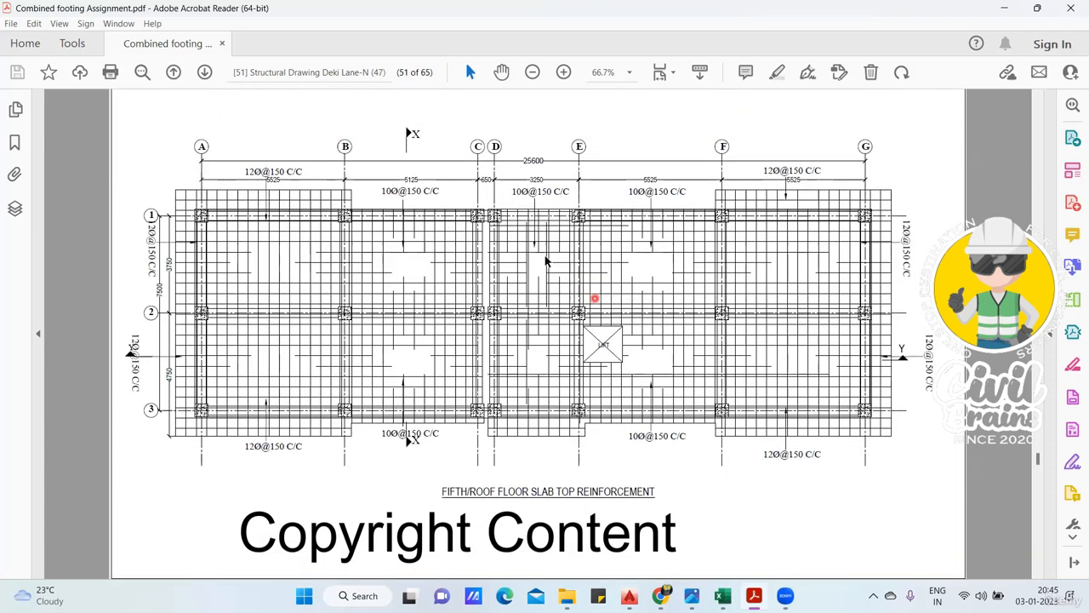